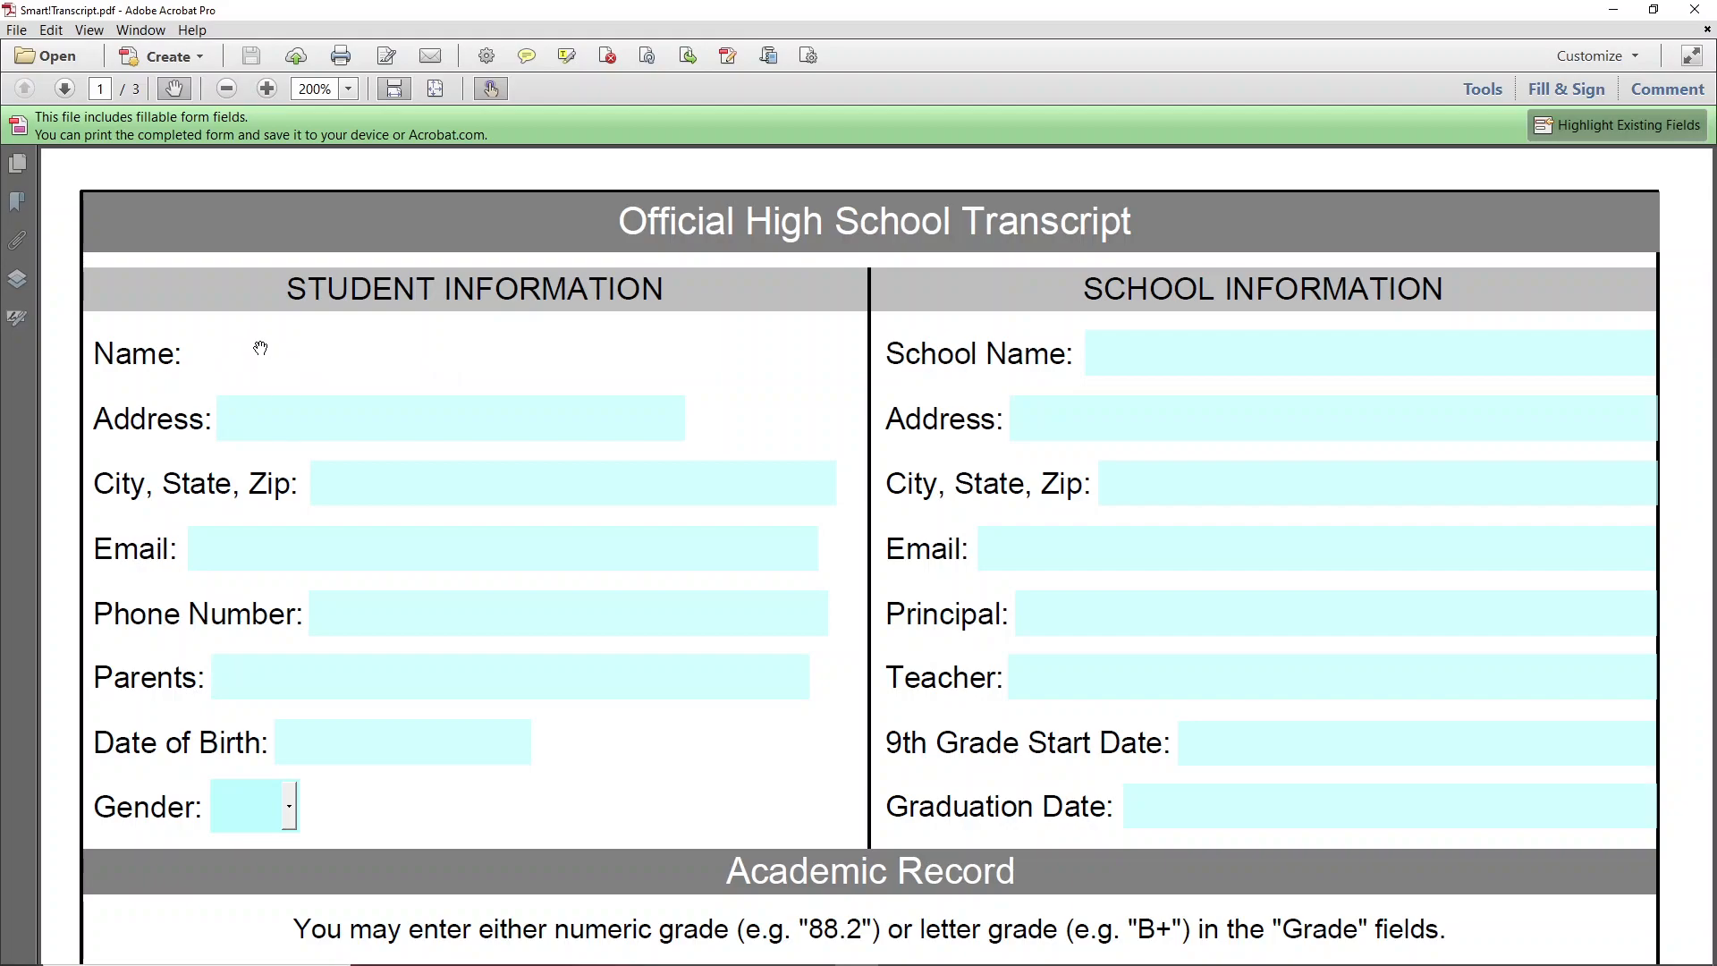
# - Step through the student information fields from Address to Gender to check their order
pyautogui.click(262, 419)
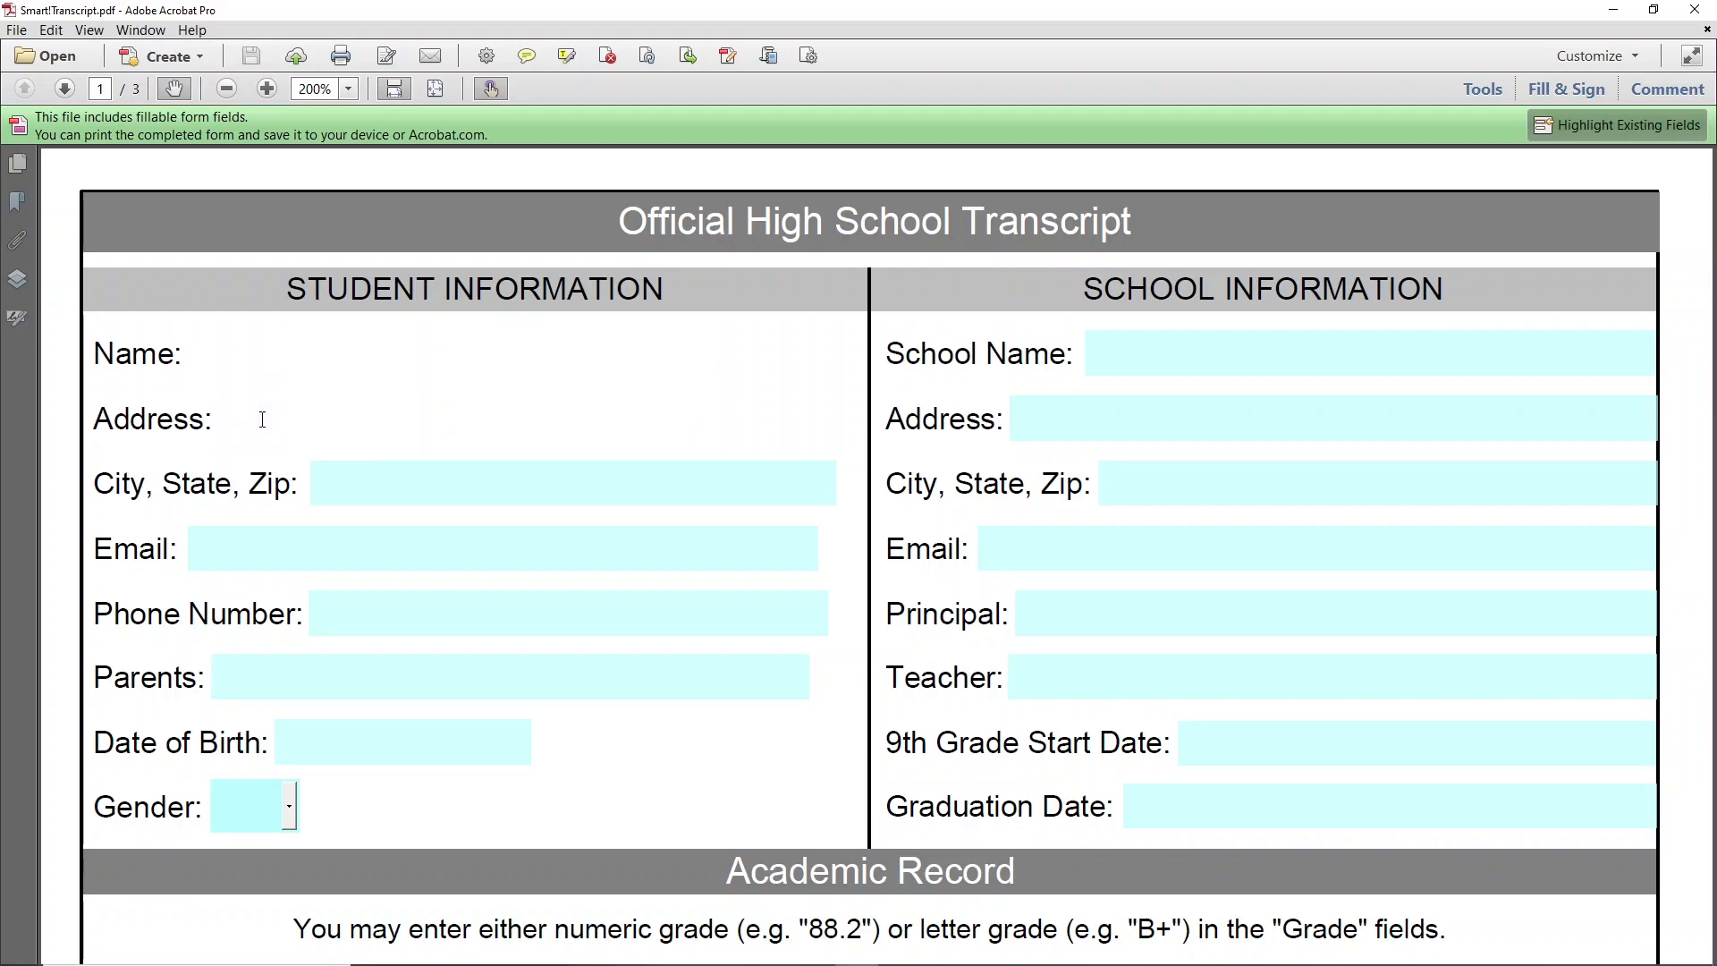
pyautogui.press('Tab')
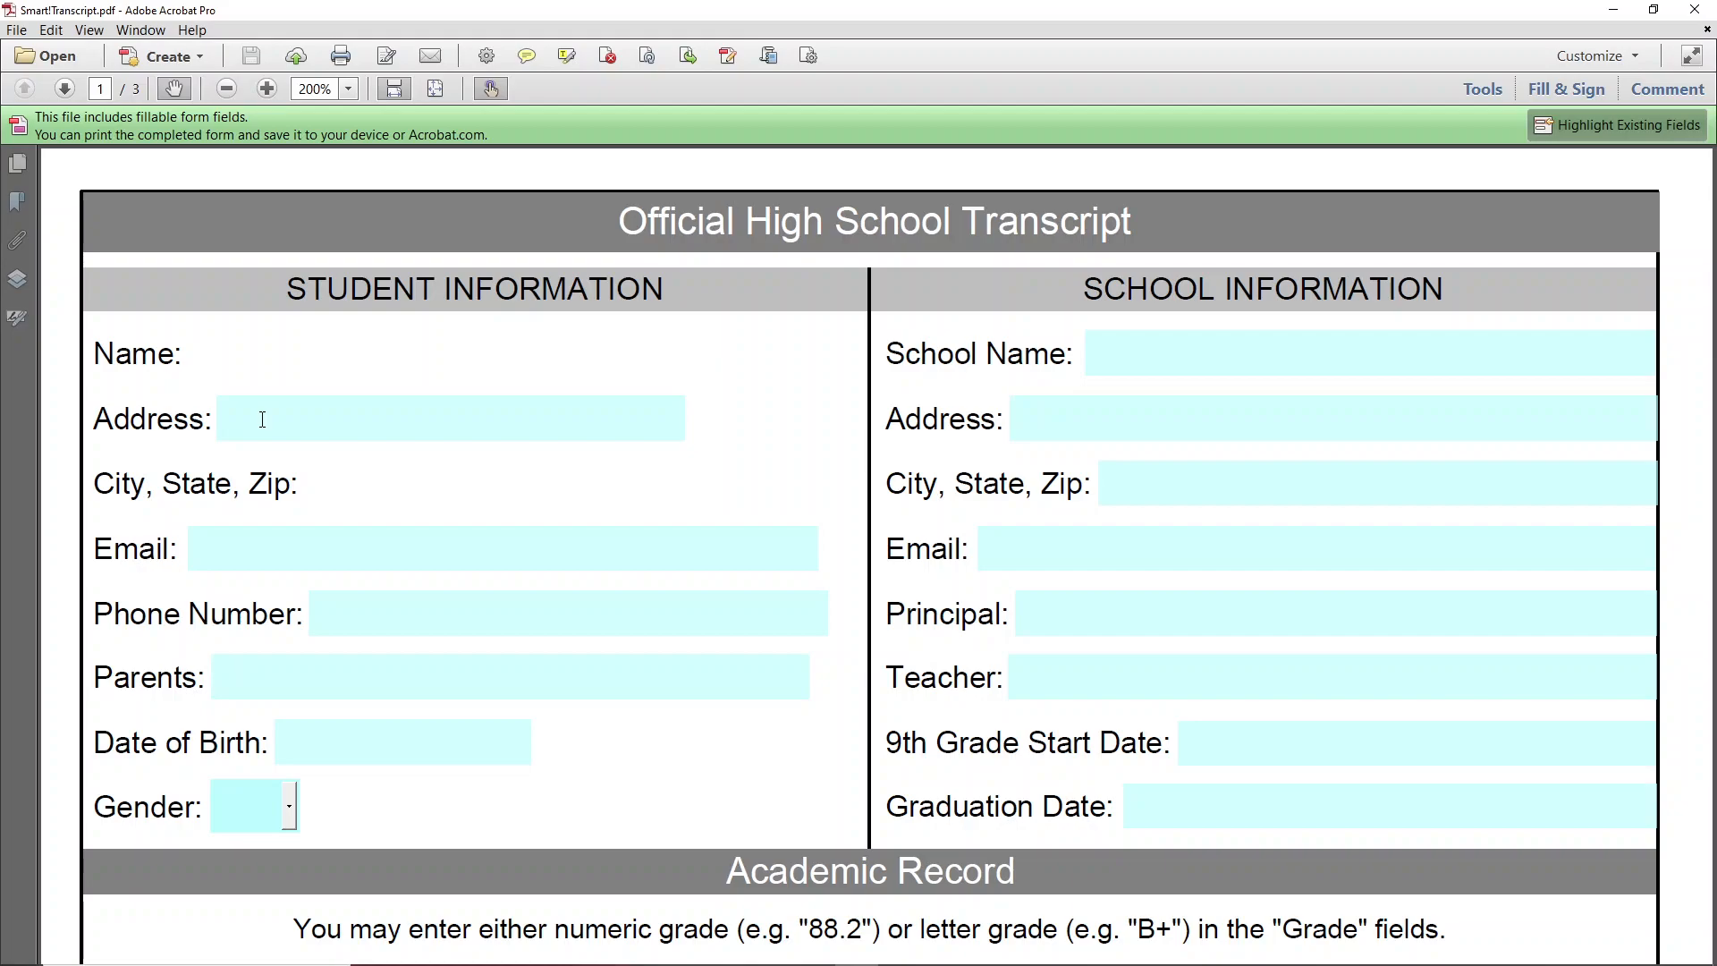
pyautogui.press('Tab')
pyautogui.press('Tab')
pyautogui.press('Tab')
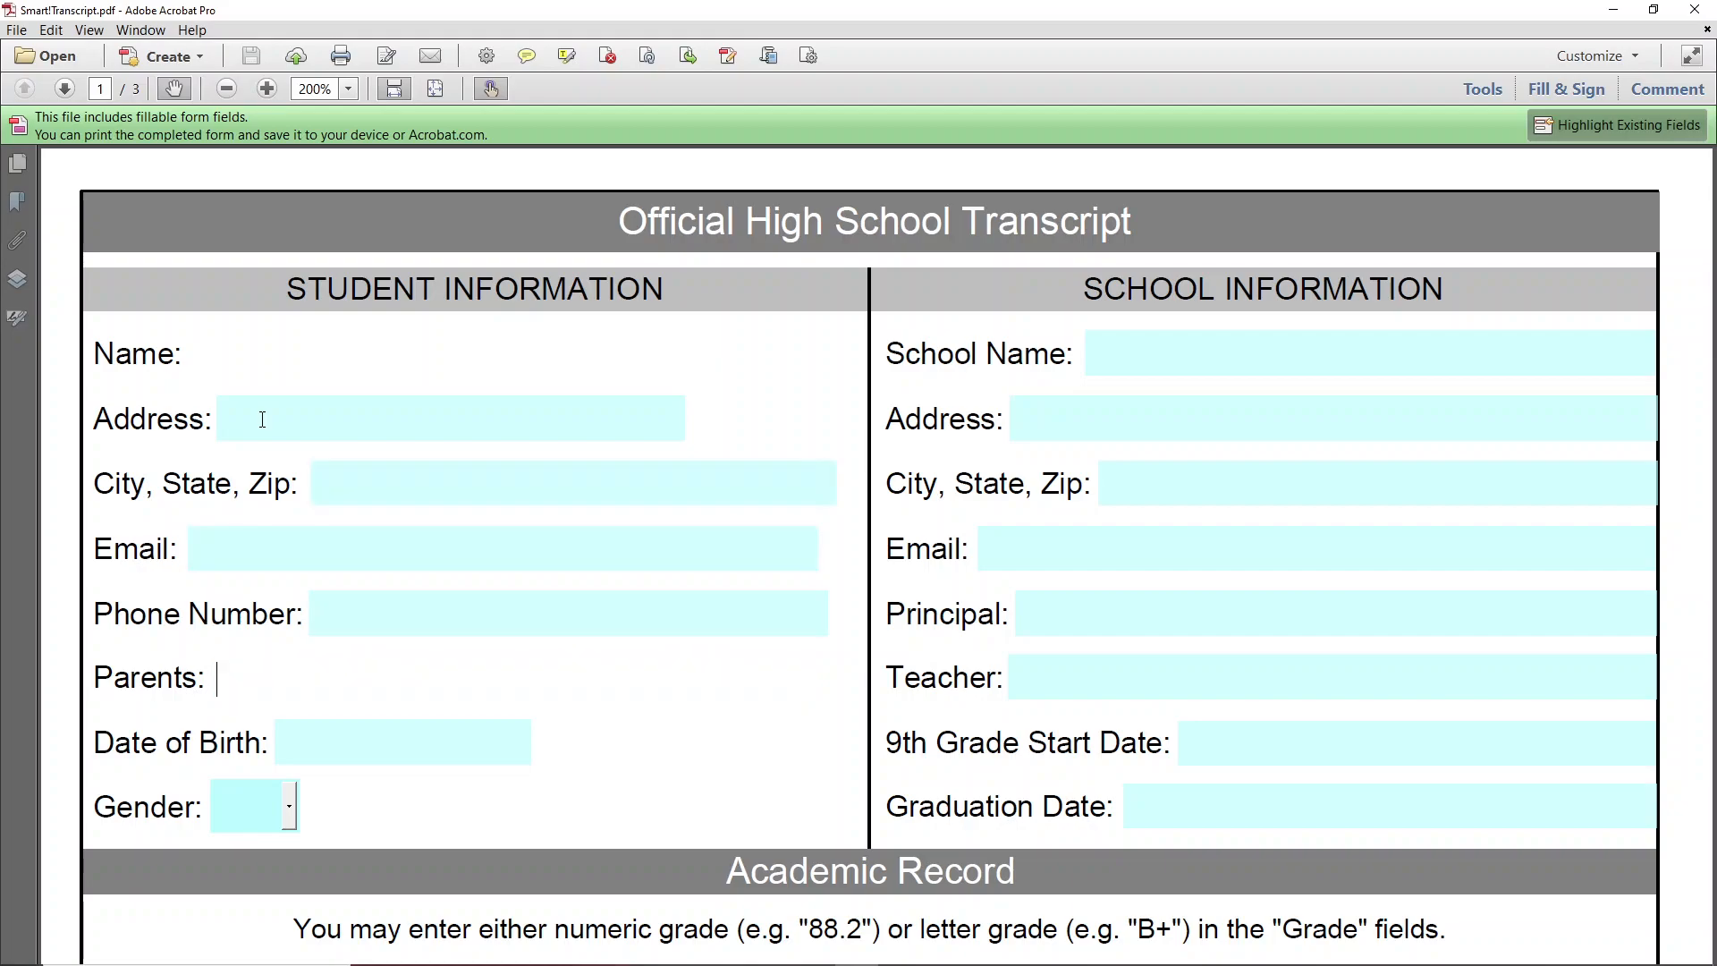
pyautogui.press('Tab')
pyautogui.press('Tab')
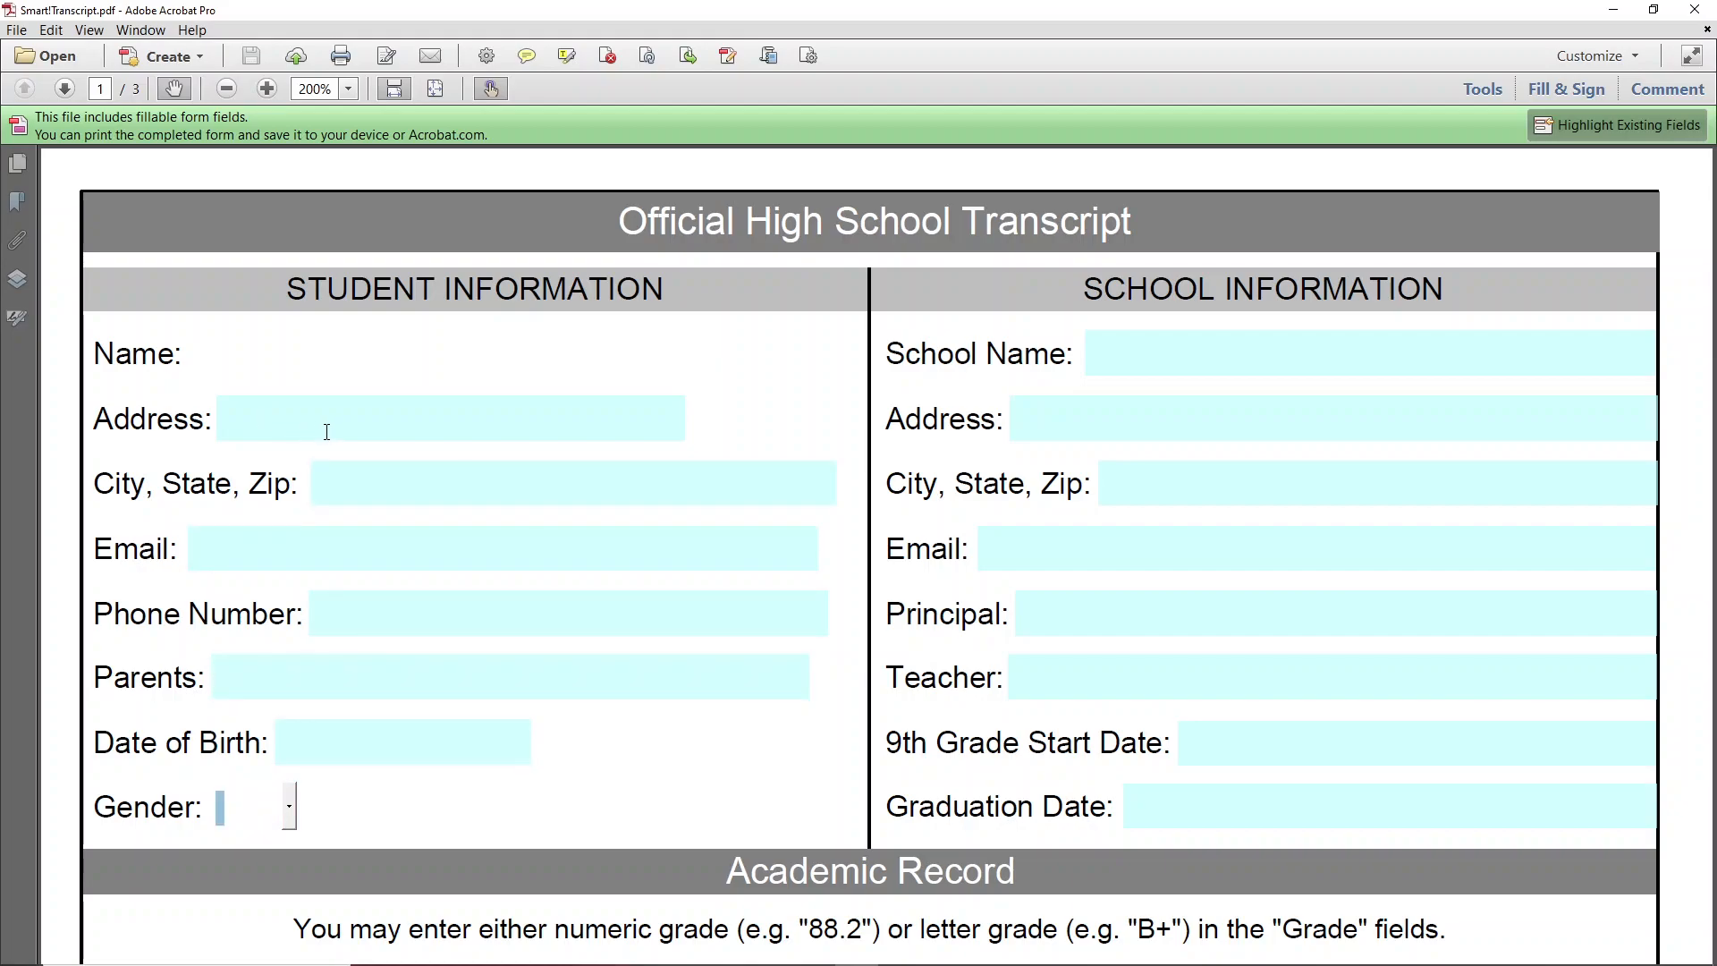
# - Set the 9th Grade school year to 2022-2023
pyautogui.scroll(-8, 326, 432)
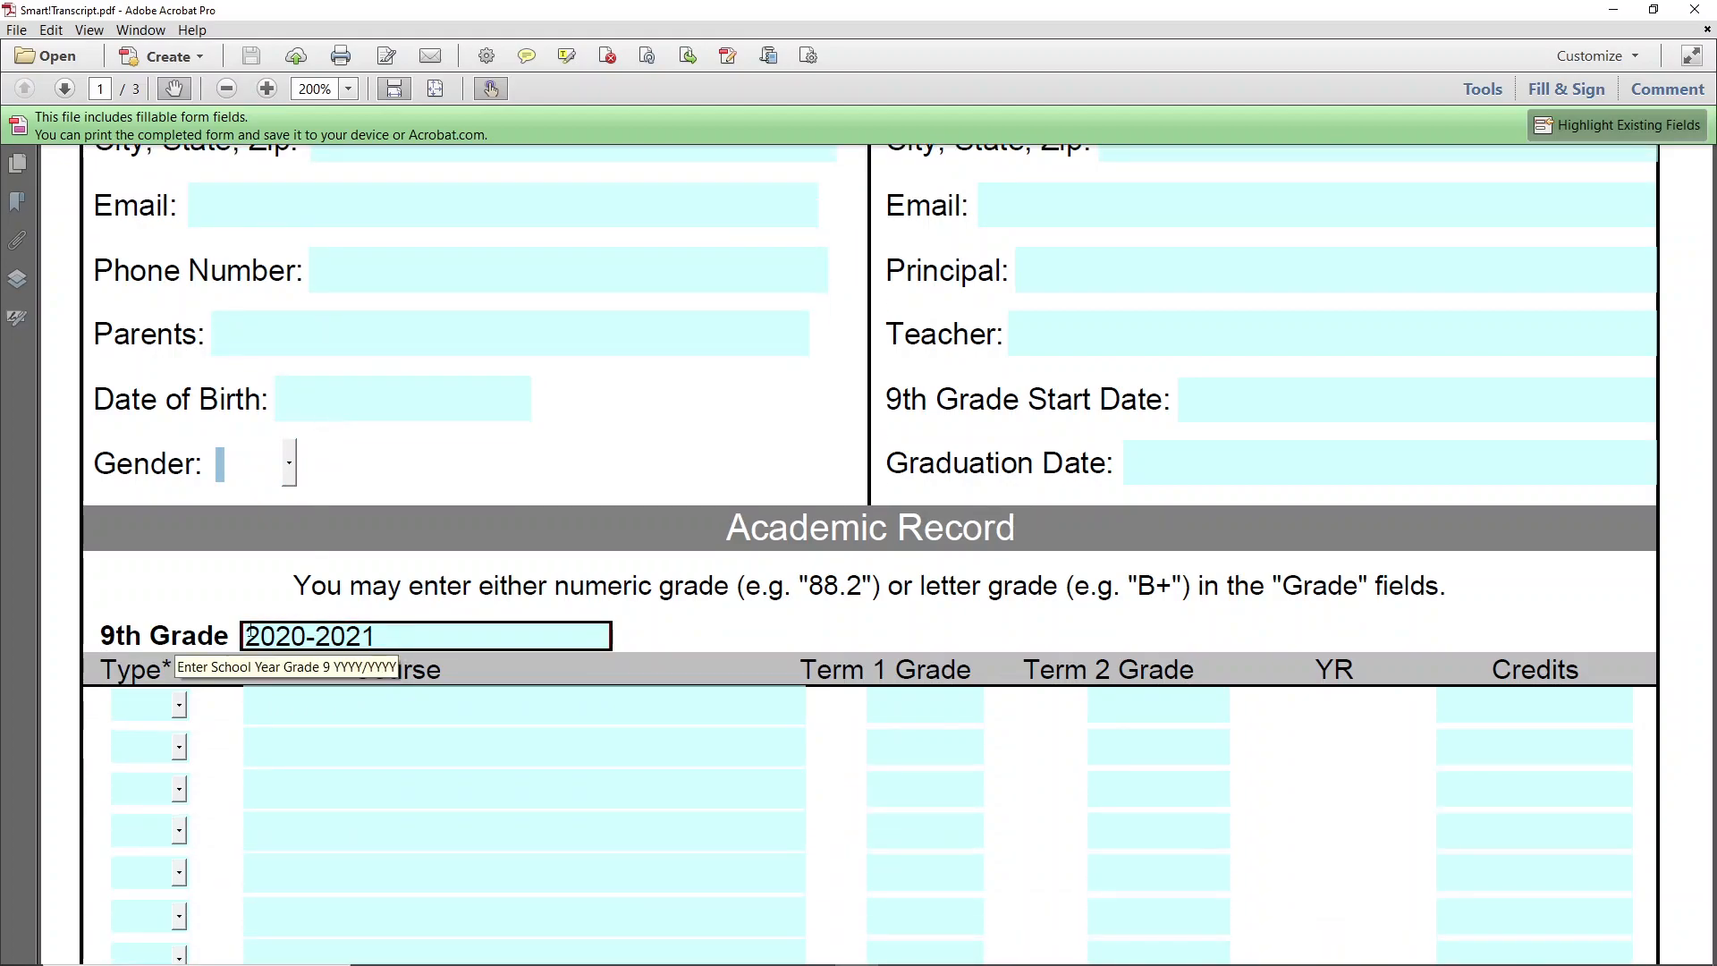
pyautogui.moveTo(370, 637); pyautogui.dragTo(252, 633)
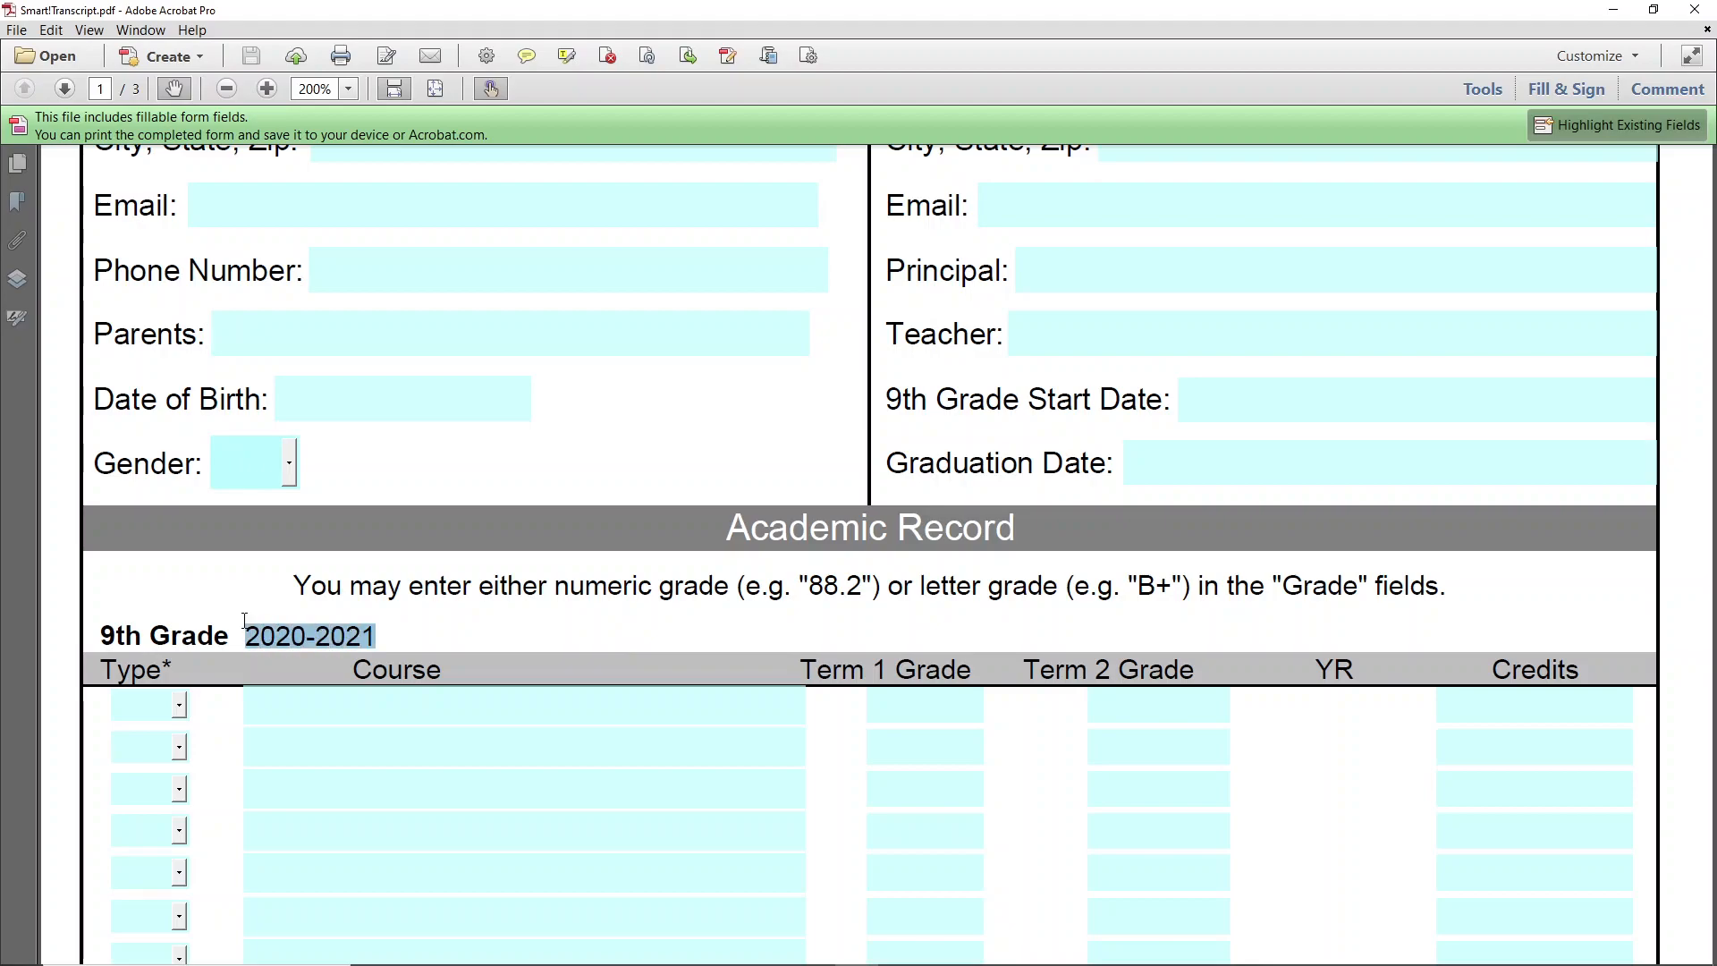
pyautogui.write('2022-2023')
pyautogui.click(293, 698)
pyautogui.scroll(-2, 348, 679)
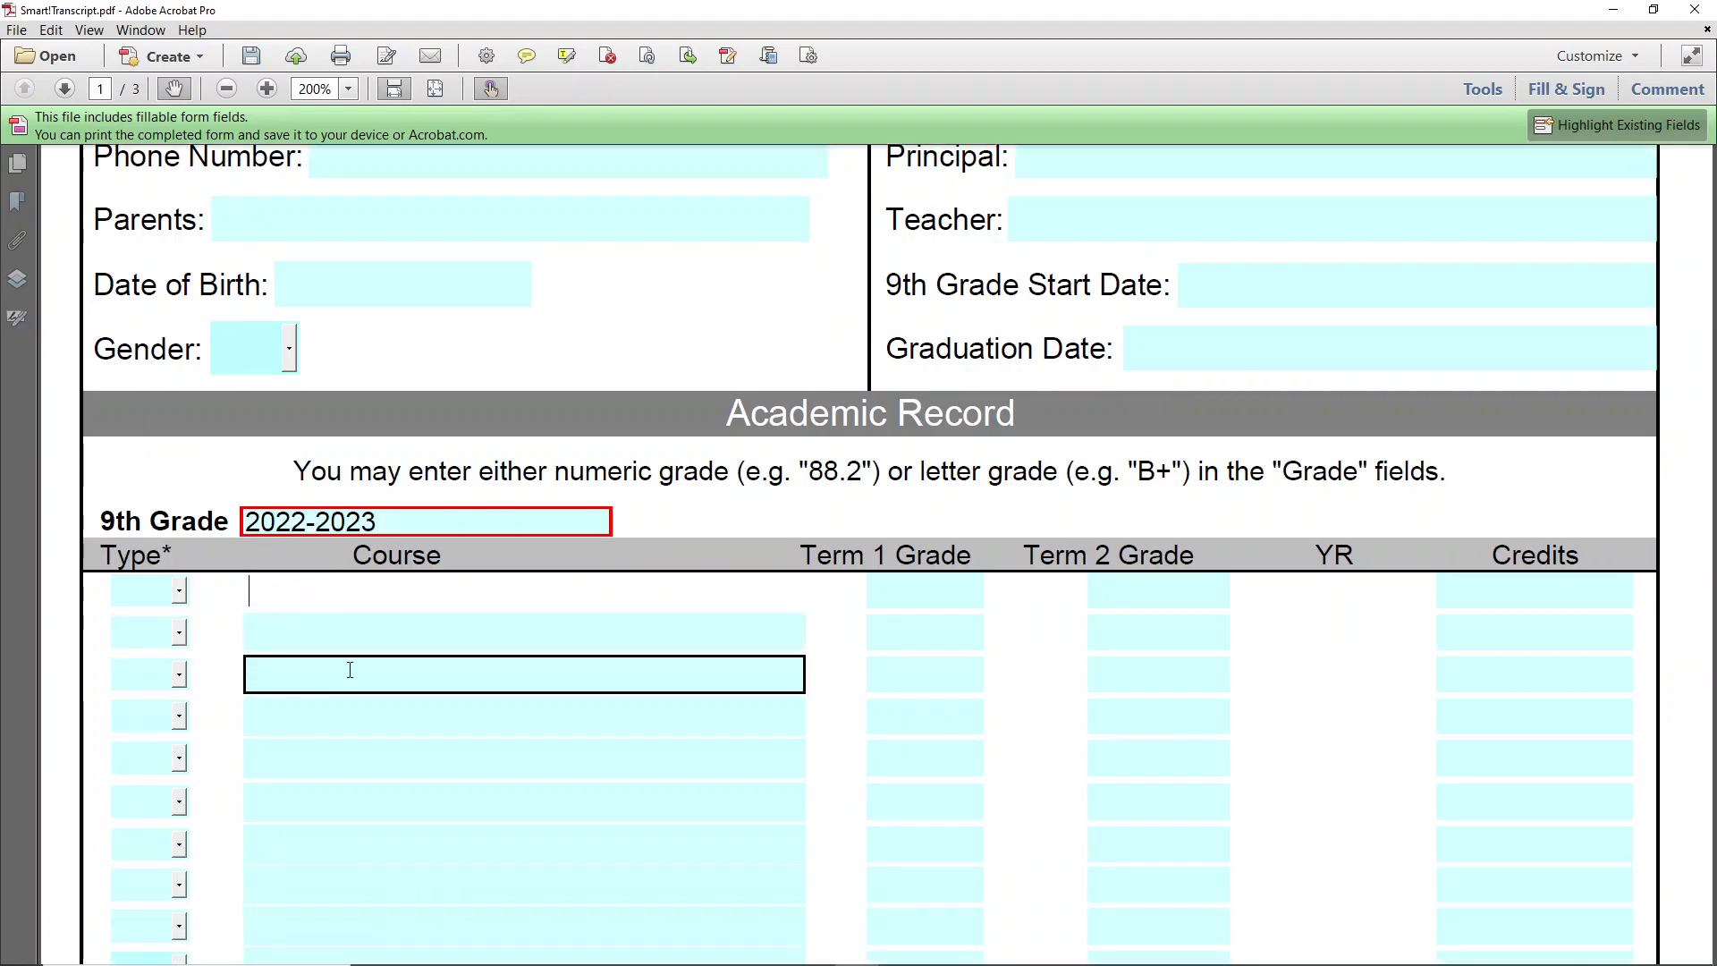
# - Examine the 9th Grade course table and the course type options available in its first row
pyautogui.scroll(-4, 350, 670)
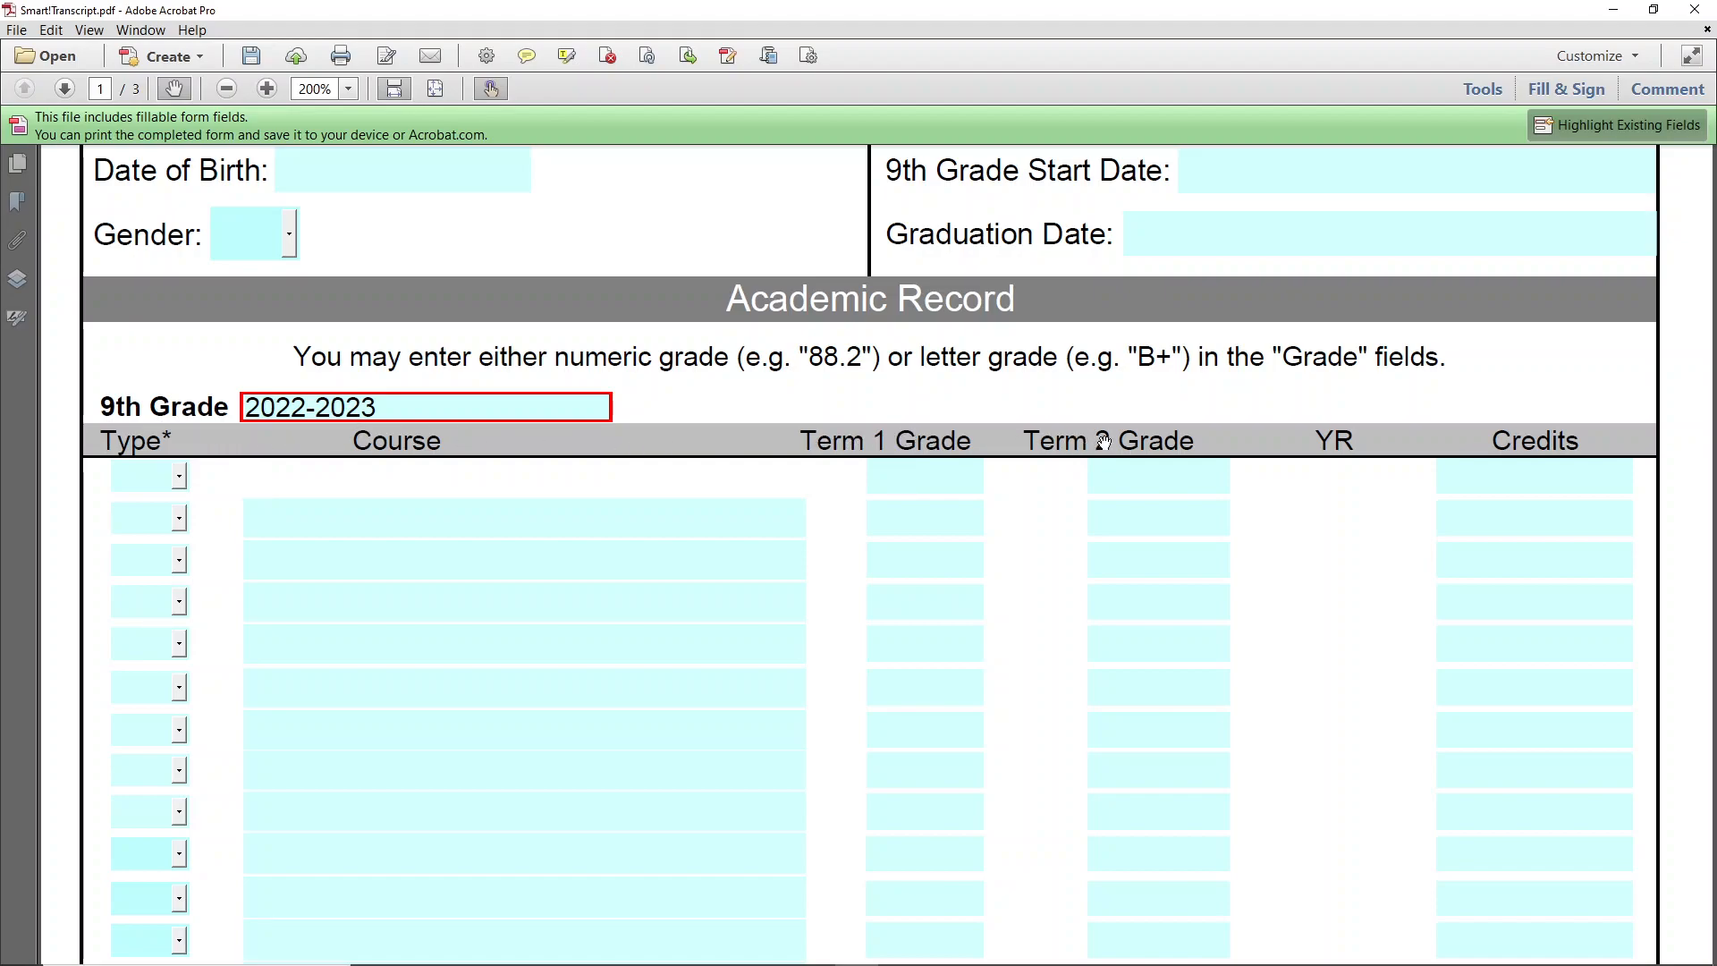
pyautogui.click(516, 520)
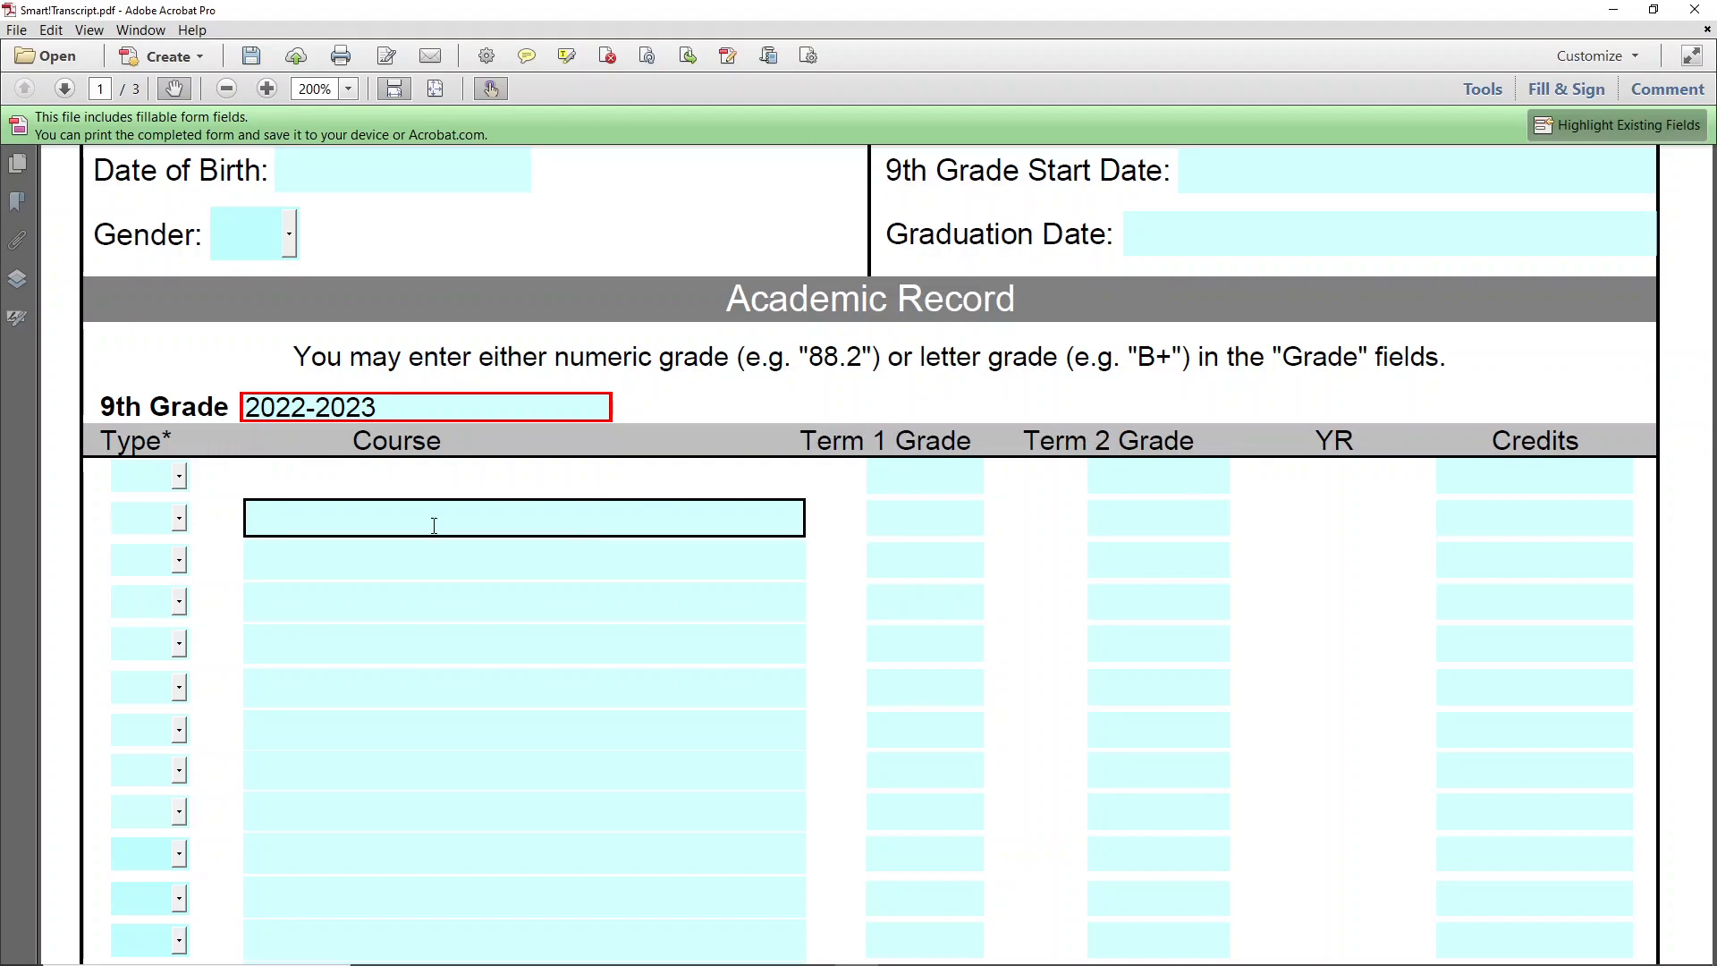
pyautogui.click(134, 476)
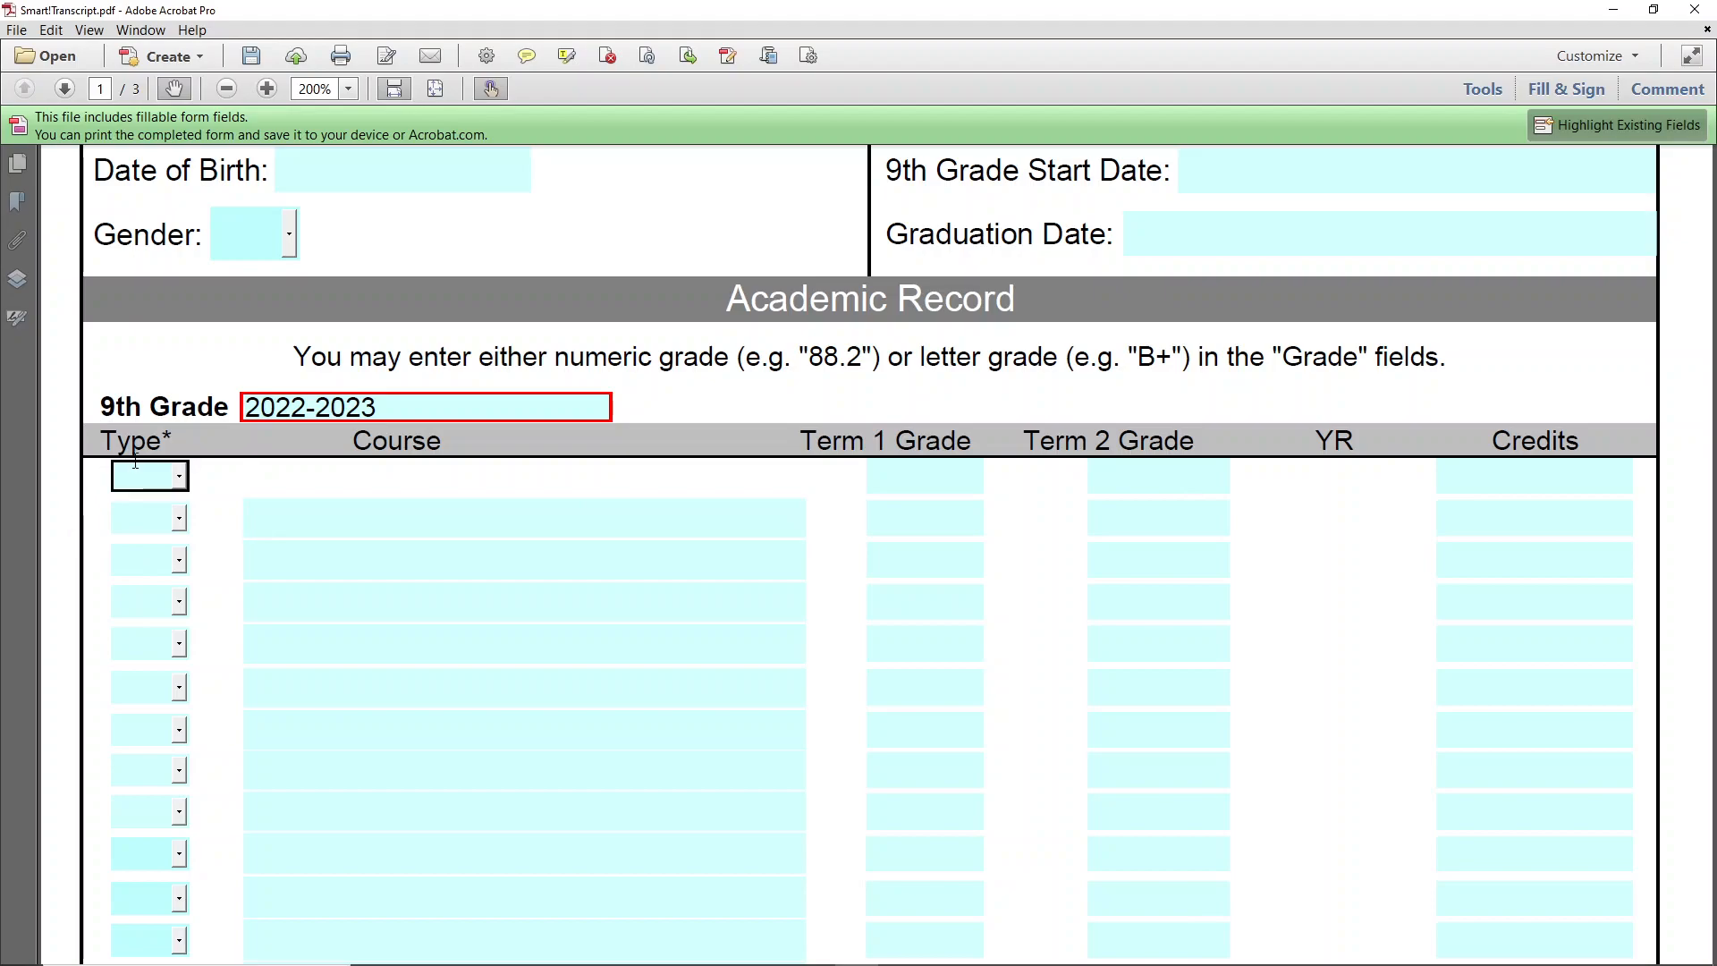
pyautogui.click(180, 478)
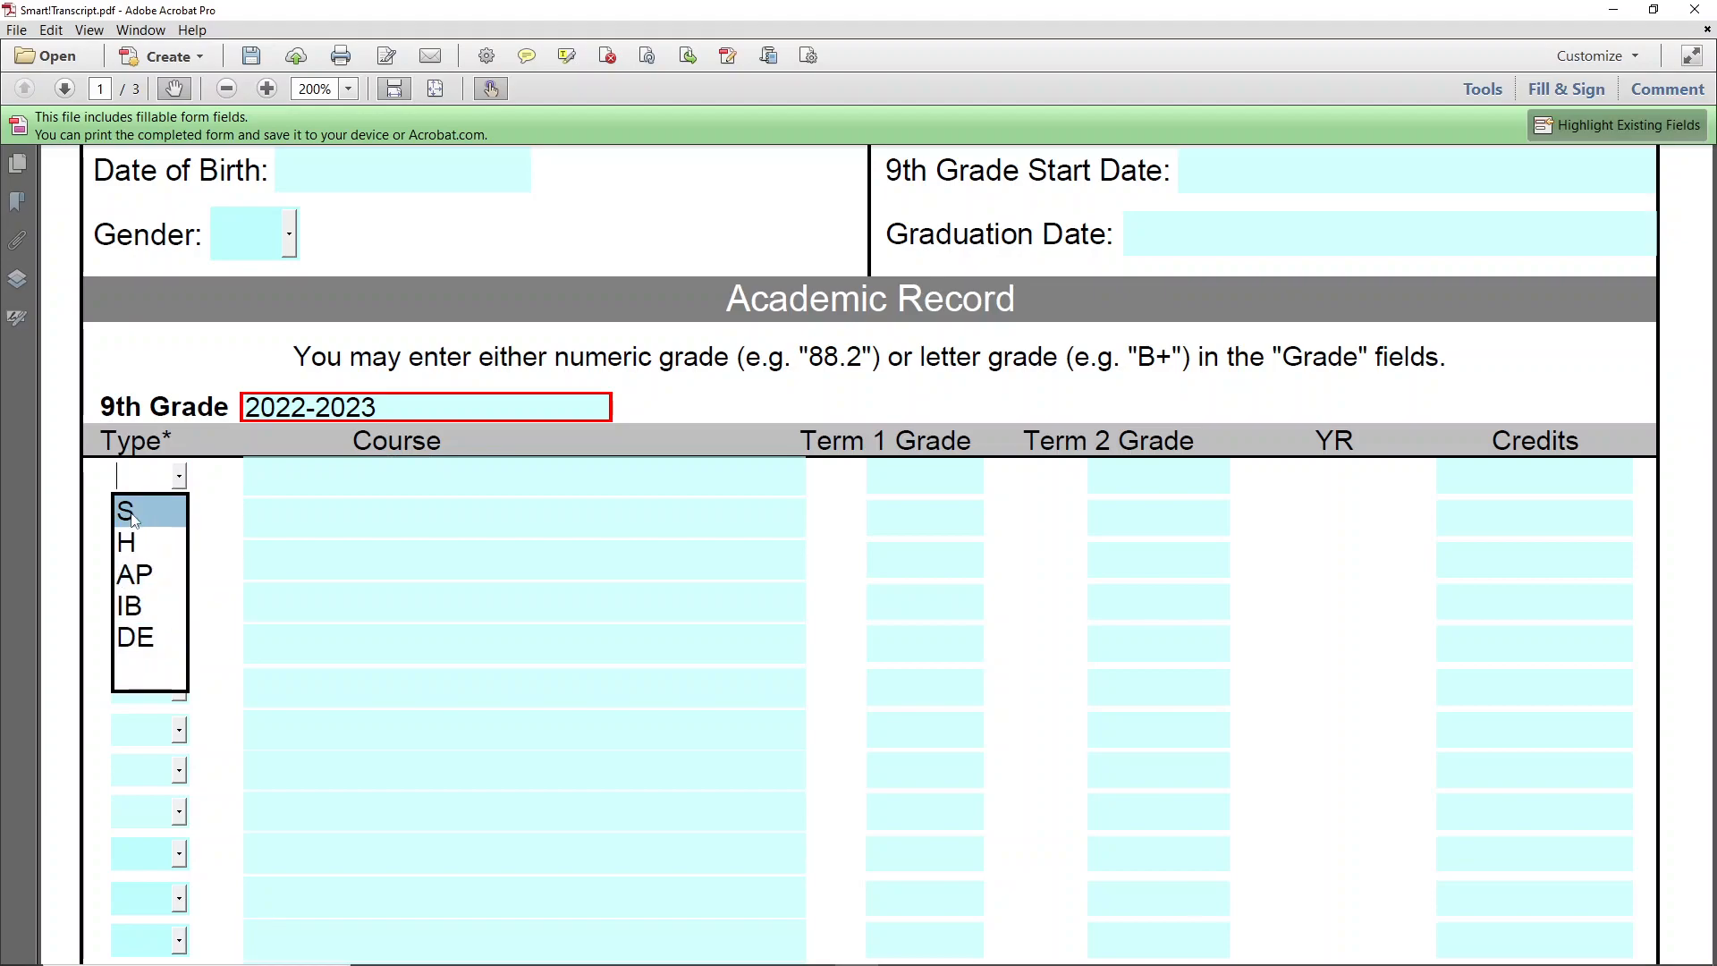
pyautogui.click(245, 480)
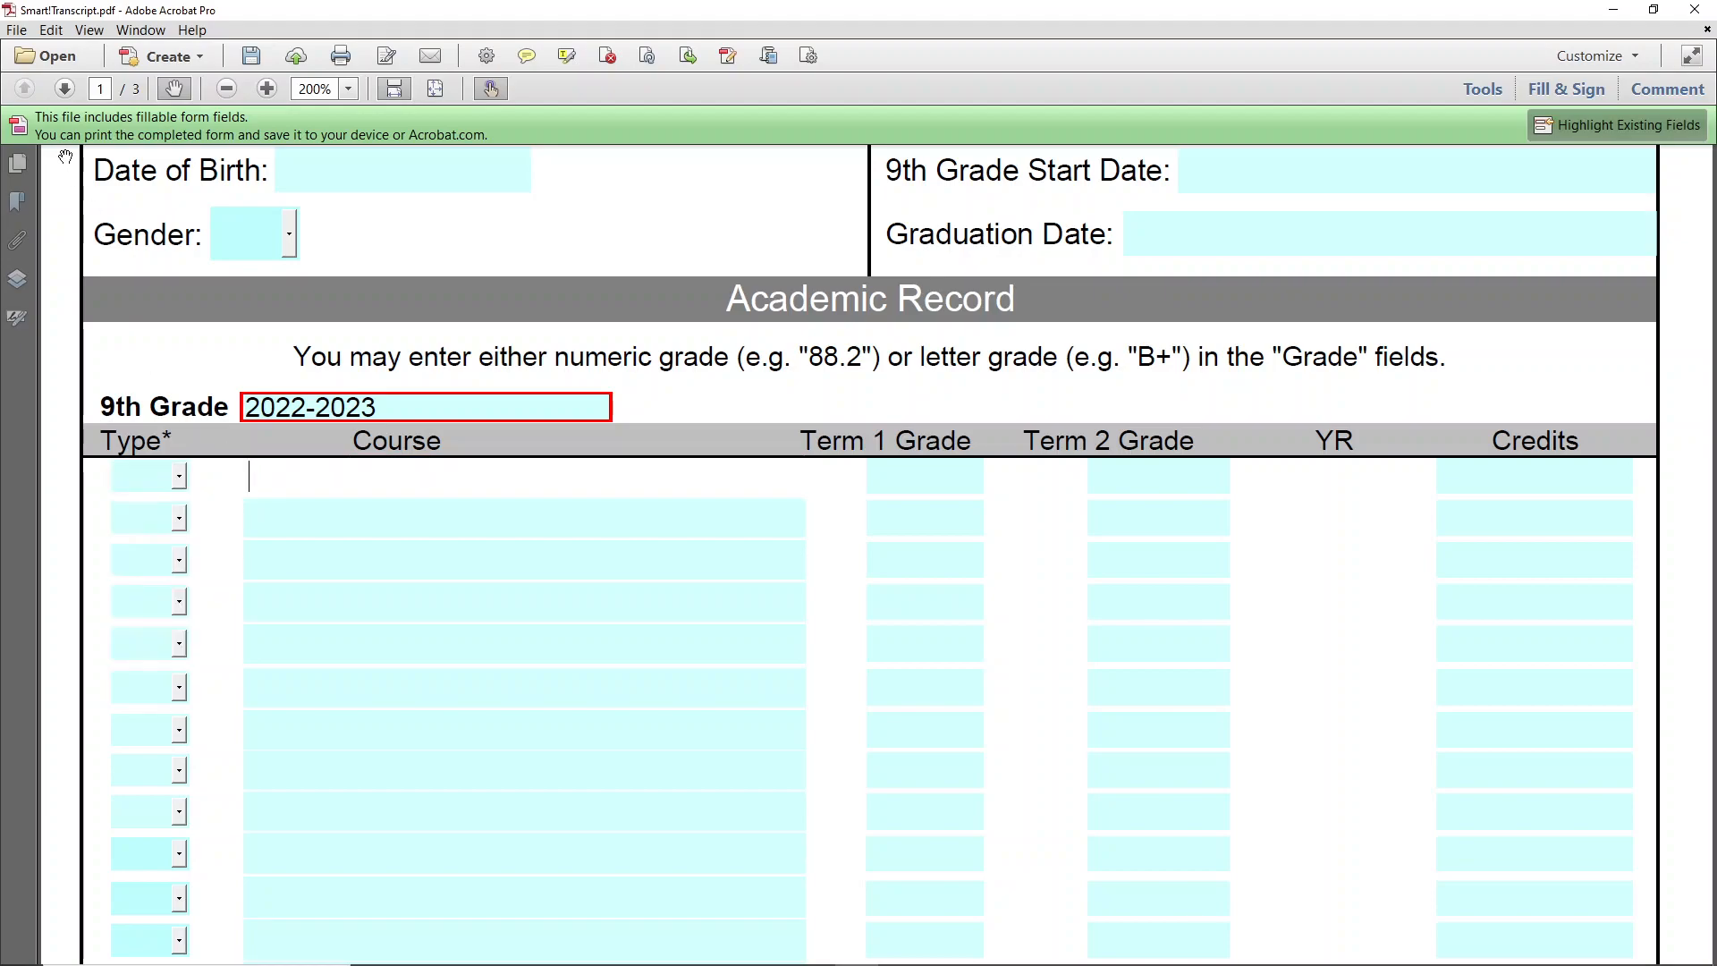
# - Look through page 2, covering the 11th and 12th Grade course tables, the course type legend and the Academic Summary
pyautogui.click(64, 87)
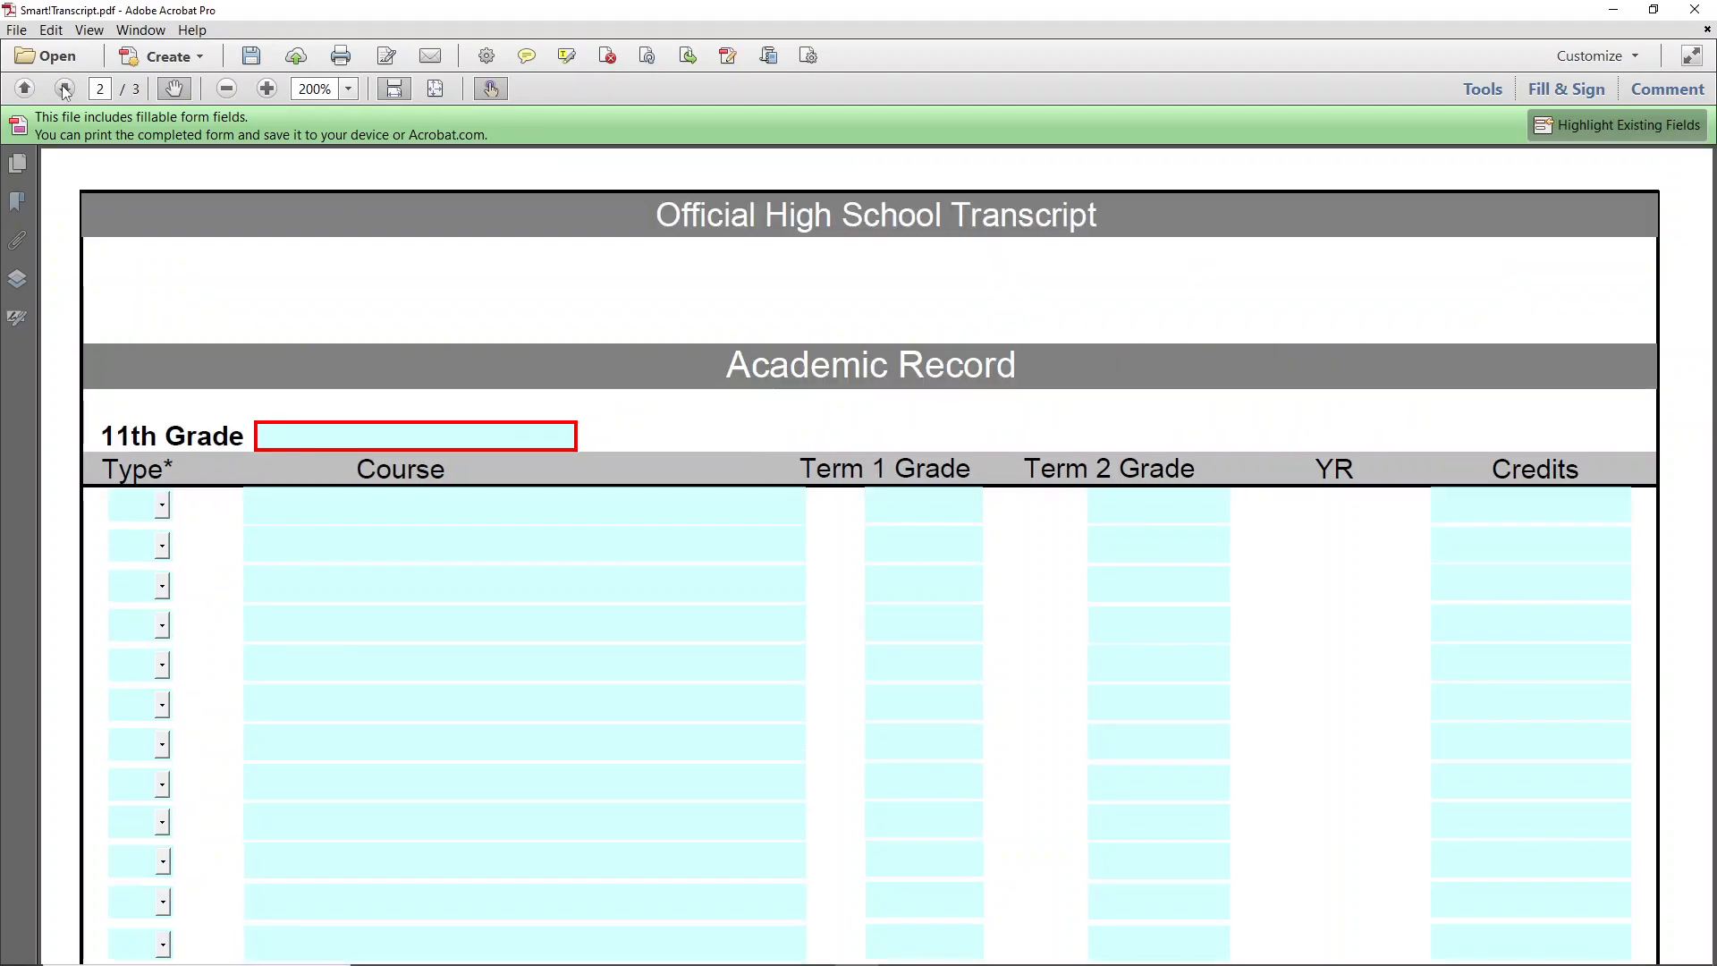
pyautogui.click(135, 543)
pyautogui.press('Tab')
pyautogui.press('Tab')
pyautogui.press('Tab')
pyautogui.press('Tab')
pyautogui.press('Tab')
pyautogui.press('Tab')
pyautogui.press('Tab')
pyautogui.press('Tab')
pyautogui.press('Tab')
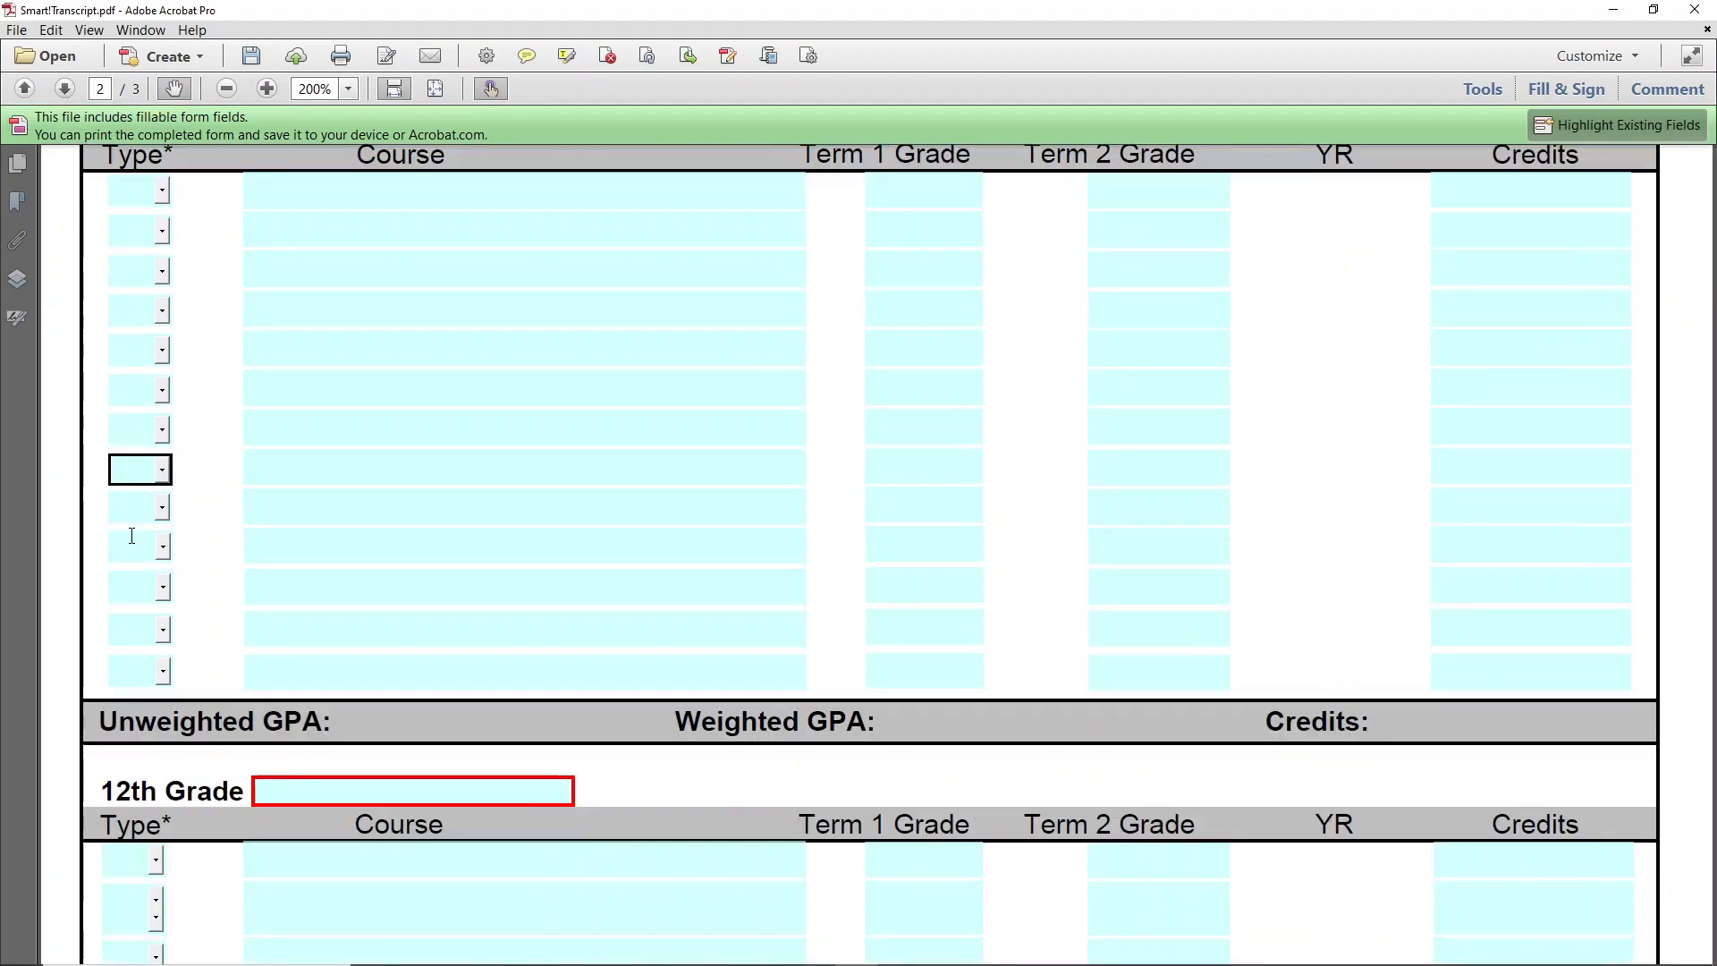
pyautogui.press('Tab')
pyautogui.press('Tab')
pyautogui.press('Tab')
pyautogui.press('Tab')
pyautogui.press('Tab')
pyautogui.press('Tab')
pyautogui.press('Tab')
pyautogui.press('Tab')
pyautogui.press('Tab')
pyautogui.press('Tab')
pyautogui.press('Tab')
pyautogui.press('Tab')
pyautogui.press('Tab')
pyautogui.press('Tab')
pyautogui.press('Tab')
pyautogui.press('Tab')
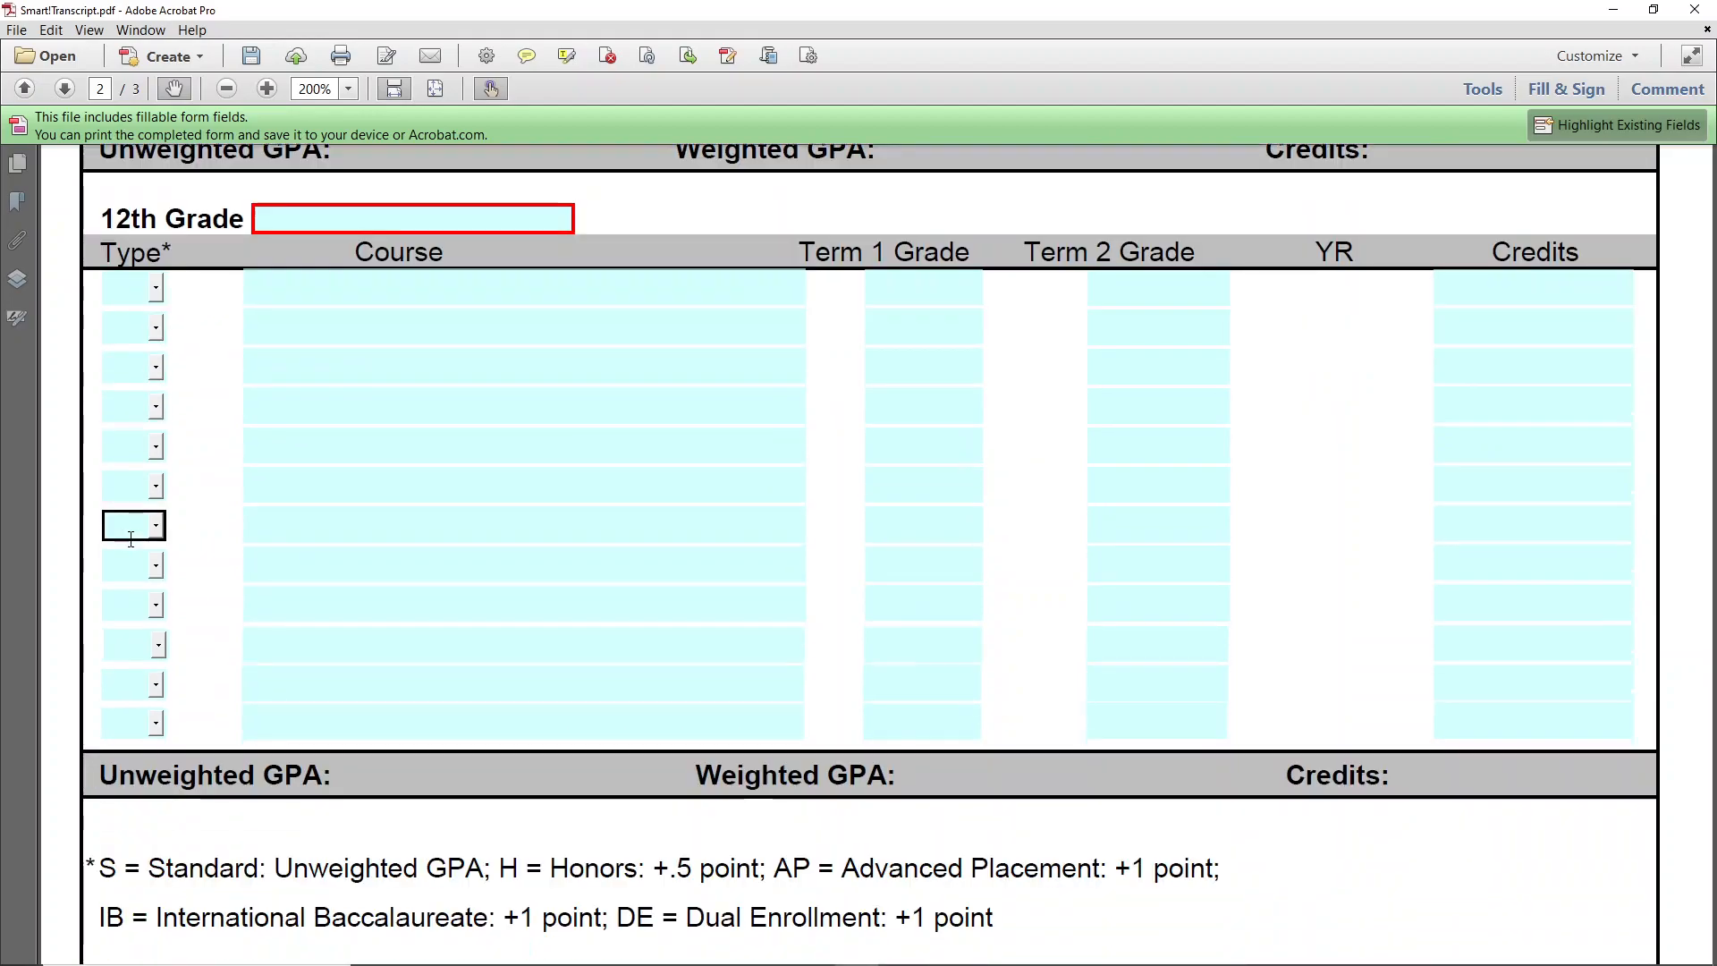
pyautogui.scroll(-3, 131, 539)
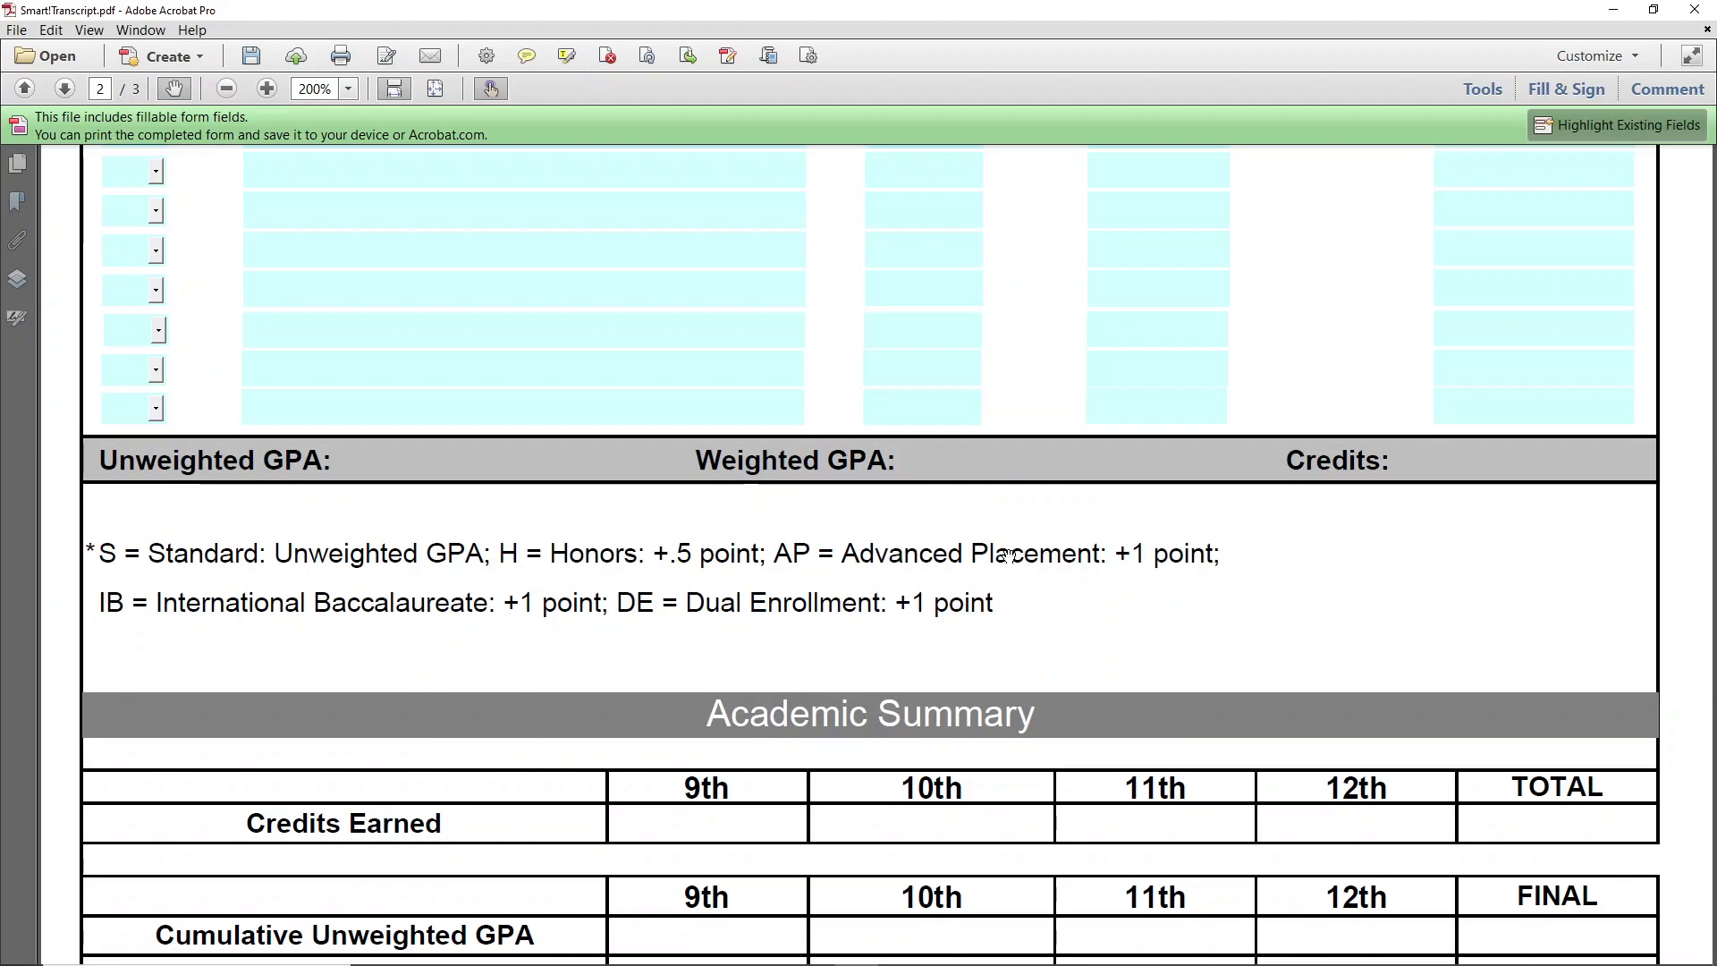
# - Return to page 1 and enter Algebra 1 as the first 9th Grade course
pyautogui.click(25, 88)
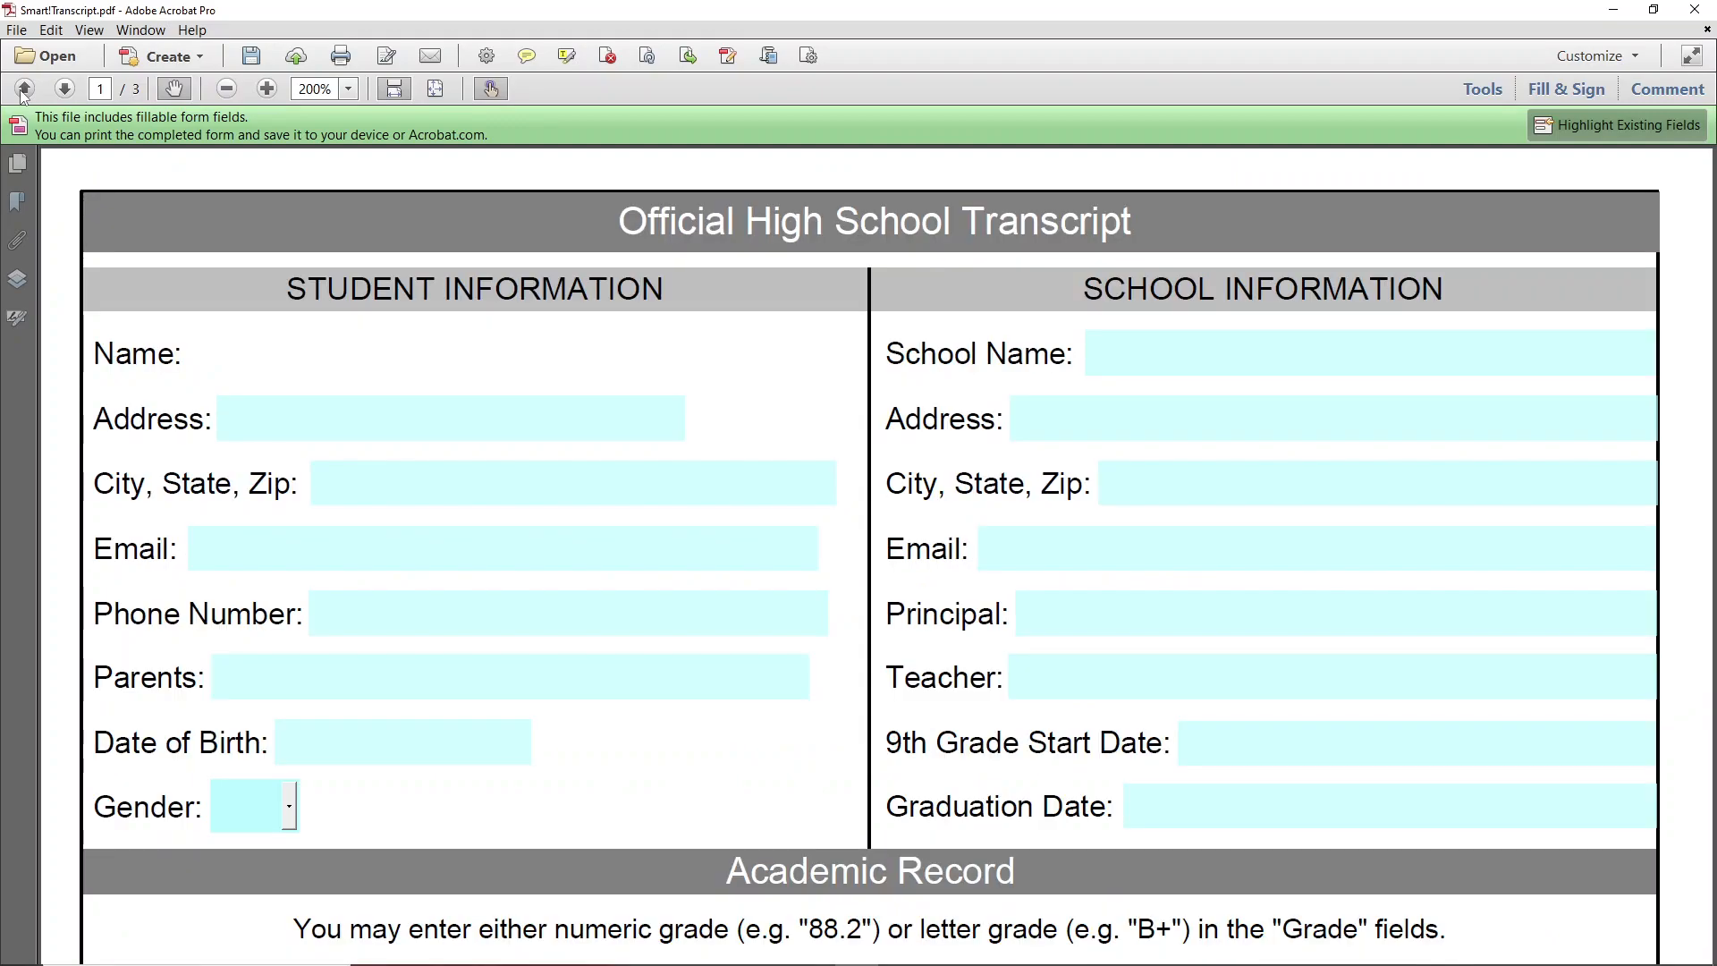
pyautogui.scroll(-3, 219, 489)
pyautogui.scroll(-5, 222, 486)
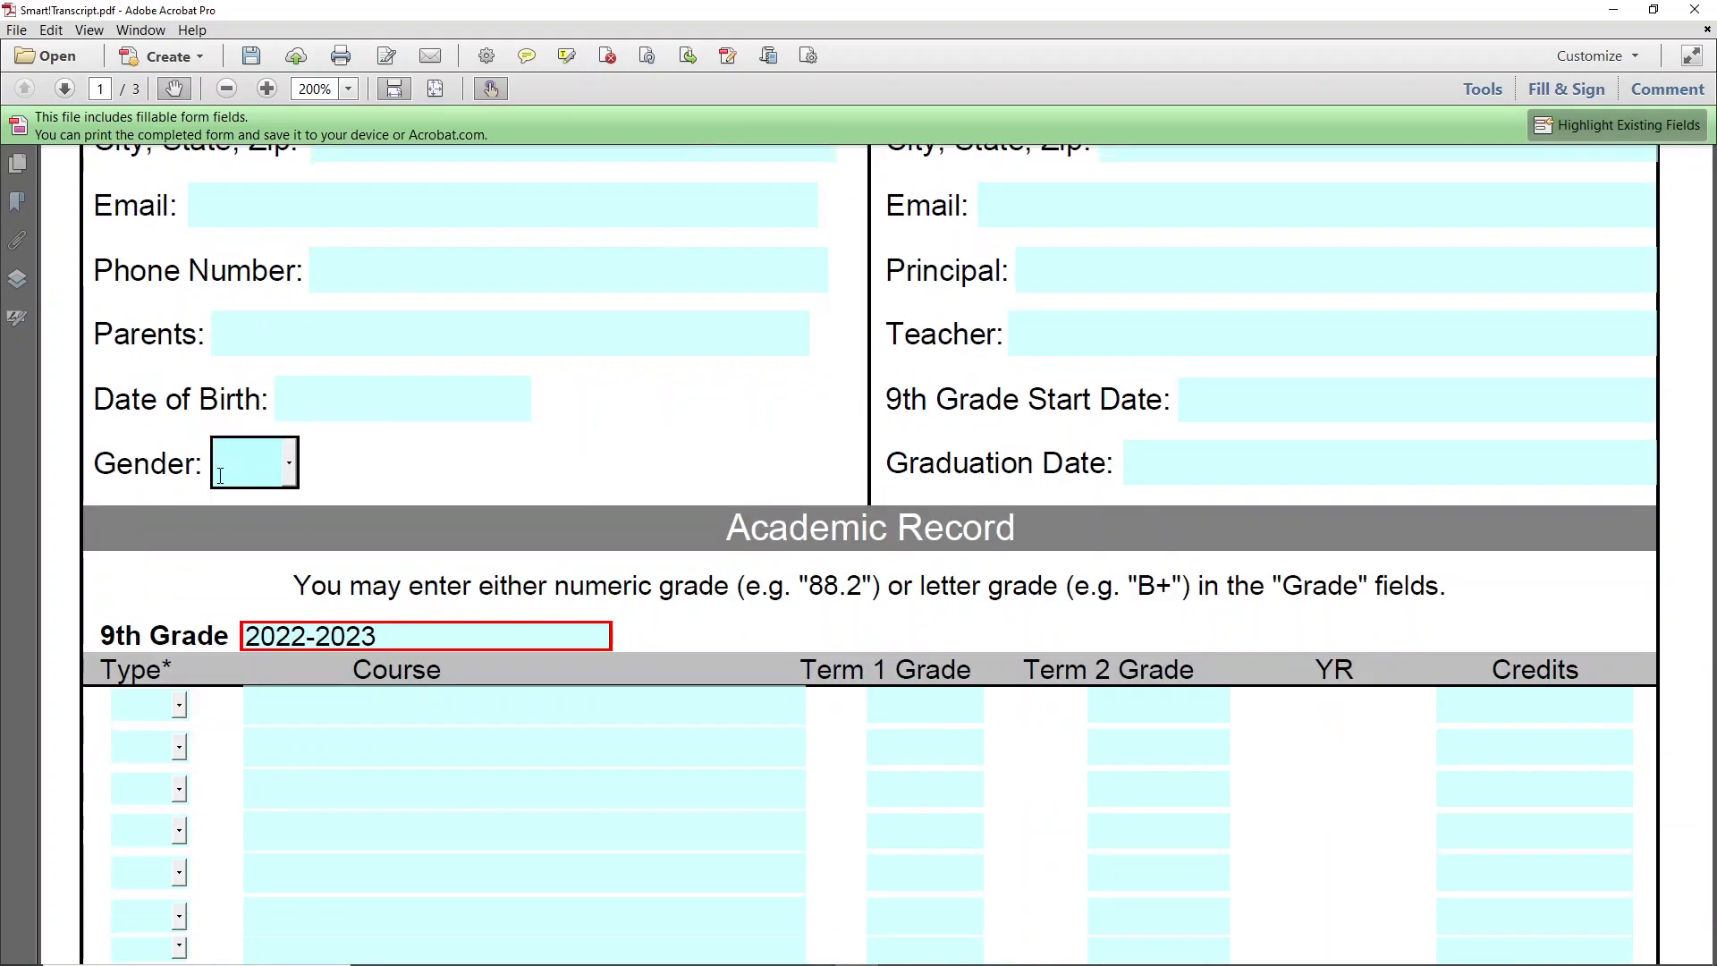
pyautogui.click(284, 408)
pyautogui.click(295, 421)
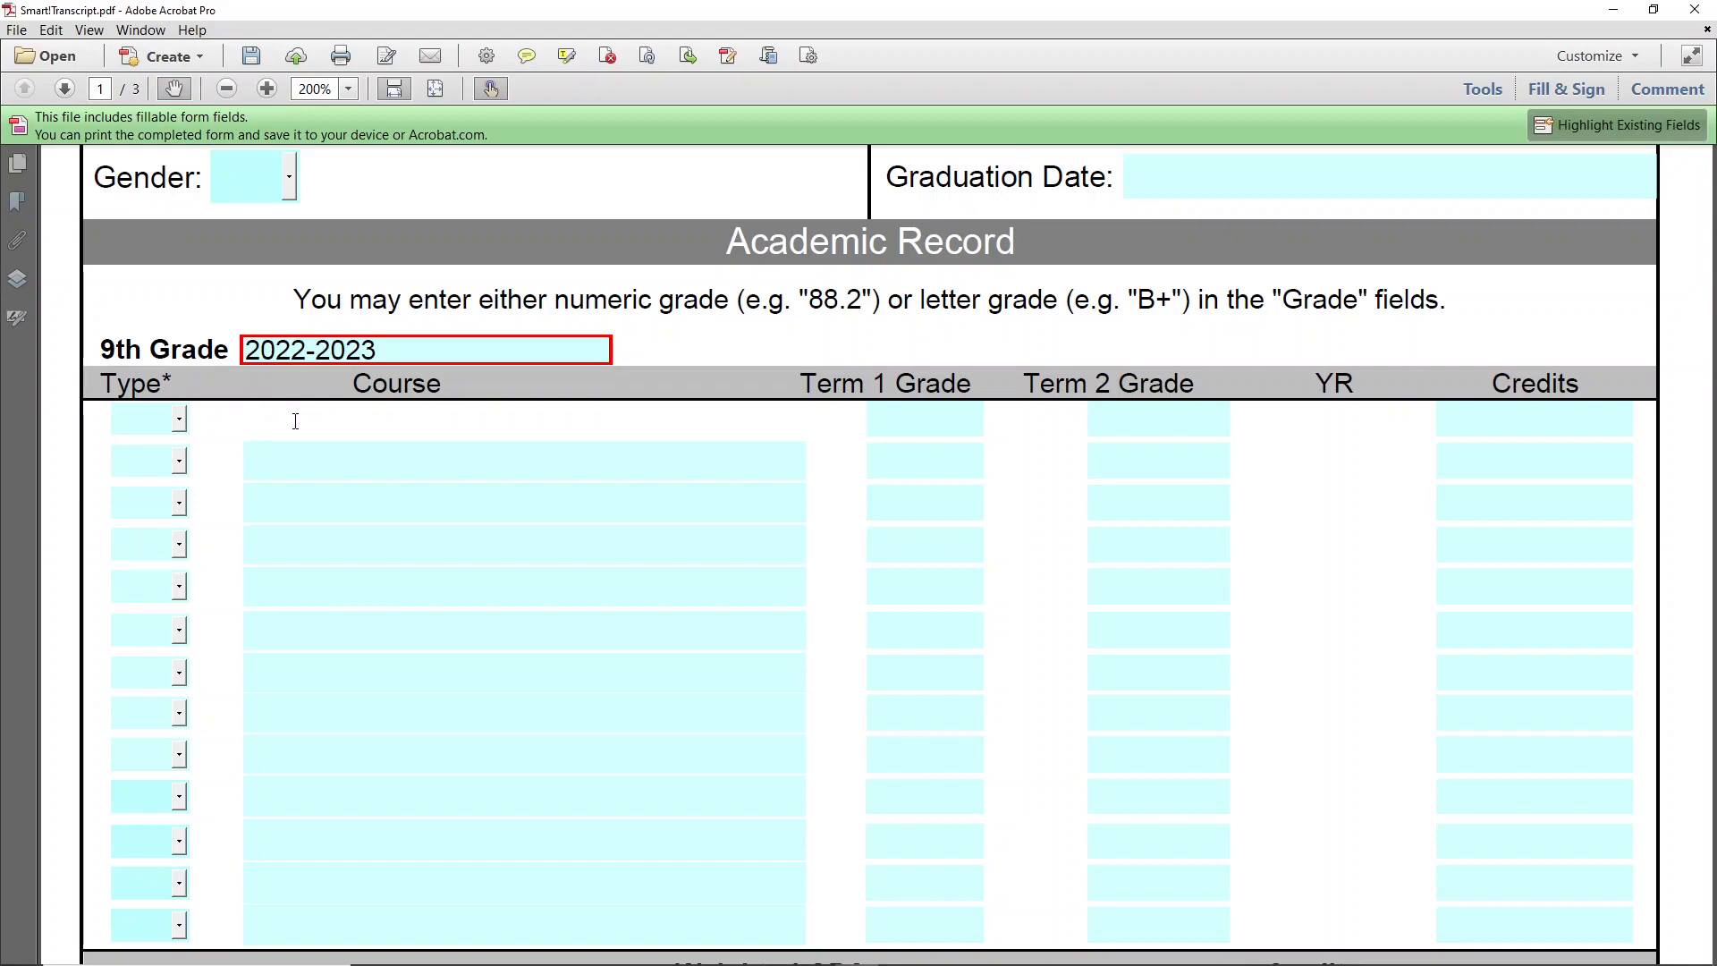
pyautogui.write('Alegra')
pyautogui.press('BackSpace')
pyautogui.press('BackSpace')
pyautogui.press('BackSpace')
pyautogui.press('BackSpace')
pyautogui.press('BackSpace')
pyautogui.write('lgebra')
pyautogui.press('Tab')
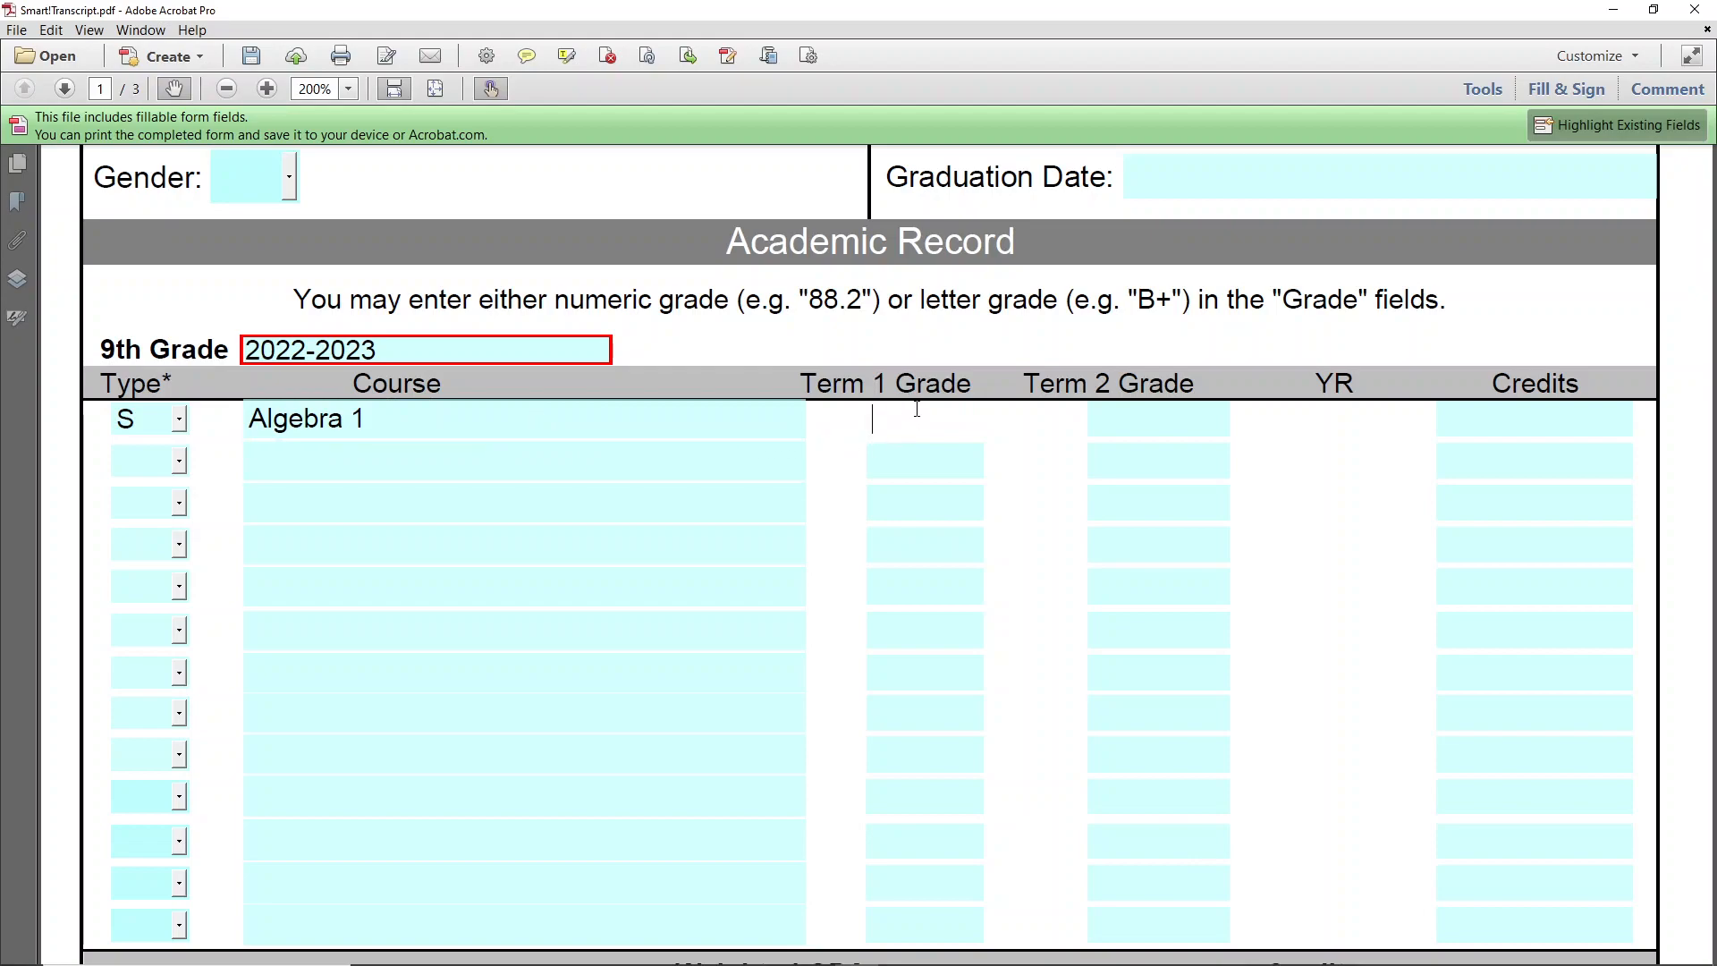
# - Review the course type options for the Algebra 1 row without changing the selection
pyautogui.click(498, 457)
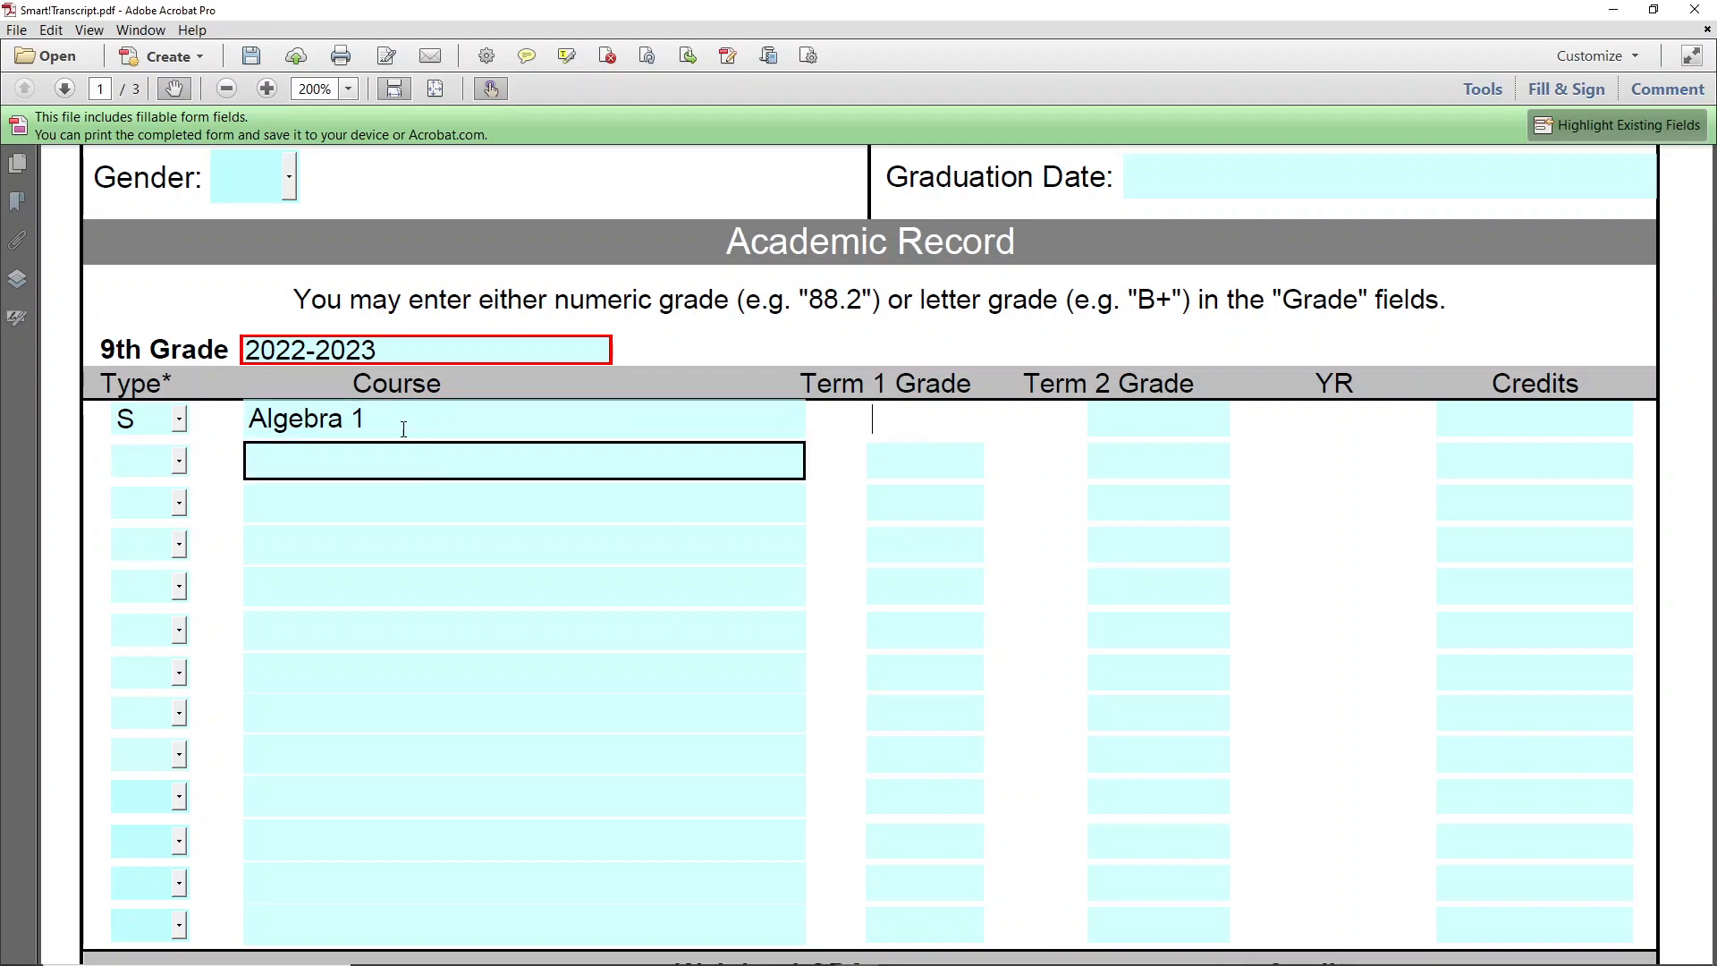
pyautogui.click(140, 422)
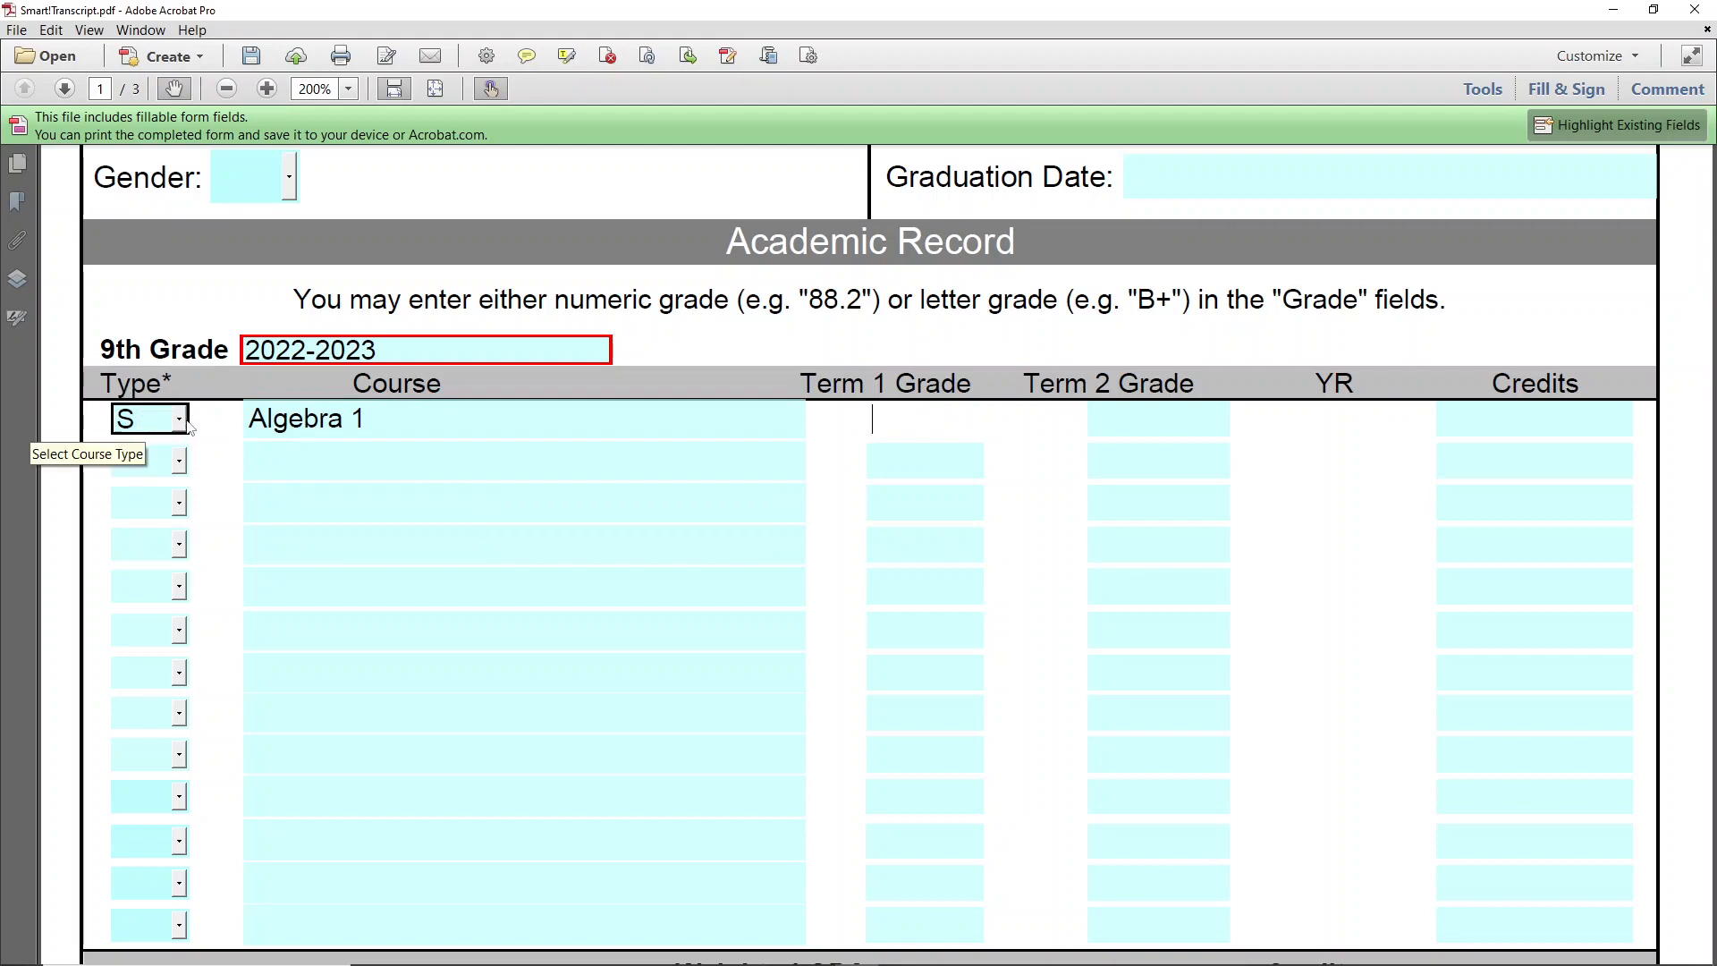
pyautogui.click(182, 422)
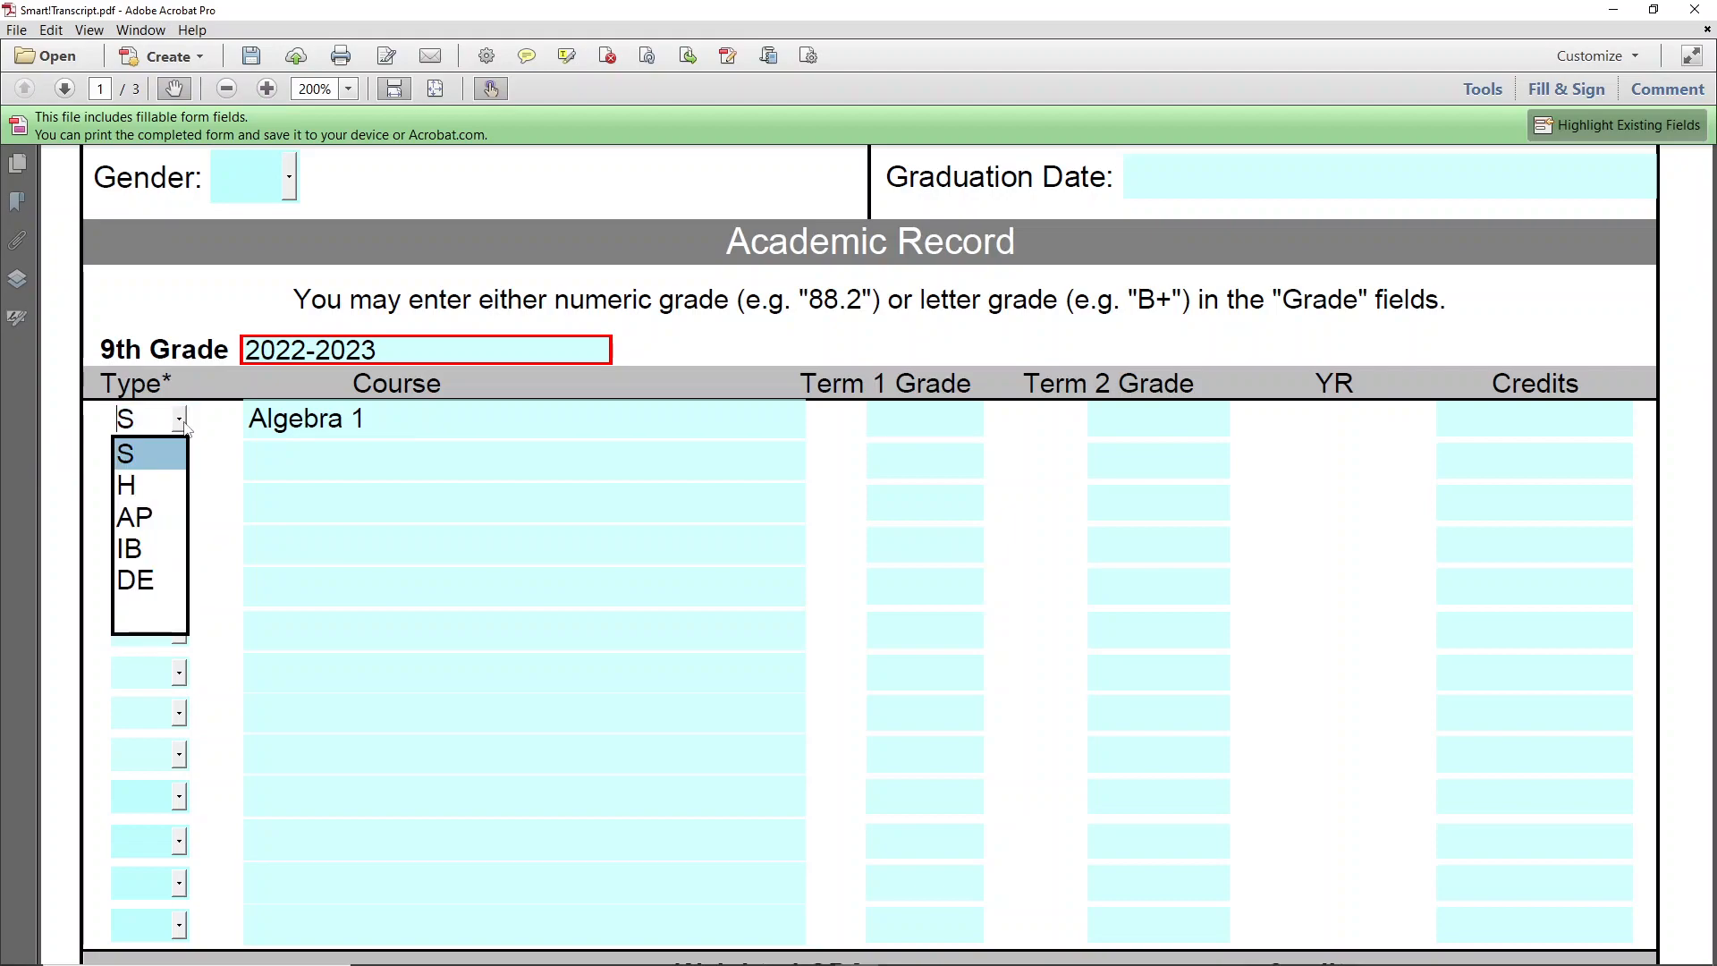
pyautogui.click(182, 422)
pyautogui.click(516, 419)
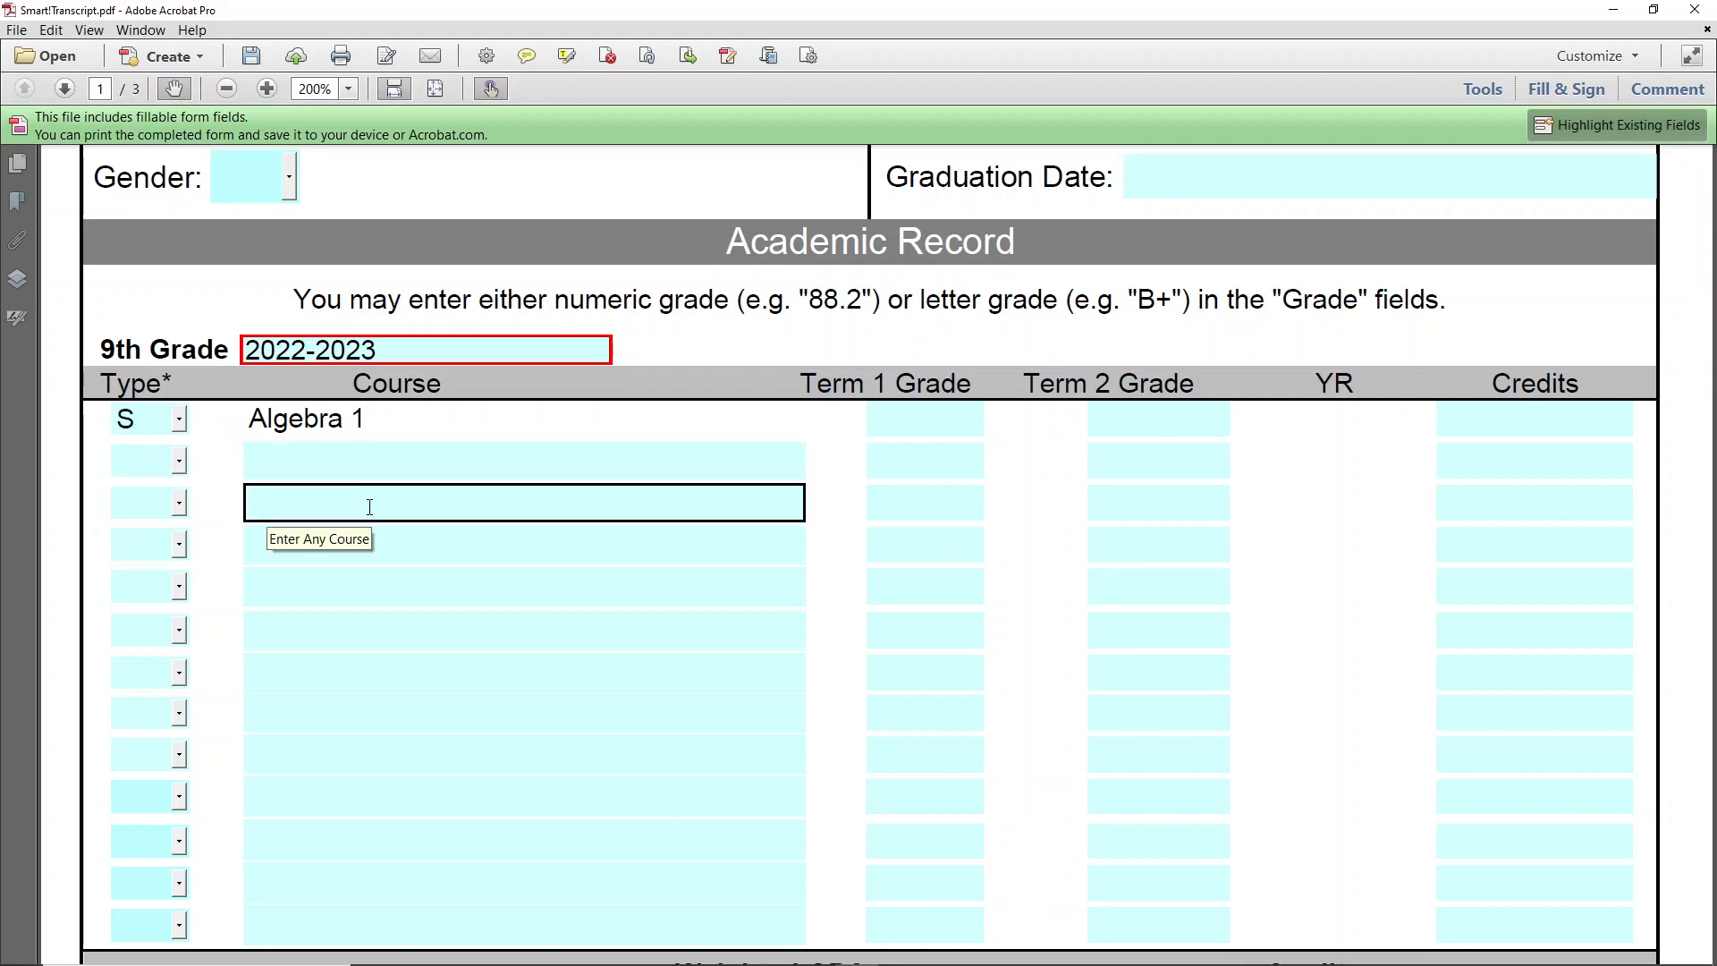
pyautogui.click(175, 419)
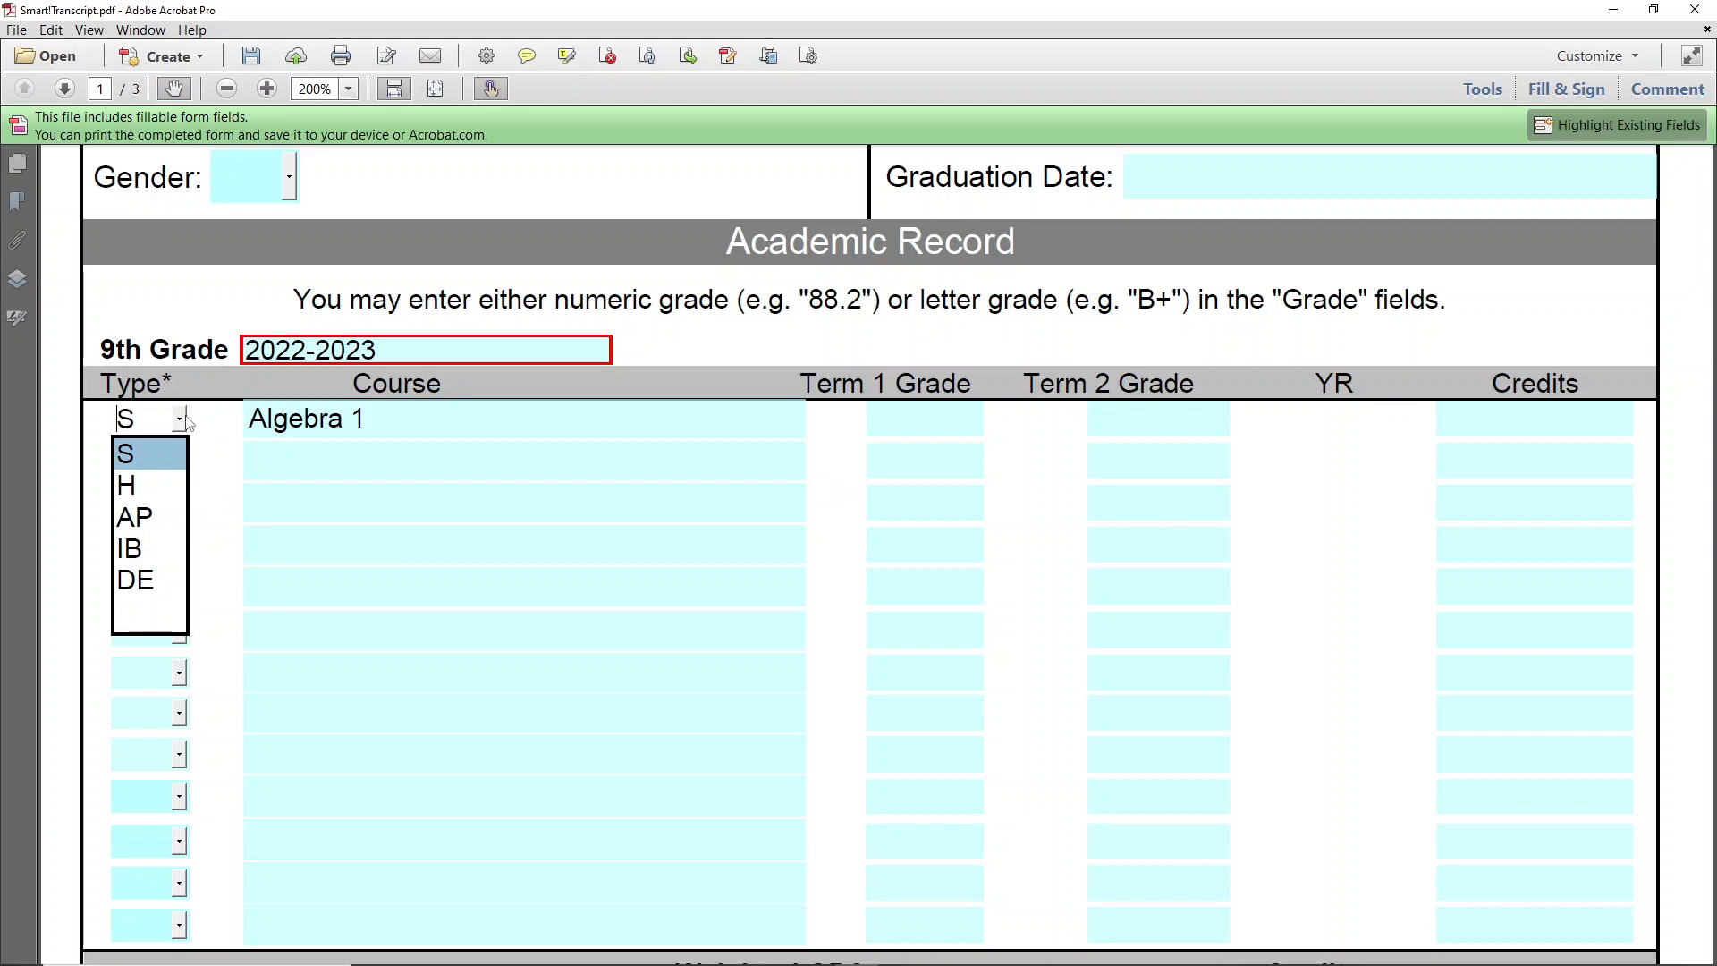
pyautogui.click(403, 425)
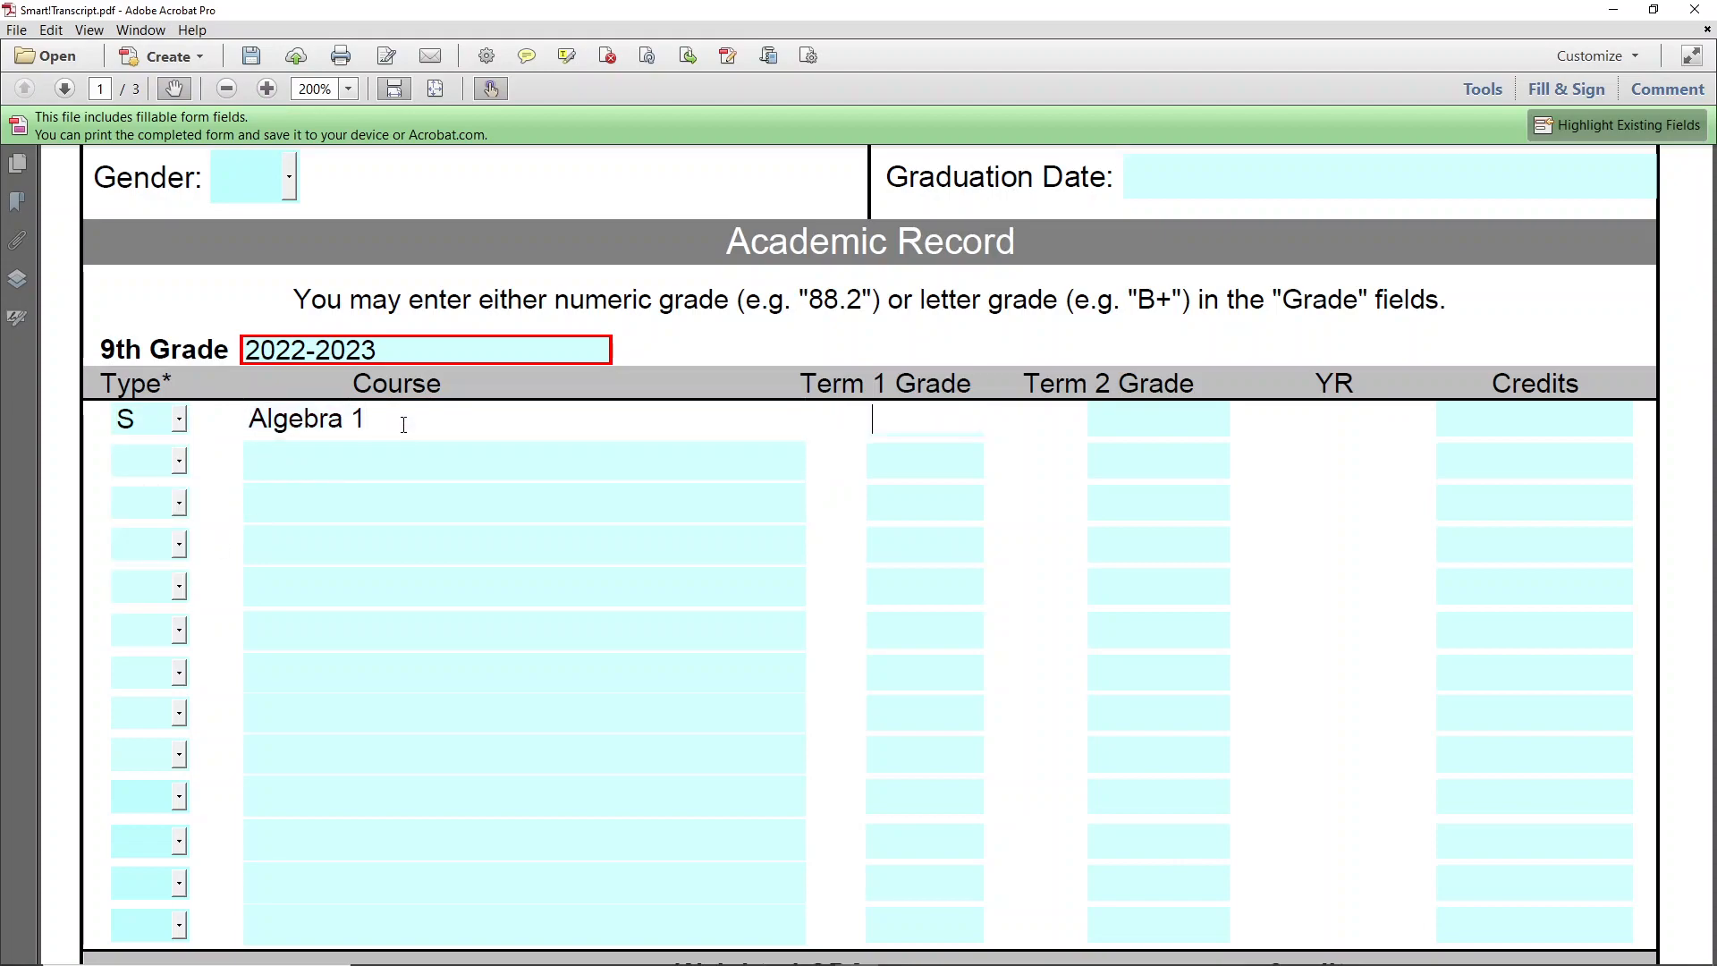
# - Enter A as the Term 1 grade for Algebra 1 and select its credits value
pyautogui.press('Tab')
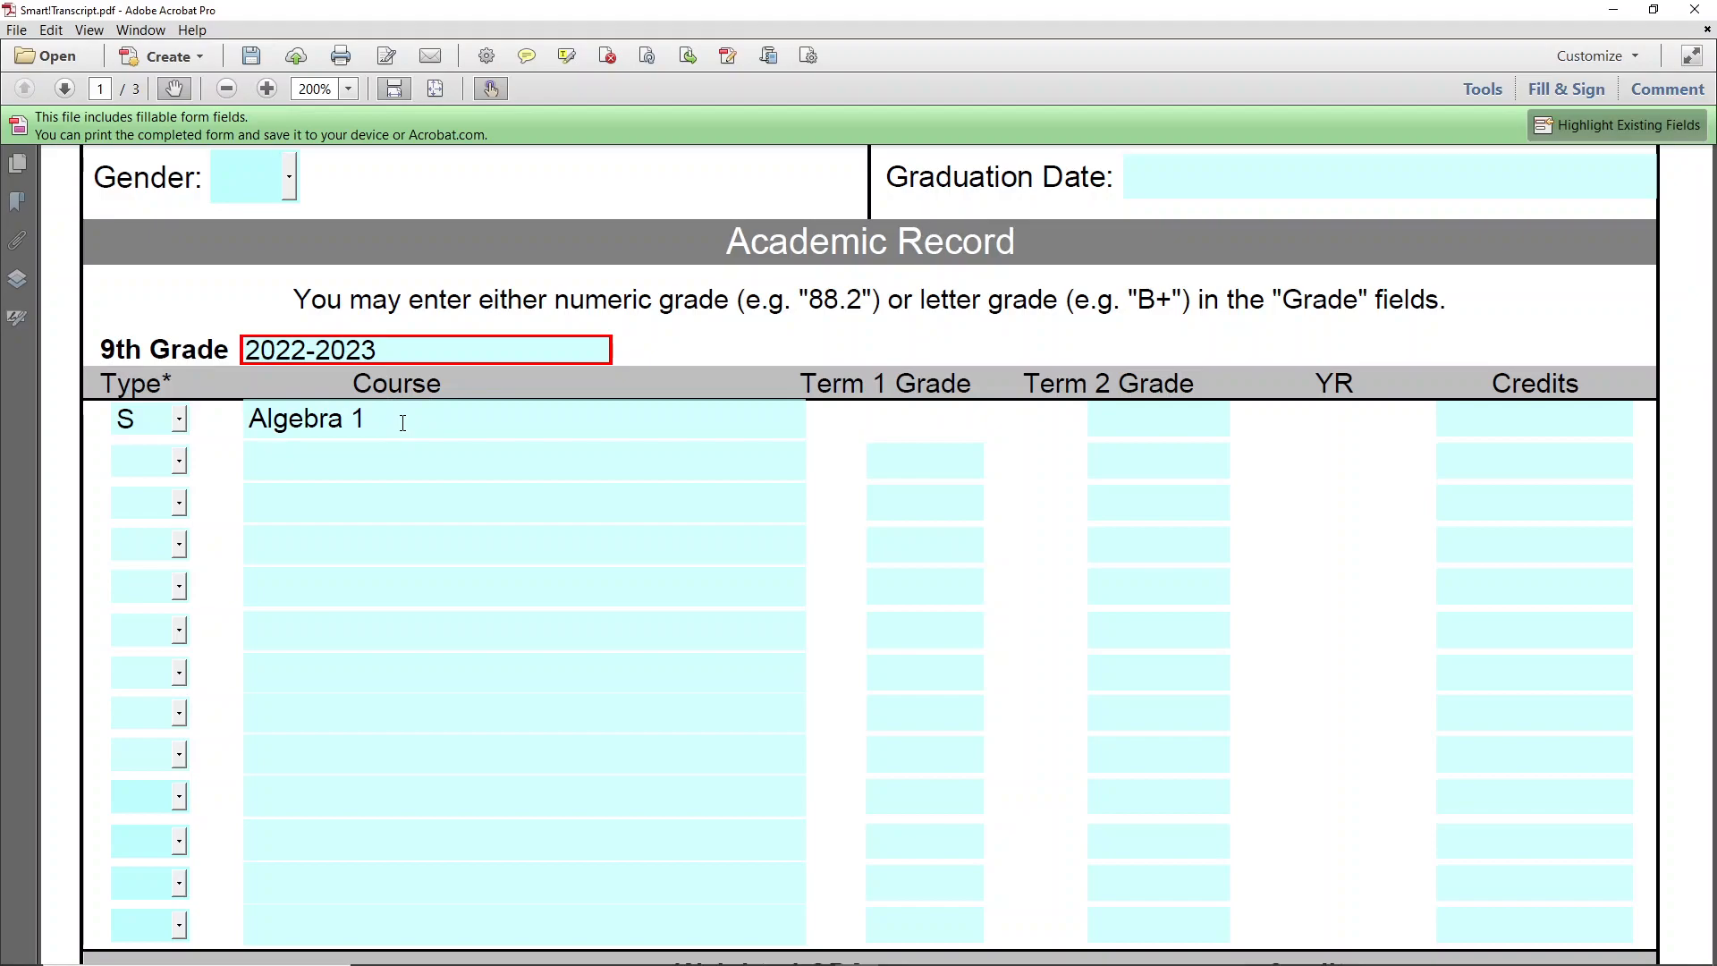
pyautogui.write('A')
pyautogui.press('Tab')
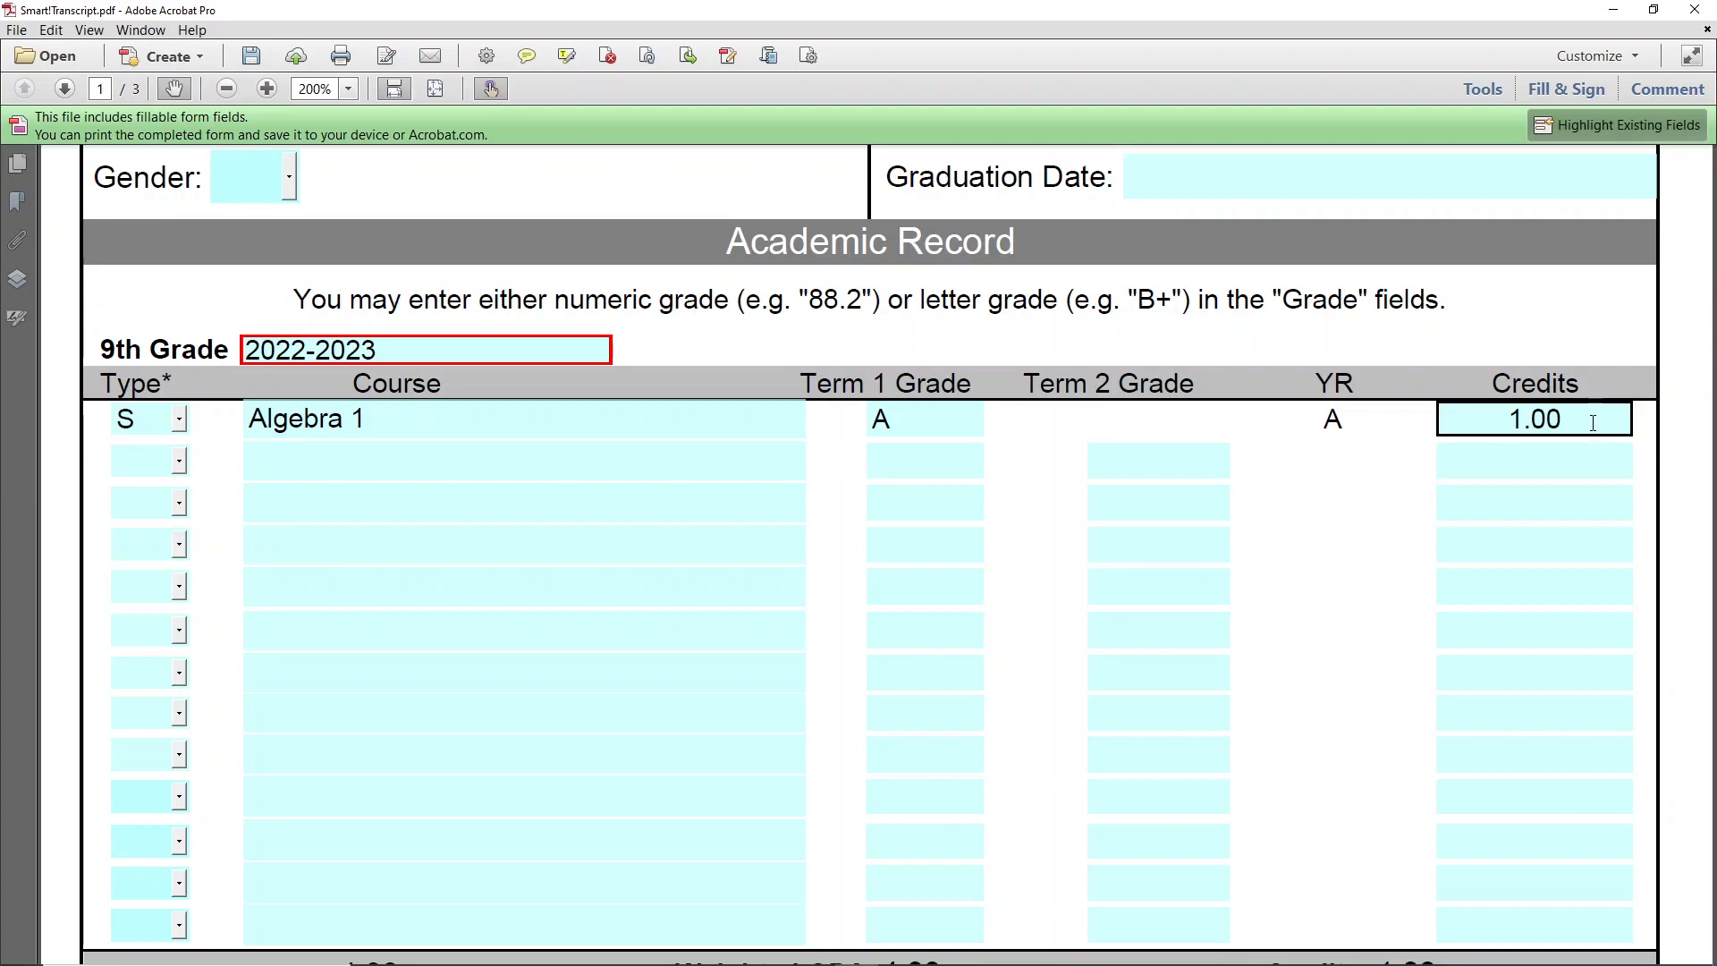
pyautogui.moveTo(1585, 420); pyautogui.dragTo(1506, 418)
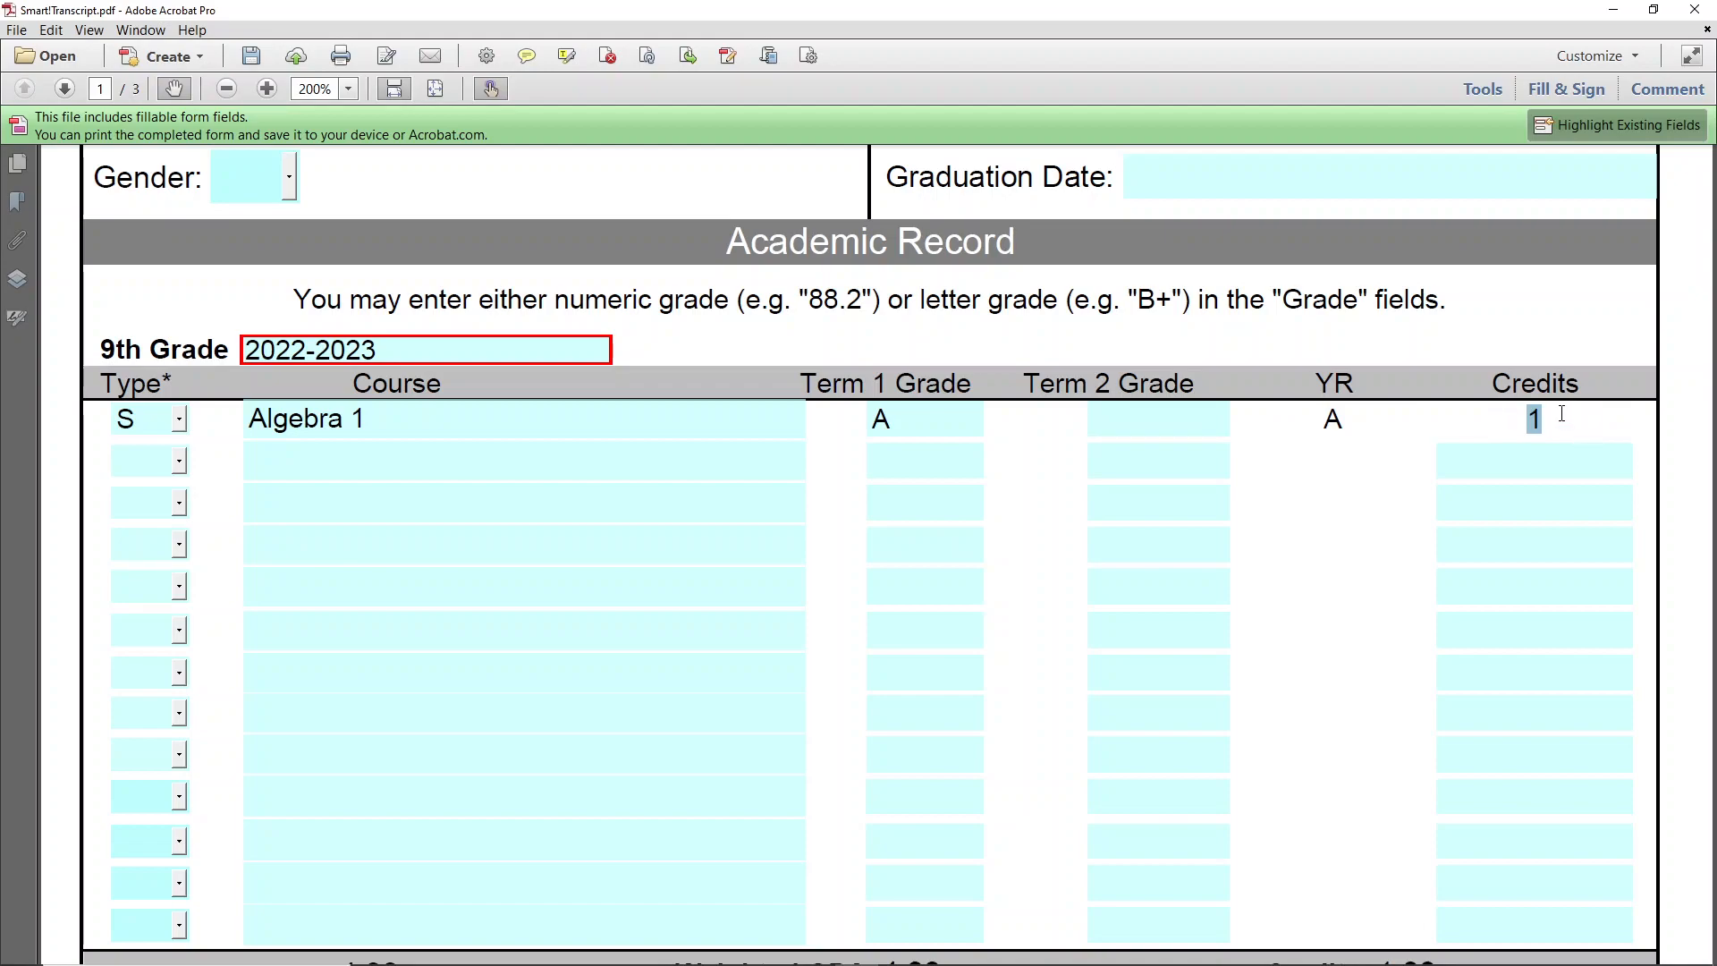
# - Enter B+ as the Term 2 grade for Algebra 1
pyautogui.click(1129, 420)
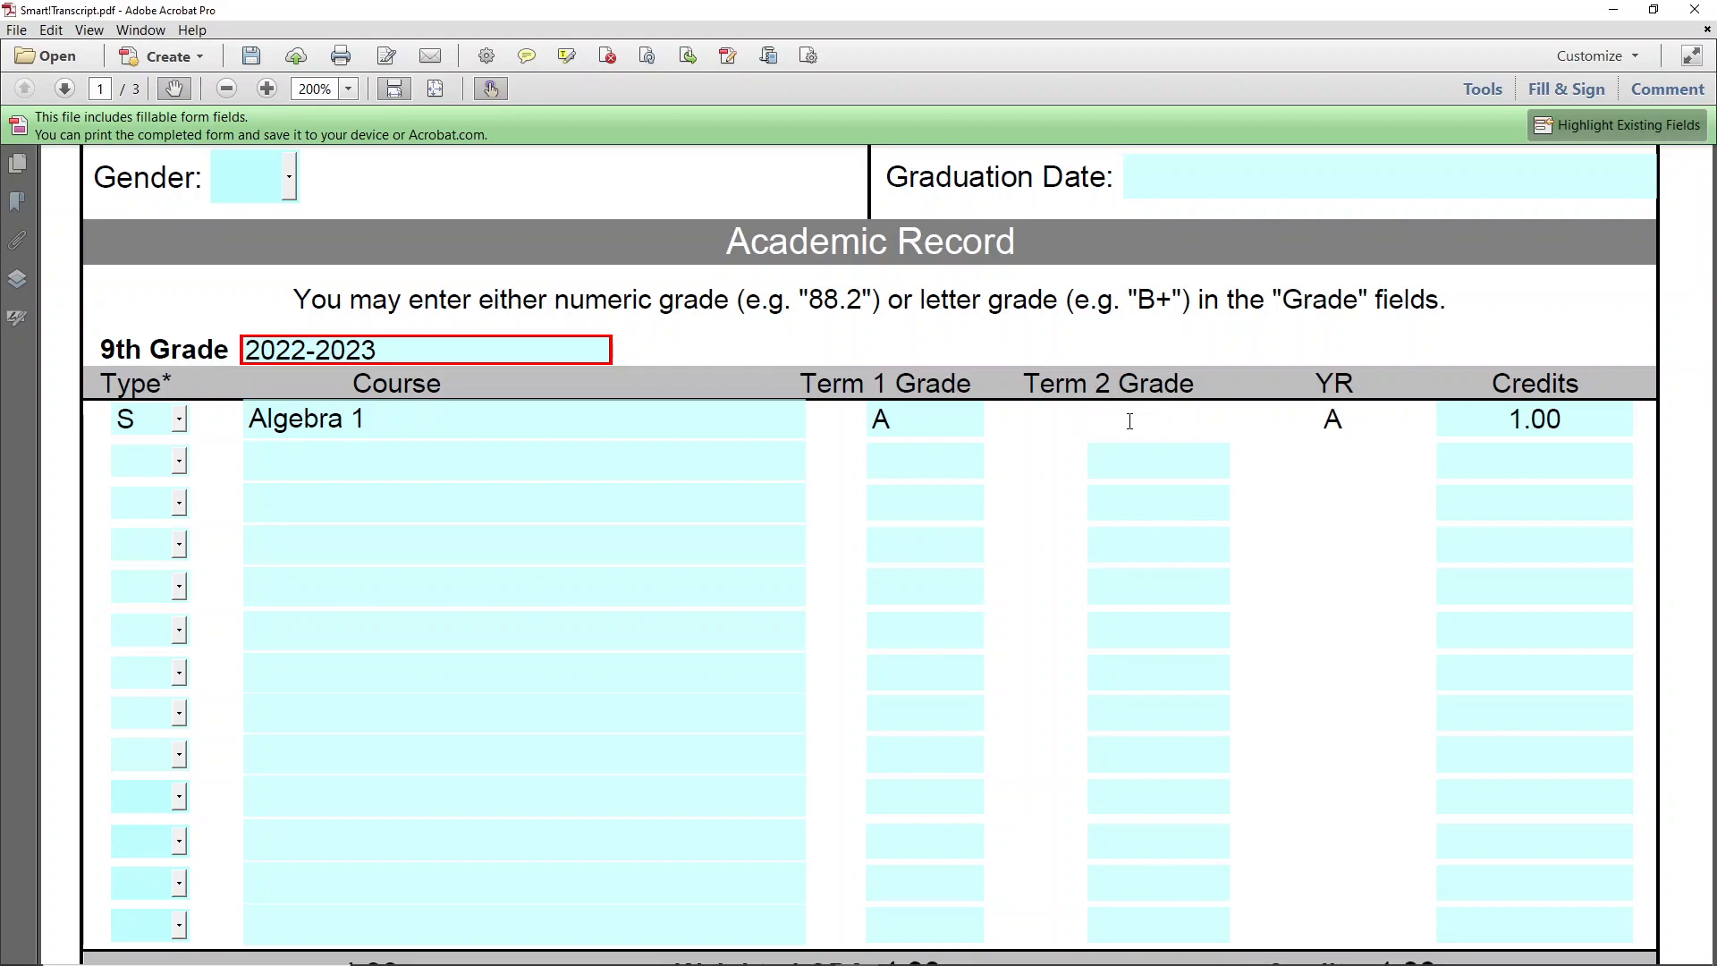
pyautogui.write('B+')
pyautogui.click(1209, 587)
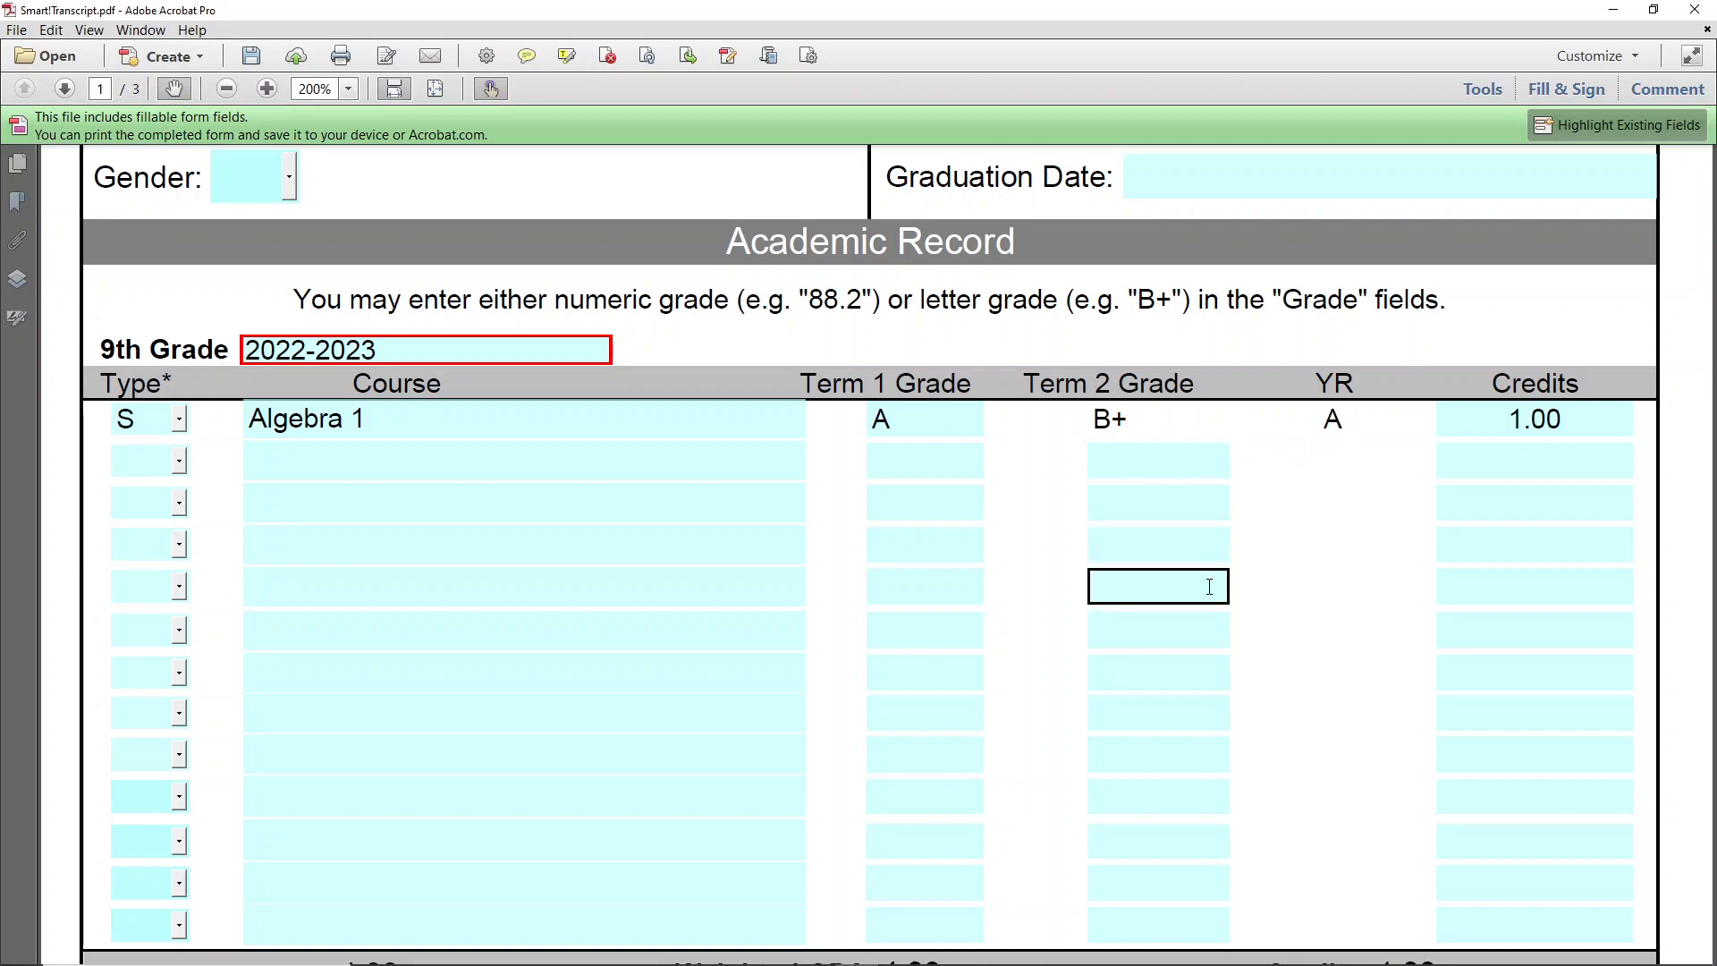
pyautogui.press('Tab')
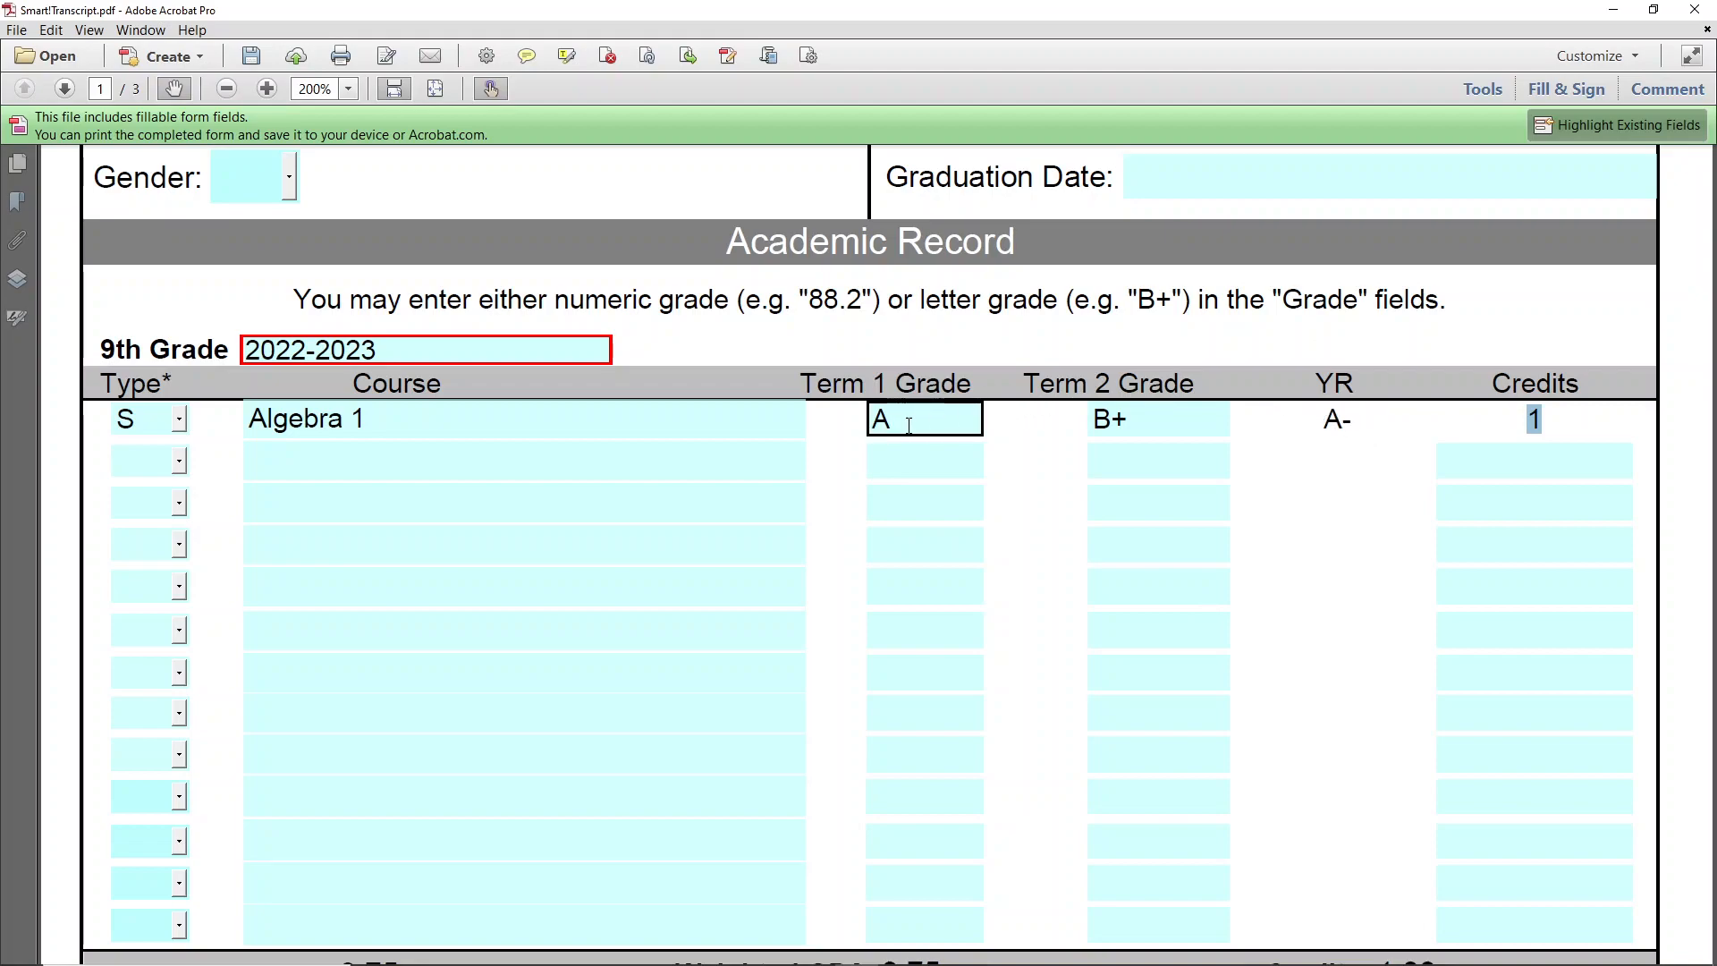
# - Clear the Term 1 and Term 2 grades in the Algebra 1 row
pyautogui.click(909, 426)
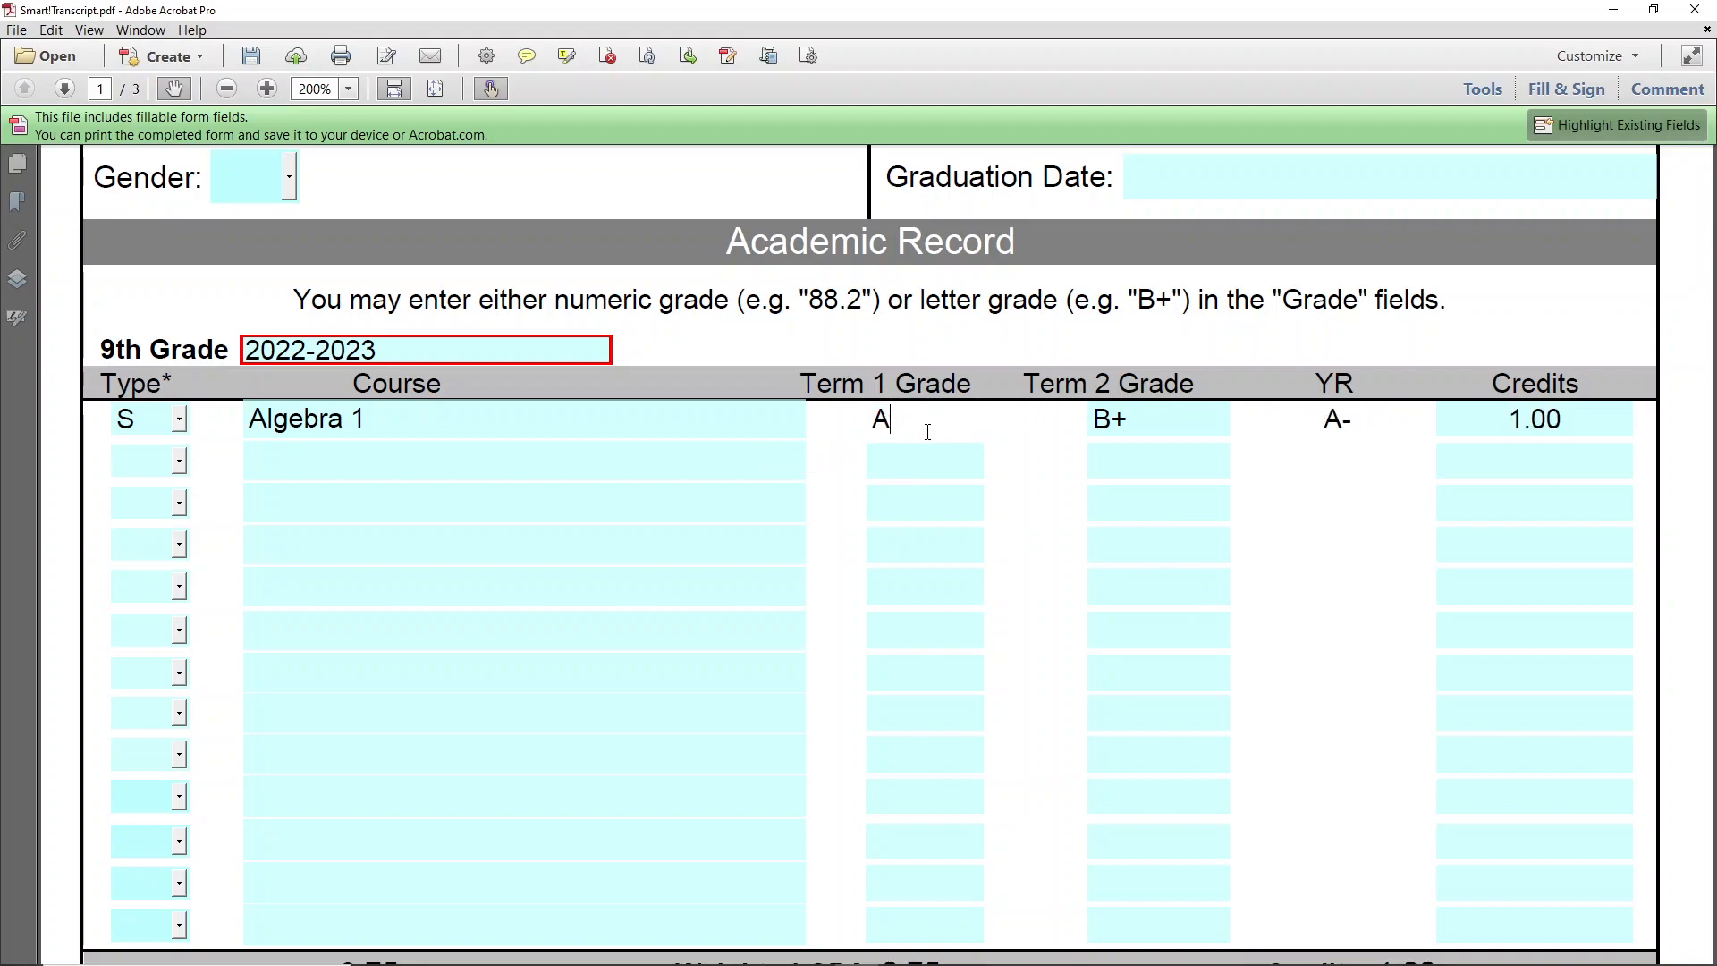
pyautogui.moveTo(897, 419); pyautogui.dragTo(866, 422)
pyautogui.press('Delete')
pyautogui.press('Tab')
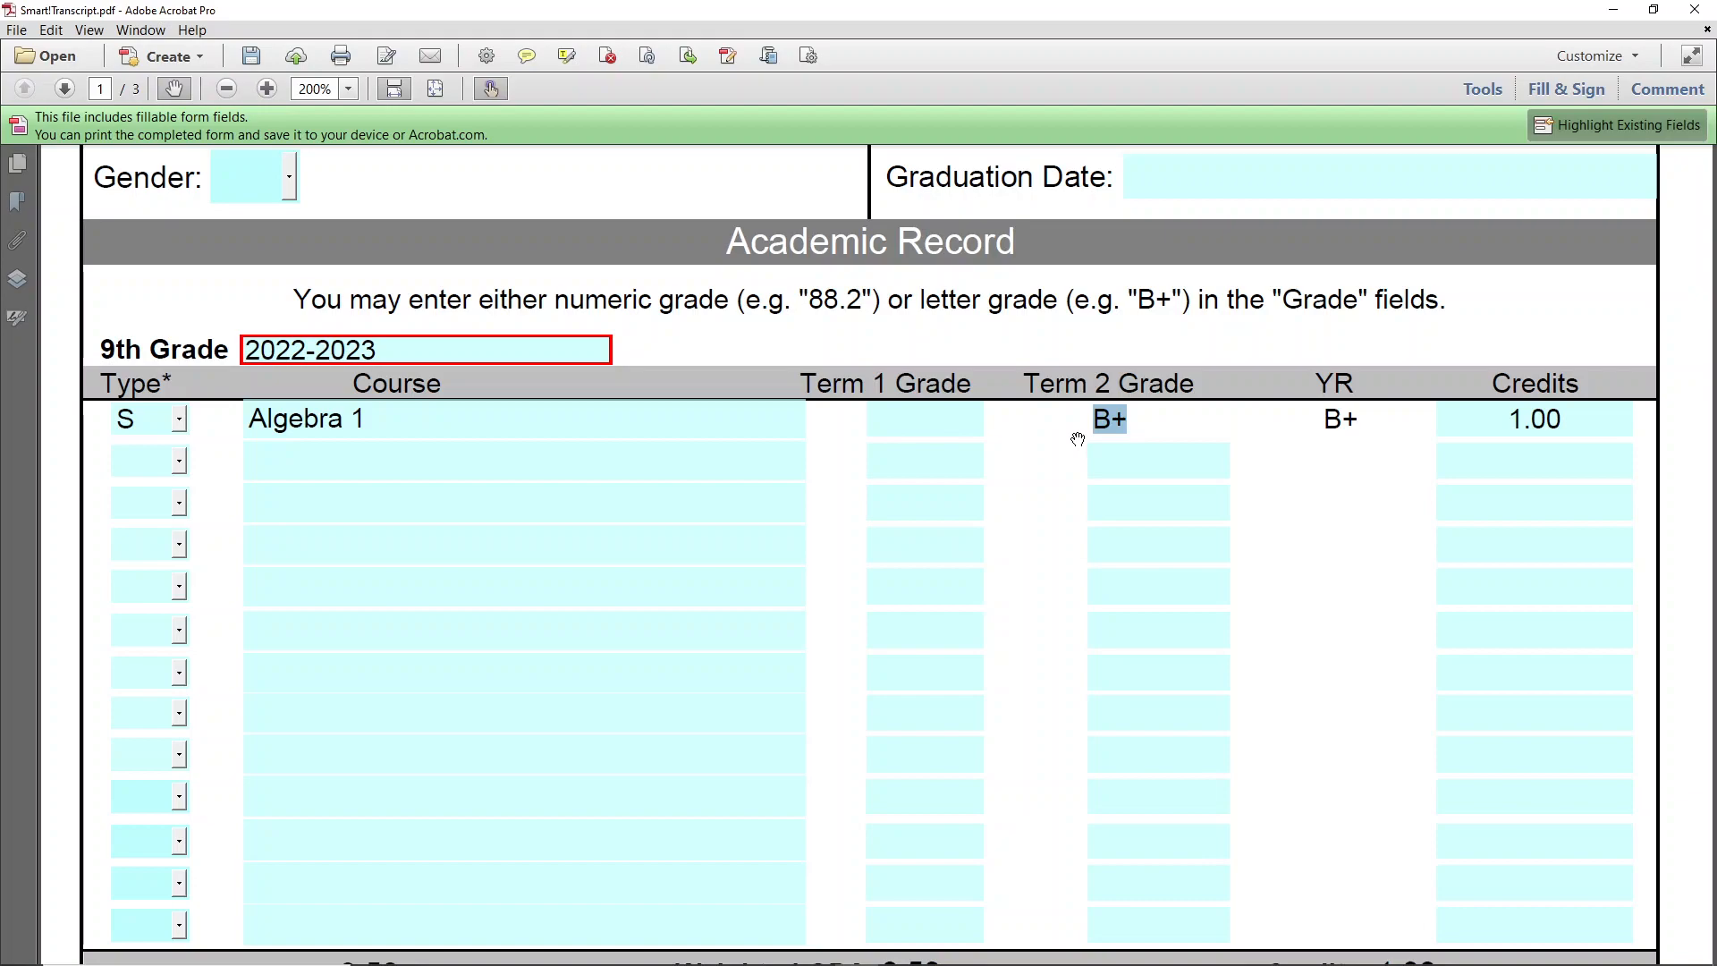
pyautogui.press('Delete')
pyautogui.click(914, 474)
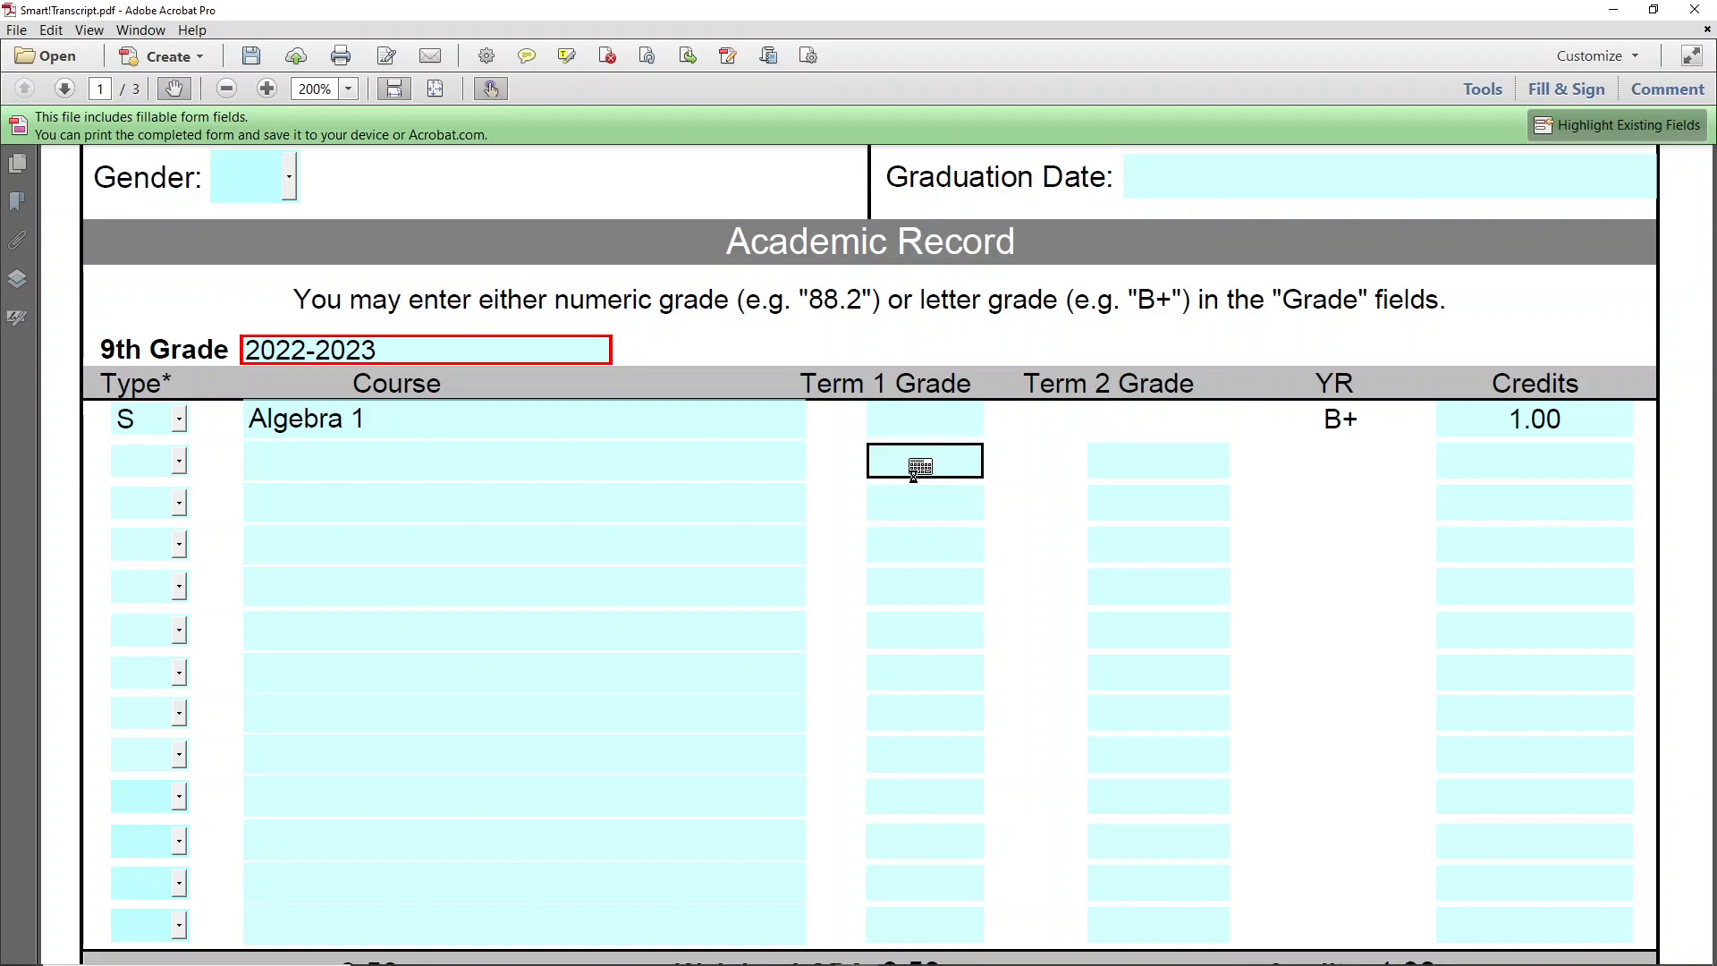
# - Clear the credits value in the Algebra 1 row
pyautogui.click(1564, 414)
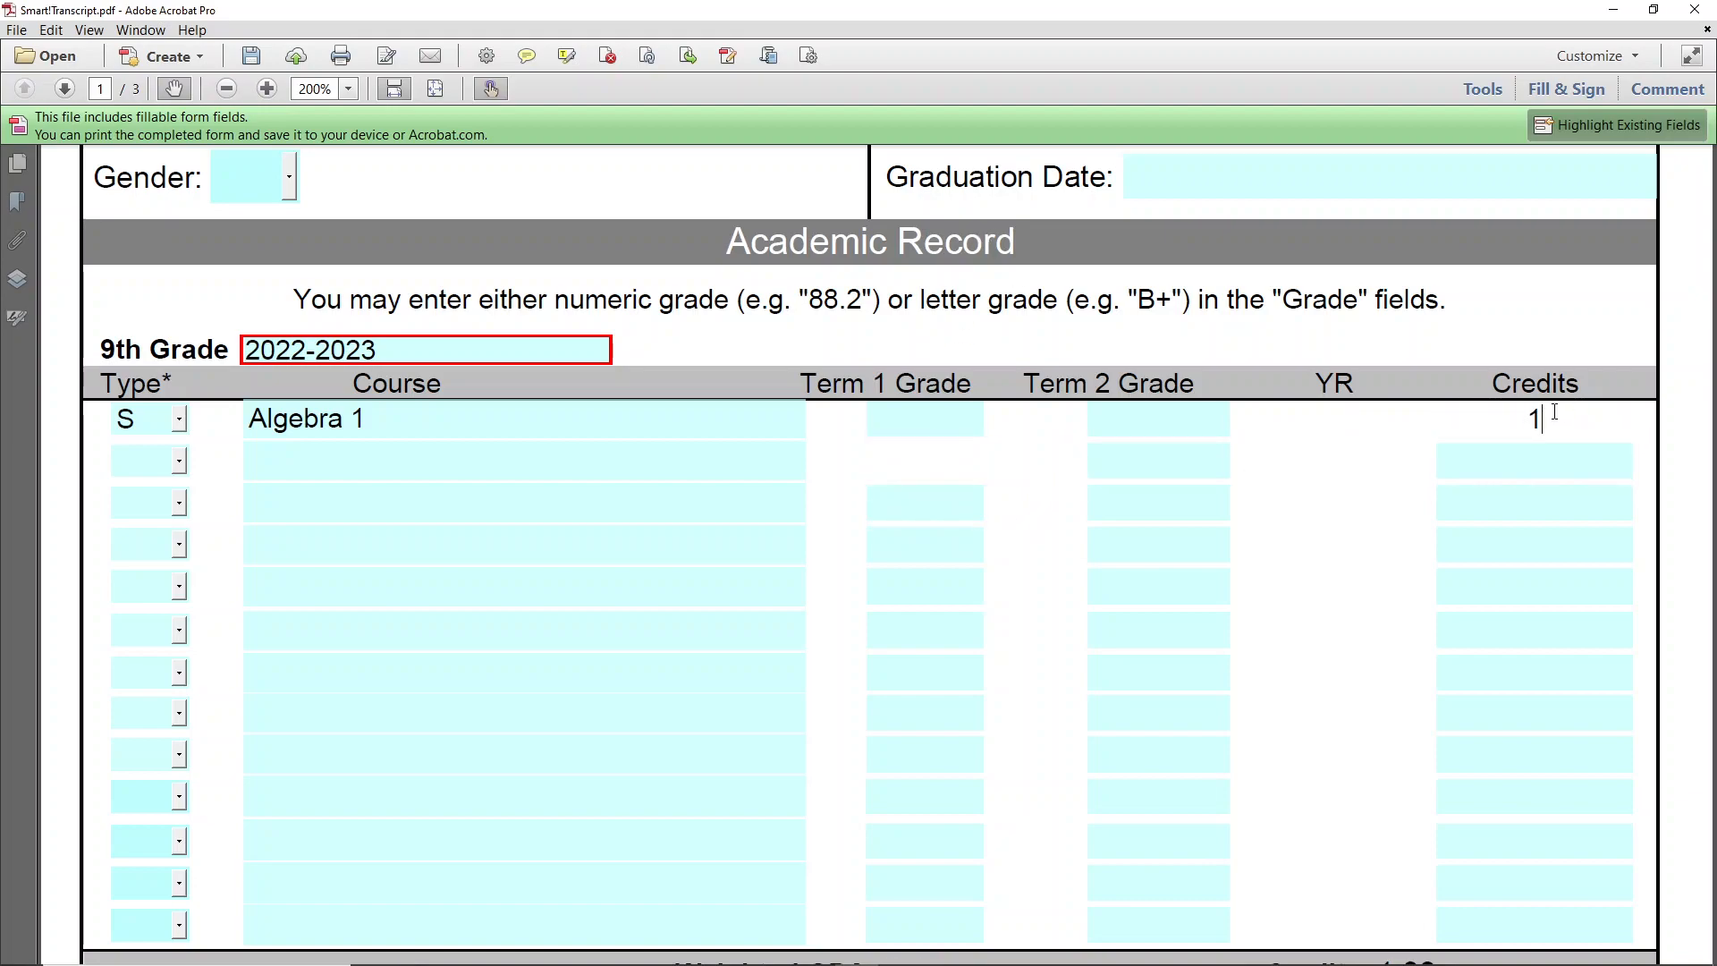
pyautogui.moveTo(1564, 414); pyautogui.dragTo(1487, 411)
pyautogui.press('Delete')
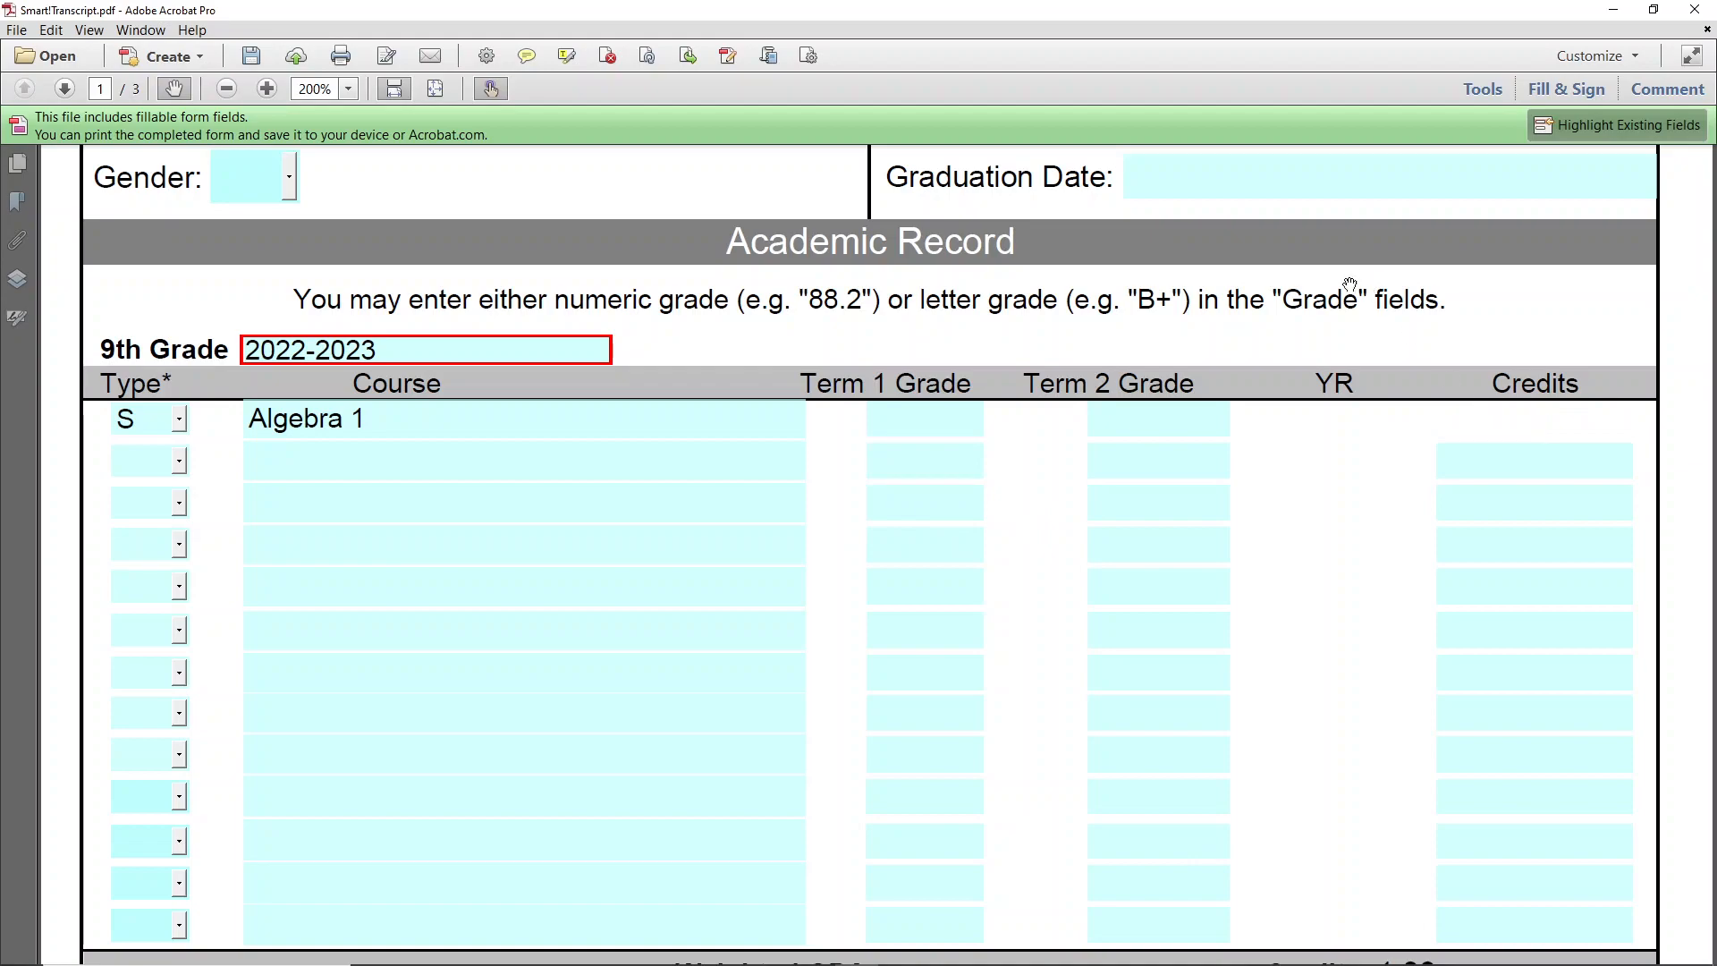
# - Enter numeric grades for Algebra 1: 88.9 for Term 1 and 90 for Term 2
pyautogui.click(922, 427)
pyautogui.write('88.9')
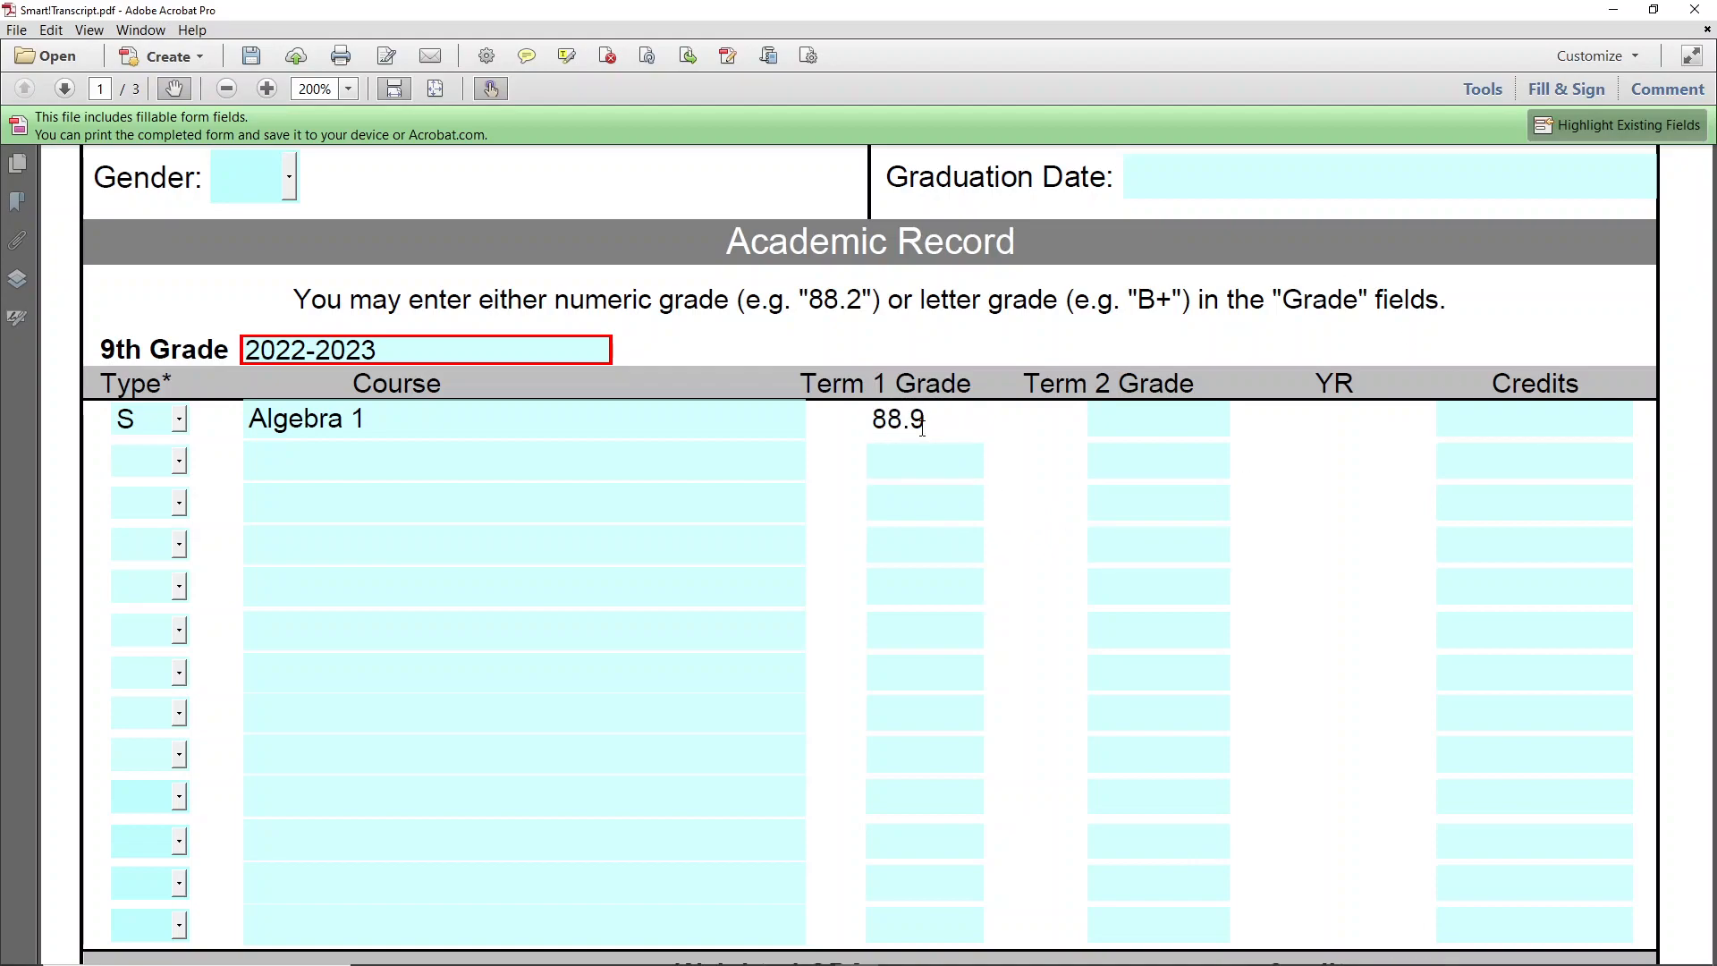
pyautogui.press('Tab')
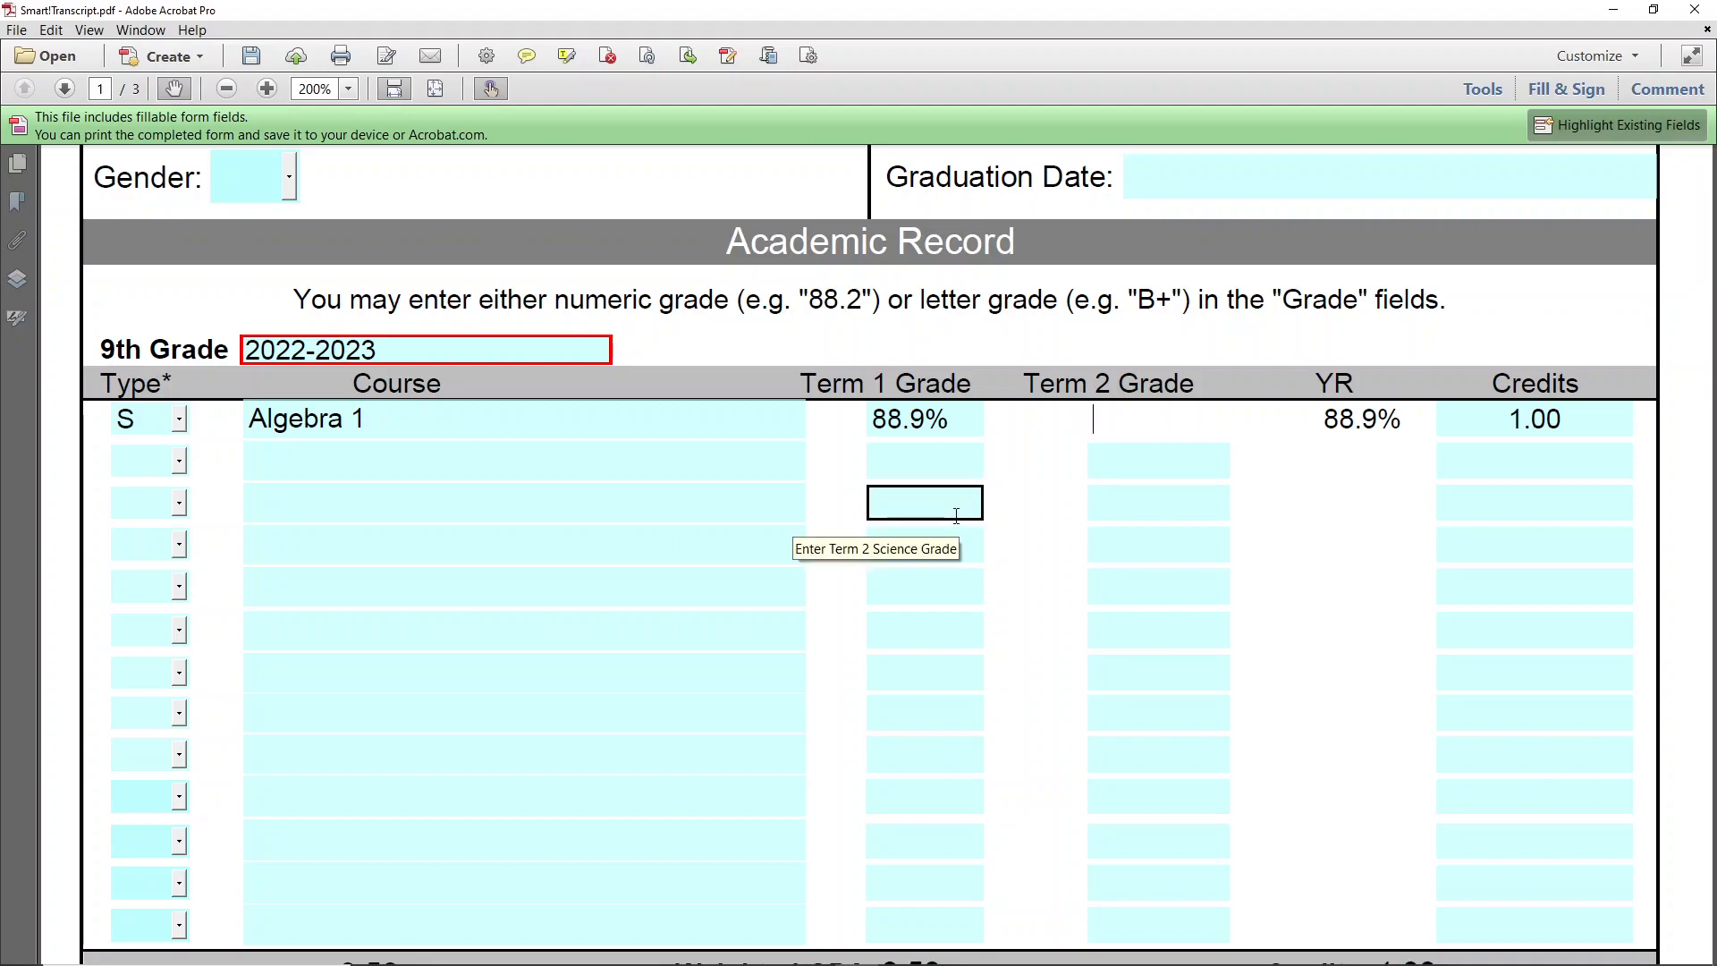
pyautogui.write('90')
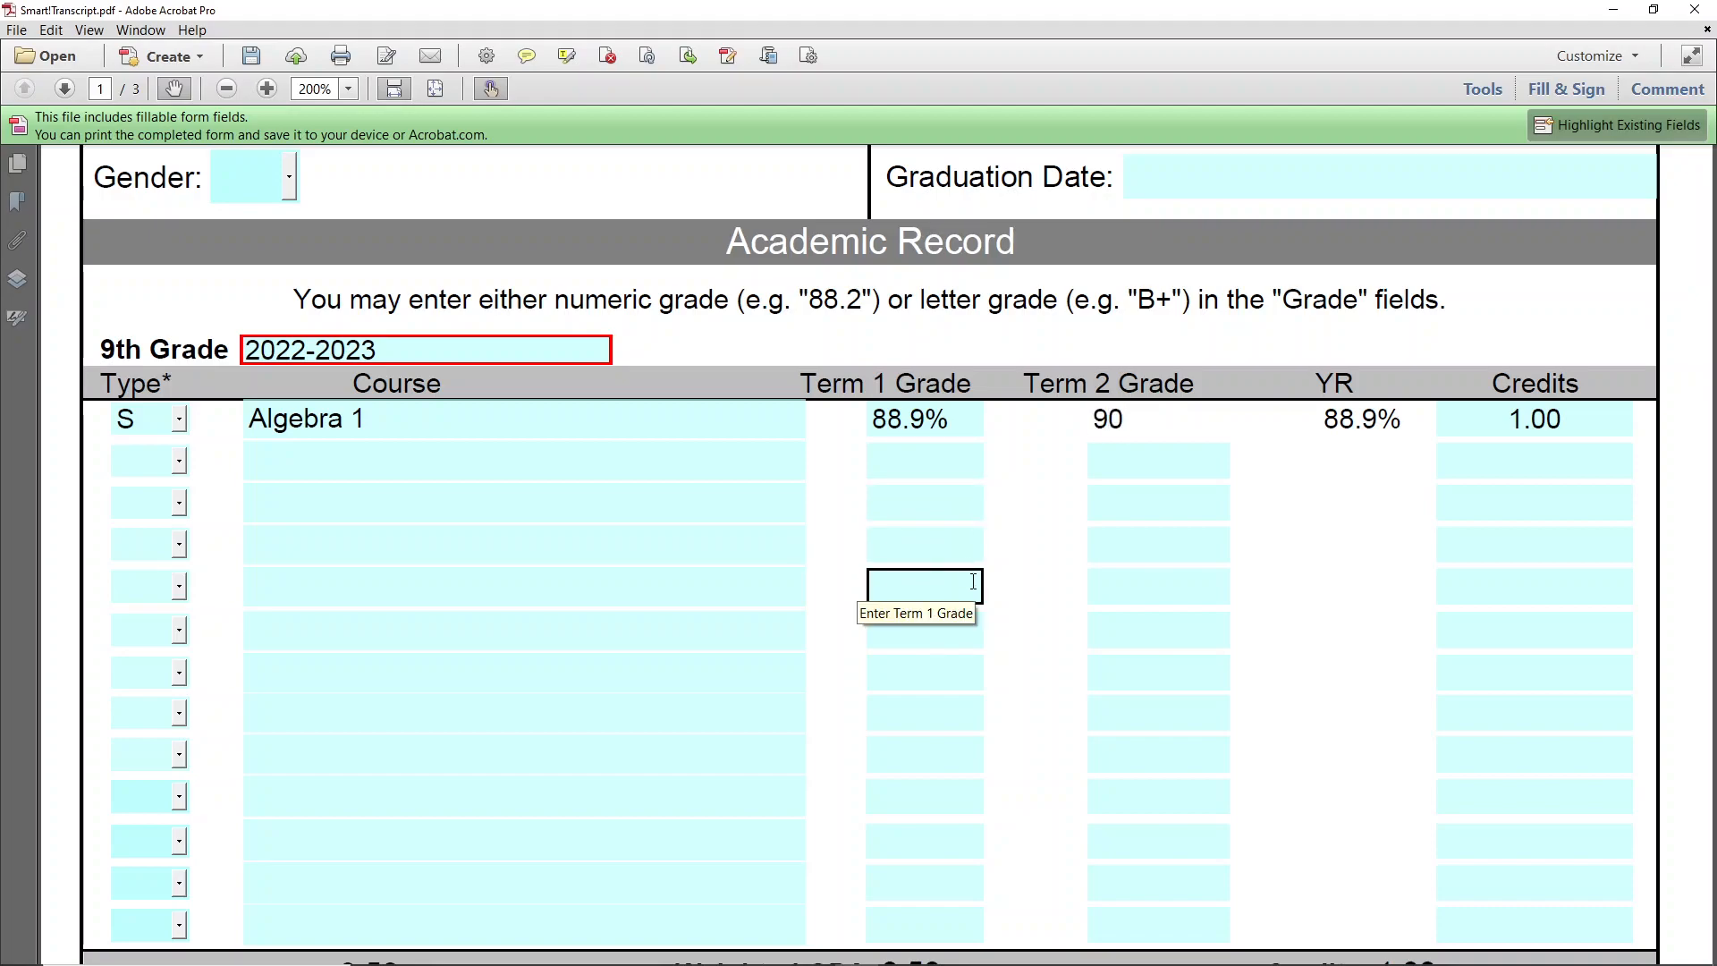
pyautogui.press('Tab')
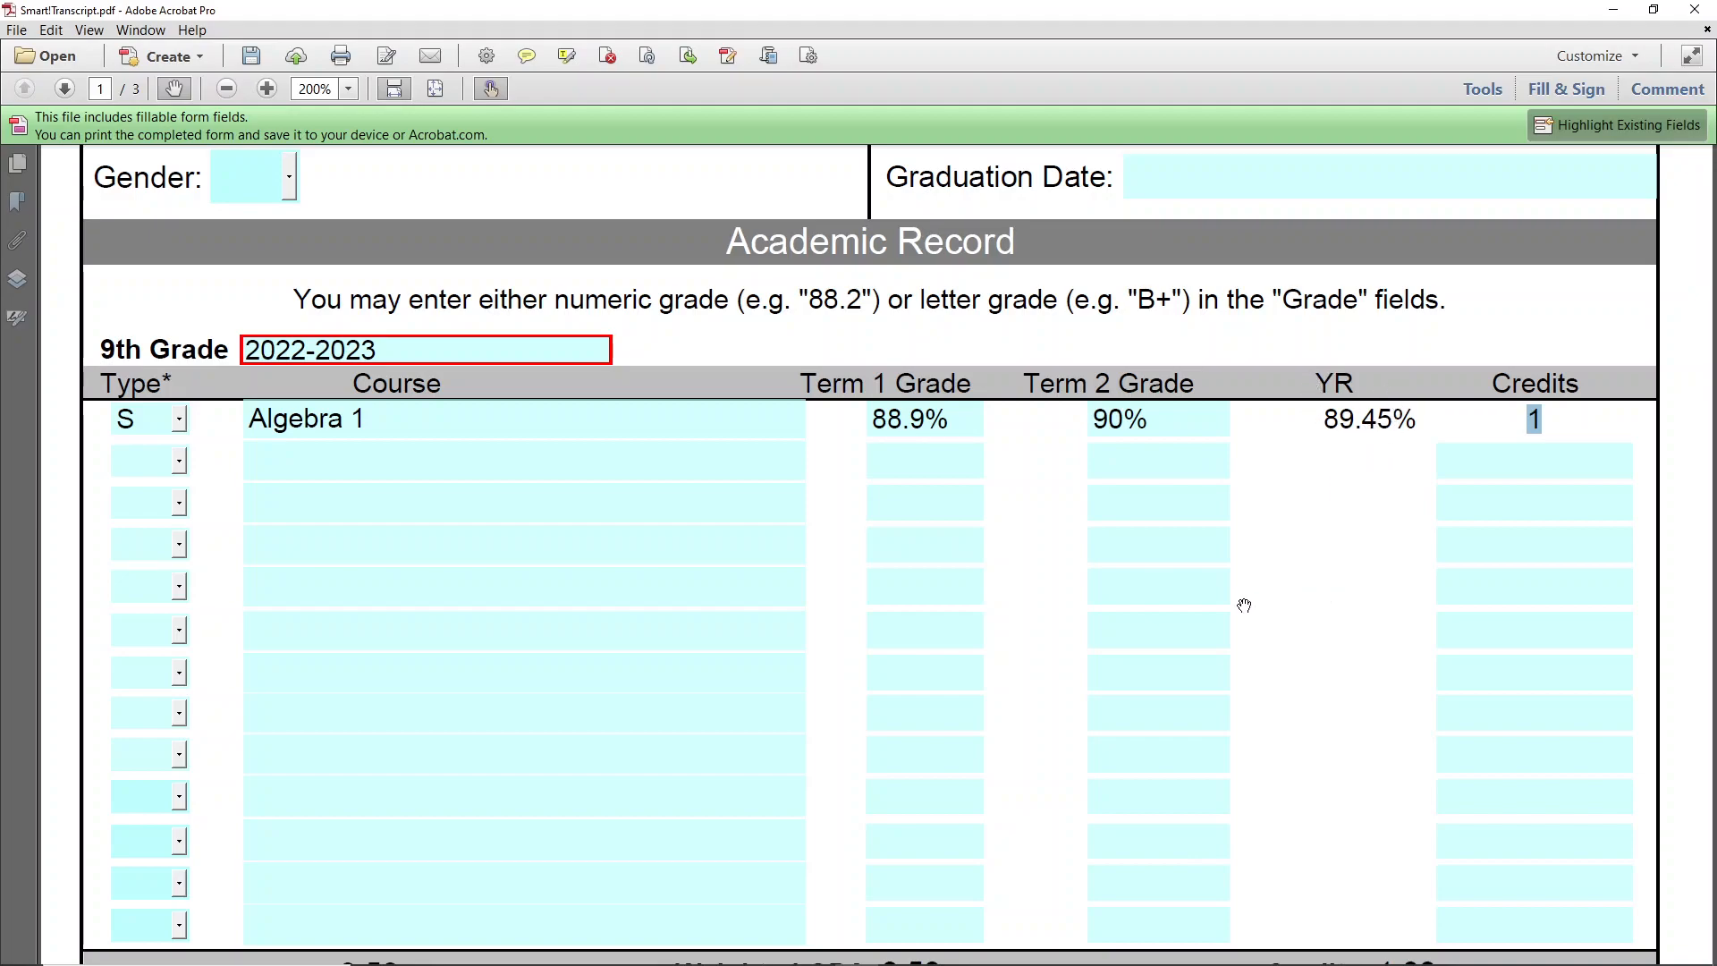
# - Remove the numeric Term 1 and Term 2 grades from the Algebra 1 row
pyautogui.click(956, 421)
pyautogui.moveTo(959, 422); pyautogui.dragTo(862, 421)
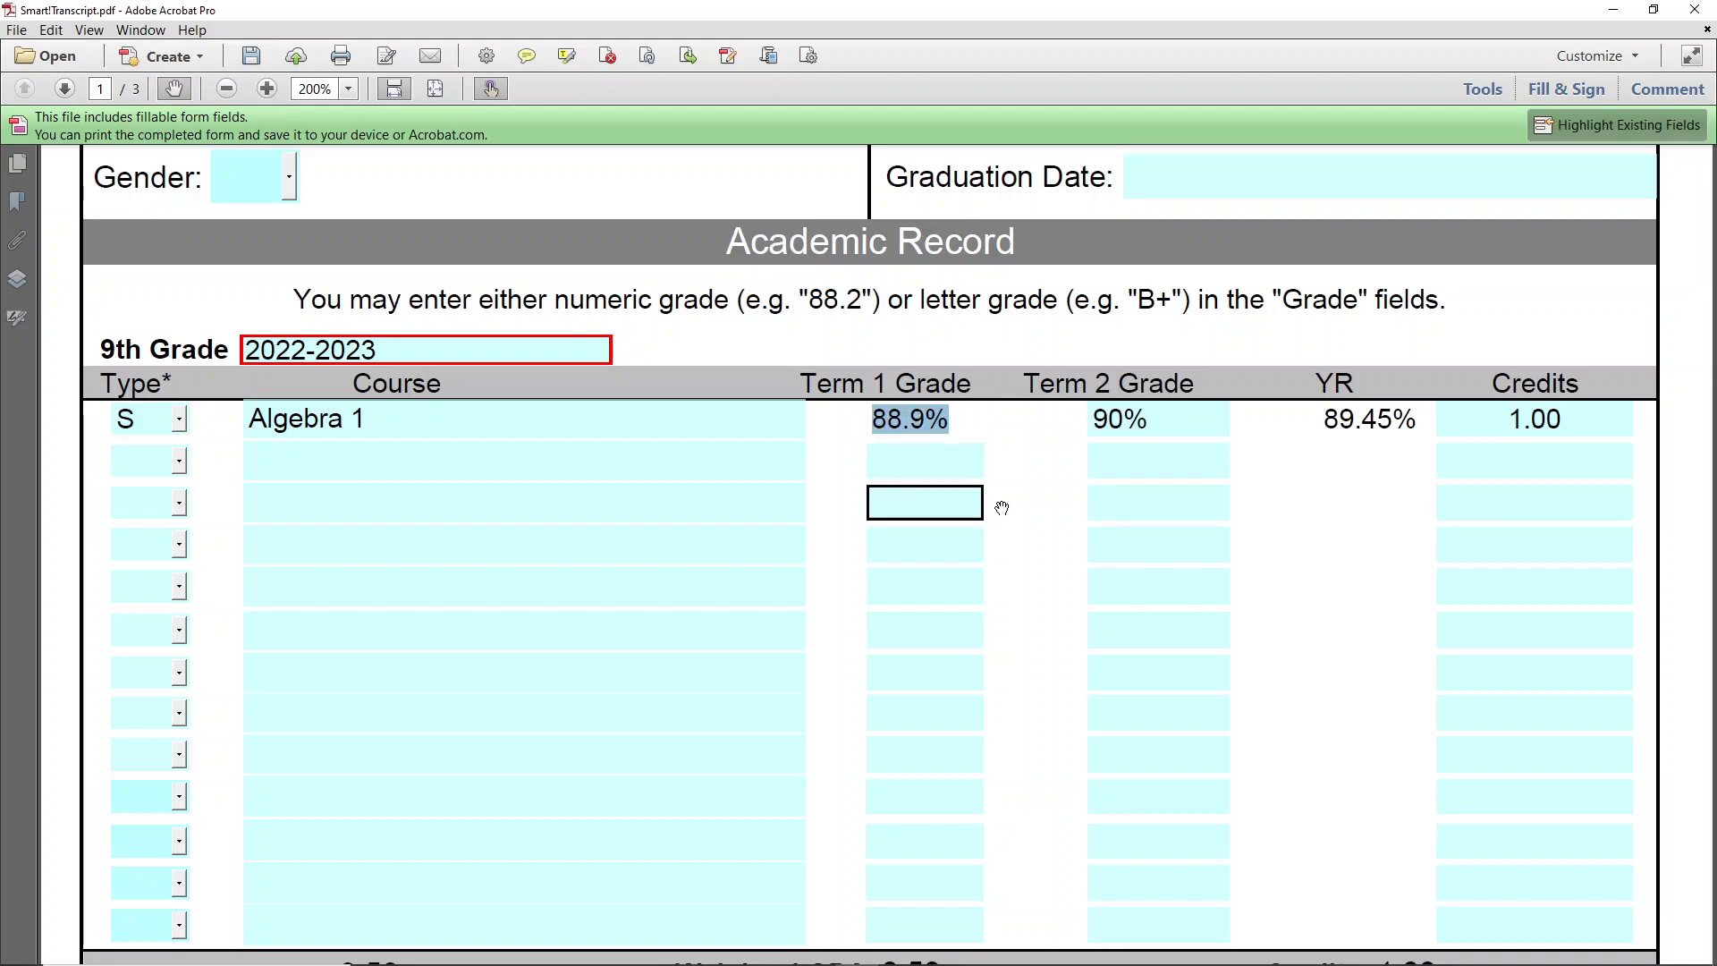
pyautogui.press('BackSpace')
pyautogui.click(1162, 421)
pyautogui.moveTo(1162, 420); pyautogui.dragTo(1077, 418)
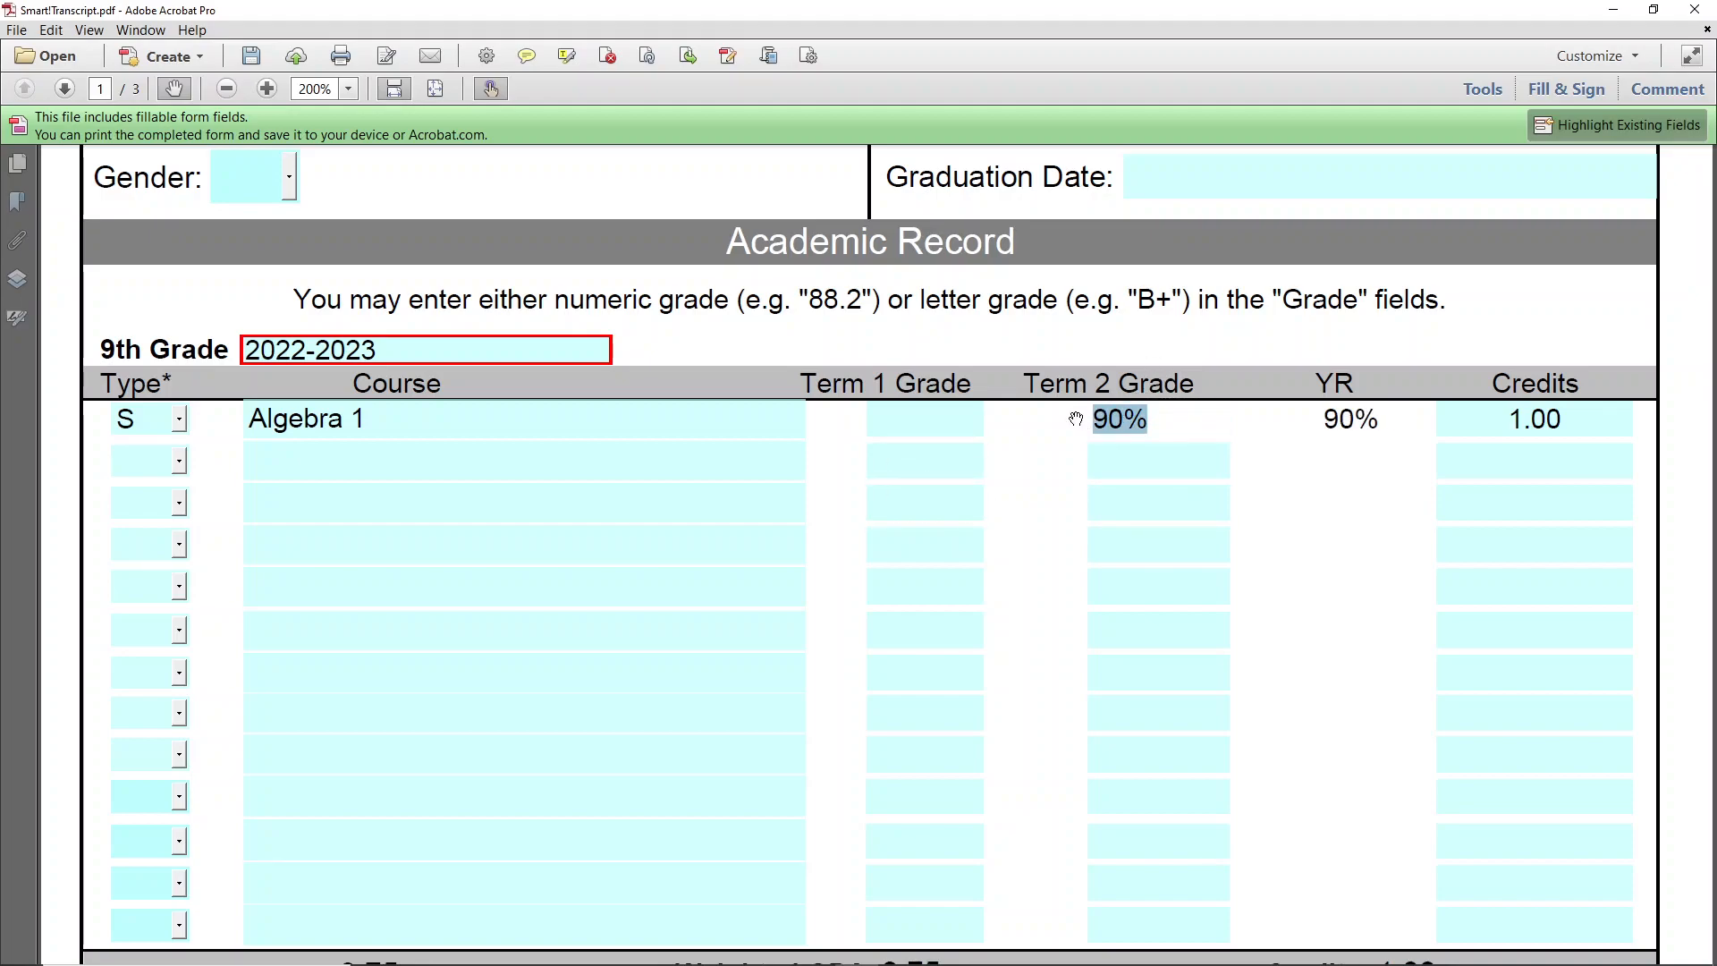
pyautogui.press('BackSpace')
pyautogui.click(1164, 463)
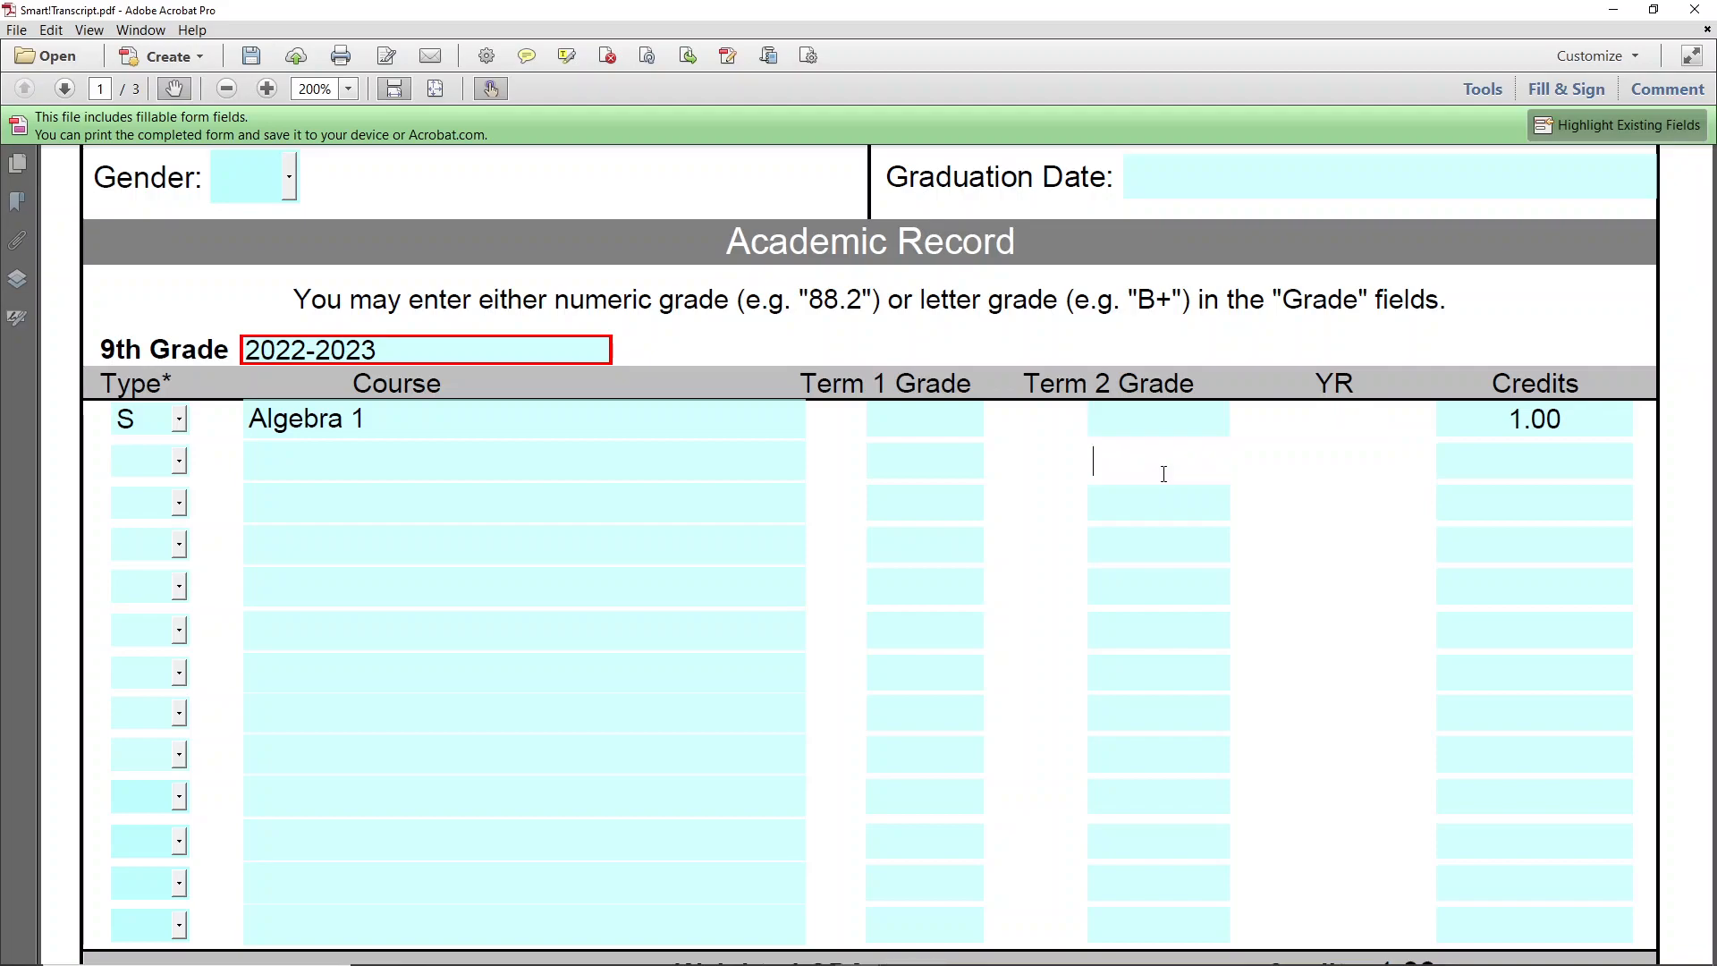
# - Enter A as the Term 1 grade and B+ as the Term 2 grade for Algebra 1
pyautogui.click(917, 421)
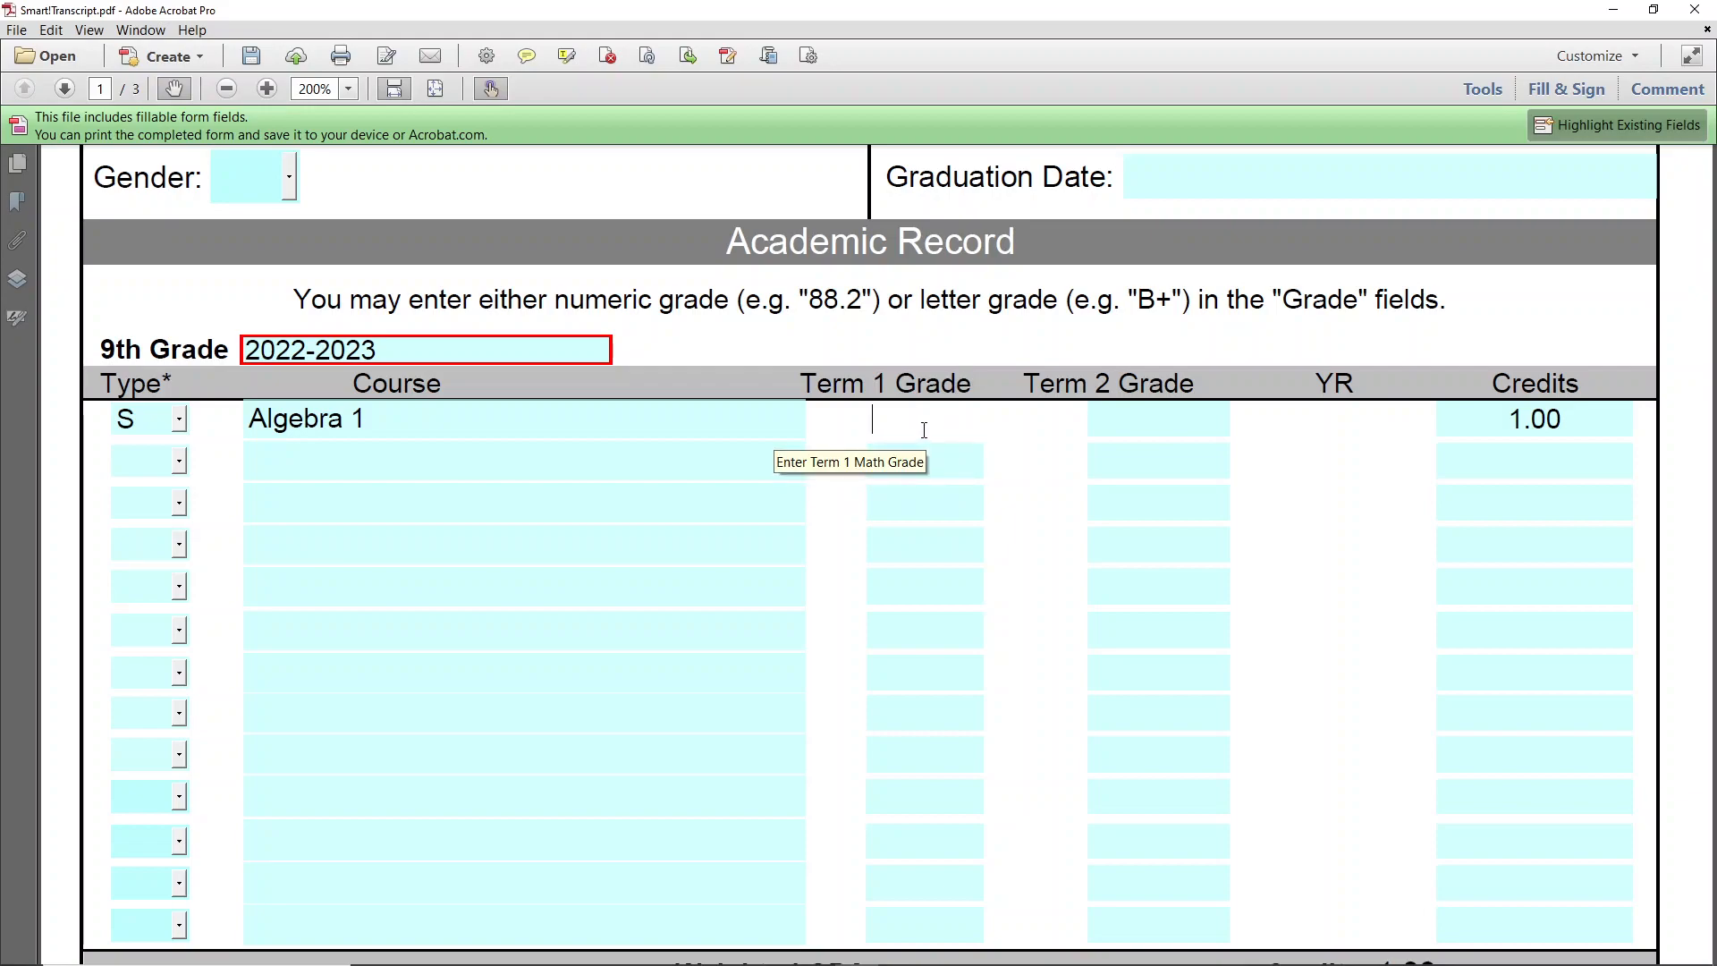
pyautogui.write('A')
pyautogui.press('Tab')
pyautogui.write('B')
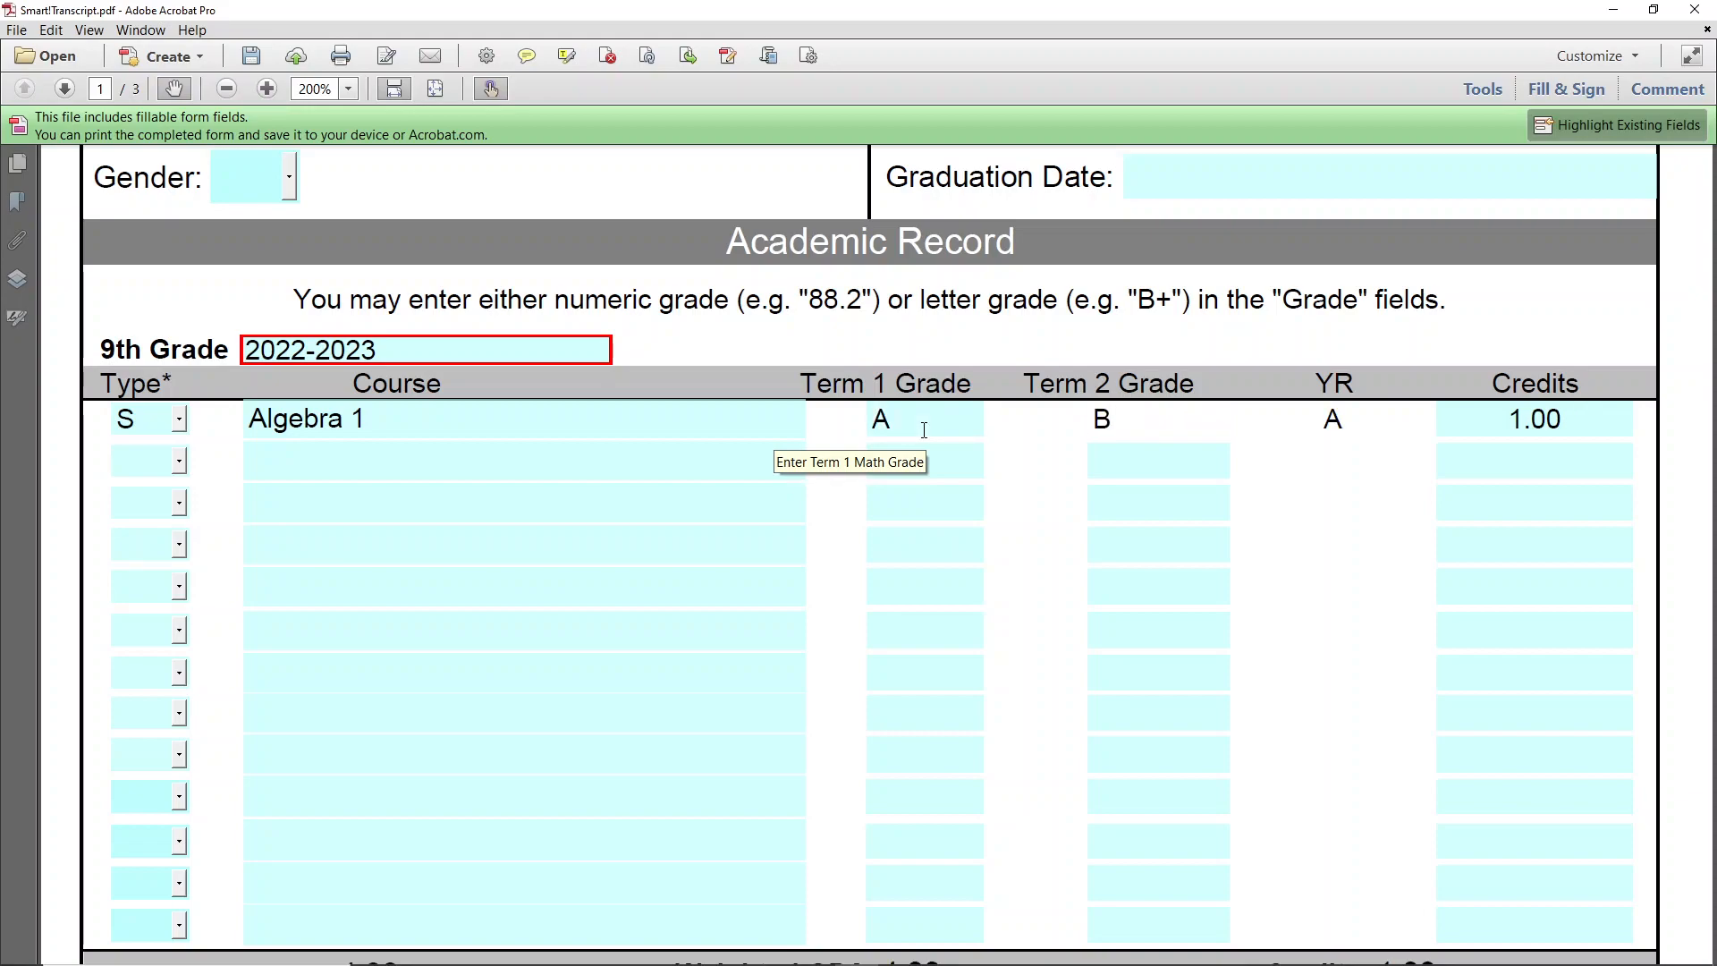
pyautogui.write('+')
# - Add U.S. History as the second 9th Grade course, with A as both the Term 1 and Term 2 grades
pyautogui.click(368, 487)
pyautogui.click(391, 460)
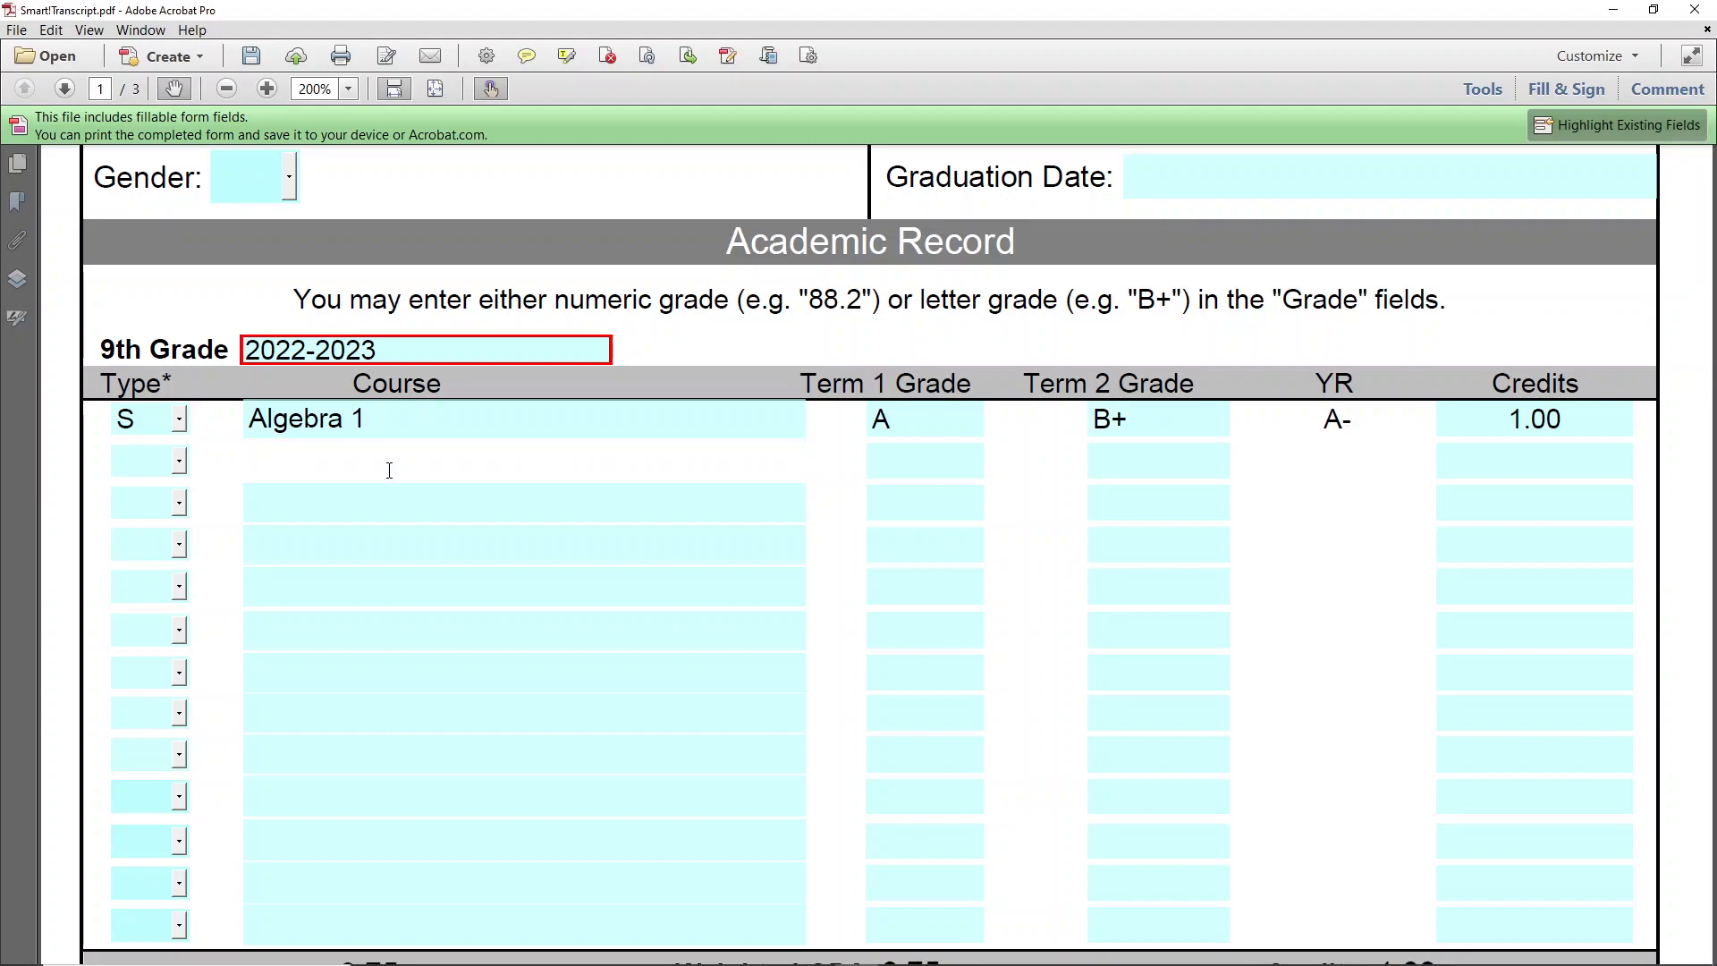
pyautogui.write('U.S. History')
pyautogui.press('Tab')
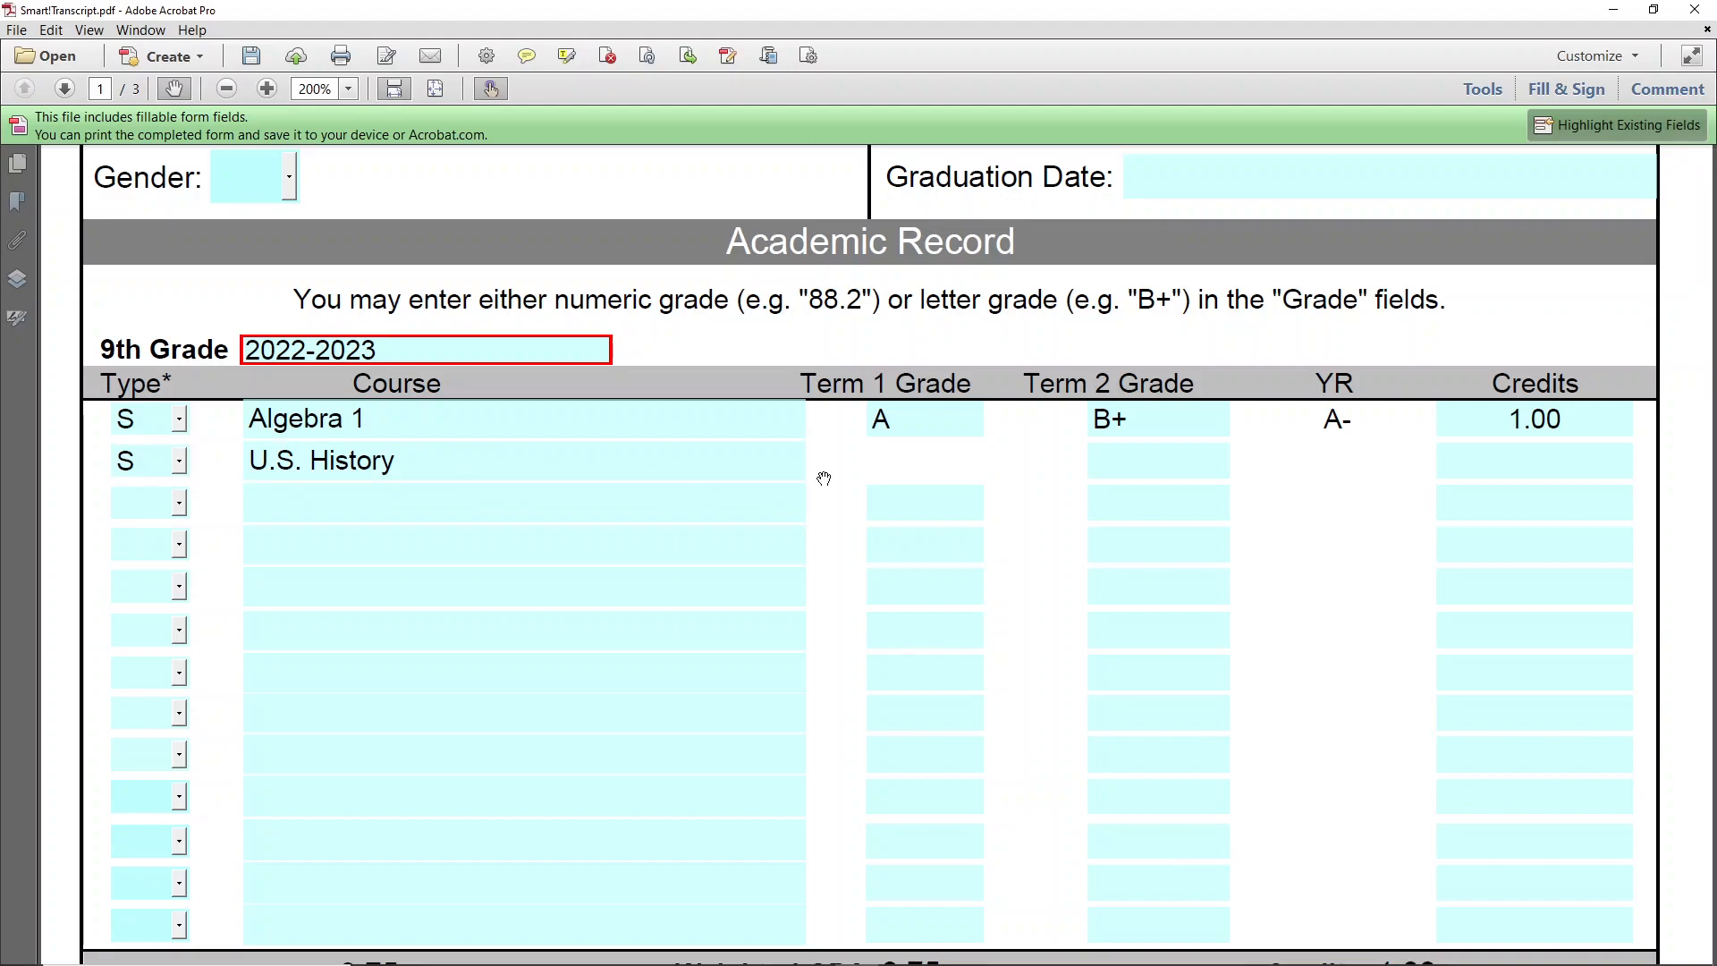
pyautogui.write('A')
pyautogui.press('Tab')
pyautogui.write('A')
pyautogui.press('Tab')
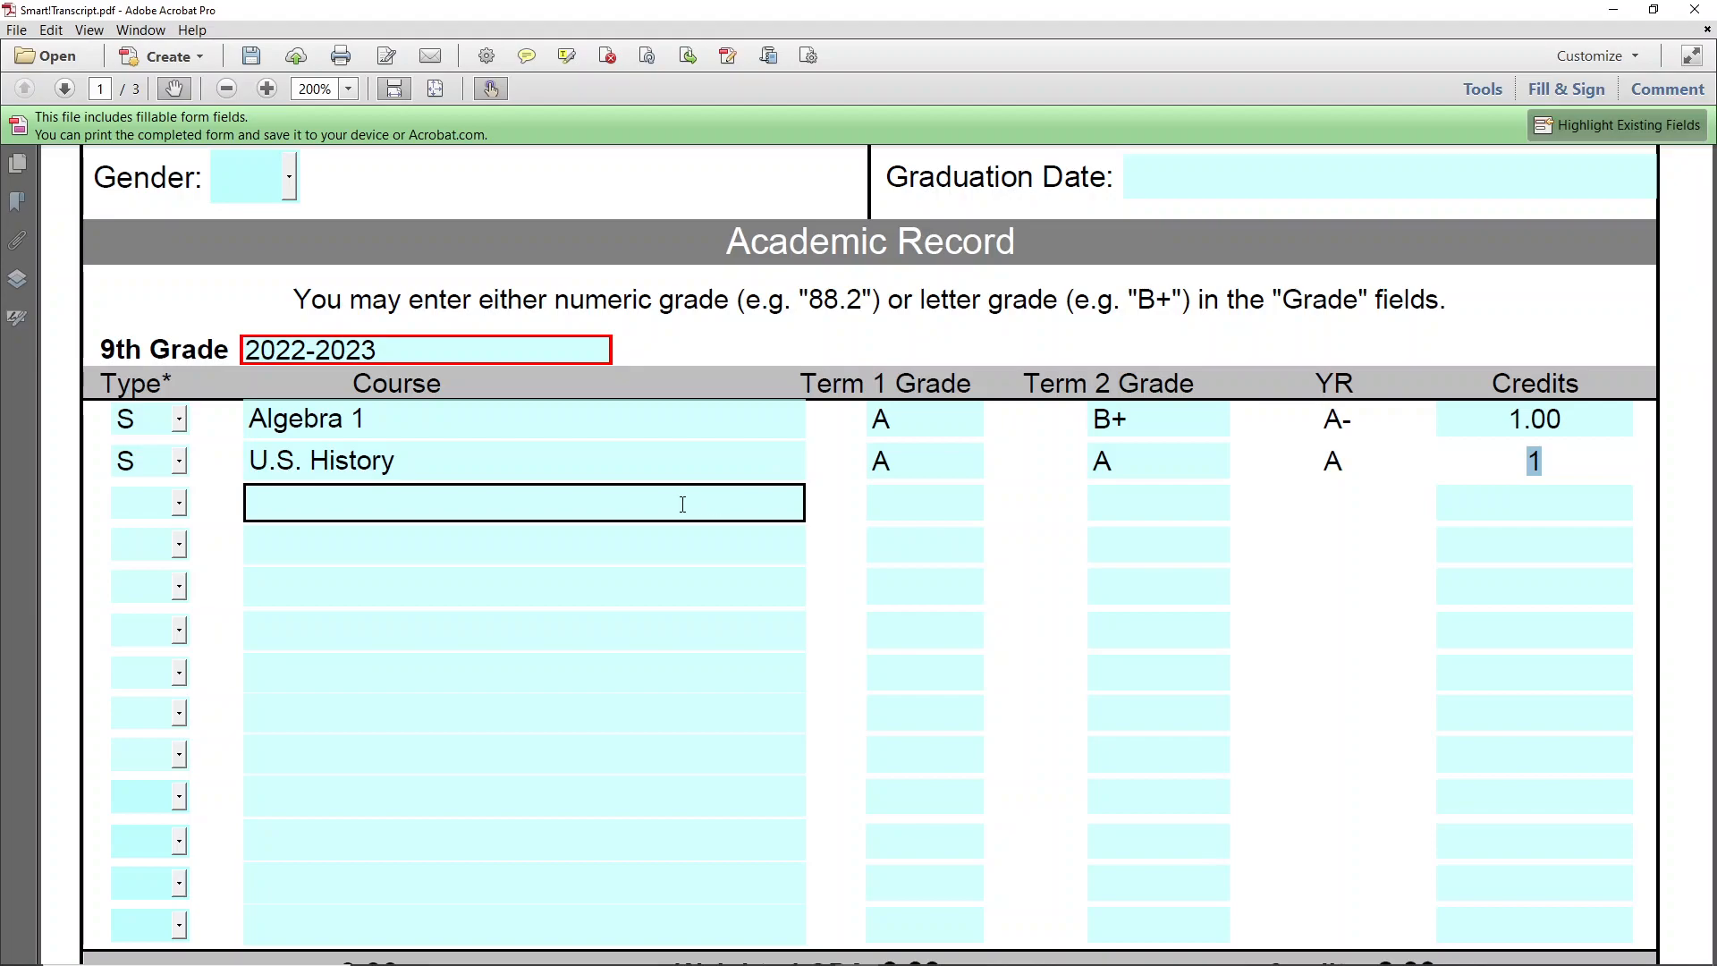
# - Set the course type of U.S. History to DE
pyautogui.click(682, 505)
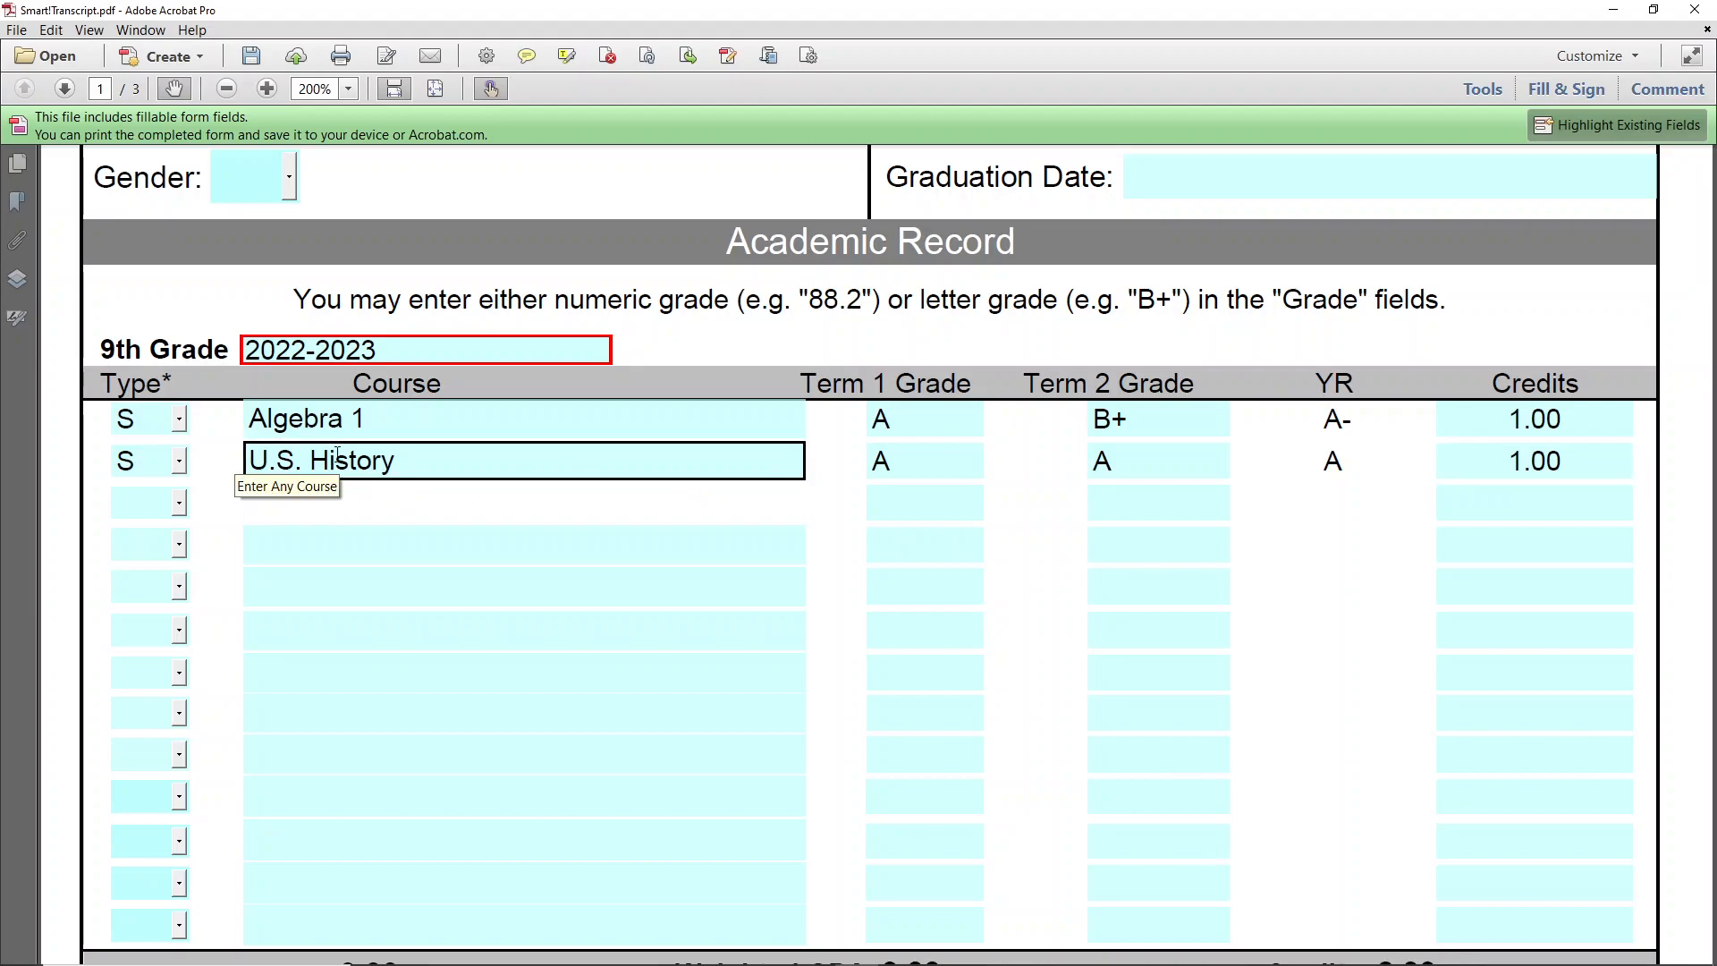
pyautogui.scroll(-1, 459, 558)
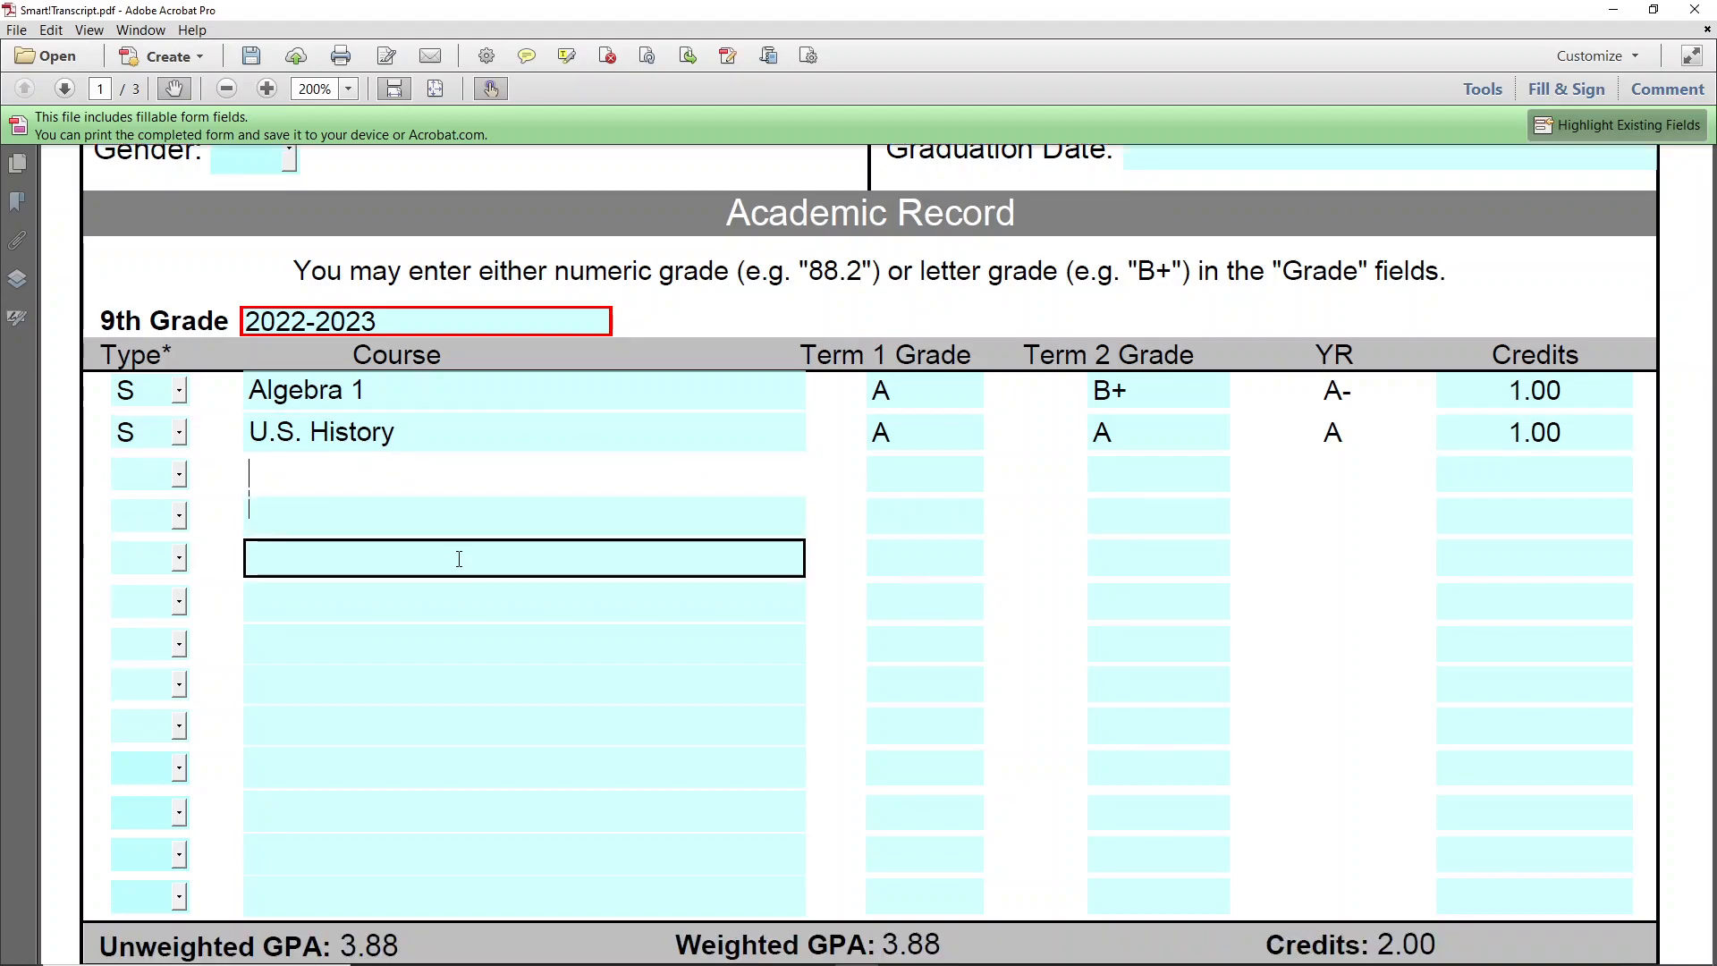
pyautogui.scroll(-1, 459, 559)
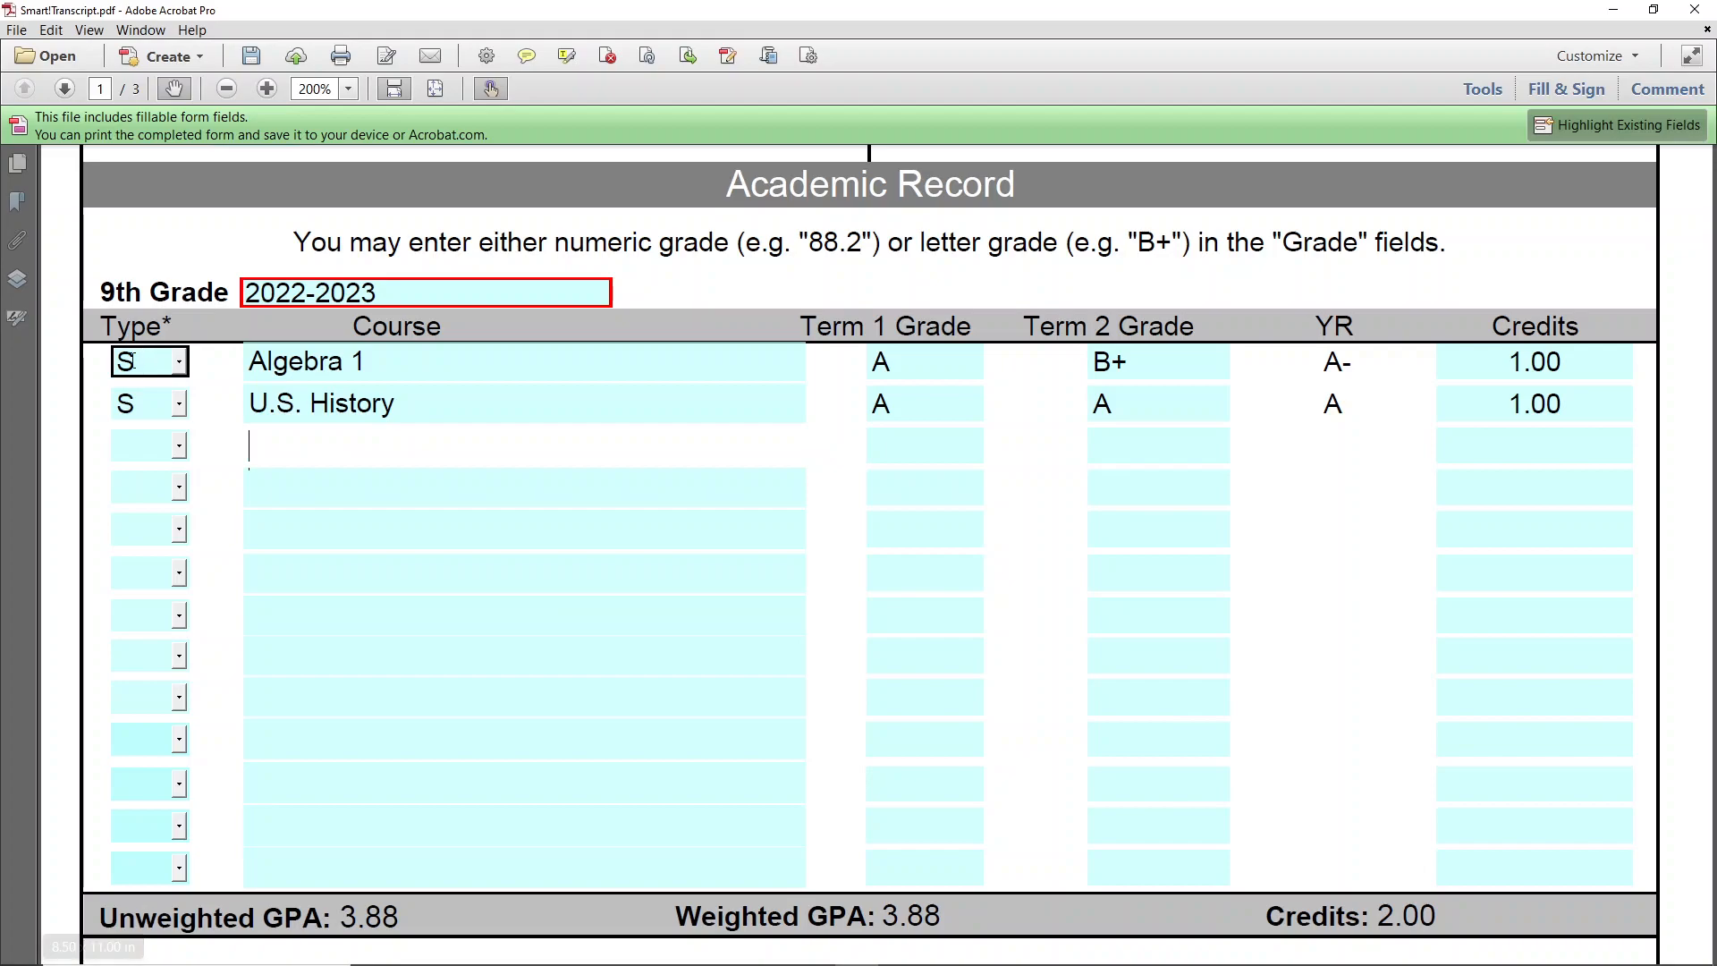
pyautogui.click(179, 407)
pyautogui.click(138, 569)
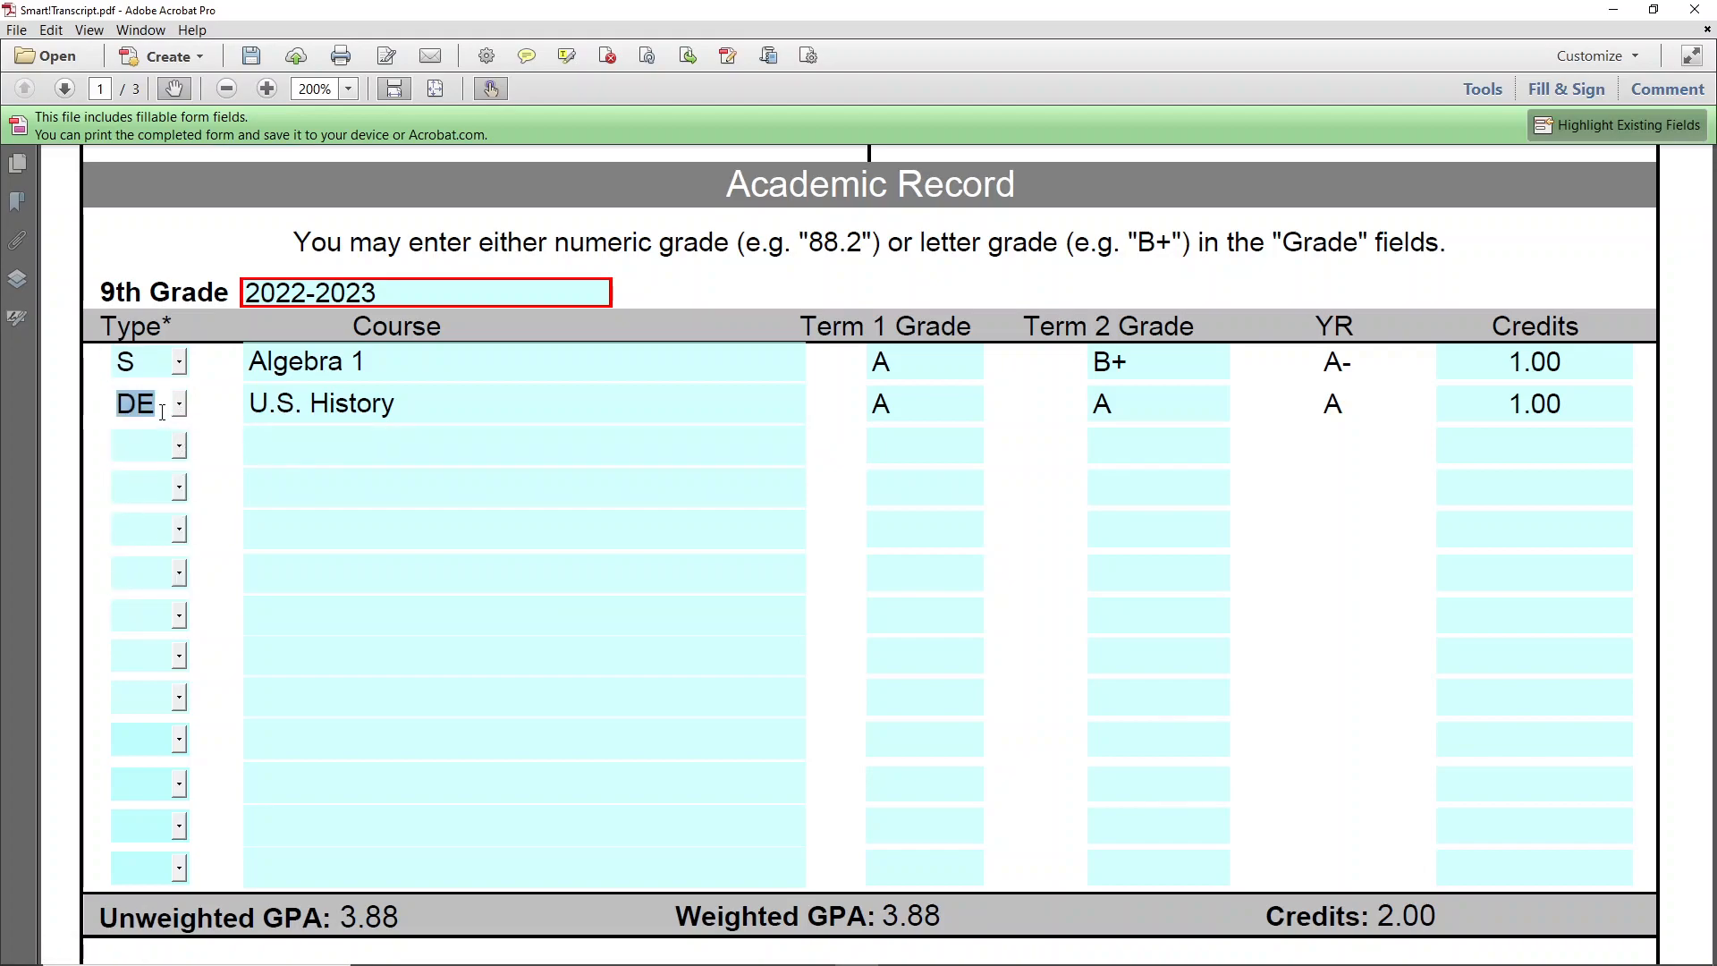
pyautogui.press('Tab')
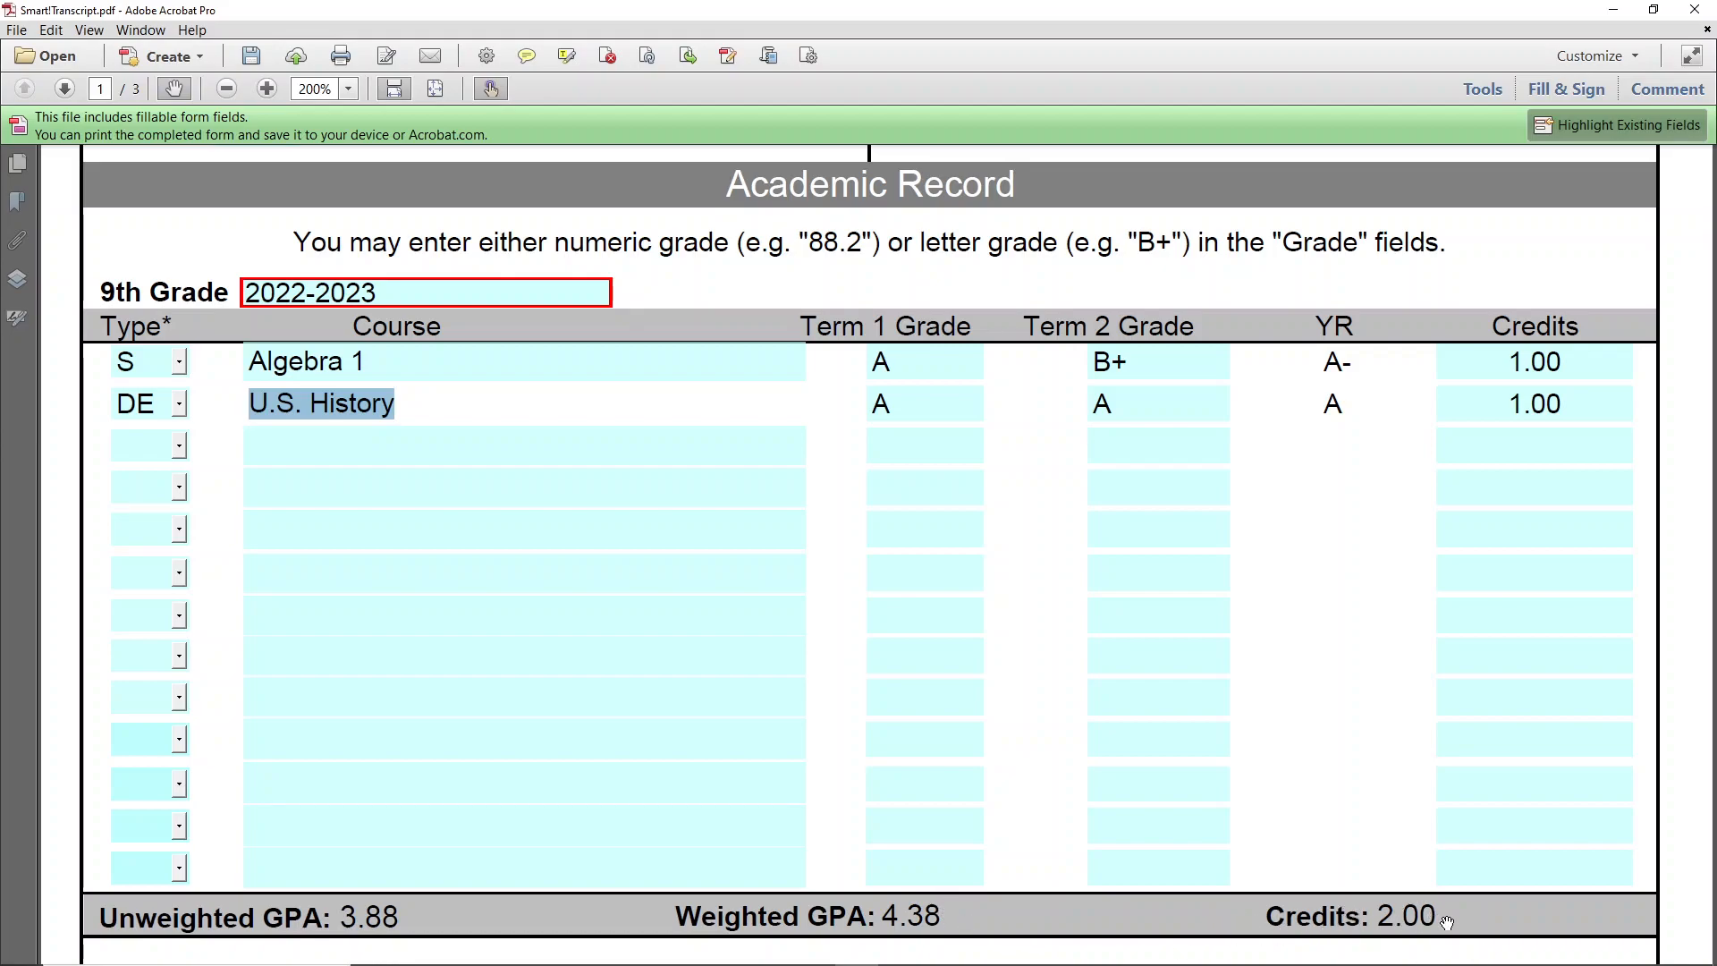
# - Change the course type of U.S. History to H
pyautogui.click(177, 407)
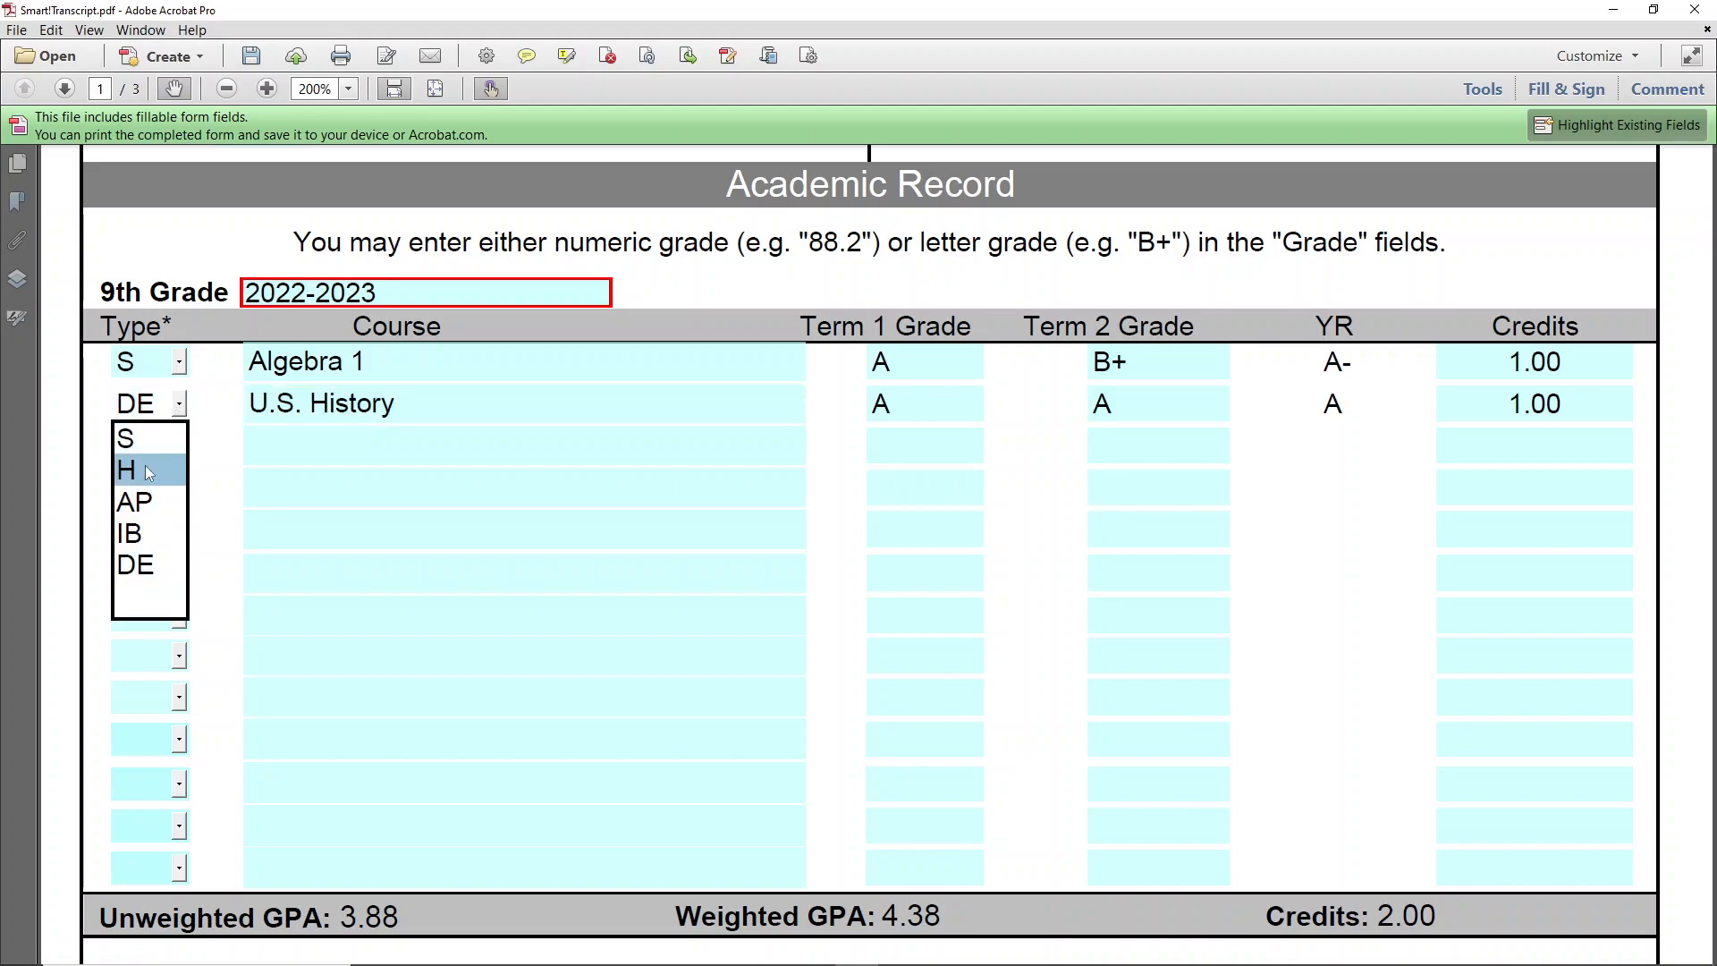
pyautogui.click(145, 465)
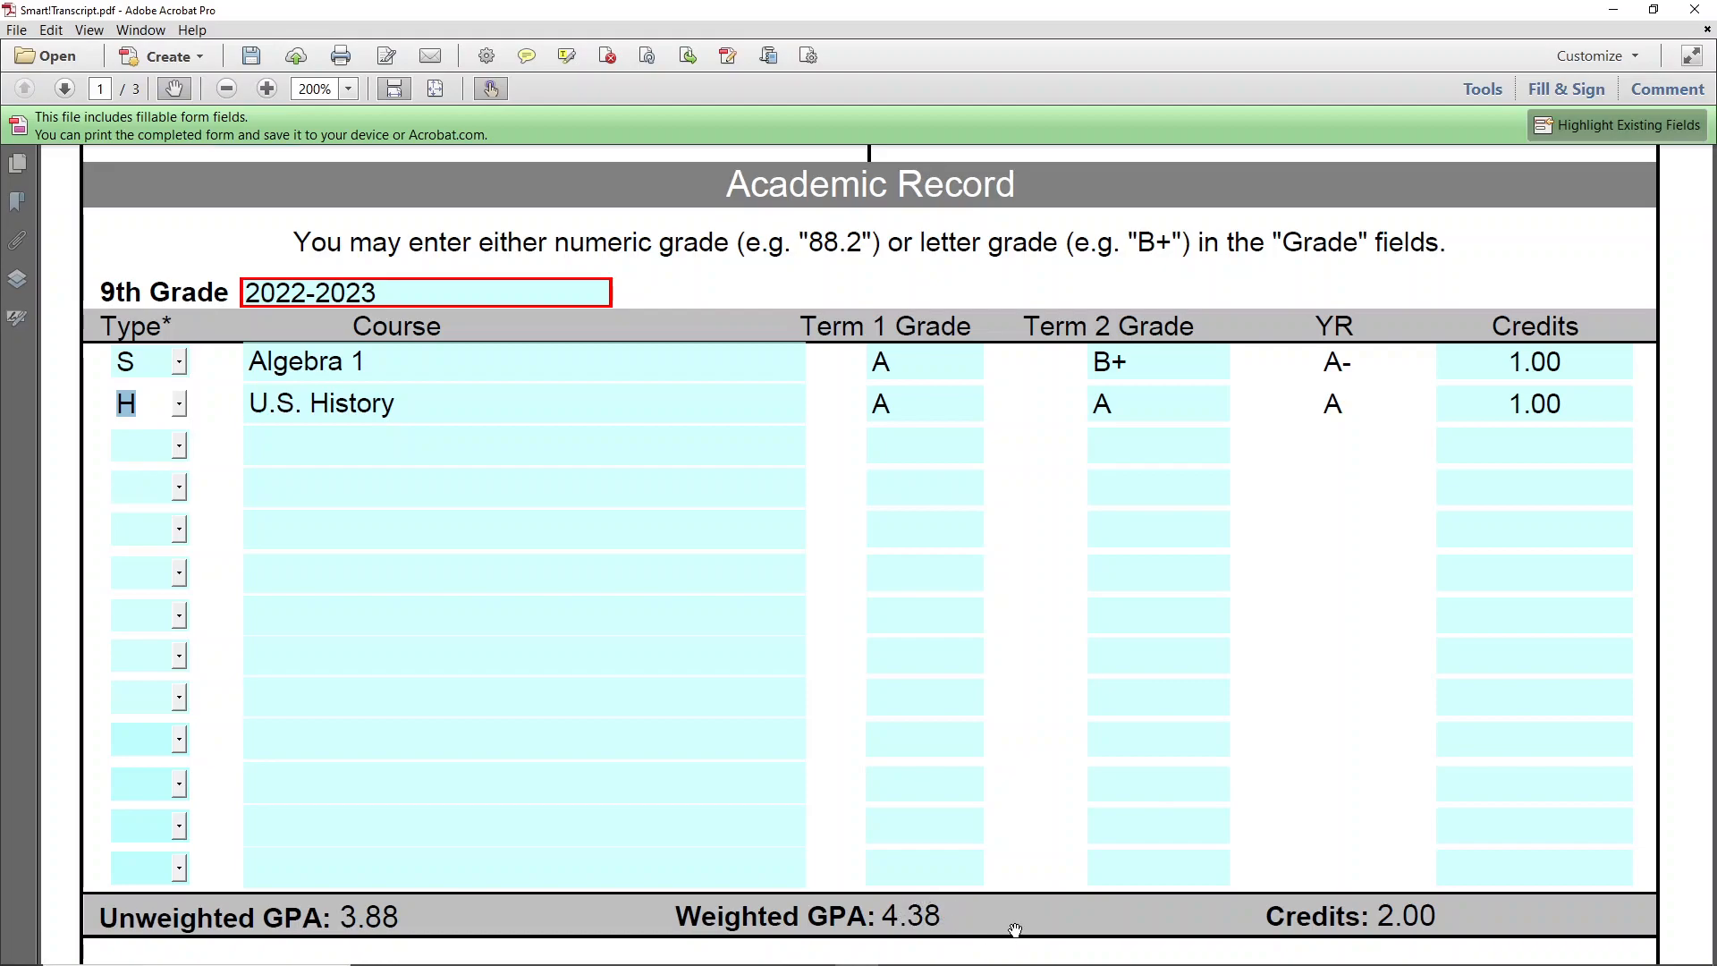
pyautogui.press('Tab')
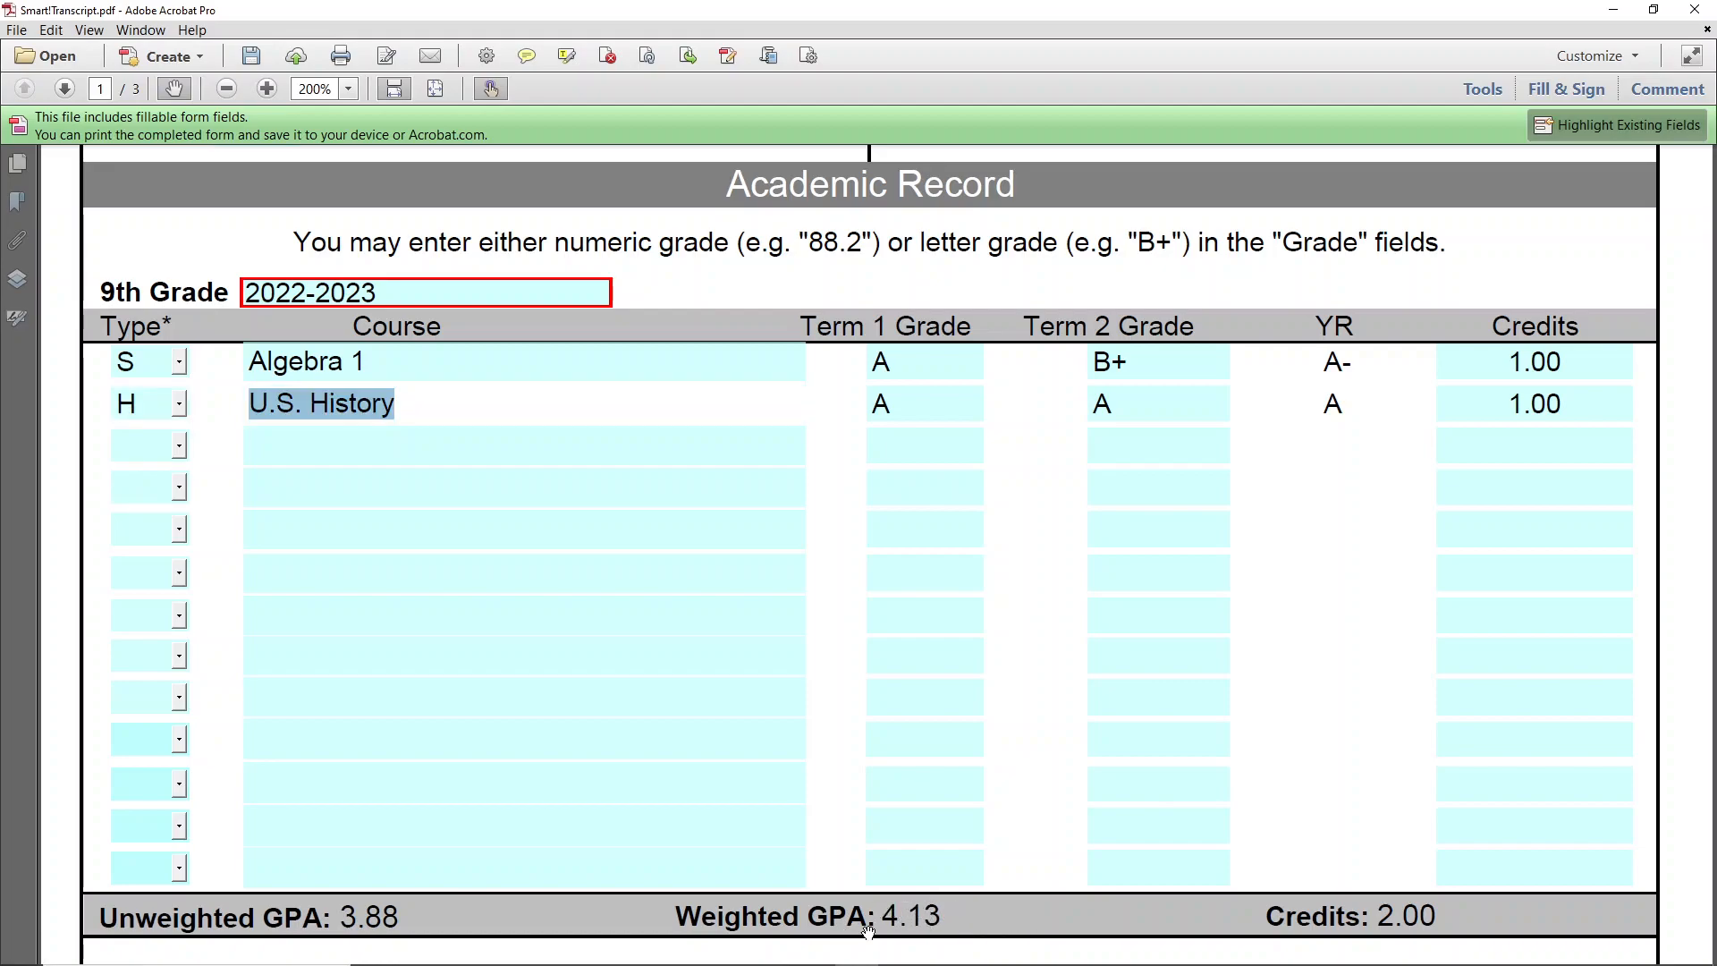
pyautogui.click(136, 387)
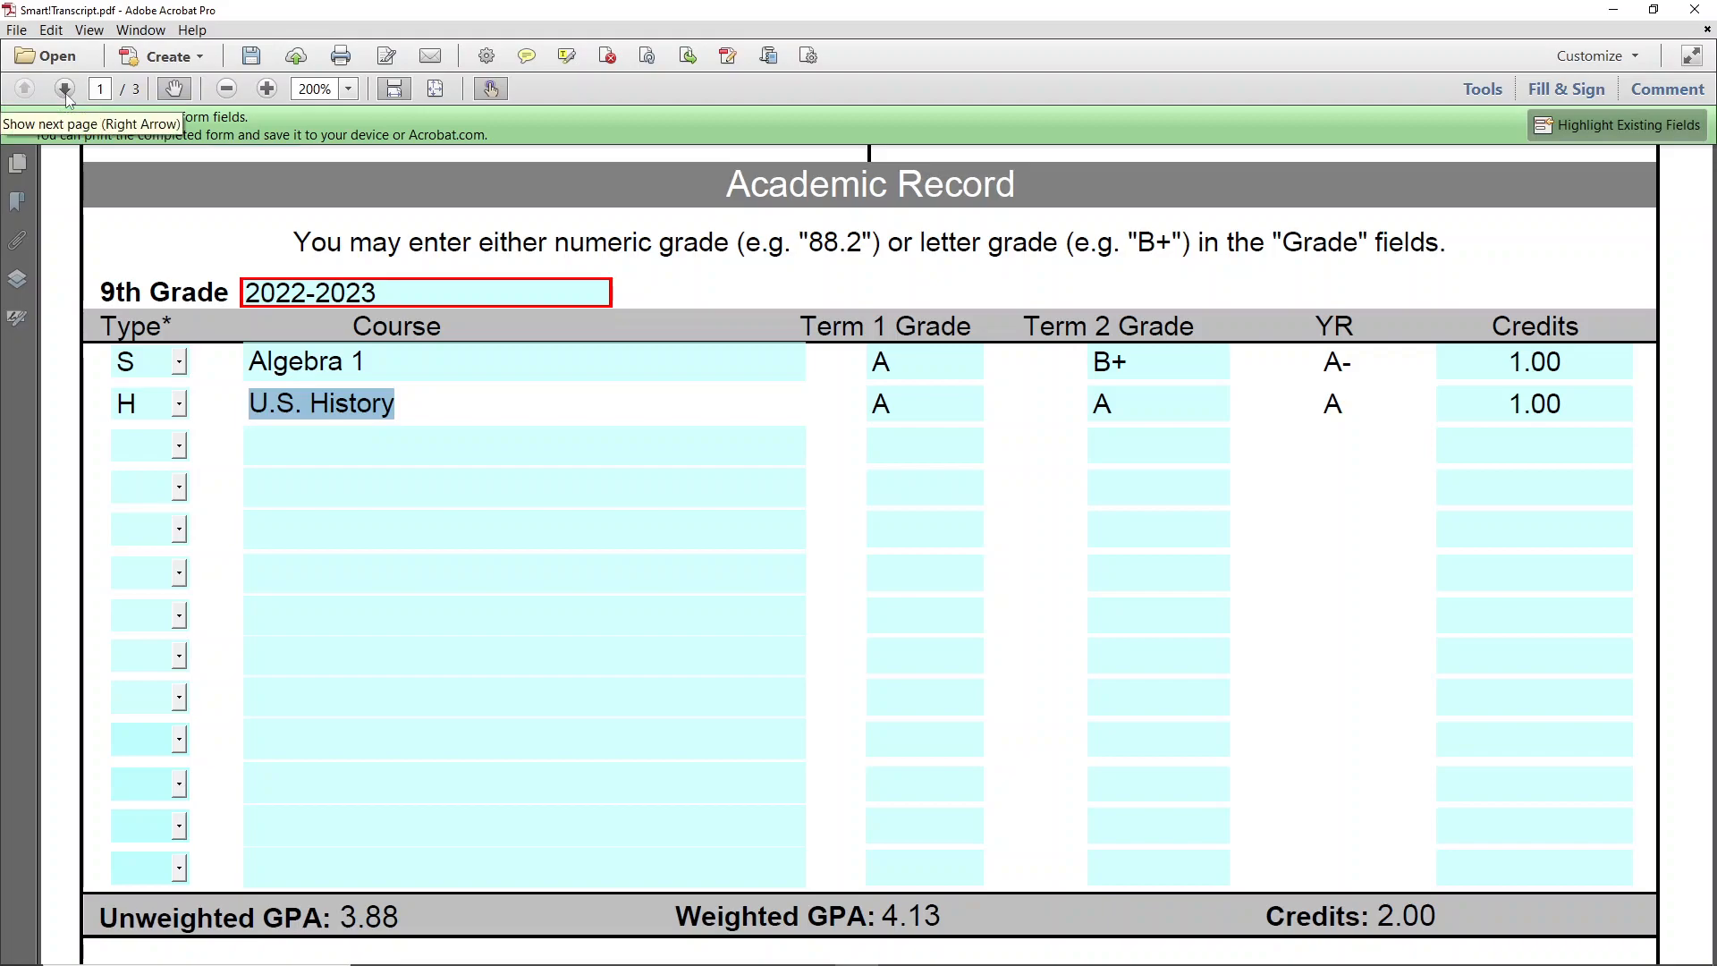
# - Review the Grading Scale and Schools Attended sections on page 3 of the transcript
pyautogui.click(65, 89)
pyautogui.click(66, 93)
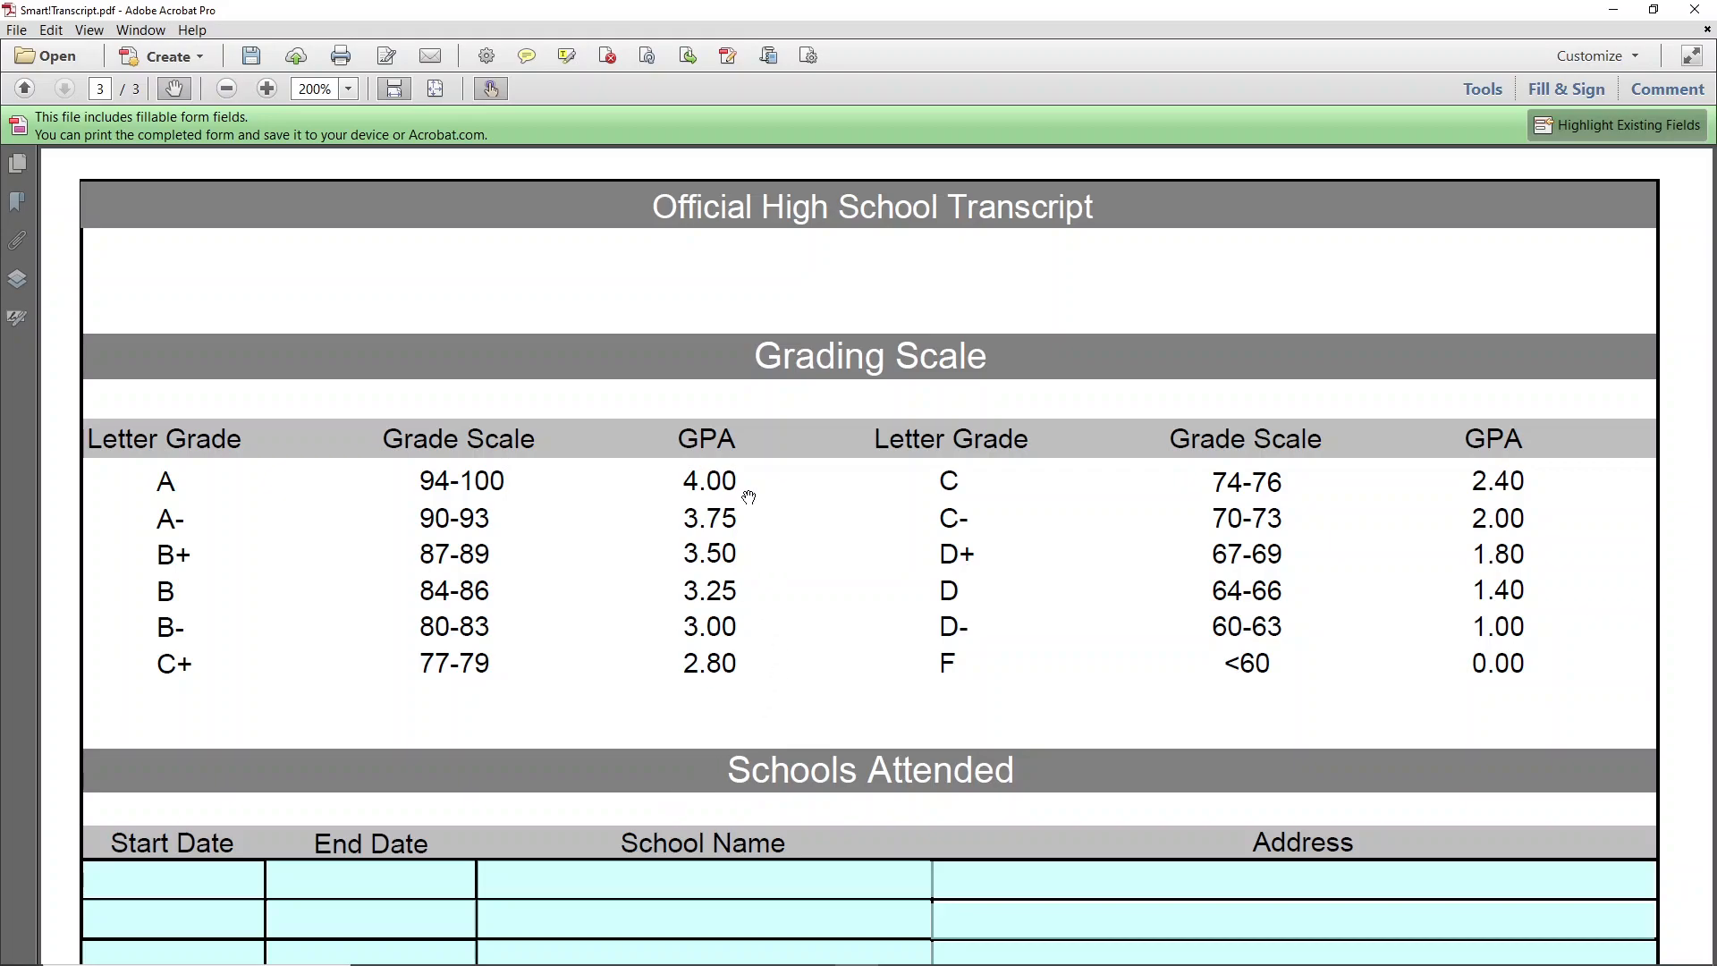
pyautogui.scroll(-2, 683, 790)
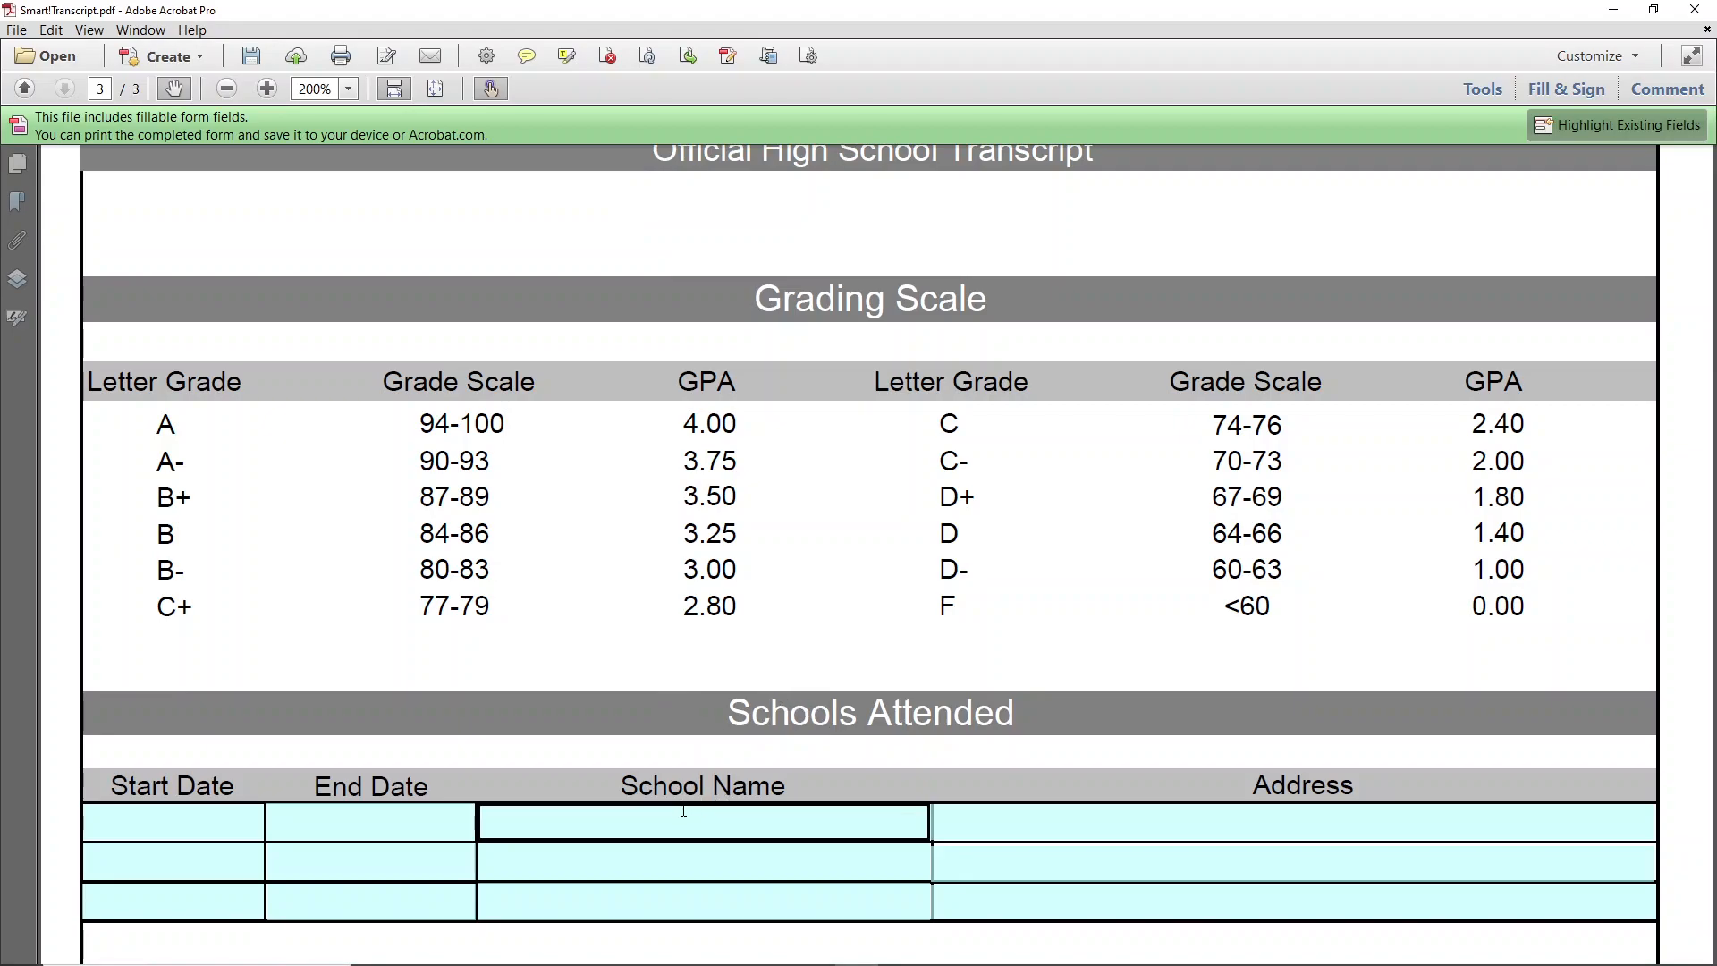
pyautogui.scroll(-1, 682, 812)
pyautogui.click(532, 789)
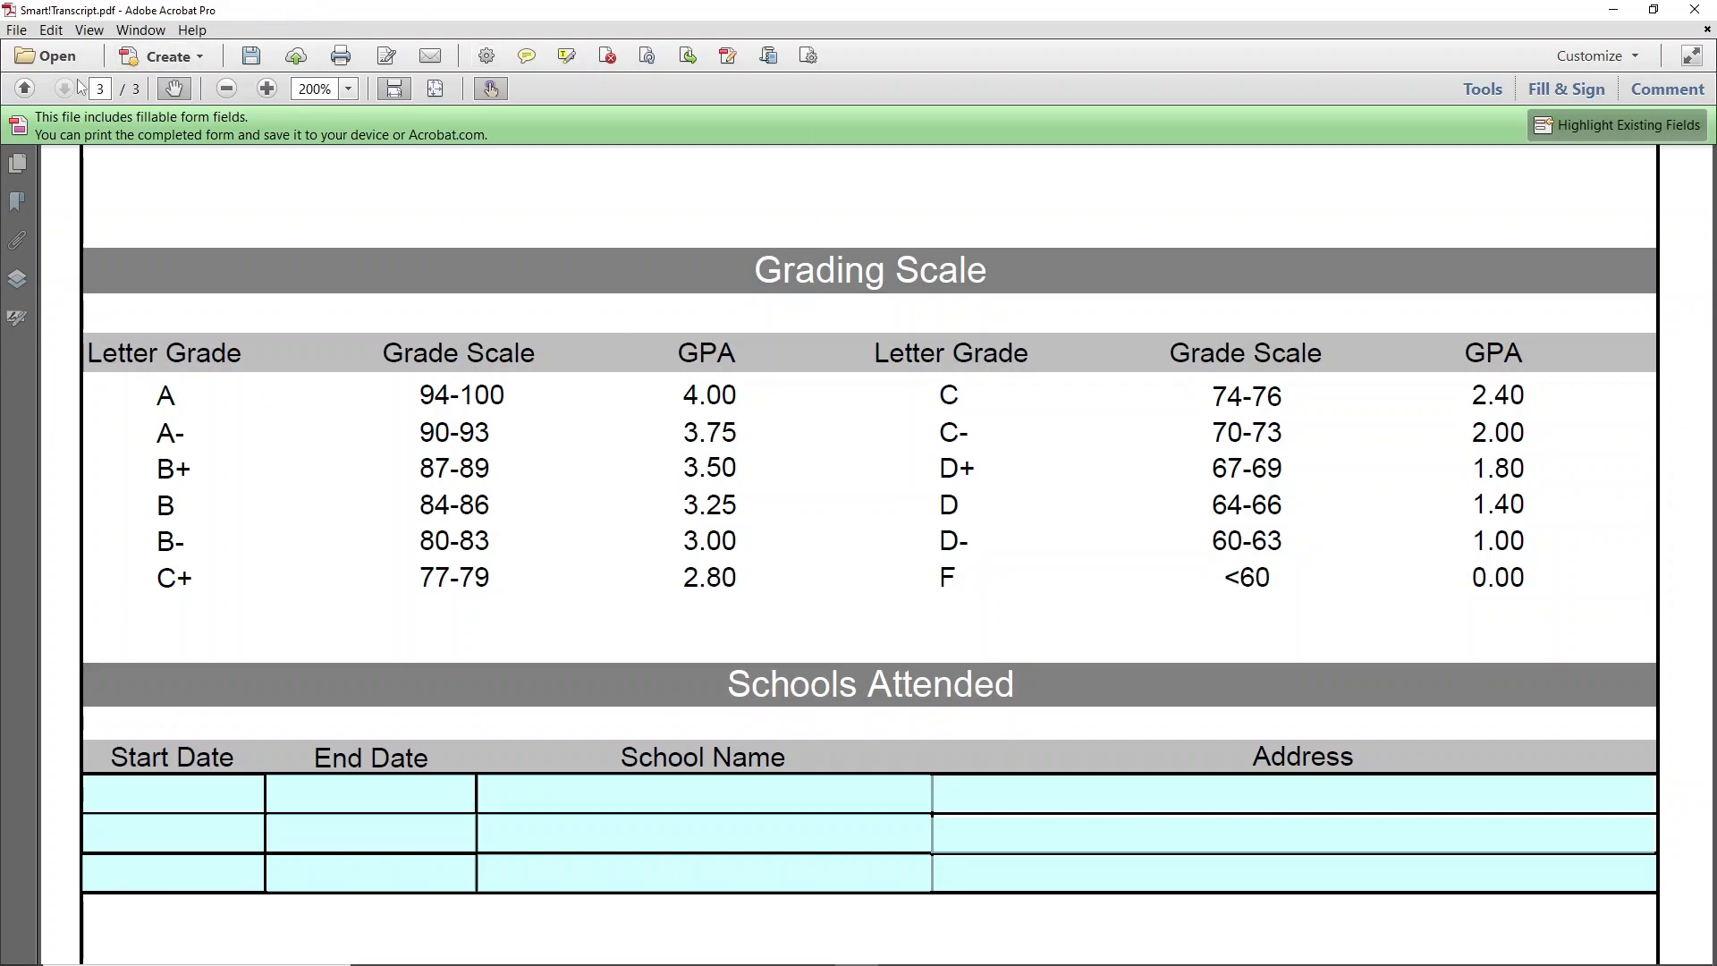
# - Return to the 9th Grade record on page 1, set U.S. History's type to DE and put an asterisk before the course name
pyautogui.click(25, 89)
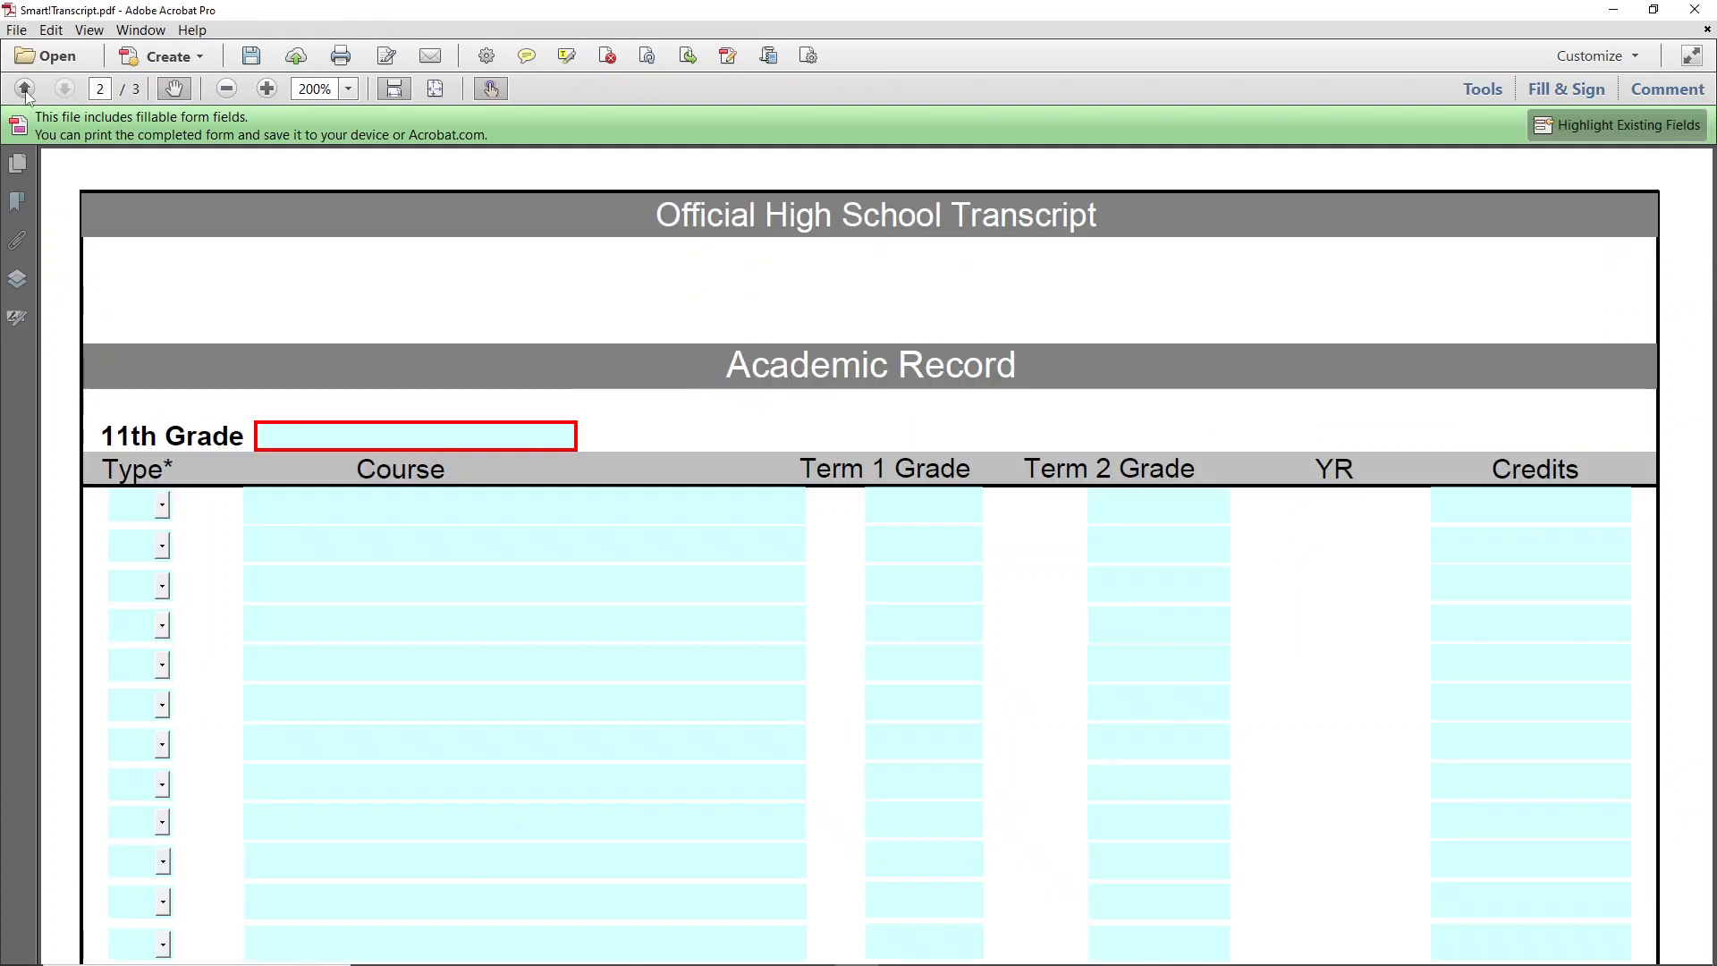
pyautogui.click(24, 90)
pyautogui.scroll(-4, 441, 556)
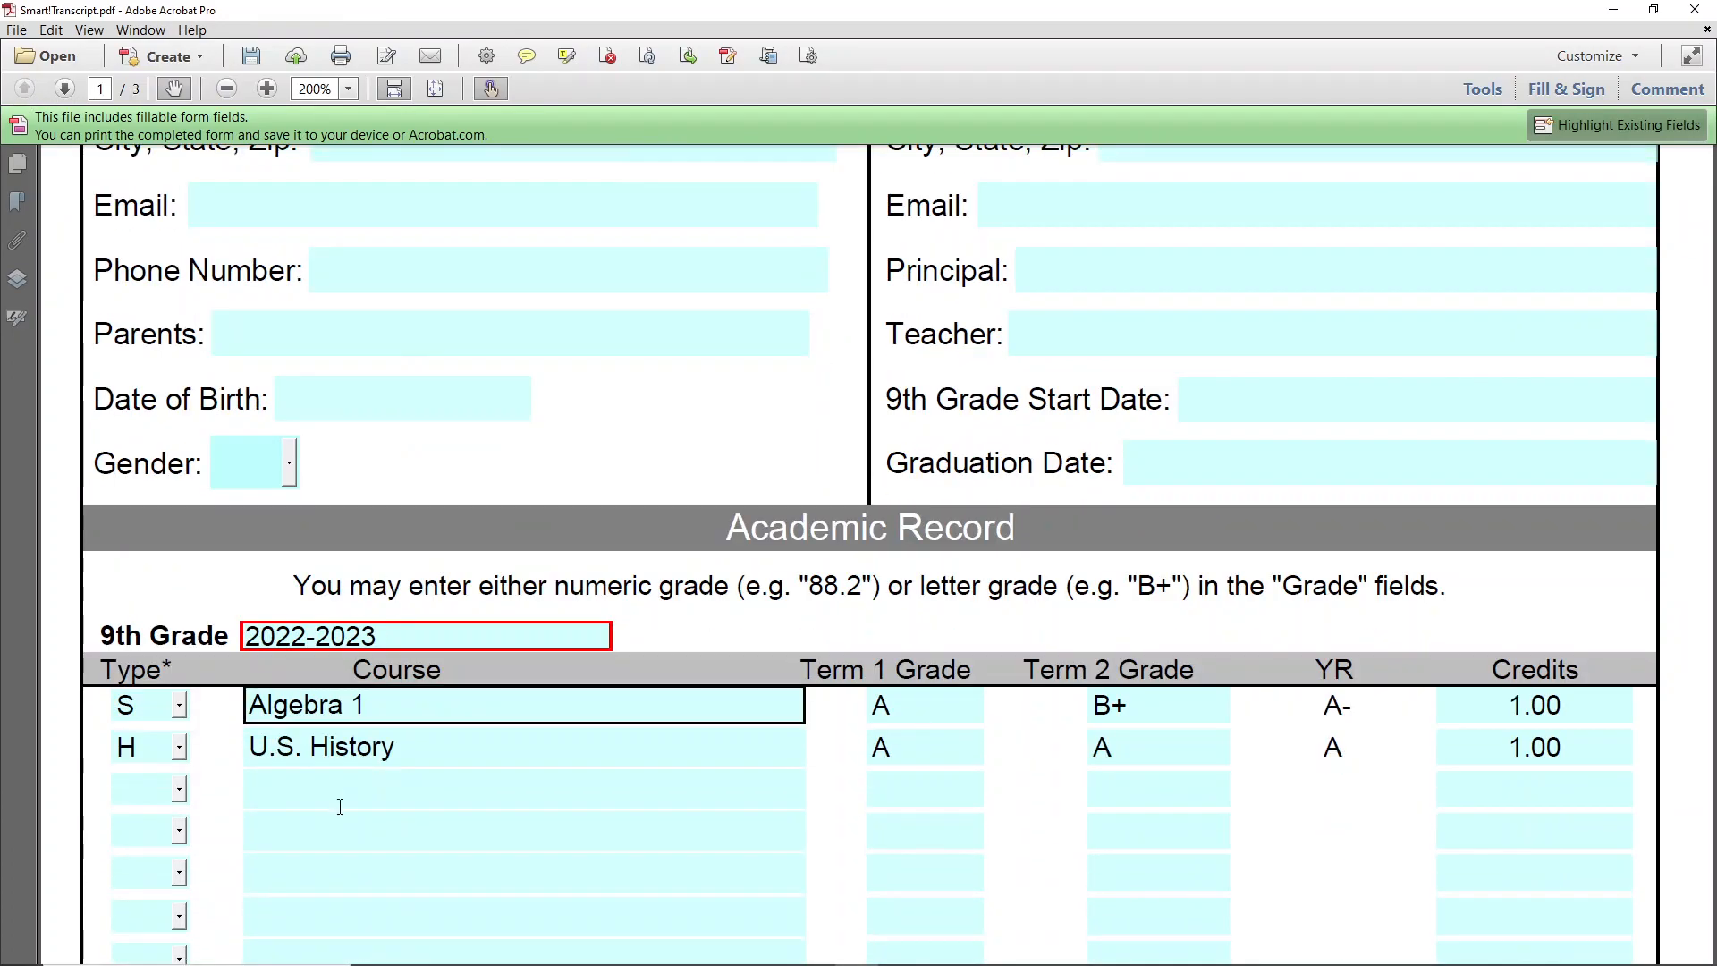
pyautogui.click(180, 747)
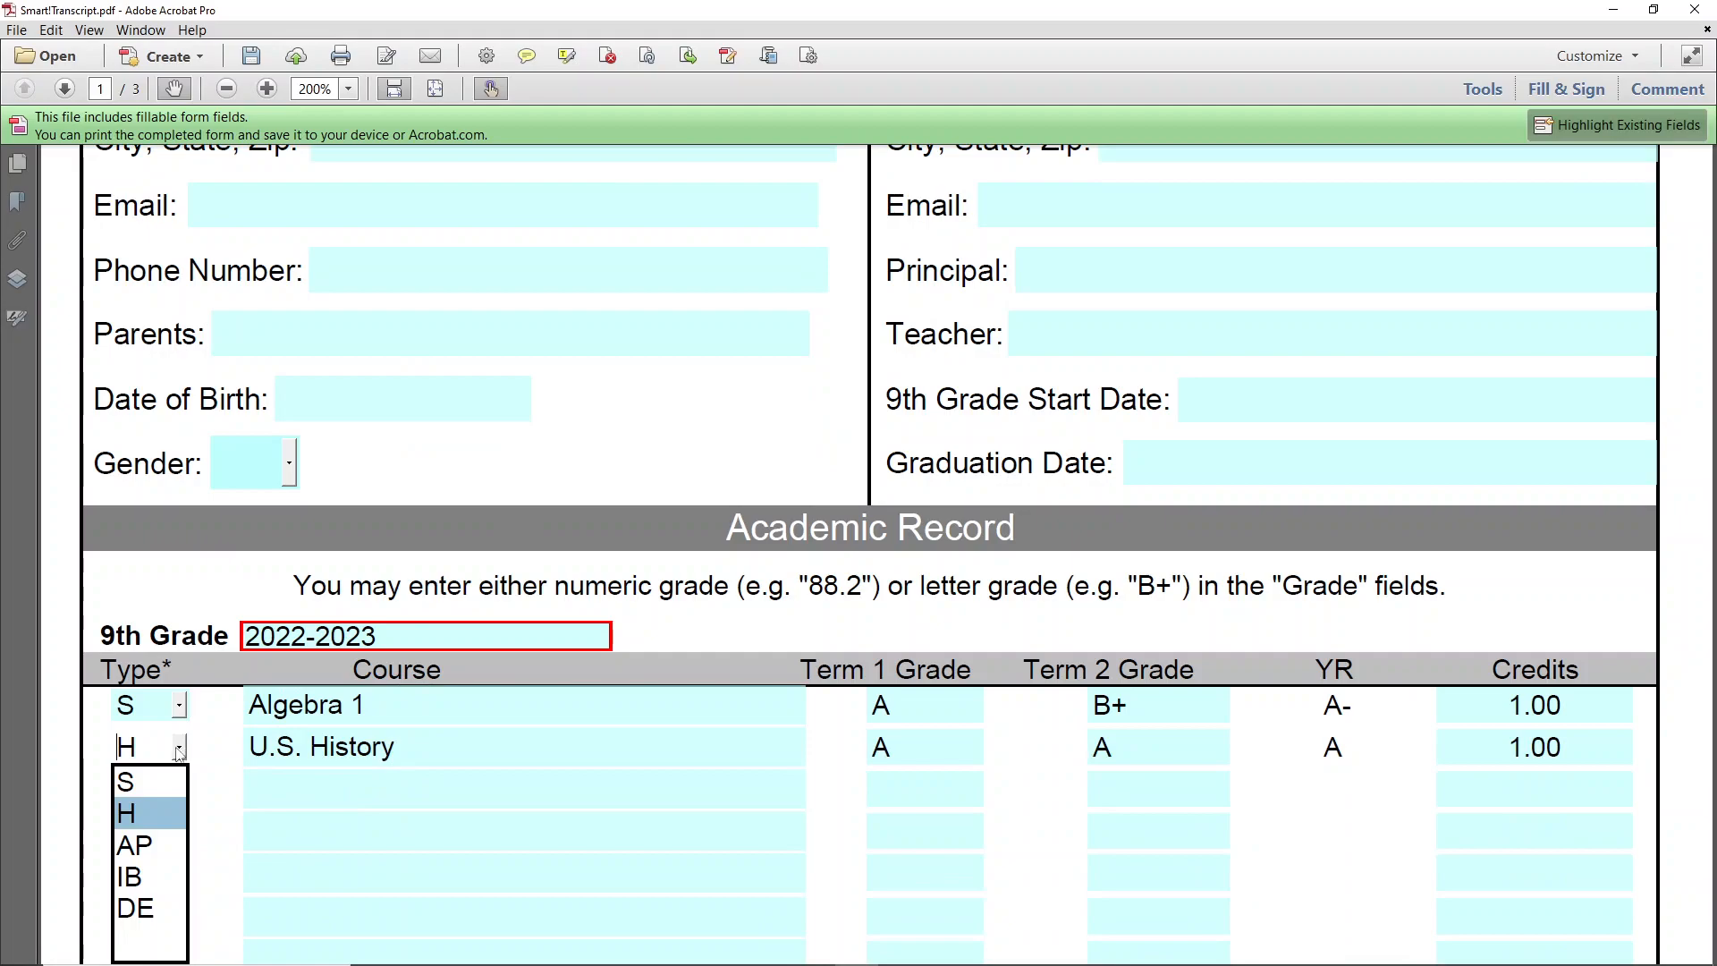
pyautogui.click(134, 904)
pyautogui.press('Tab')
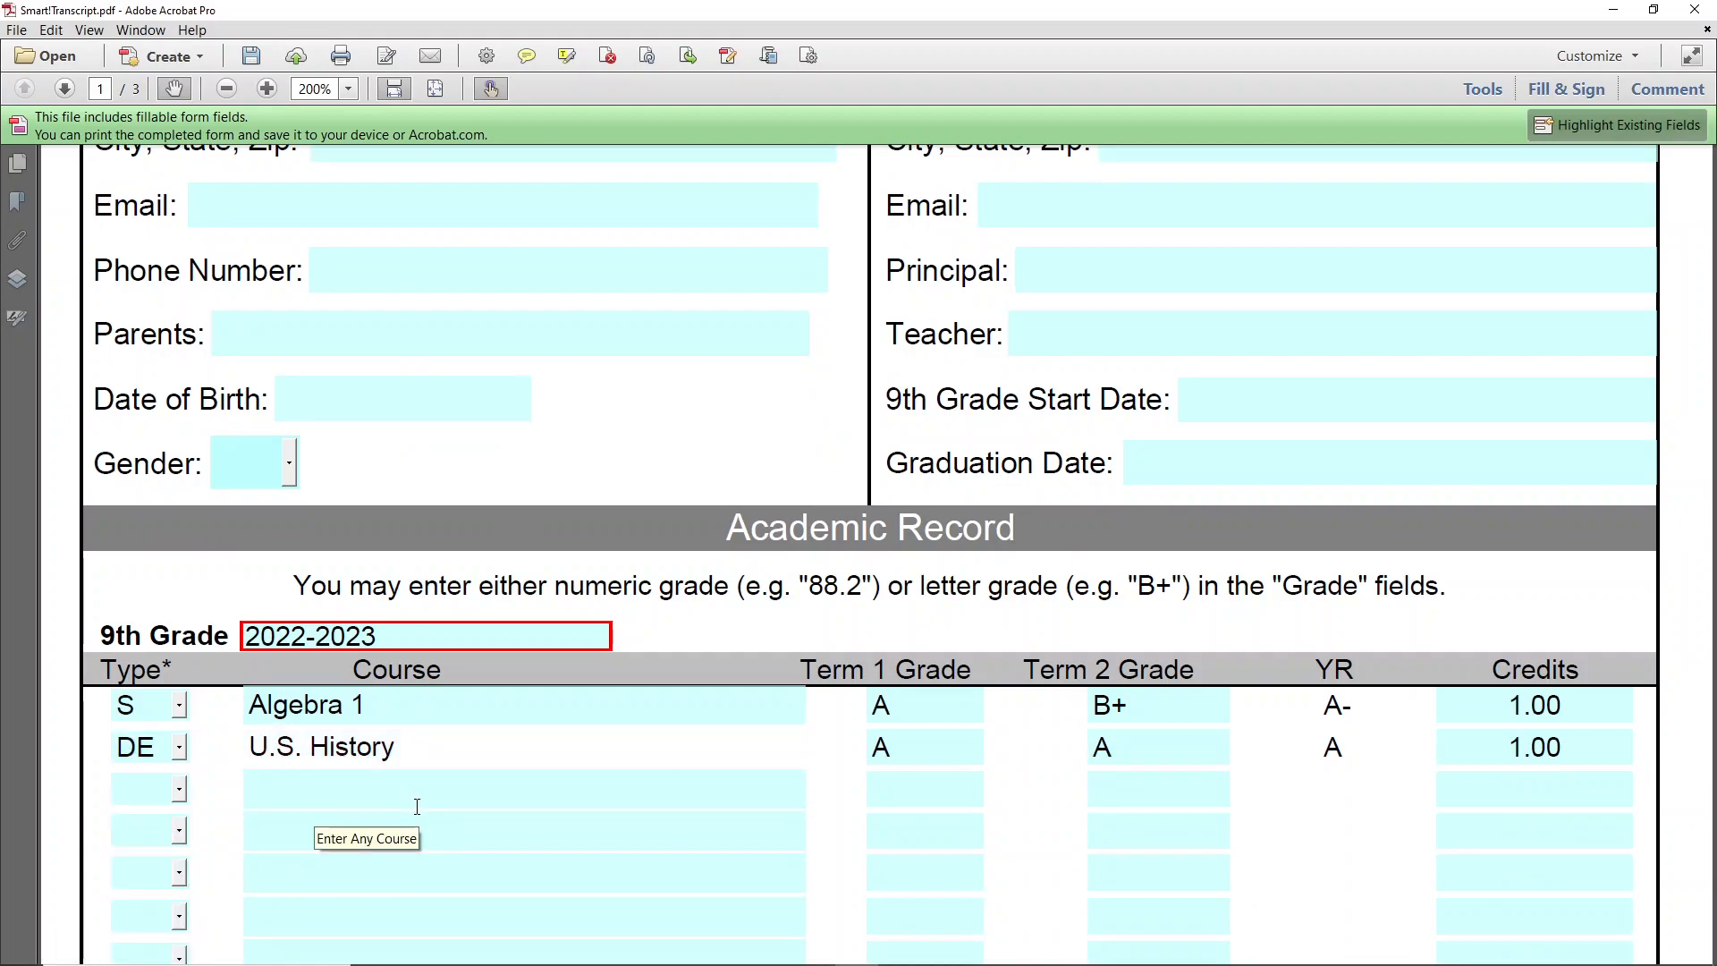
pyautogui.write('*')
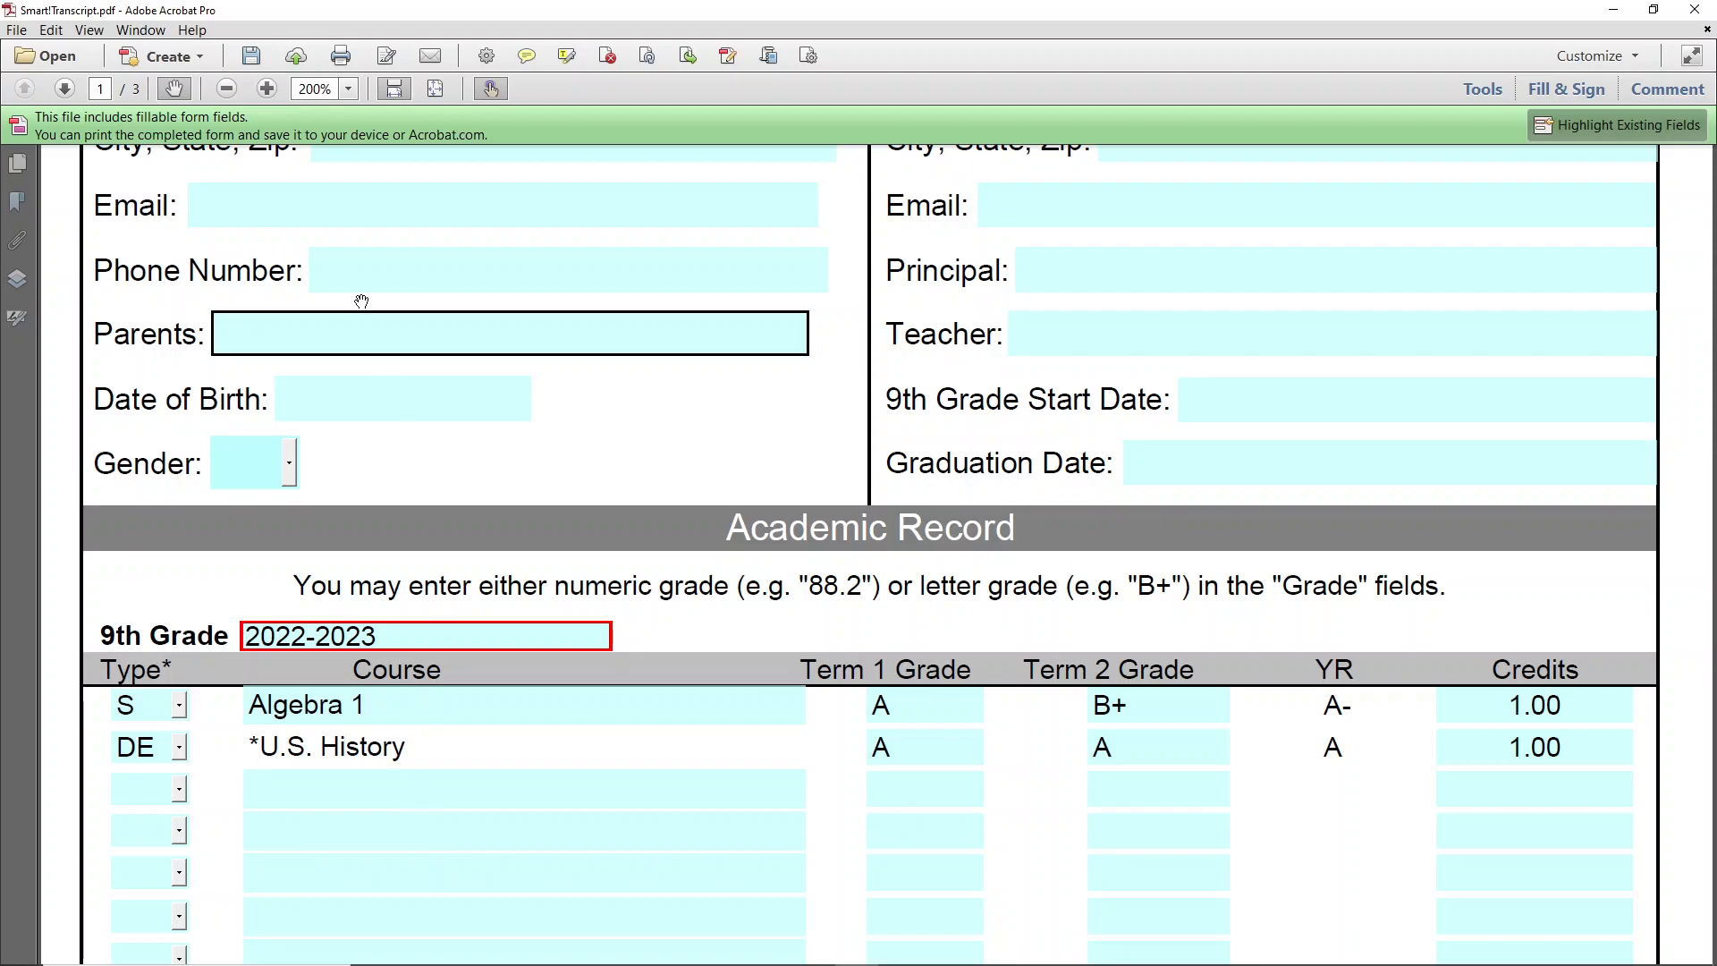
# - Enter "*Liberty University Online" as the school name in the first Schools Attended row on page 3
pyautogui.click(64, 87)
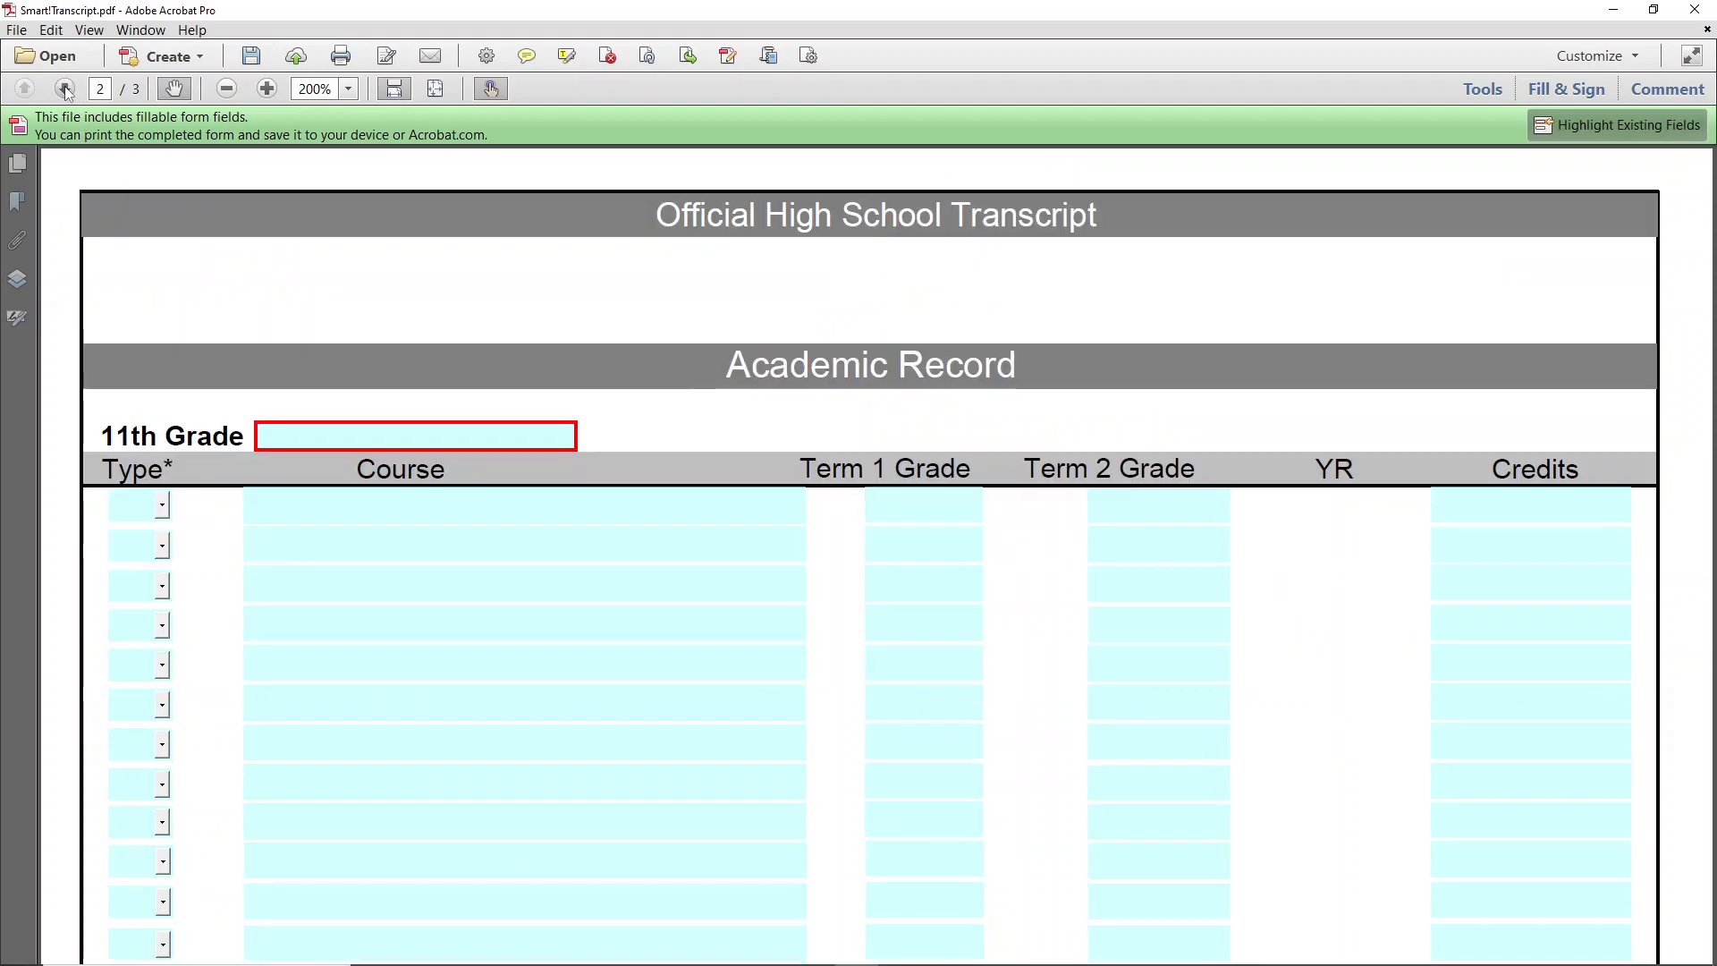
pyautogui.click(64, 87)
pyautogui.click(534, 886)
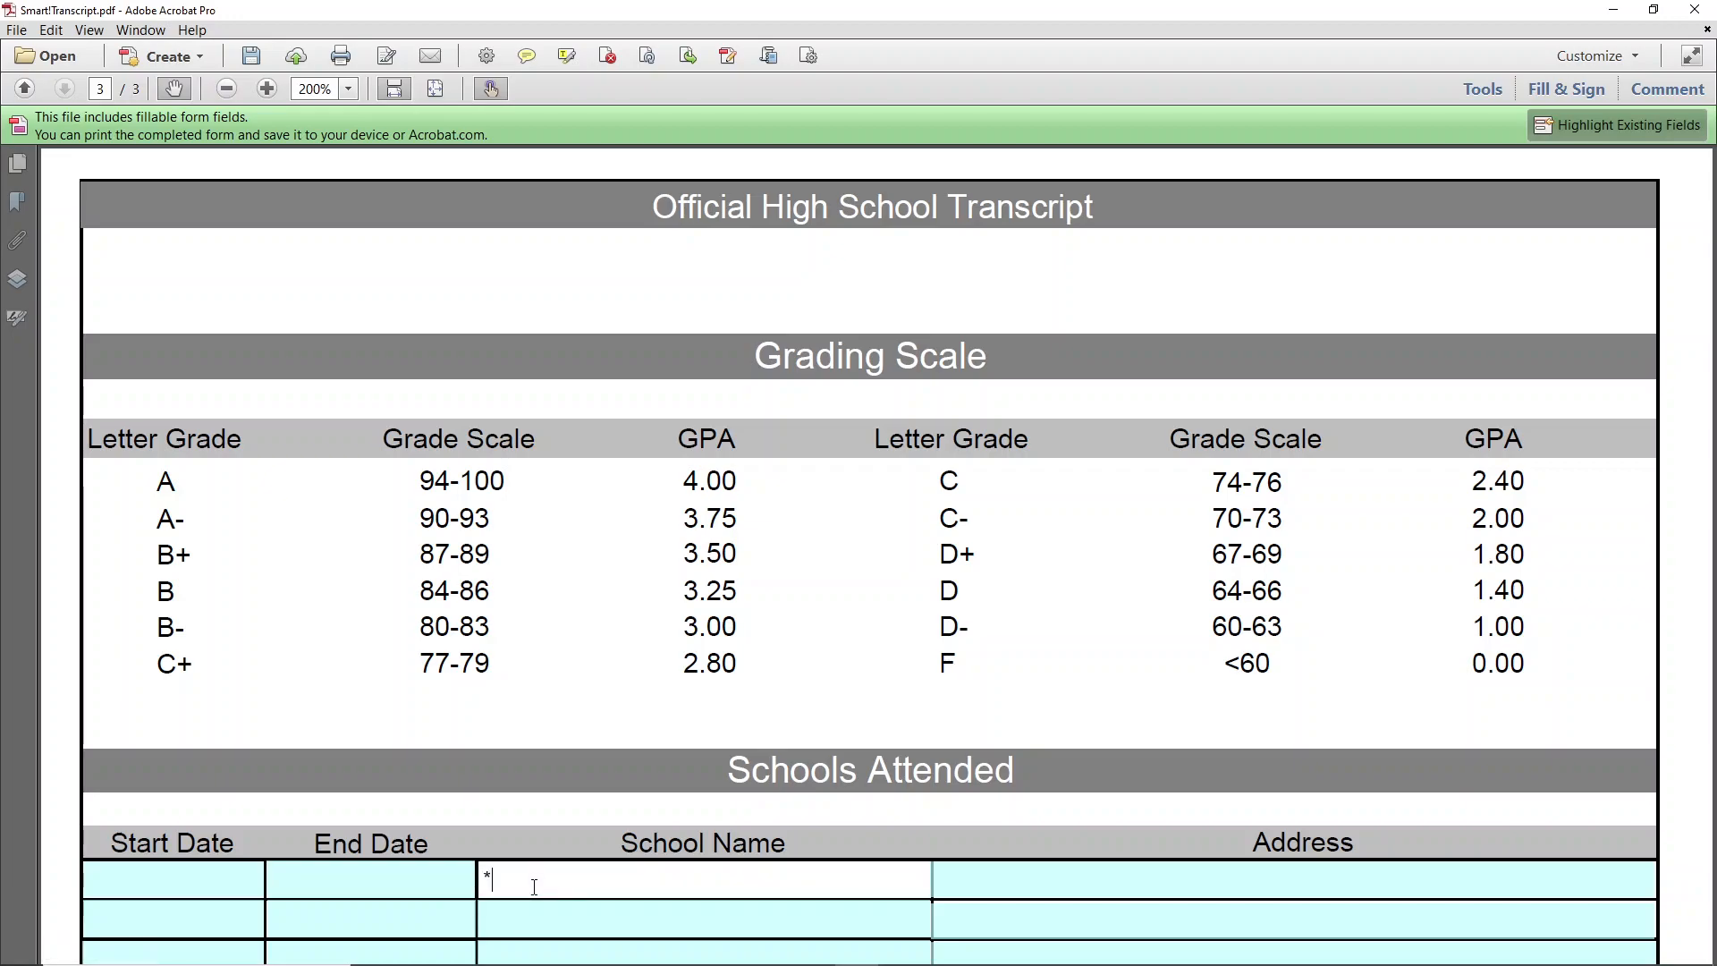
pyautogui.write('*IN')
pyautogui.press('BackSpace')
pyautogui.press('BackSpace')
pyautogui.write('Liberty Univers')
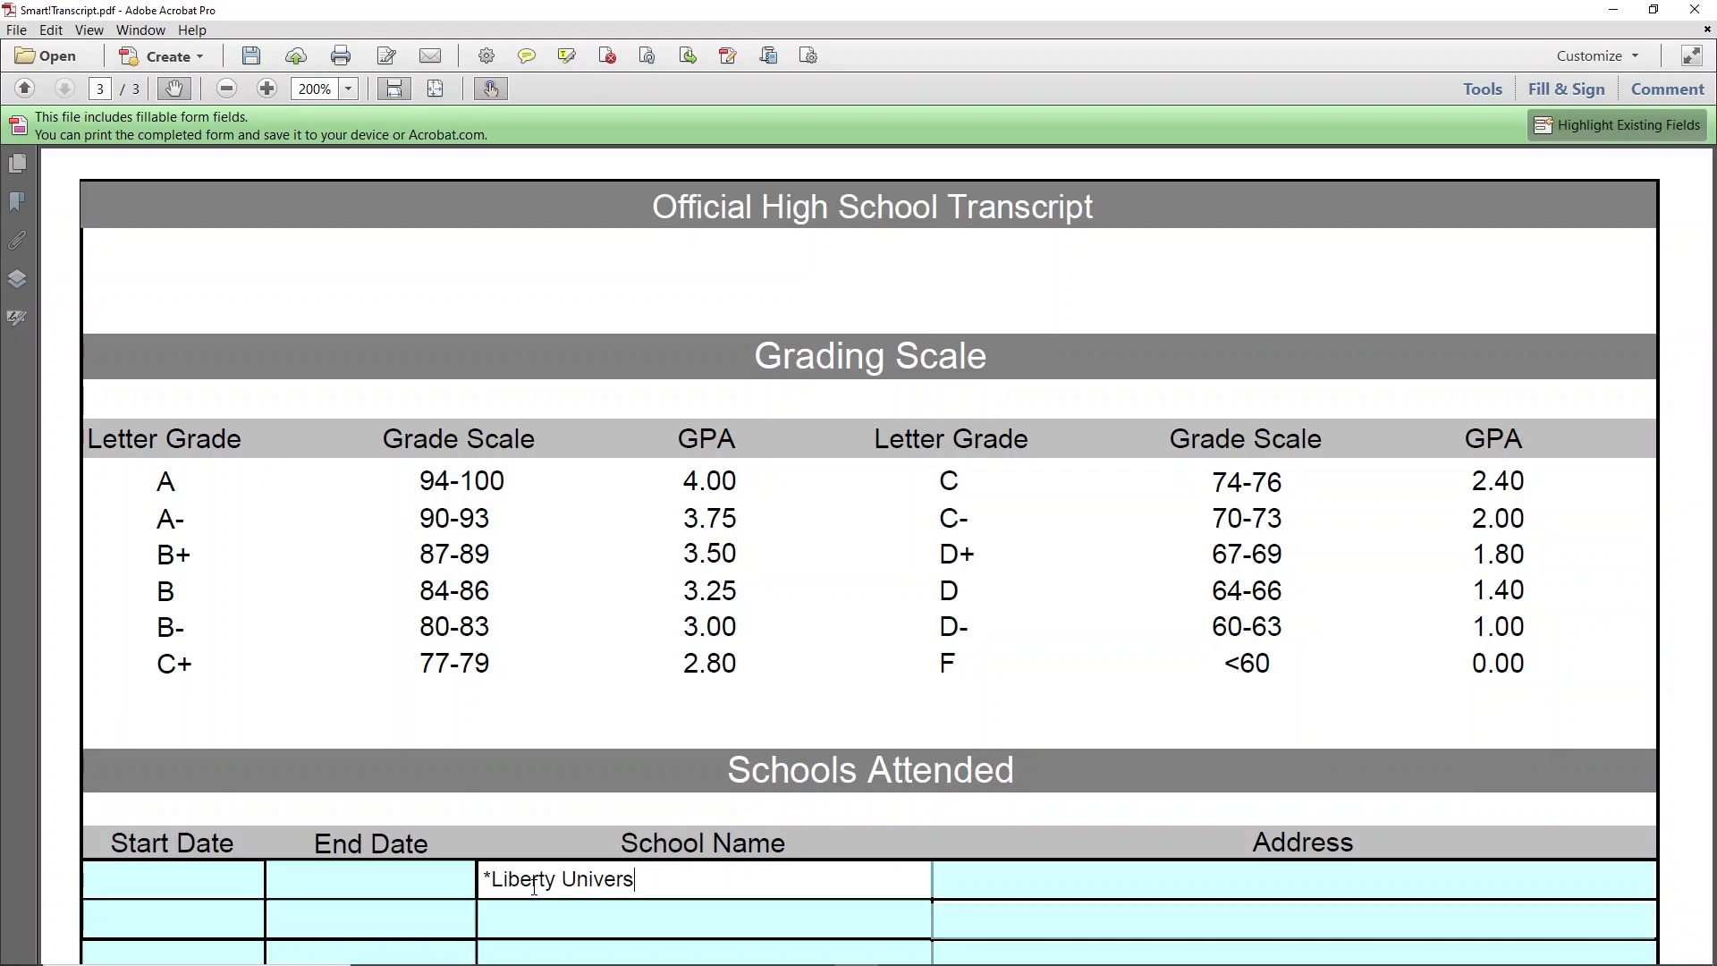
pyautogui.write('ity Online')
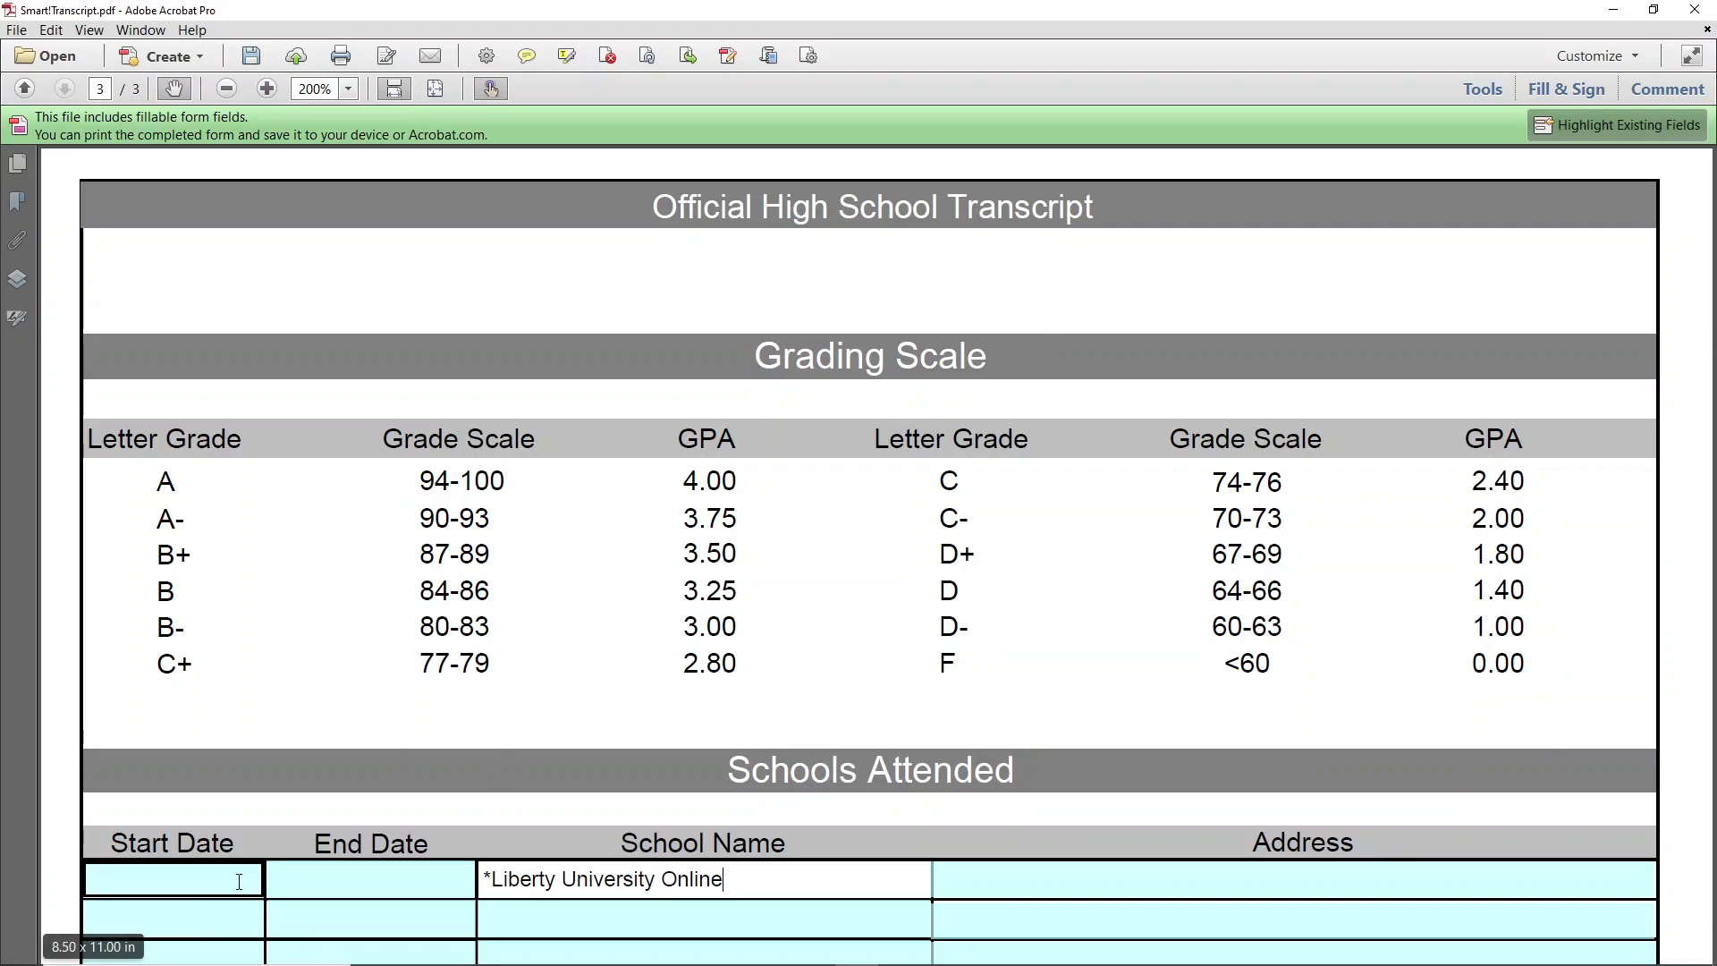
pyautogui.click(318, 881)
pyautogui.click(1127, 875)
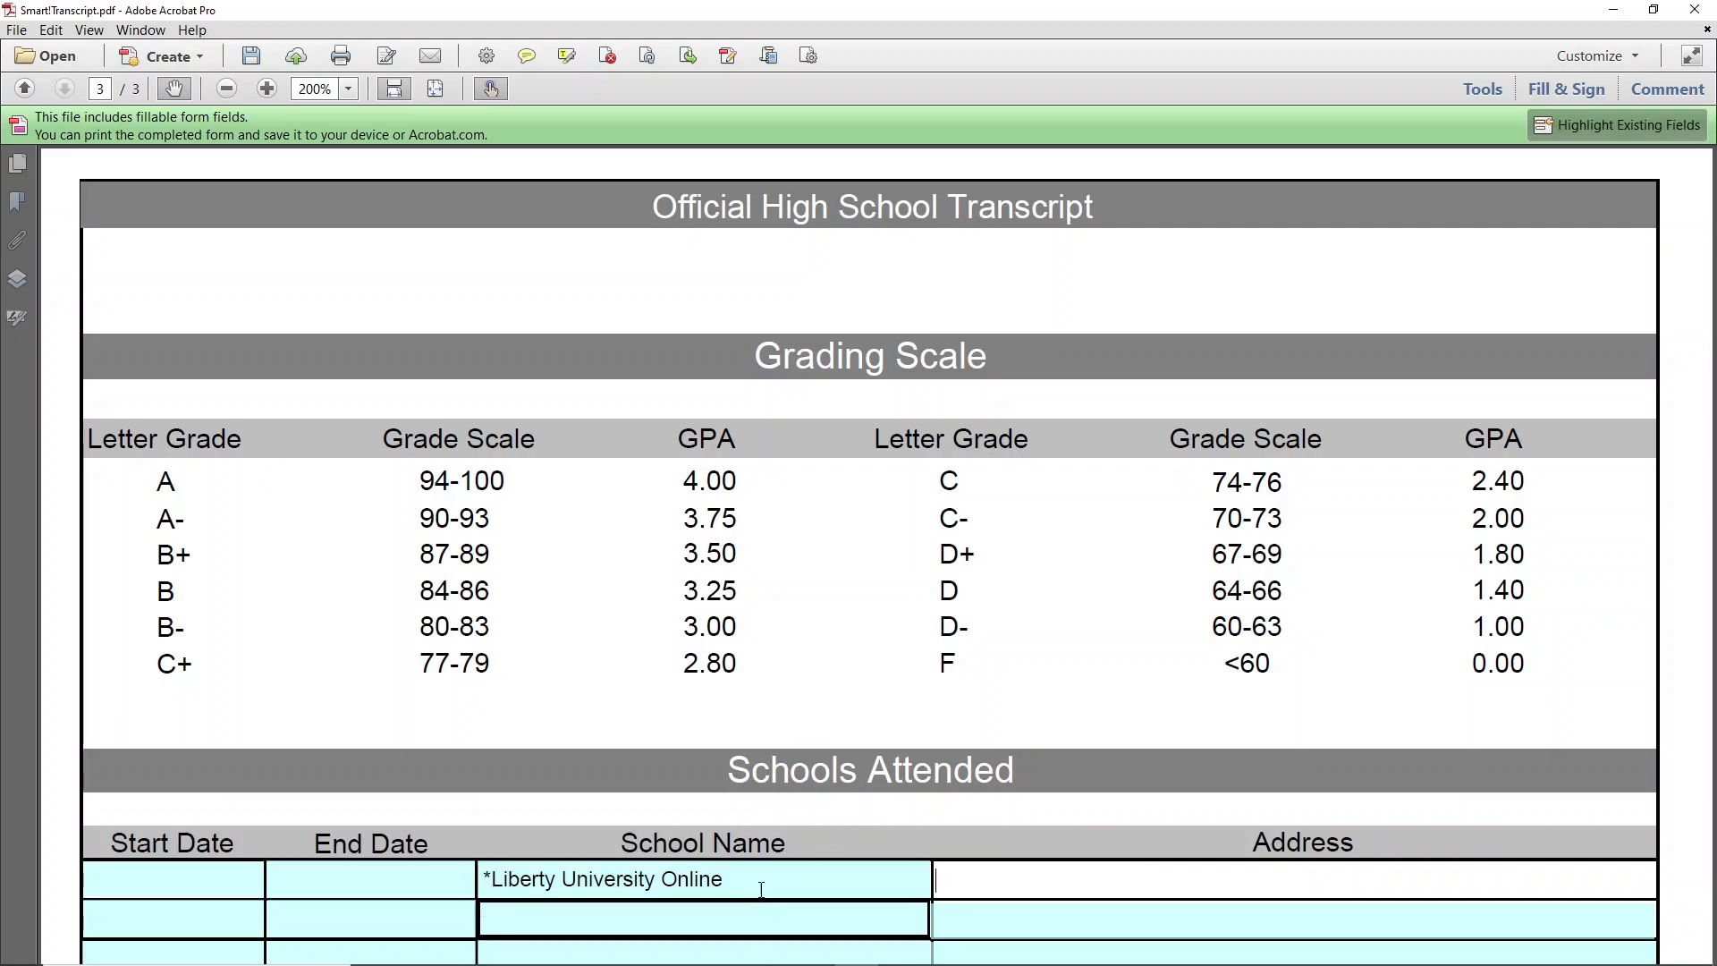
pyautogui.click(561, 918)
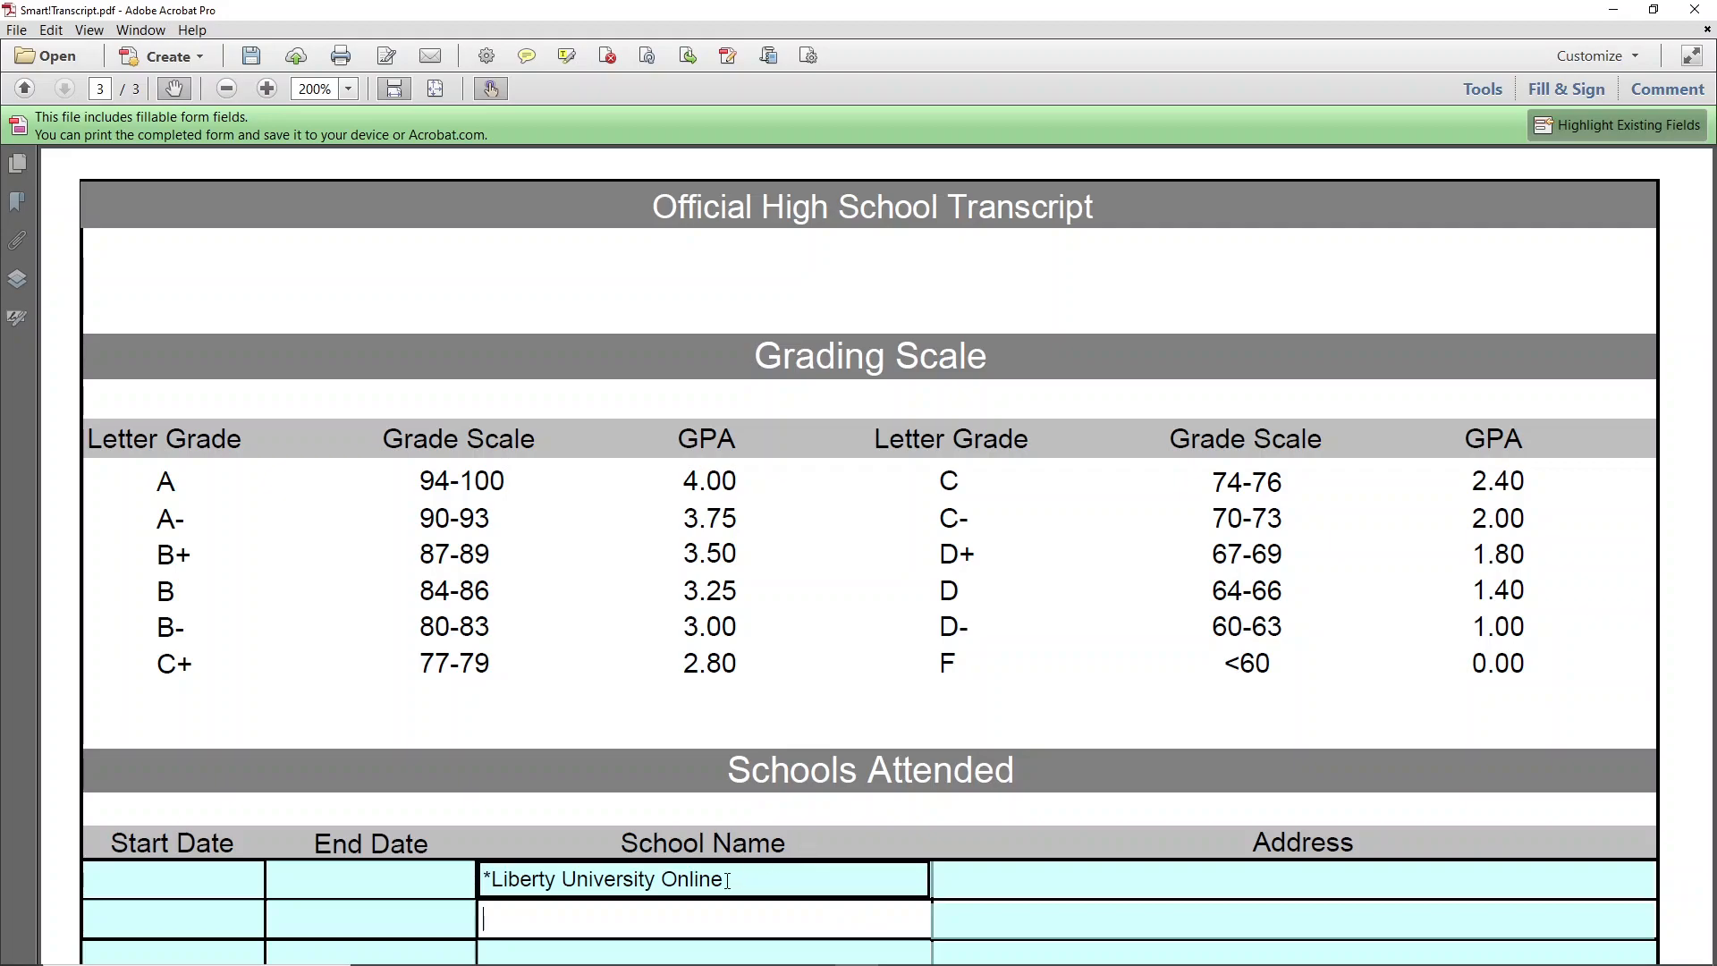
# - Replace the school name in the first Schools Attended row with "*ABC Coop"
pyautogui.moveTo(727, 881); pyautogui.dragTo(481, 880)
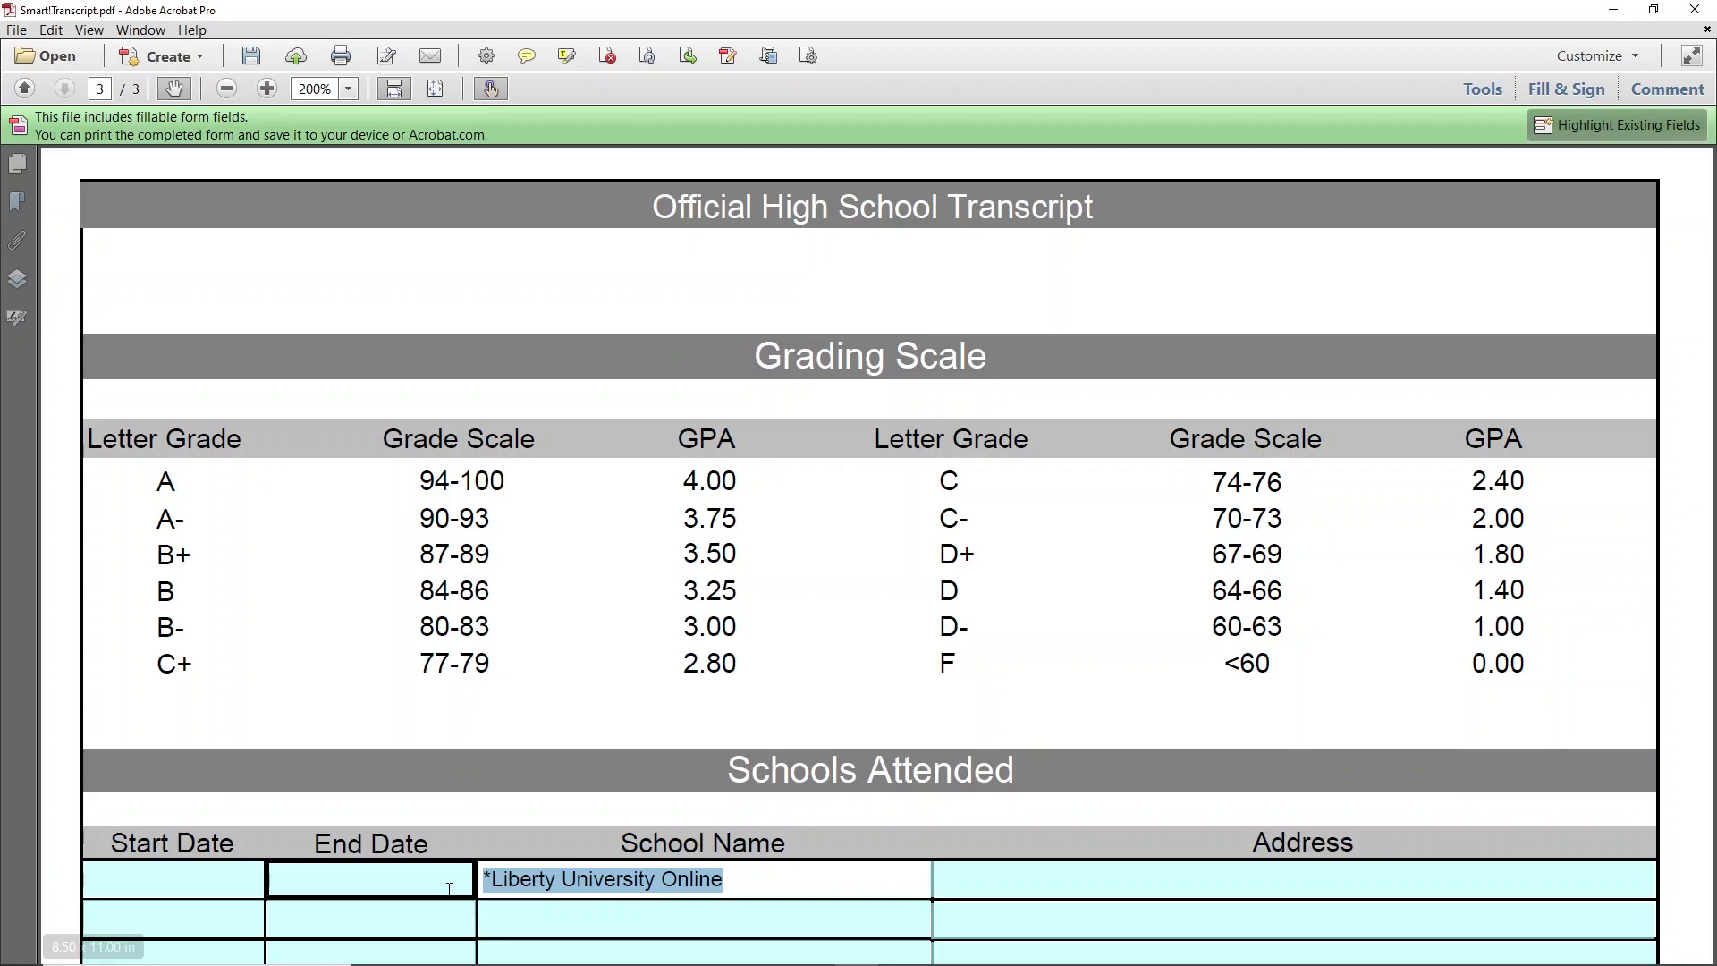
pyautogui.write('A')
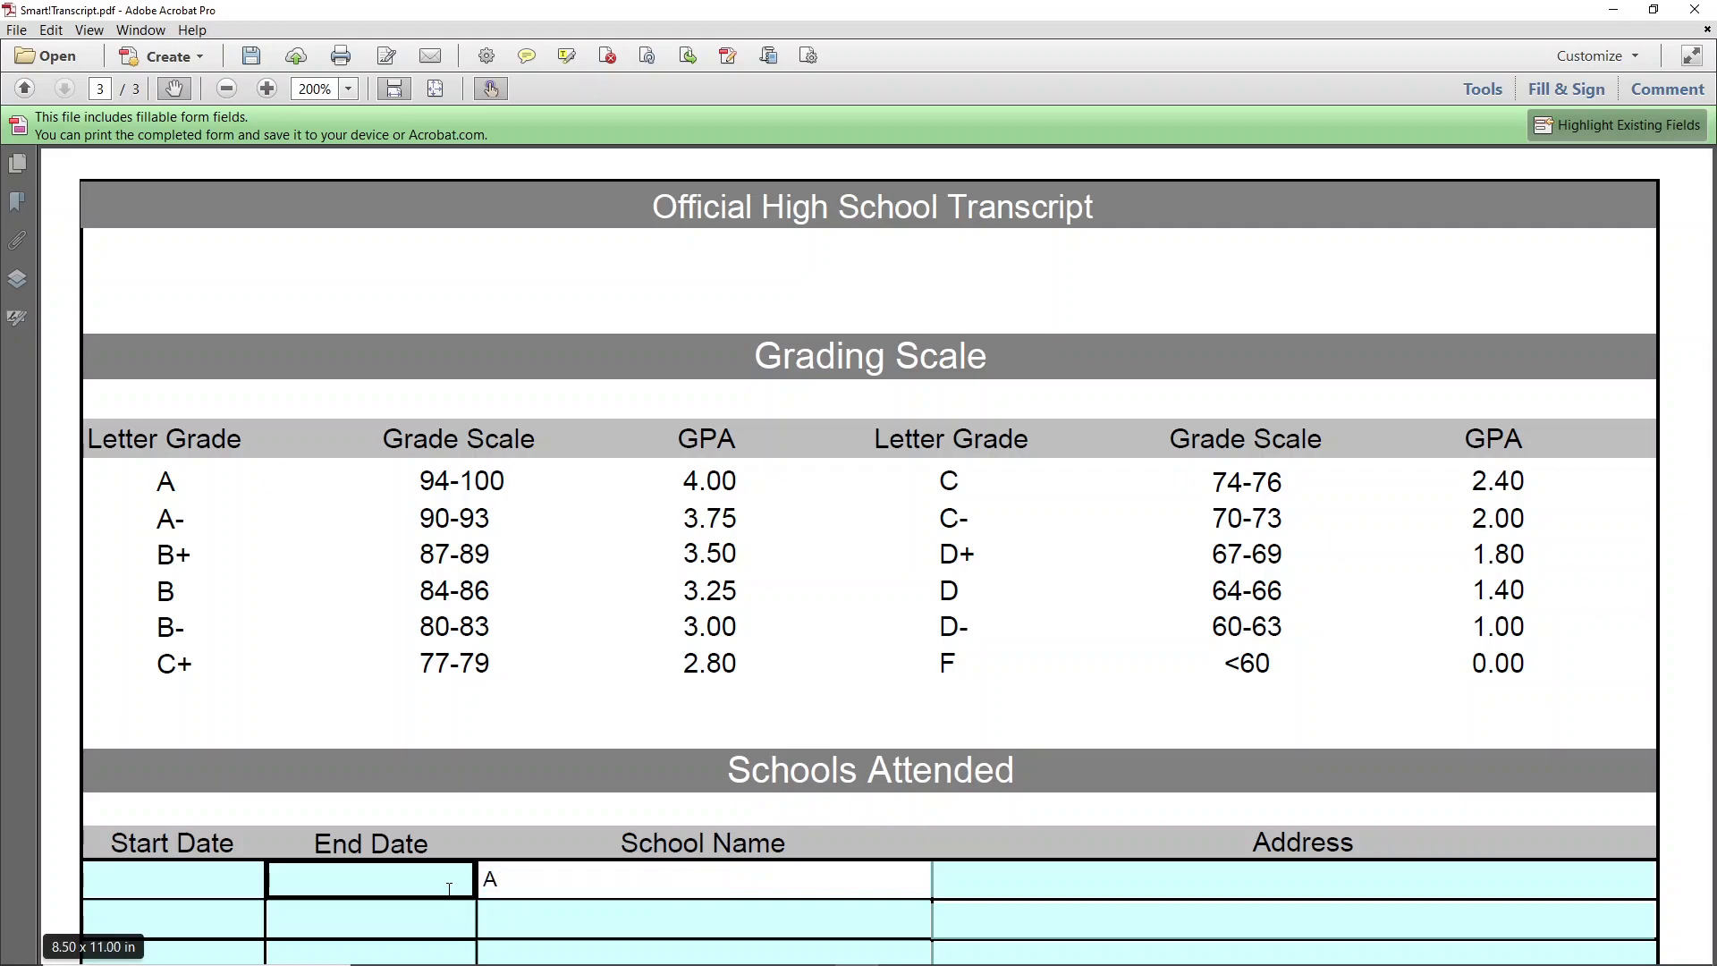
pyautogui.write('BC Coop')
pyautogui.press('Tab')
pyautogui.click(483, 881)
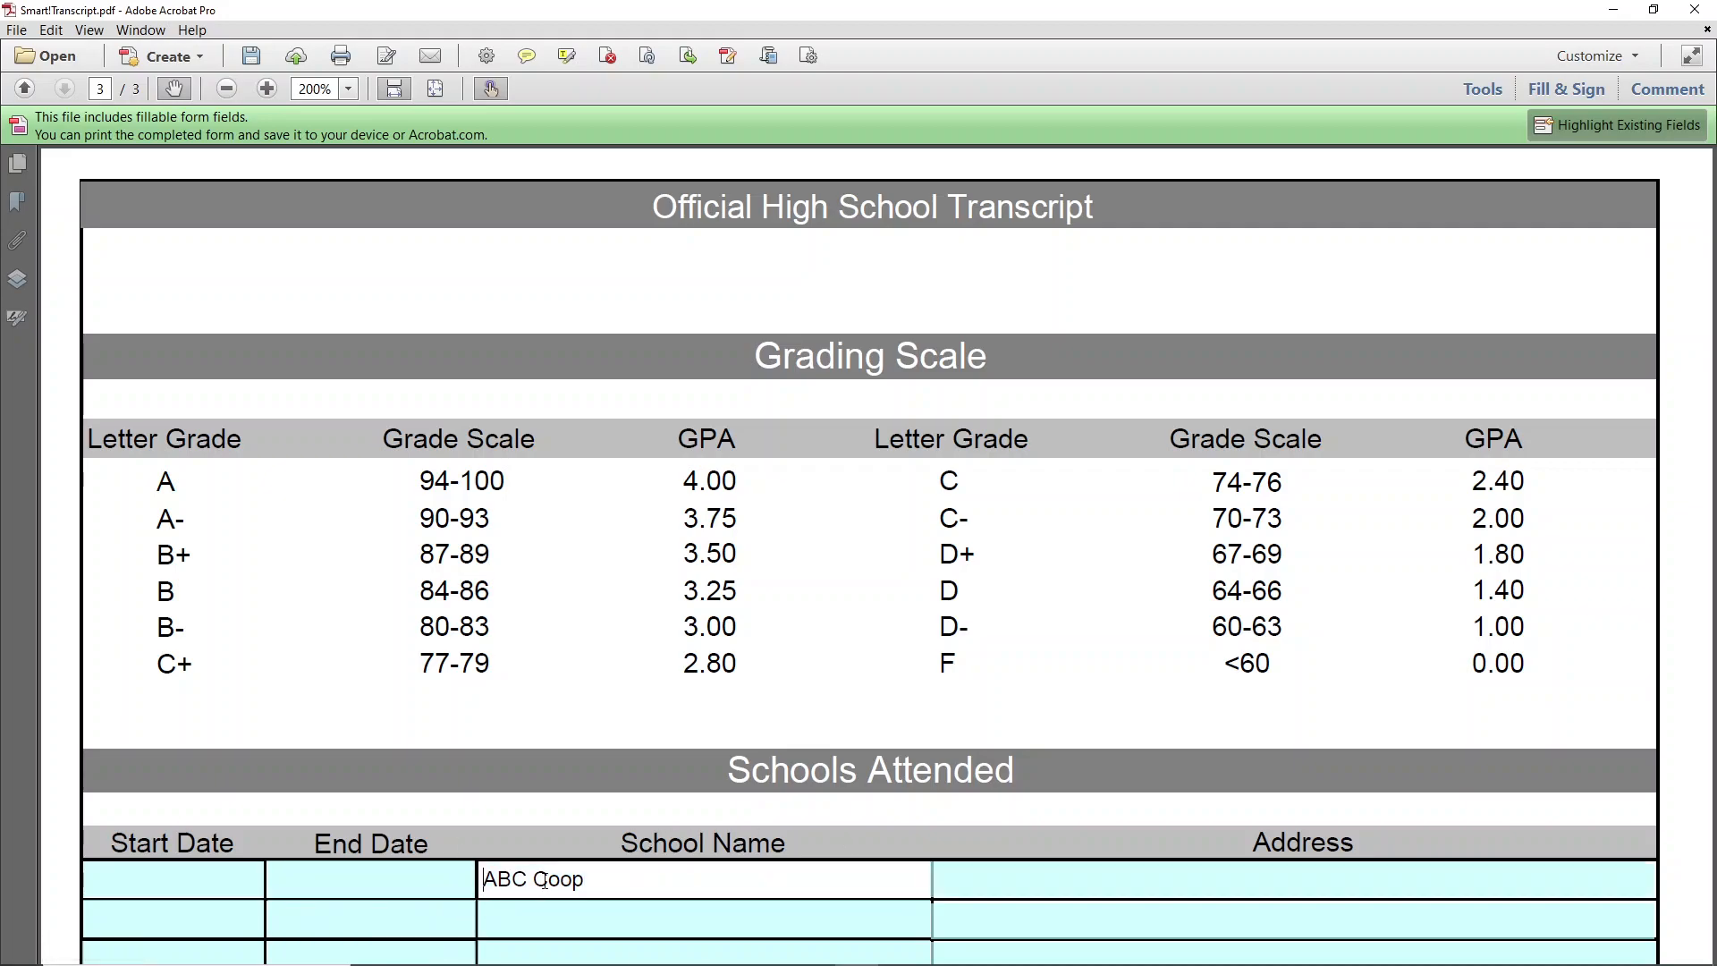
pyautogui.write('*')
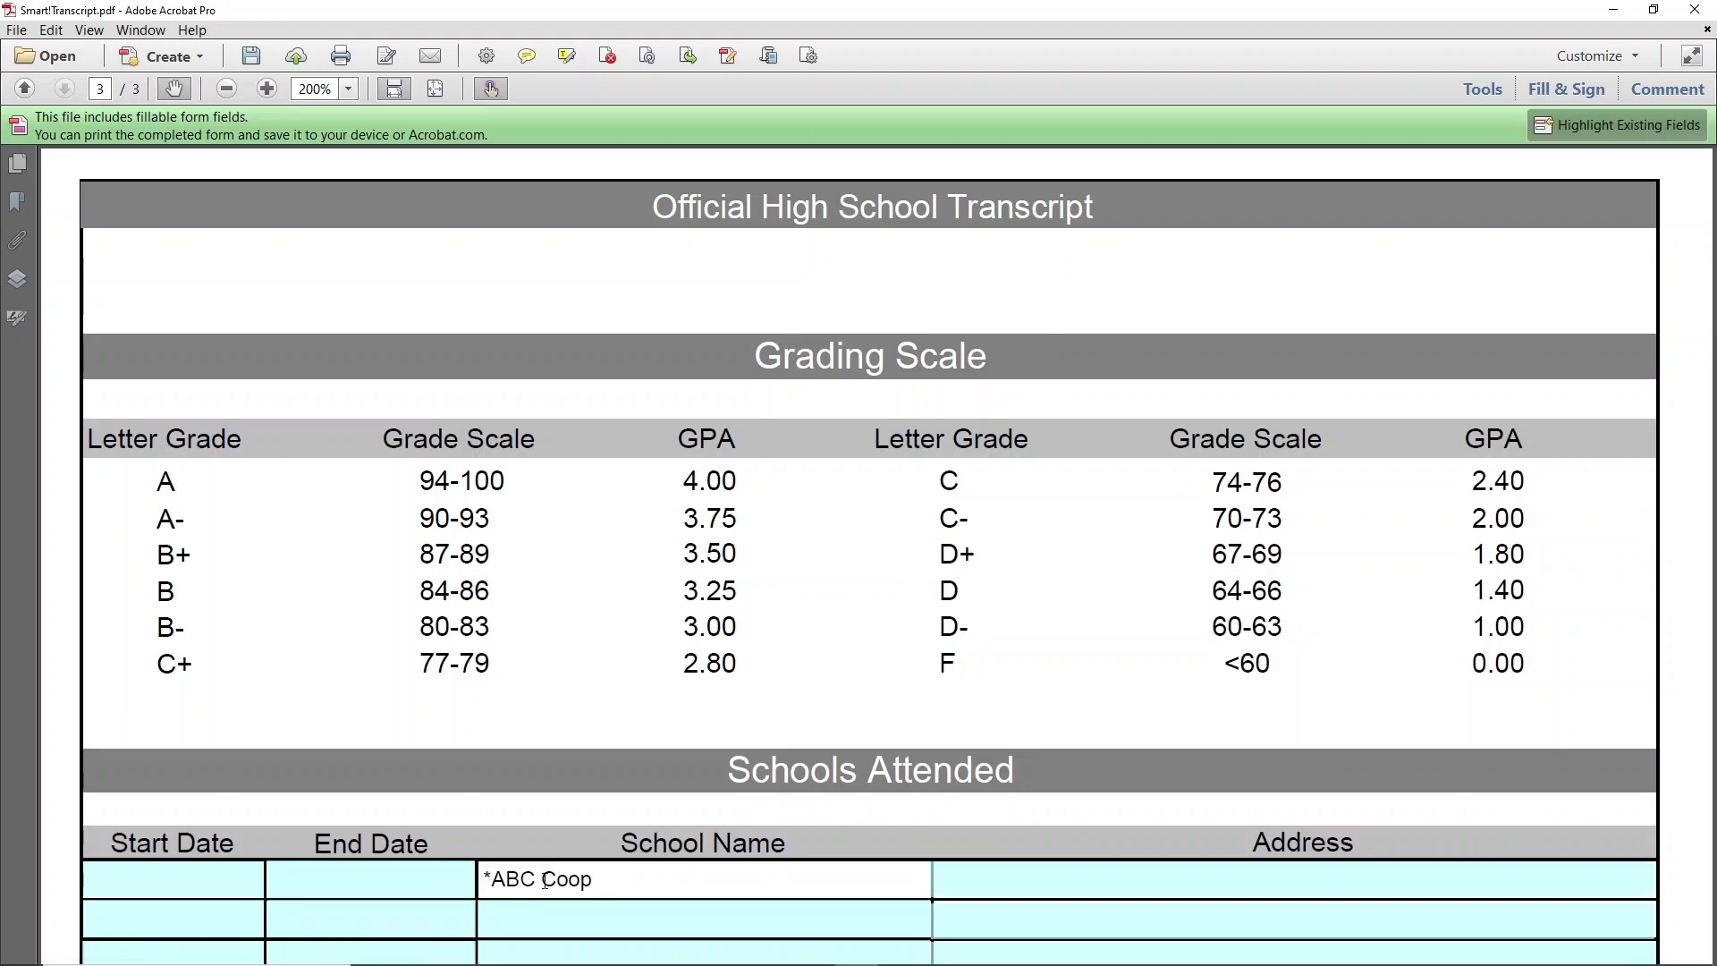
# - Return to the 9th Grade record on page 1 and set U.S. History's course type to S
pyautogui.click(24, 88)
pyautogui.click(23, 89)
pyautogui.scroll(-3, 506, 494)
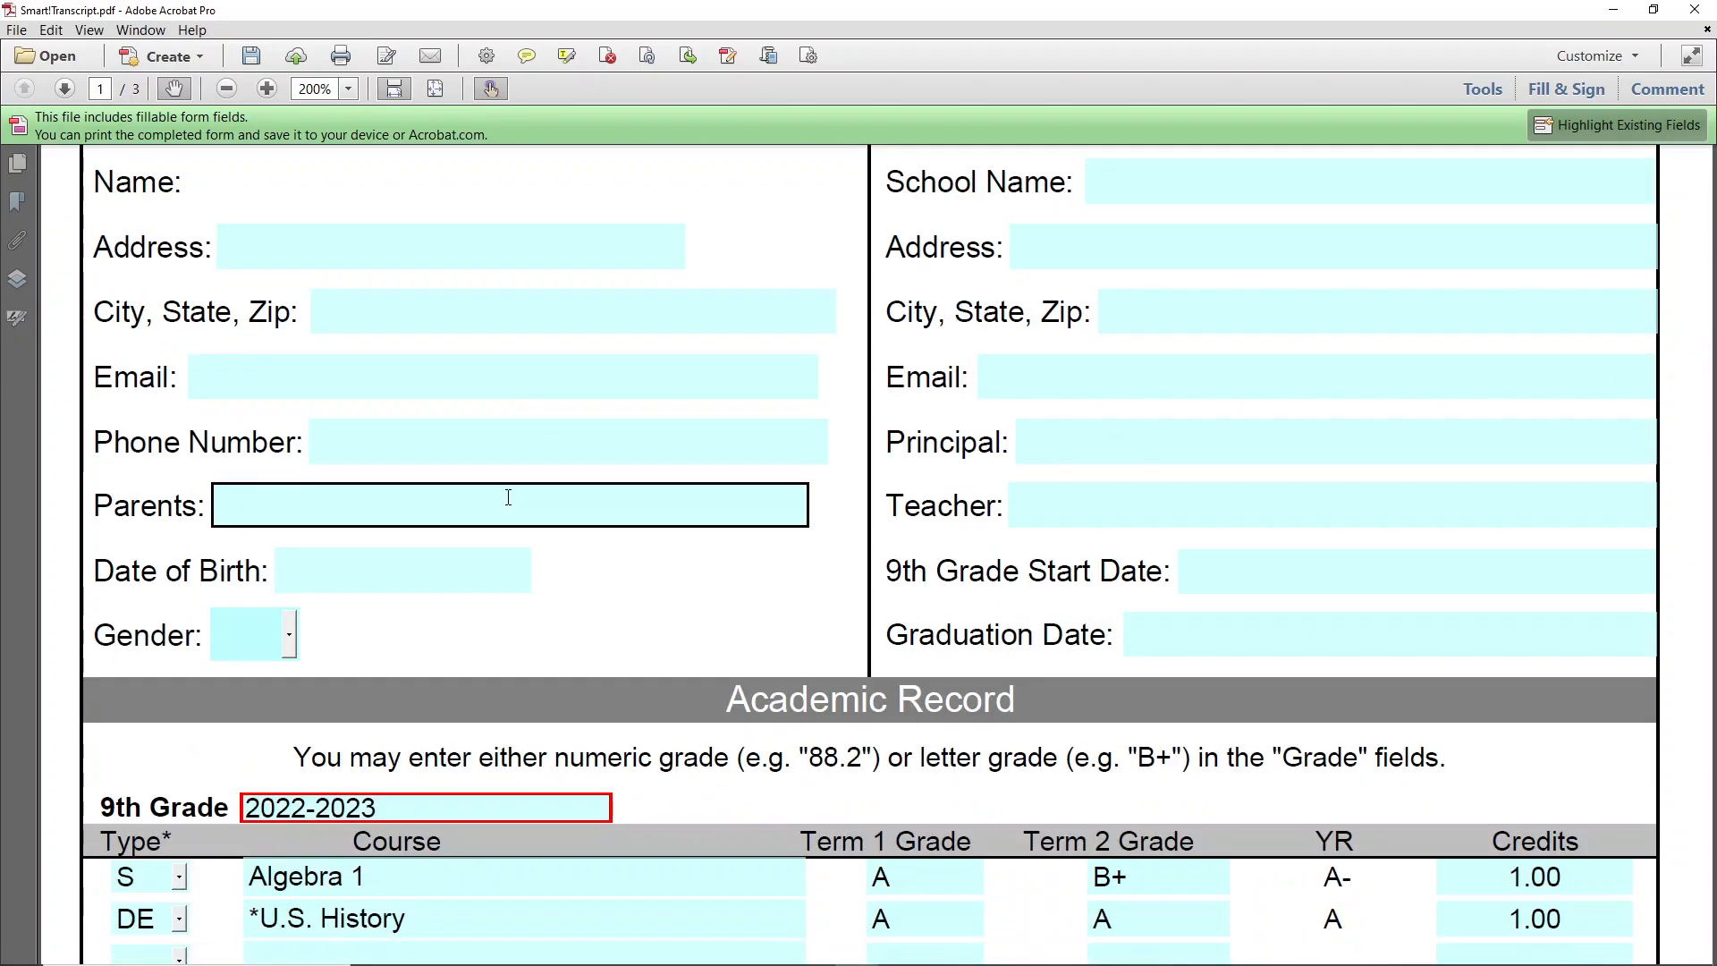
pyautogui.click(179, 833)
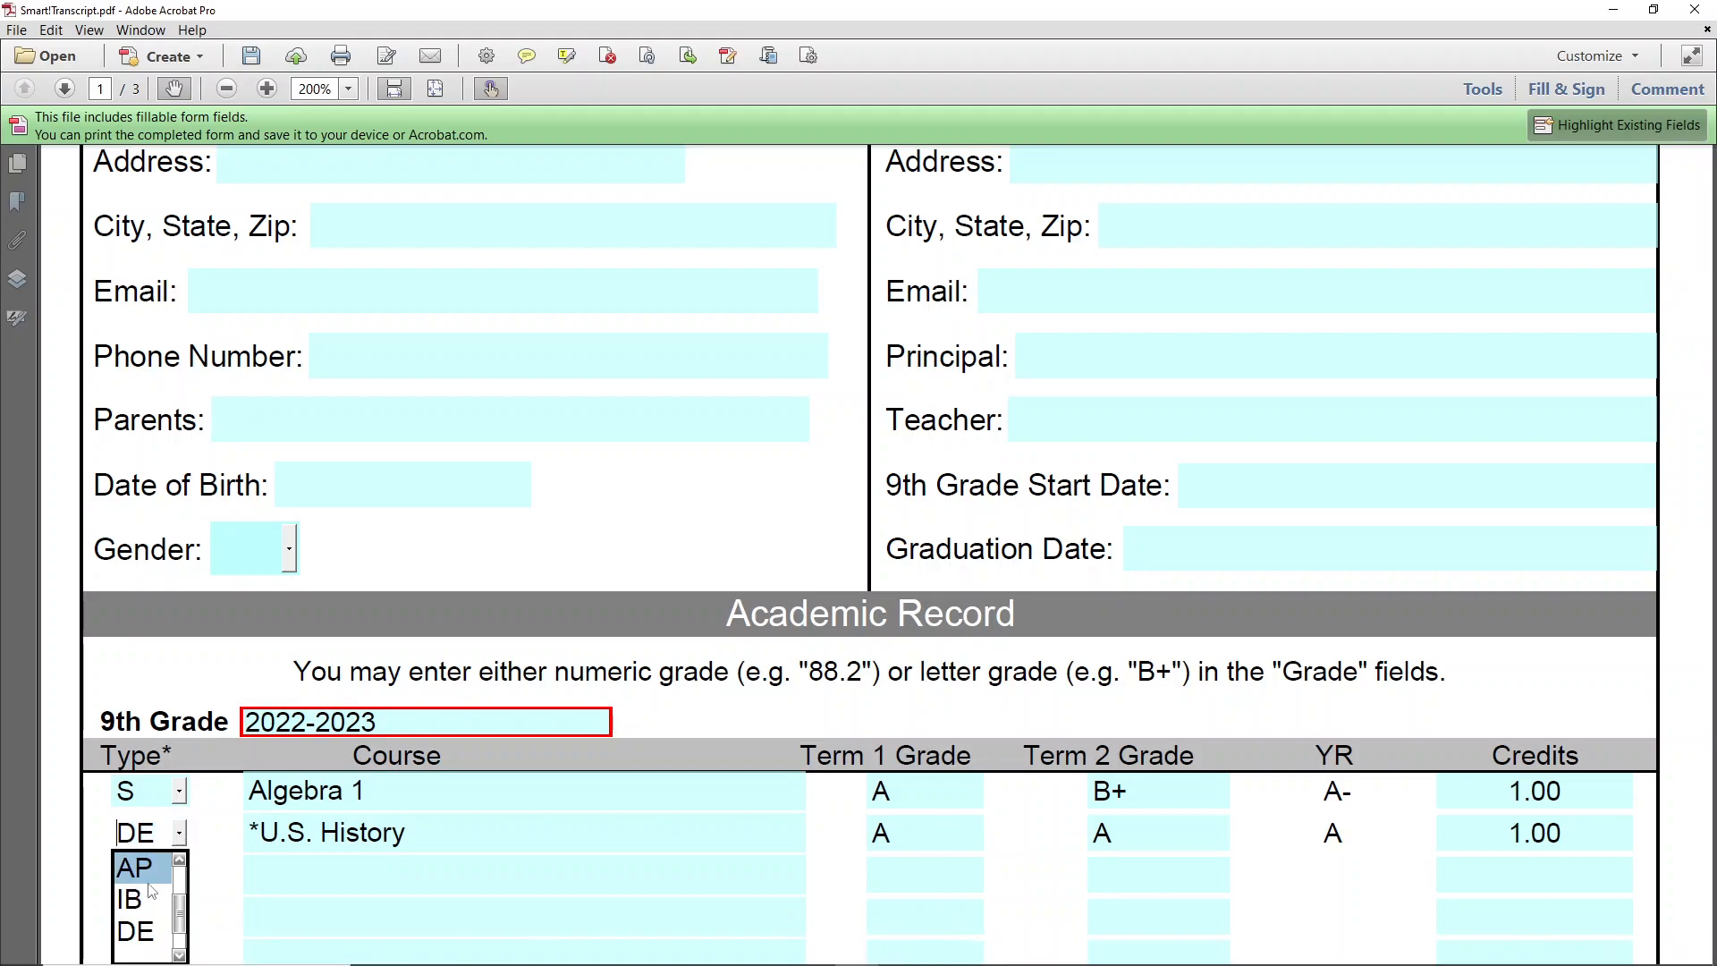
pyautogui.scroll(2, 179, 903)
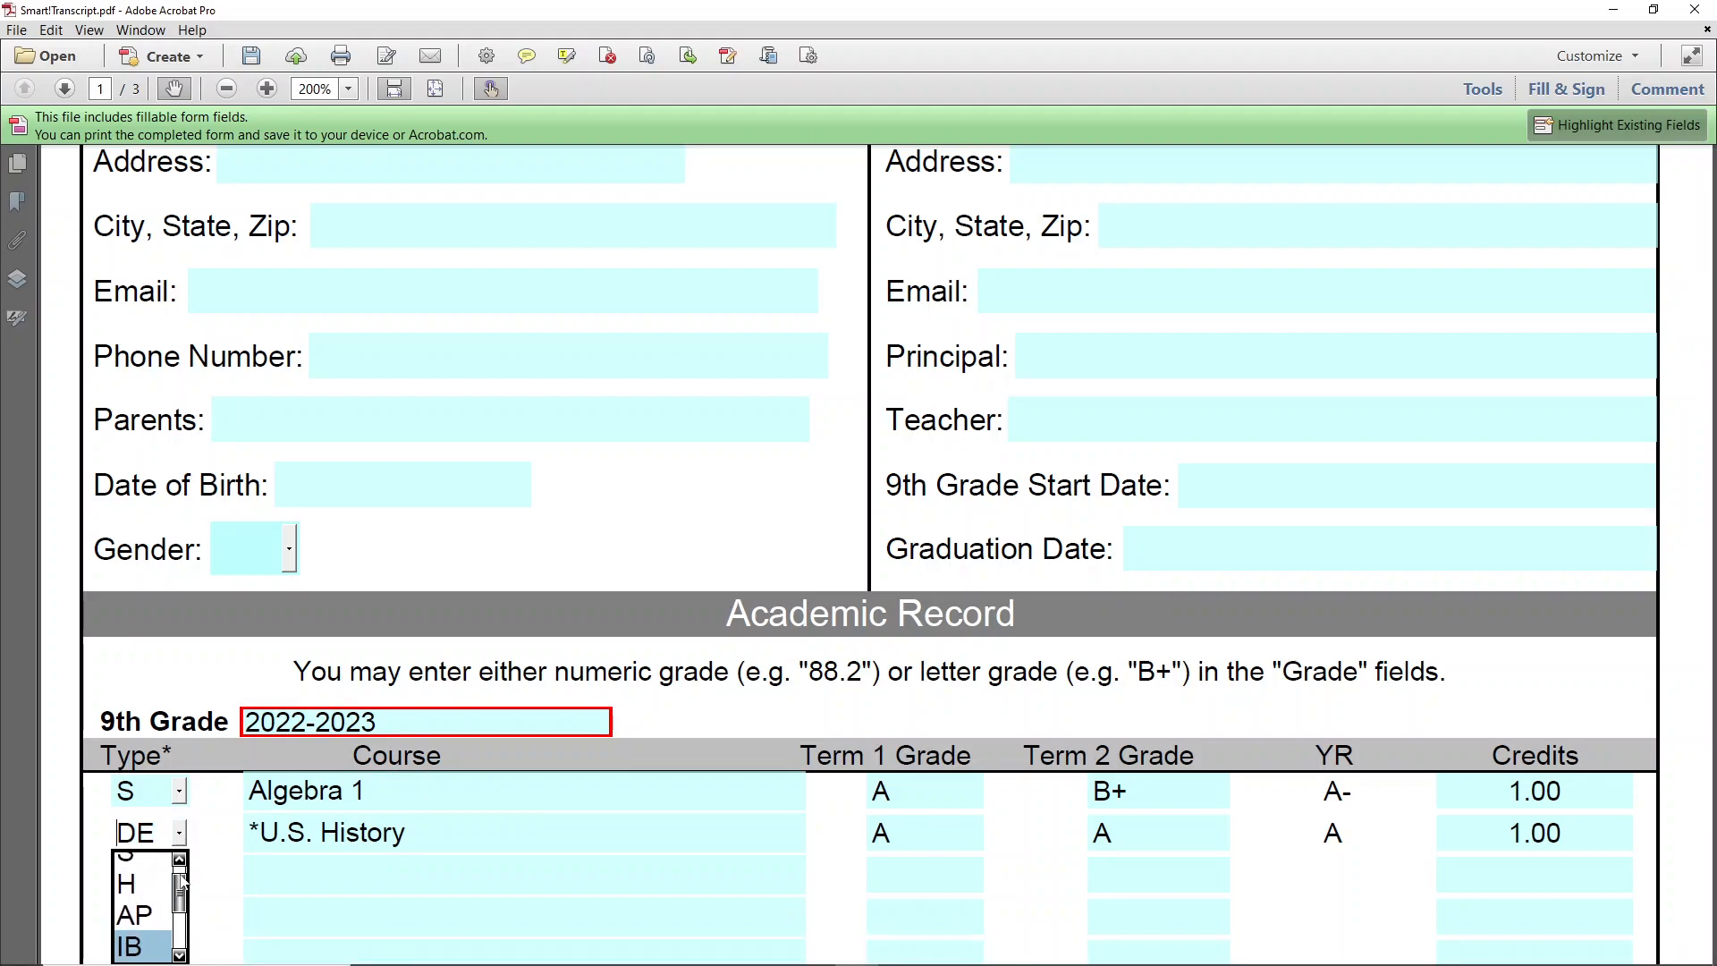
pyautogui.click(160, 879)
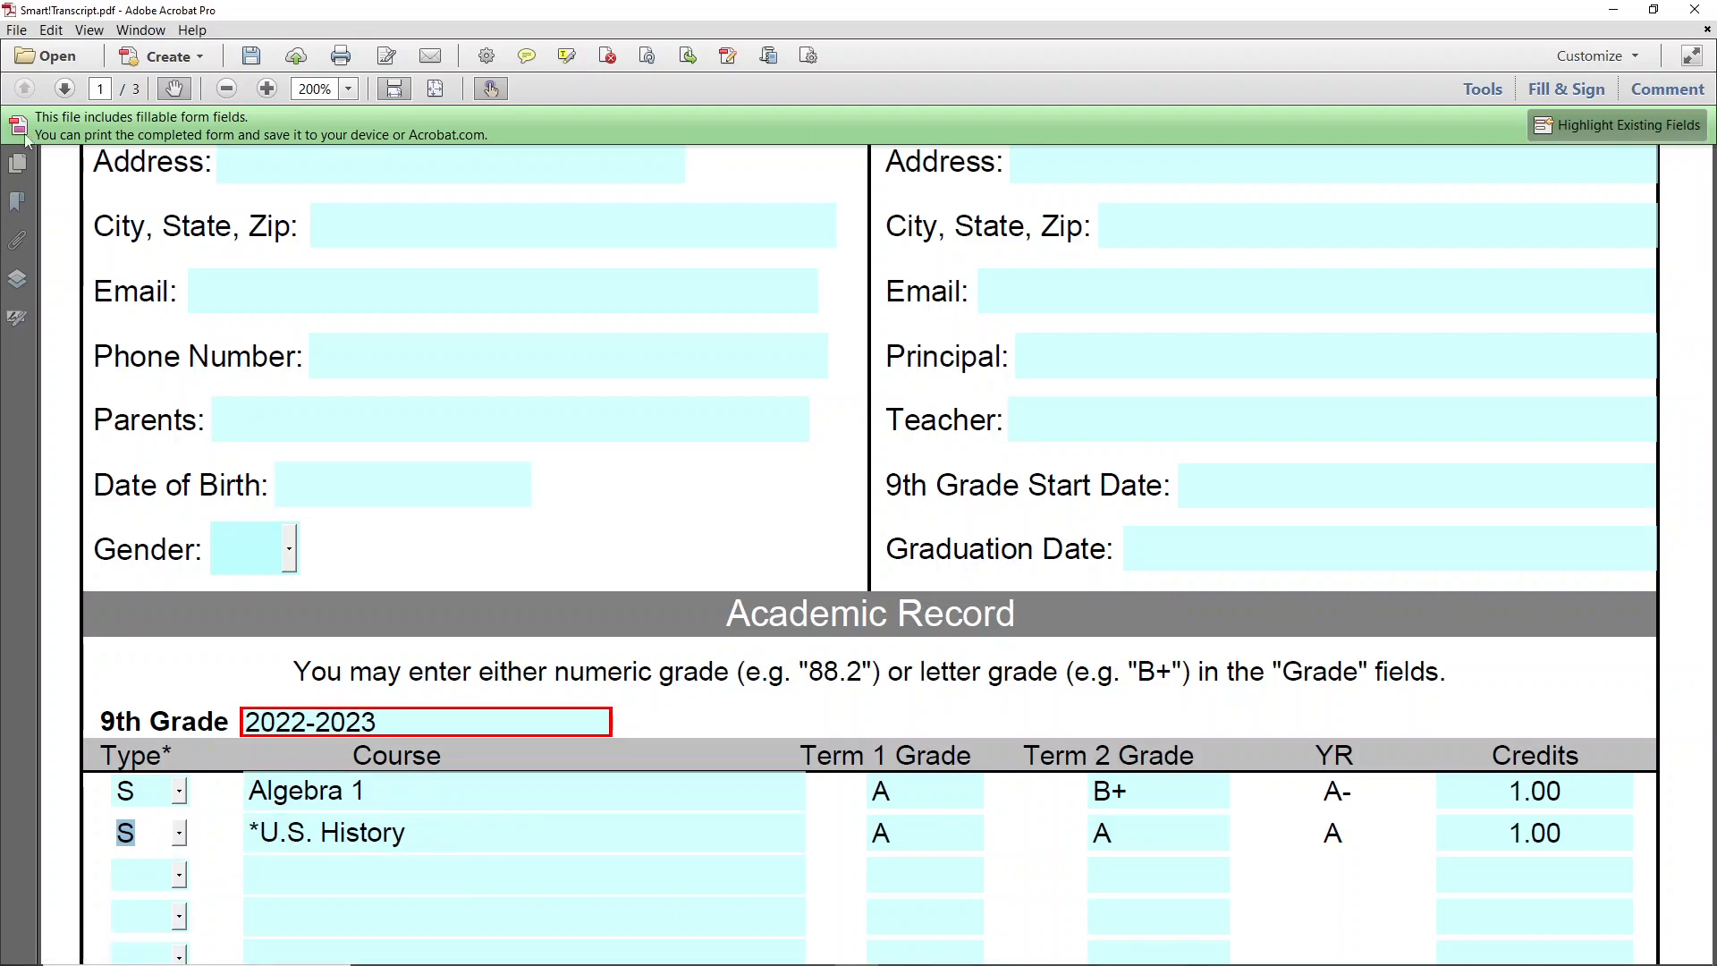
# - Go back to Schools Attended on page 3 and correct the first school's name to "*ABC Co-op"
pyautogui.click(66, 90)
pyautogui.click(66, 90)
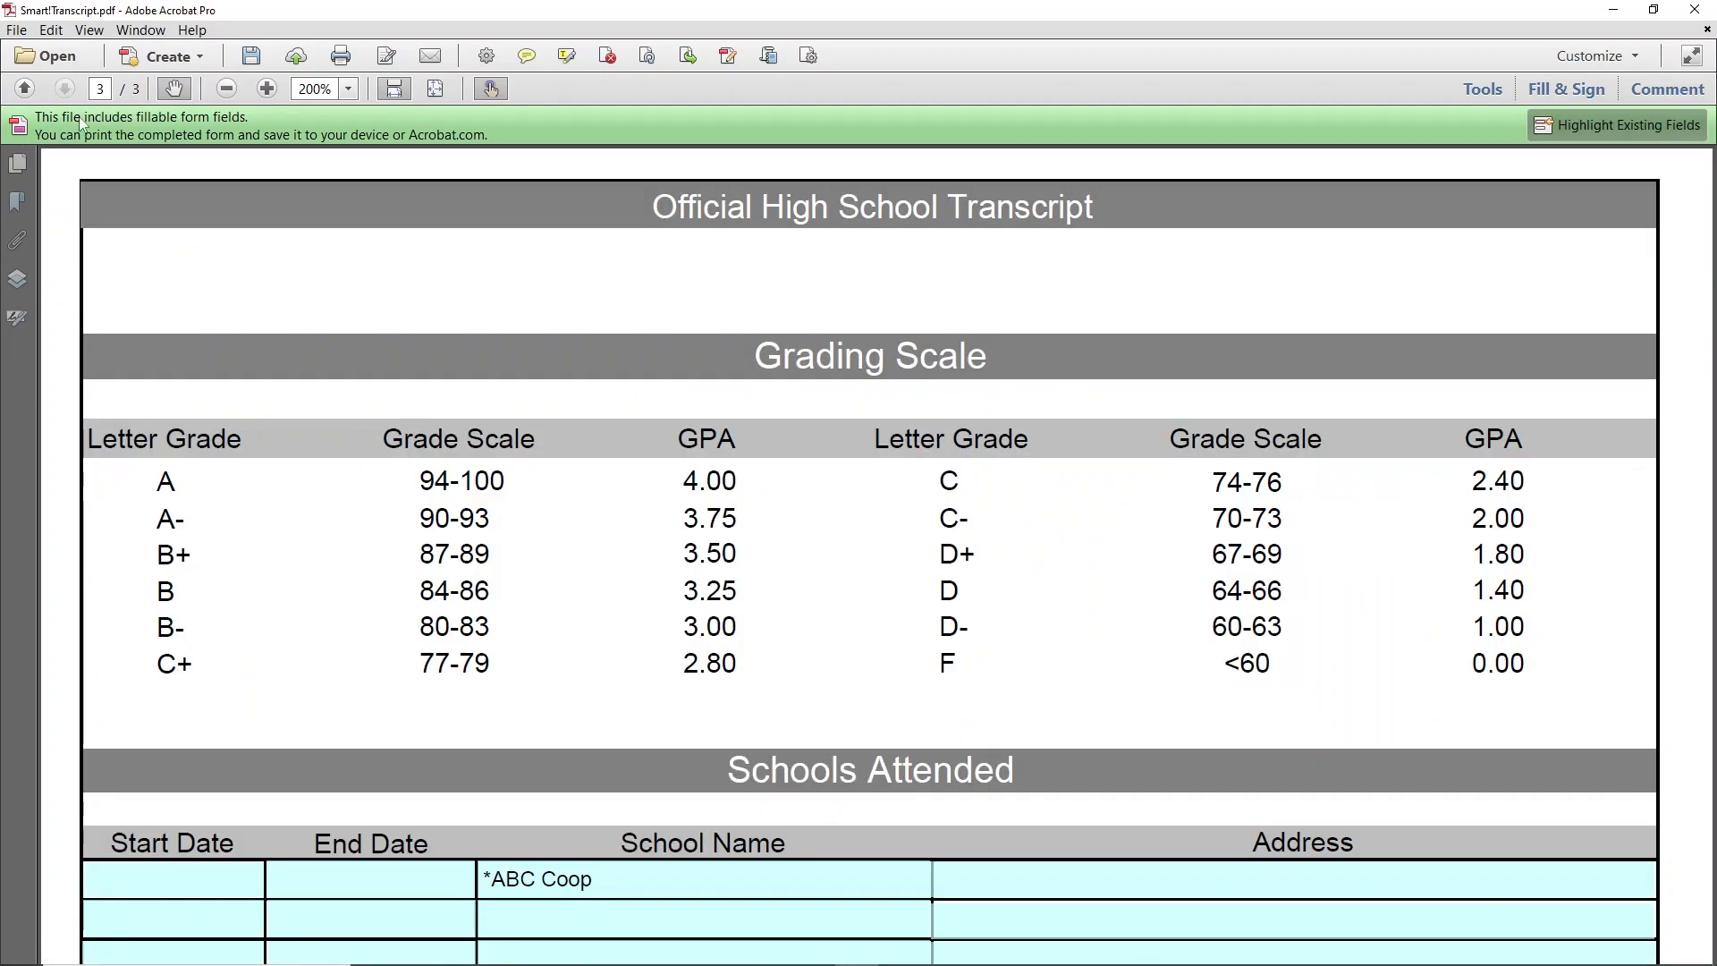
pyautogui.scroll(-3, 675, 657)
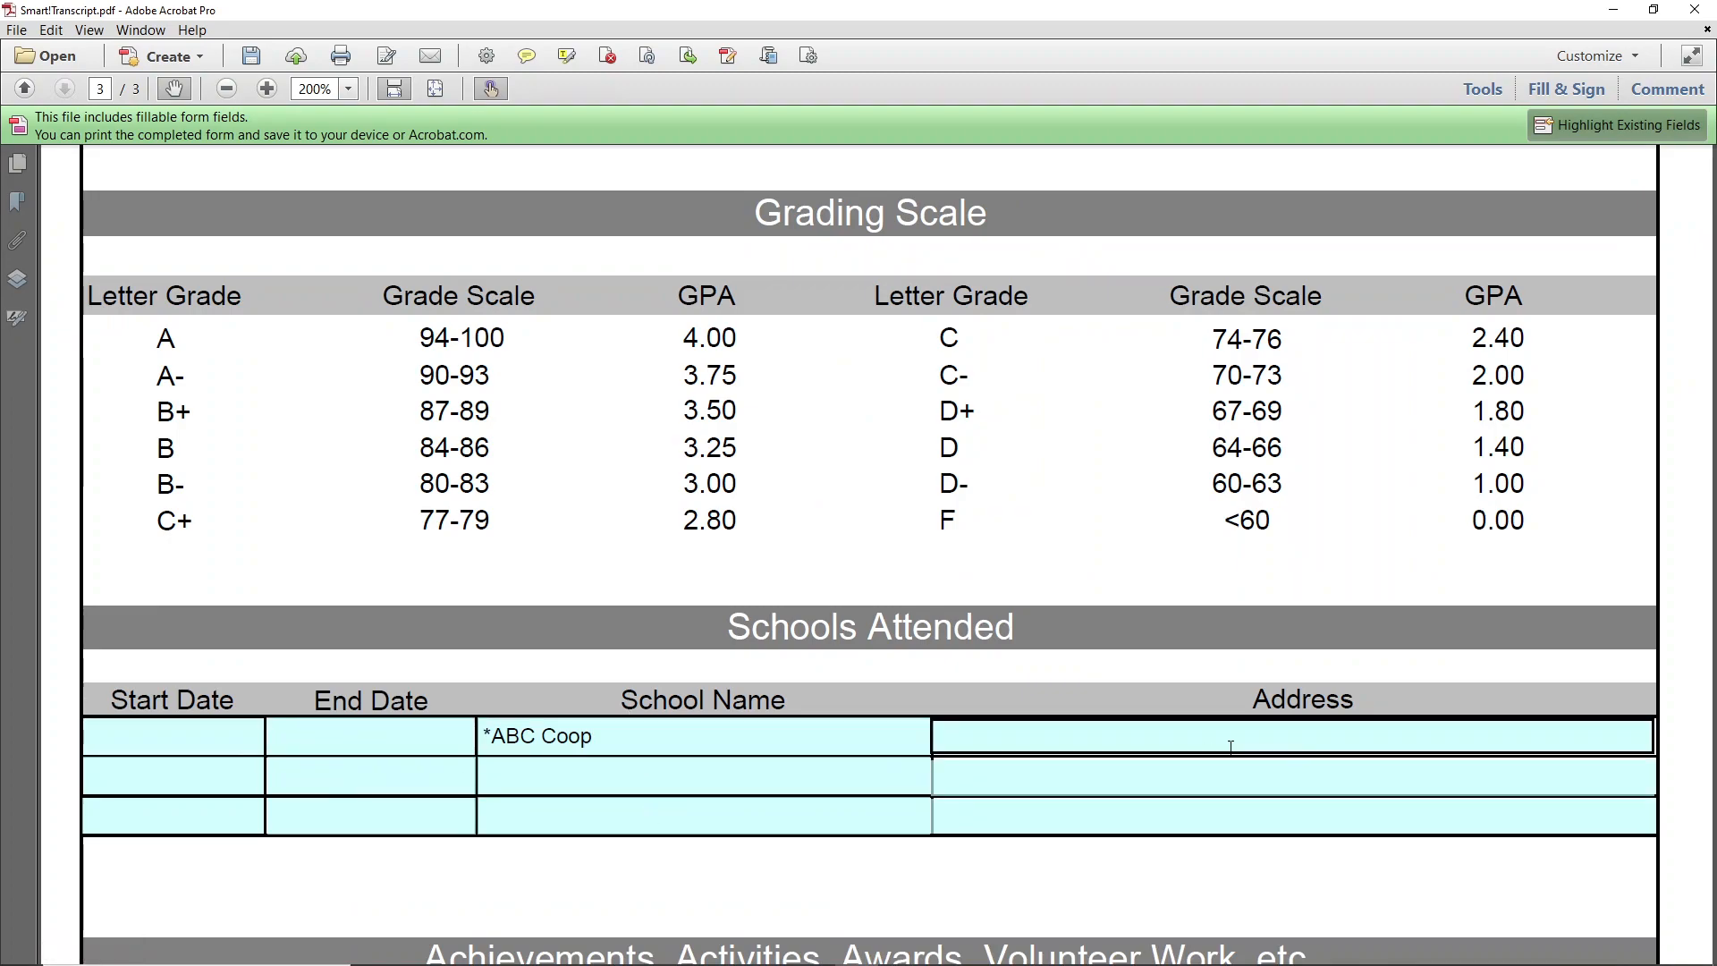
pyautogui.click(573, 741)
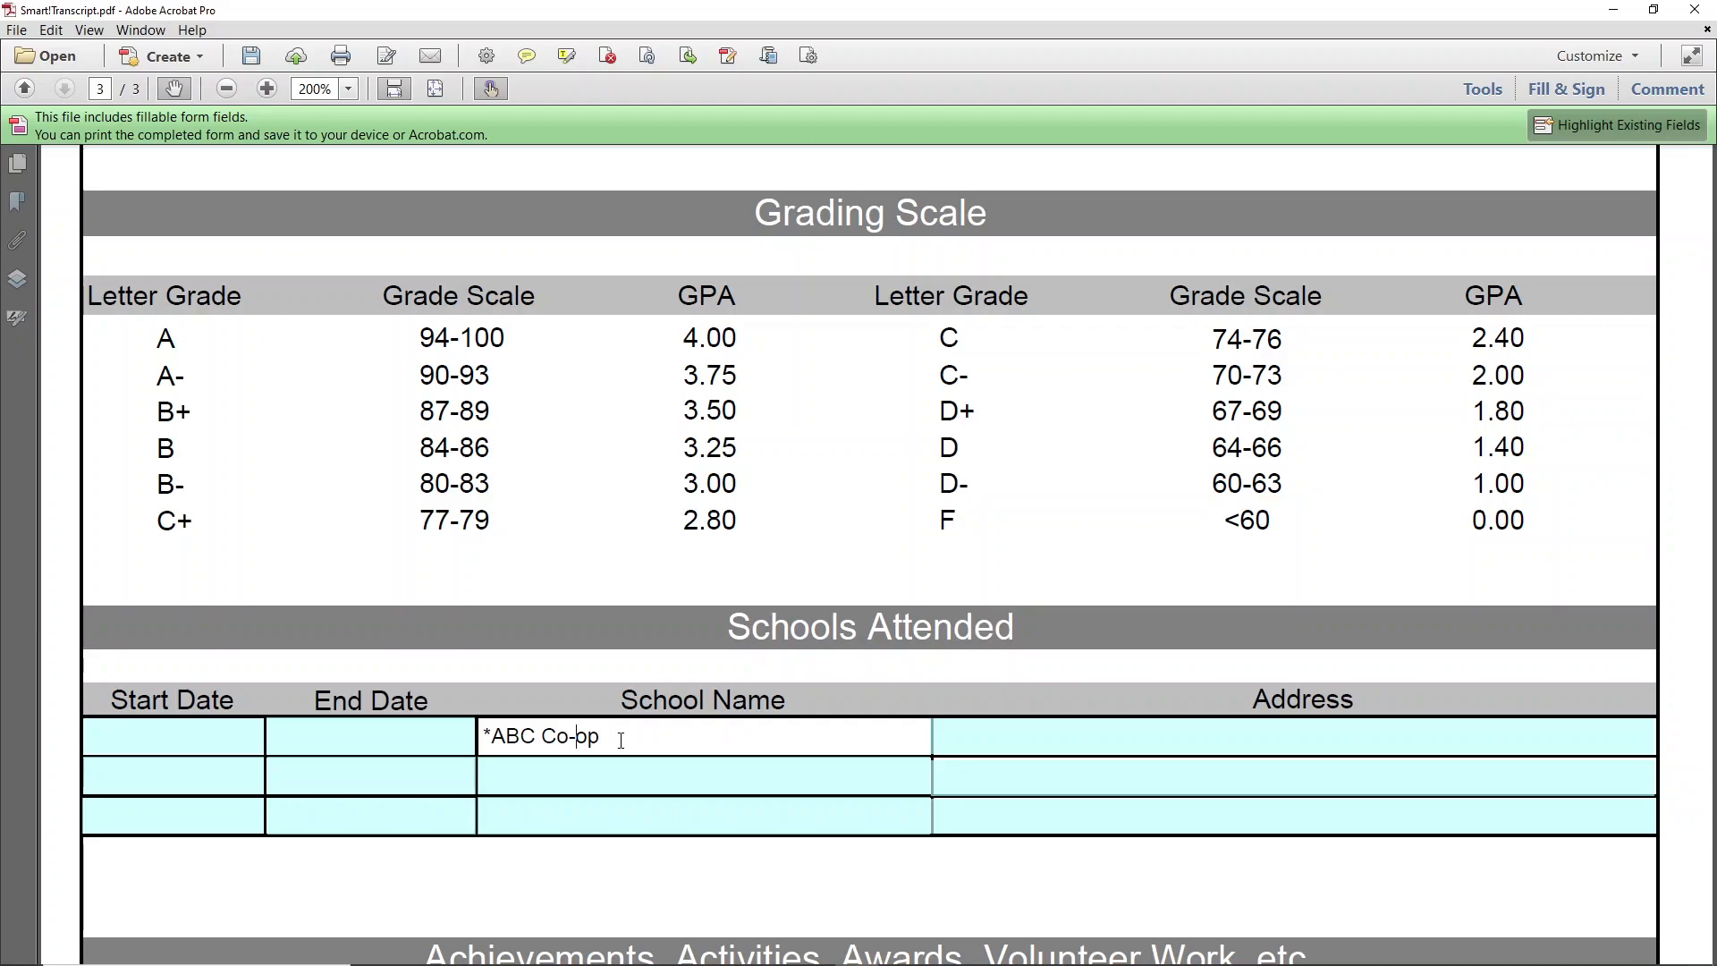
pyautogui.click(600, 762)
pyautogui.click(592, 744)
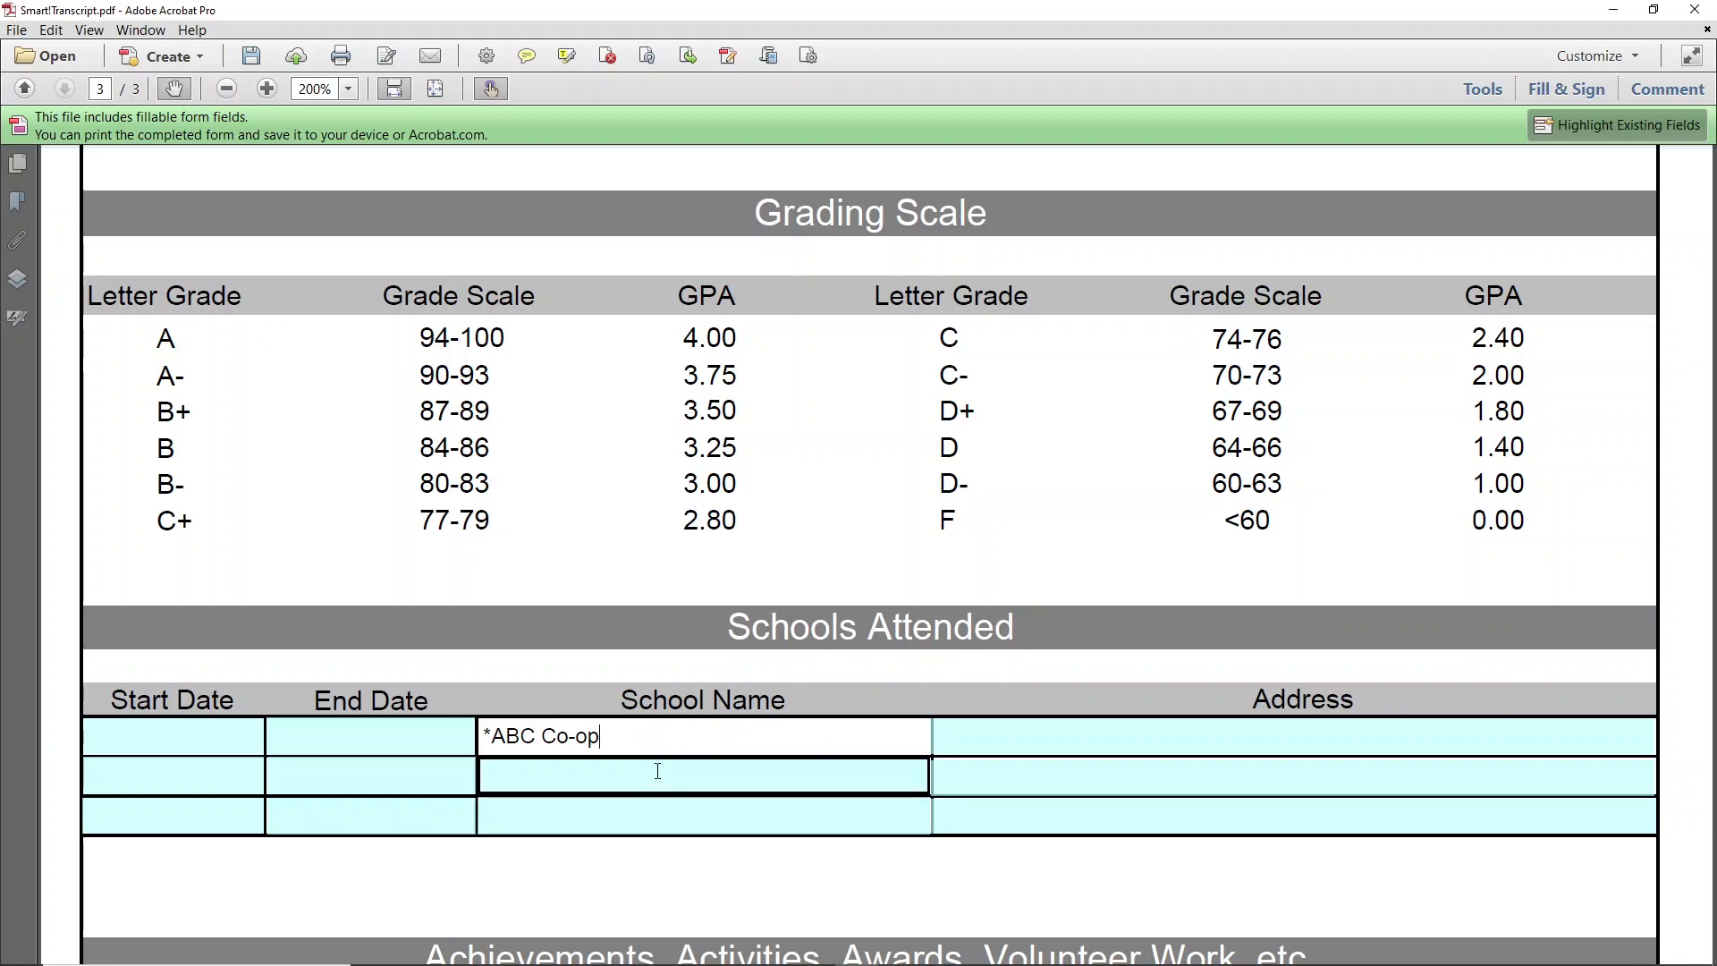
# - Replace the school name after the asterisk in the first Schools Attended row so it reads "*Liberty University"
pyautogui.click(659, 773)
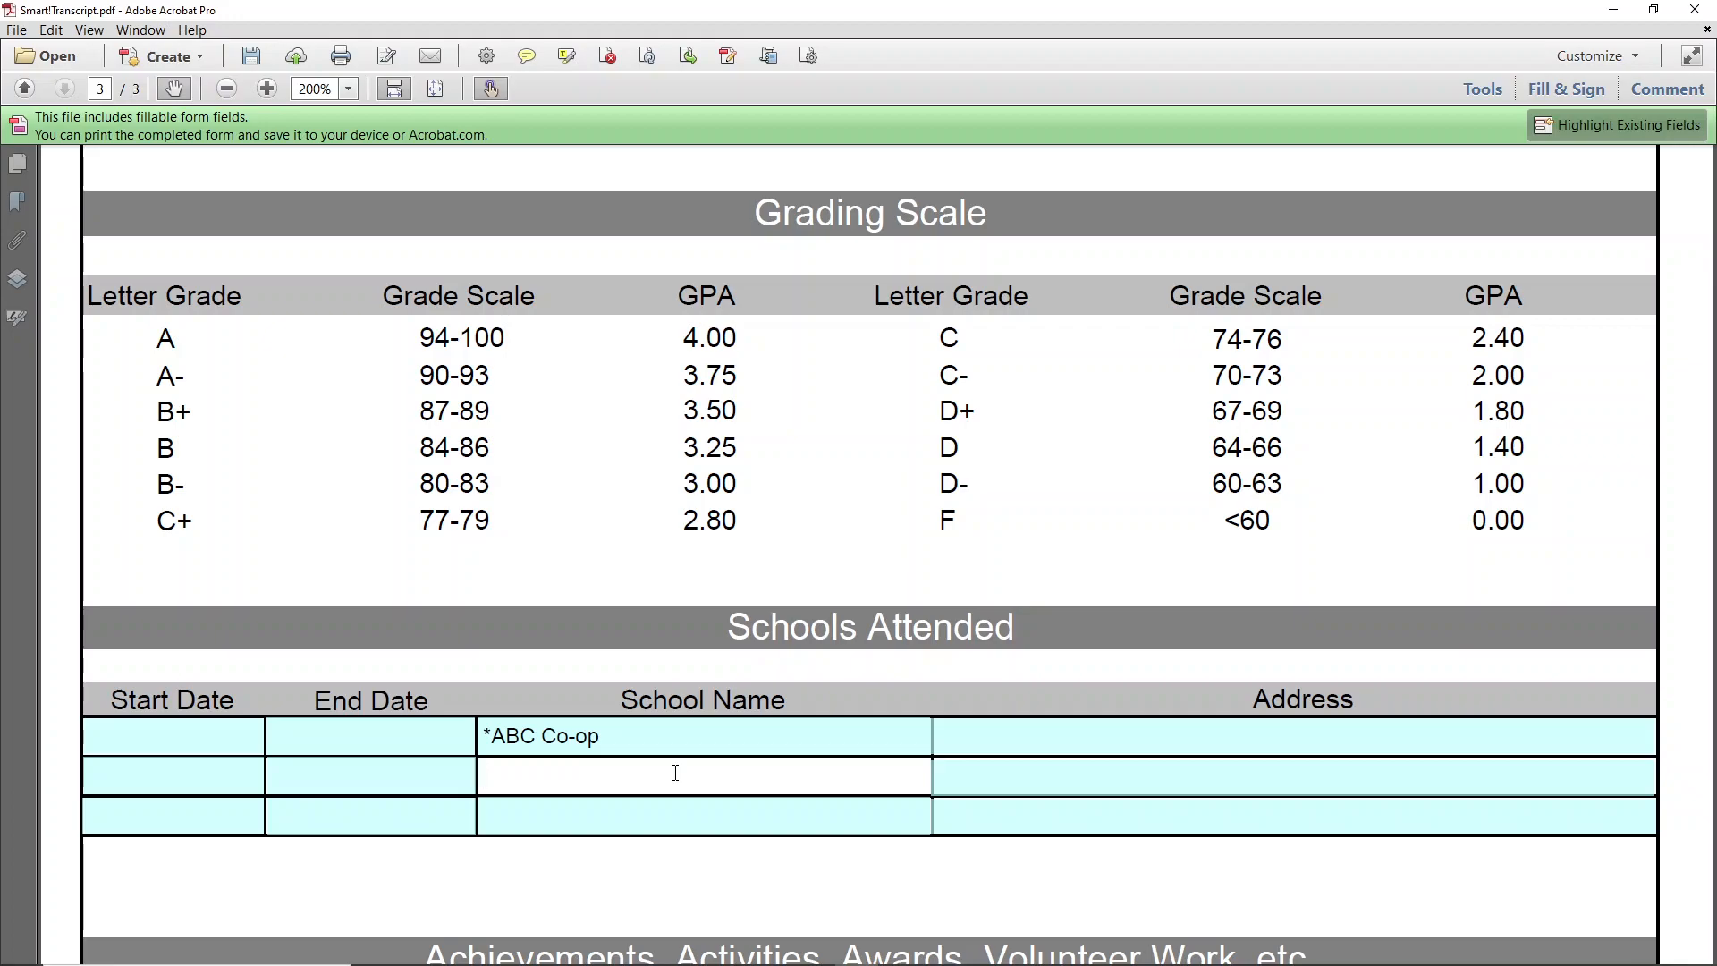
pyautogui.click(615, 744)
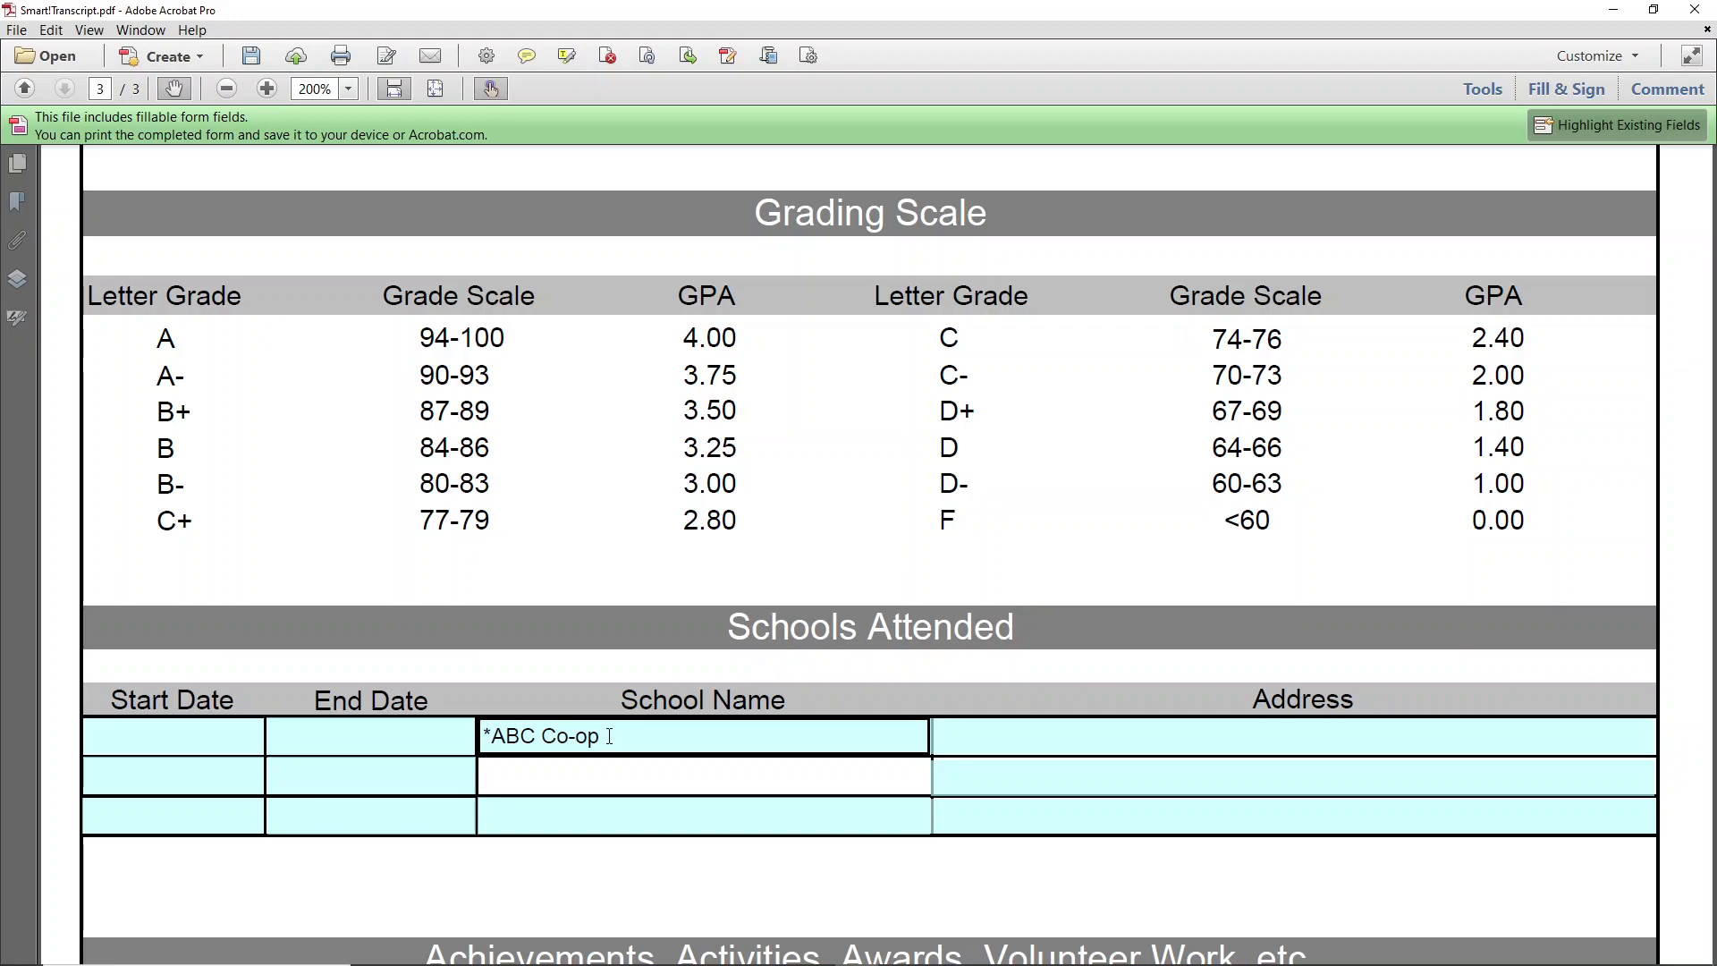
pyautogui.moveTo(608, 735); pyautogui.dragTo(500, 745)
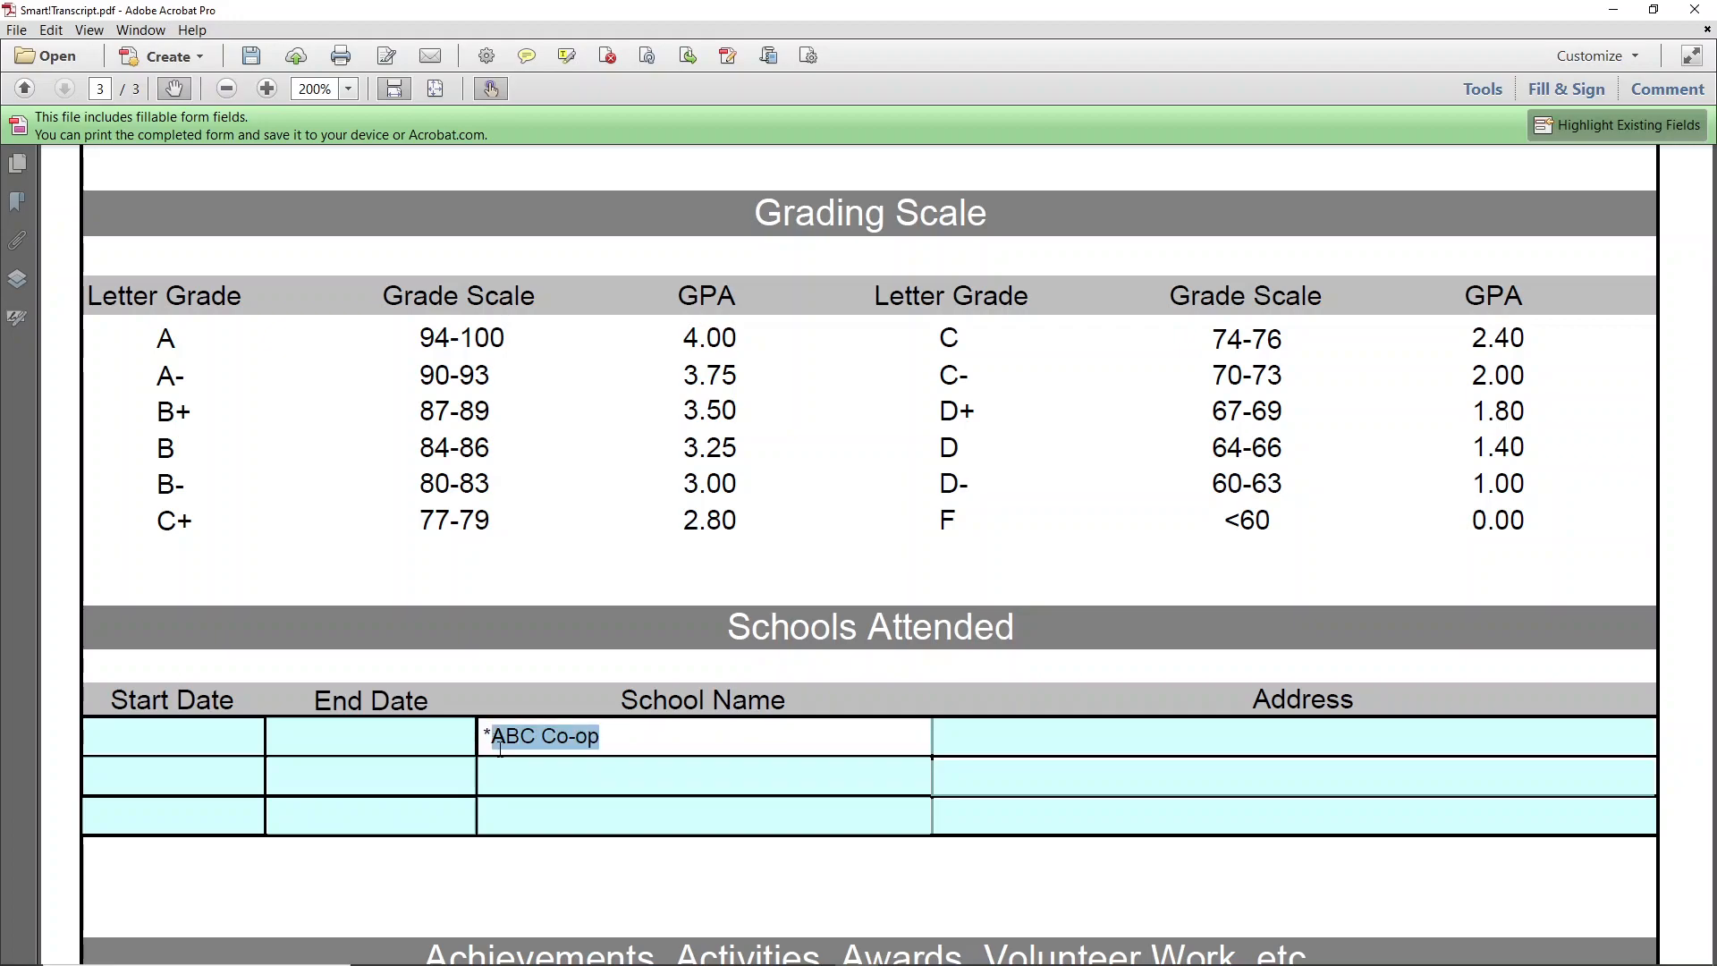
pyautogui.write('Libert')
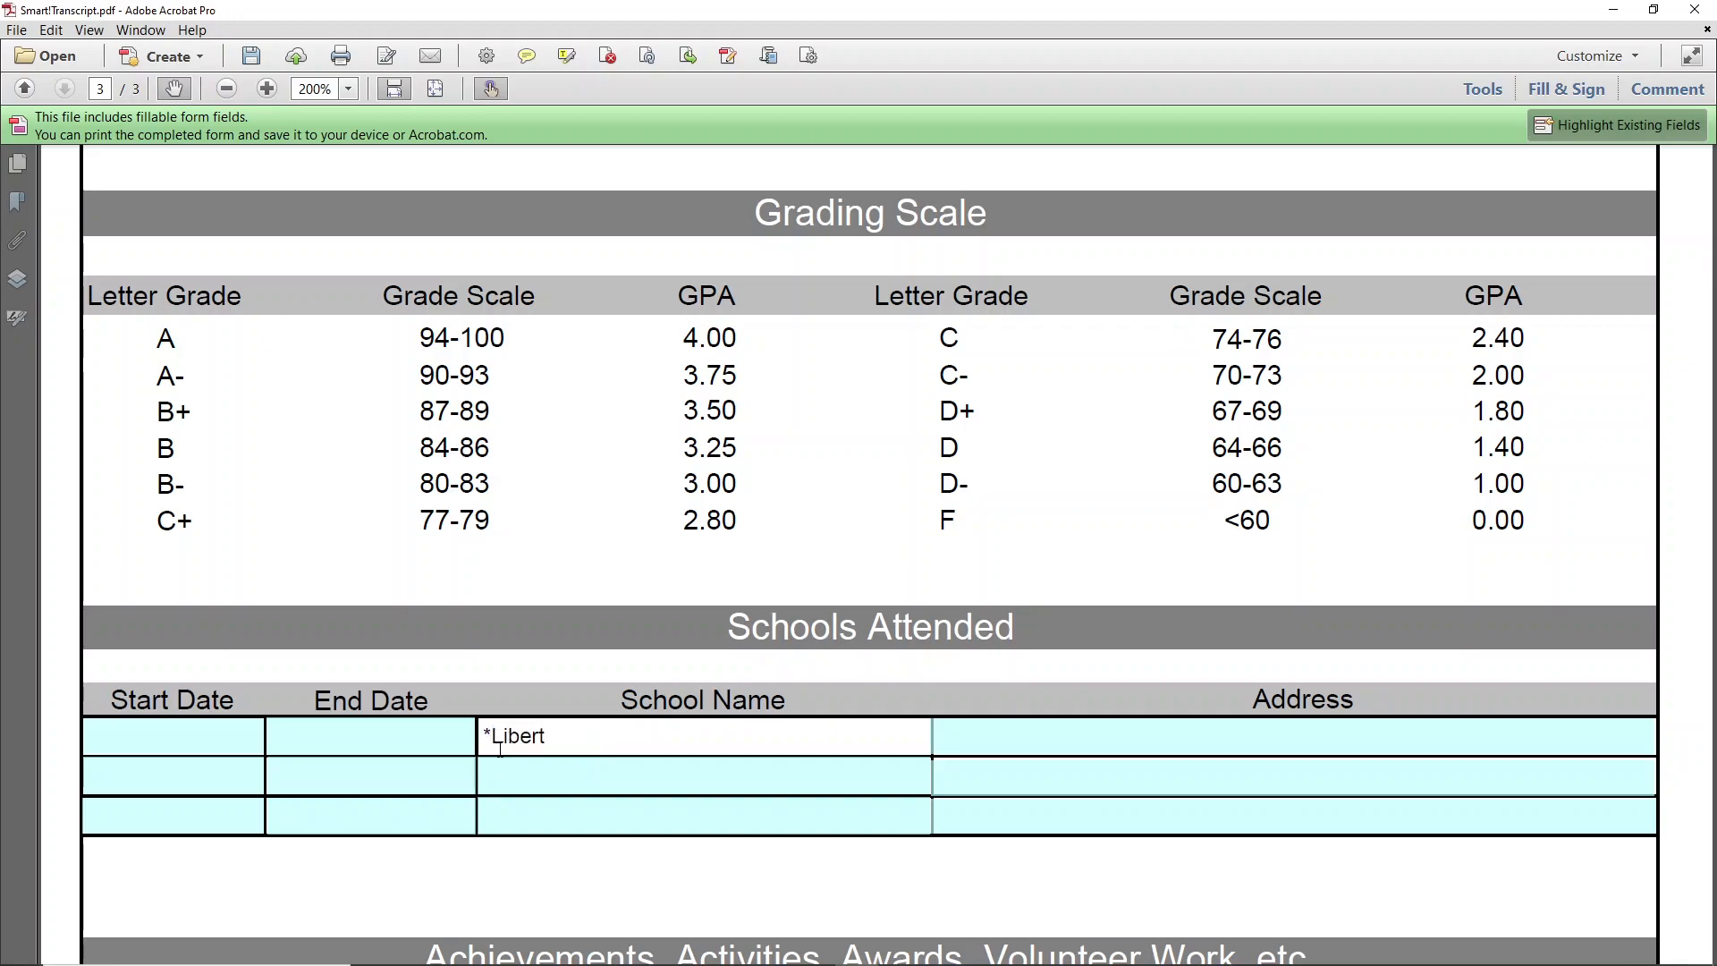
pyautogui.write('y University')
pyautogui.press('Return')
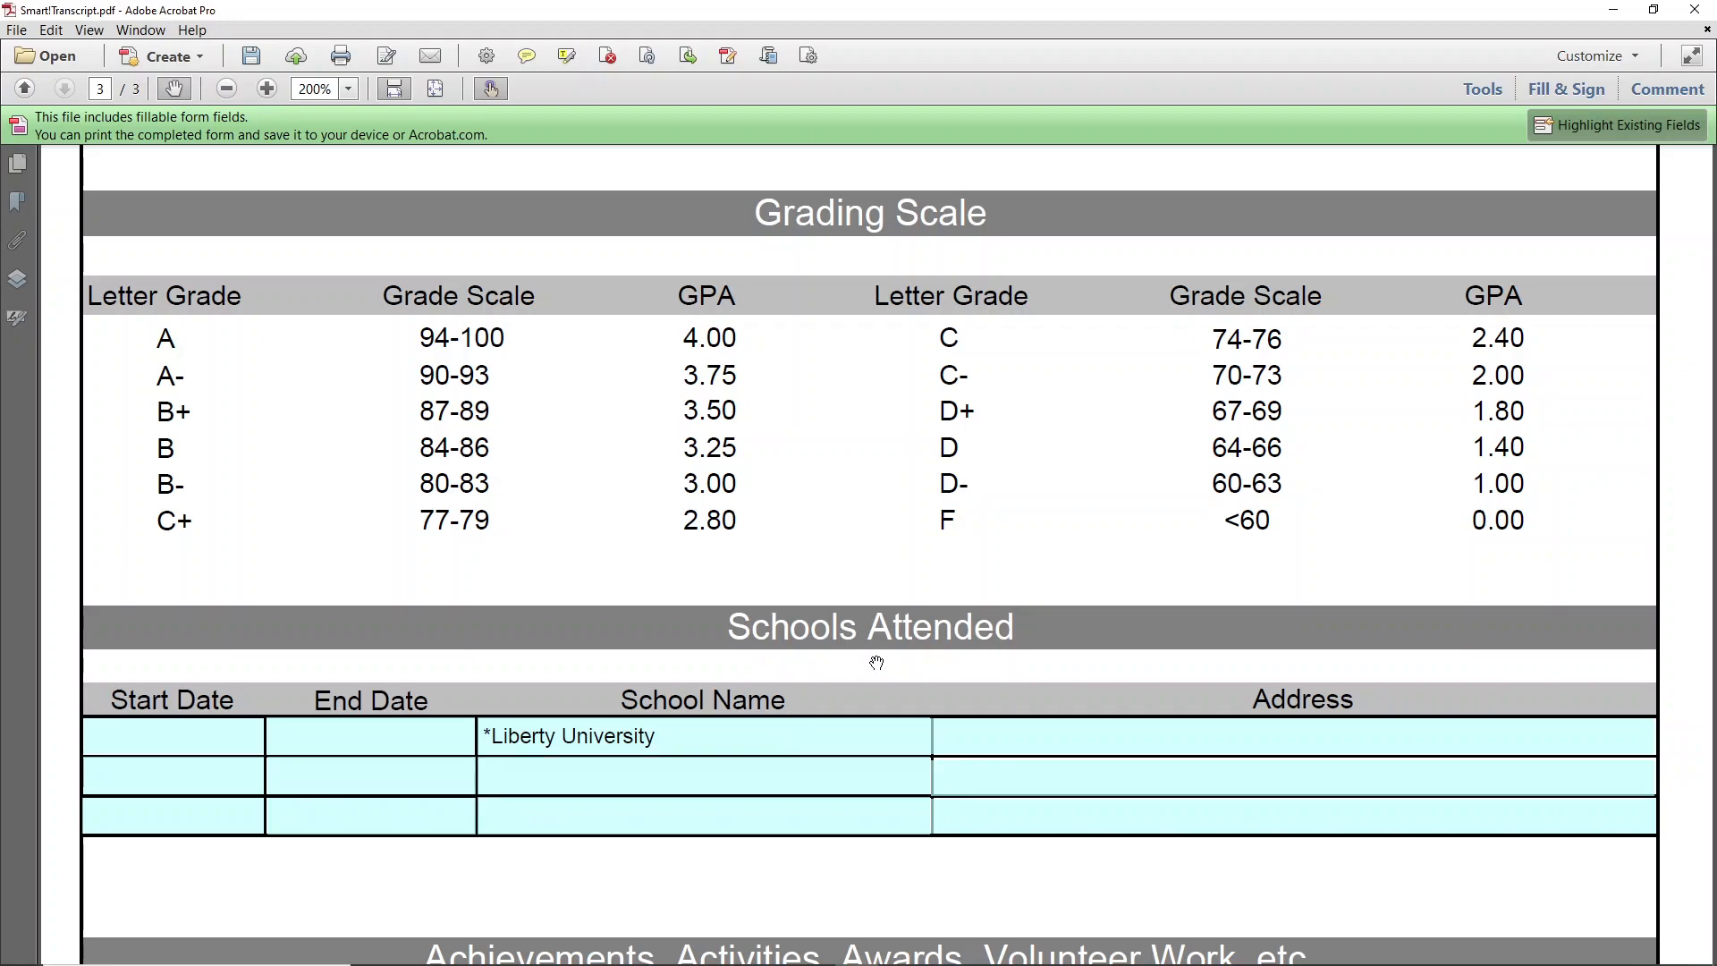
# - Enter "SEE ATTACHED STUDENT RESUME" as the first description in the Achievements, Activities, Awards, Volunteer Work section
pyautogui.scroll(-2, 876, 662)
pyautogui.scroll(-5, 876, 662)
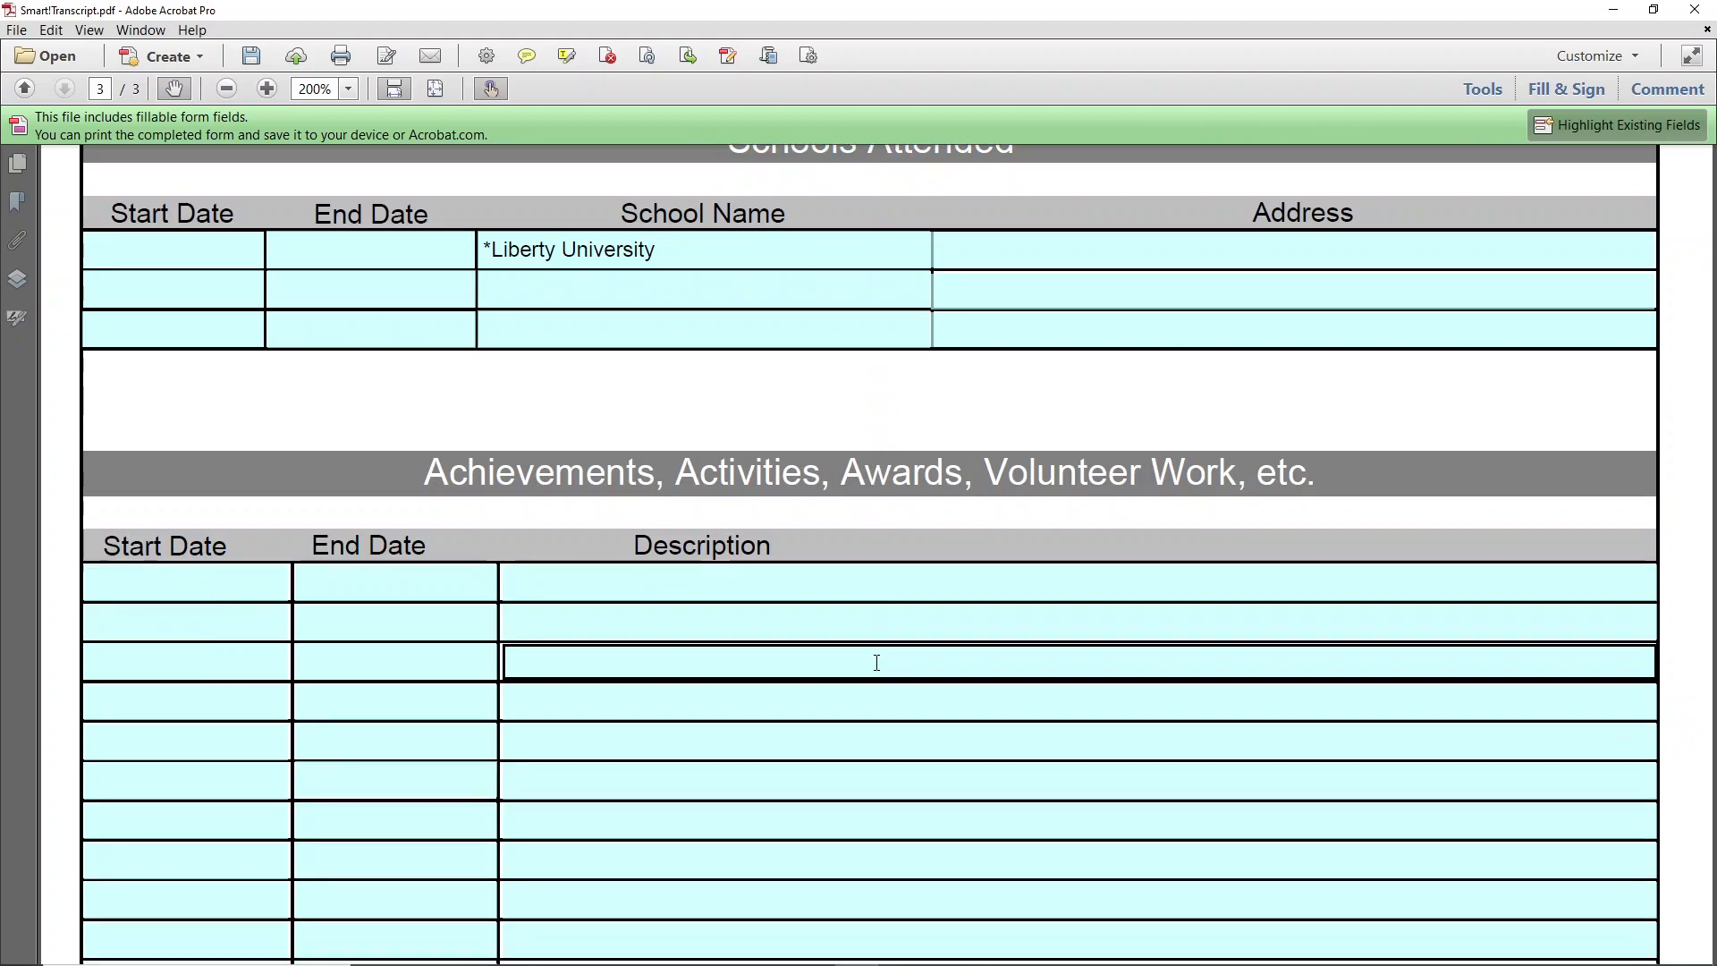
pyautogui.scroll(-1, 874, 636)
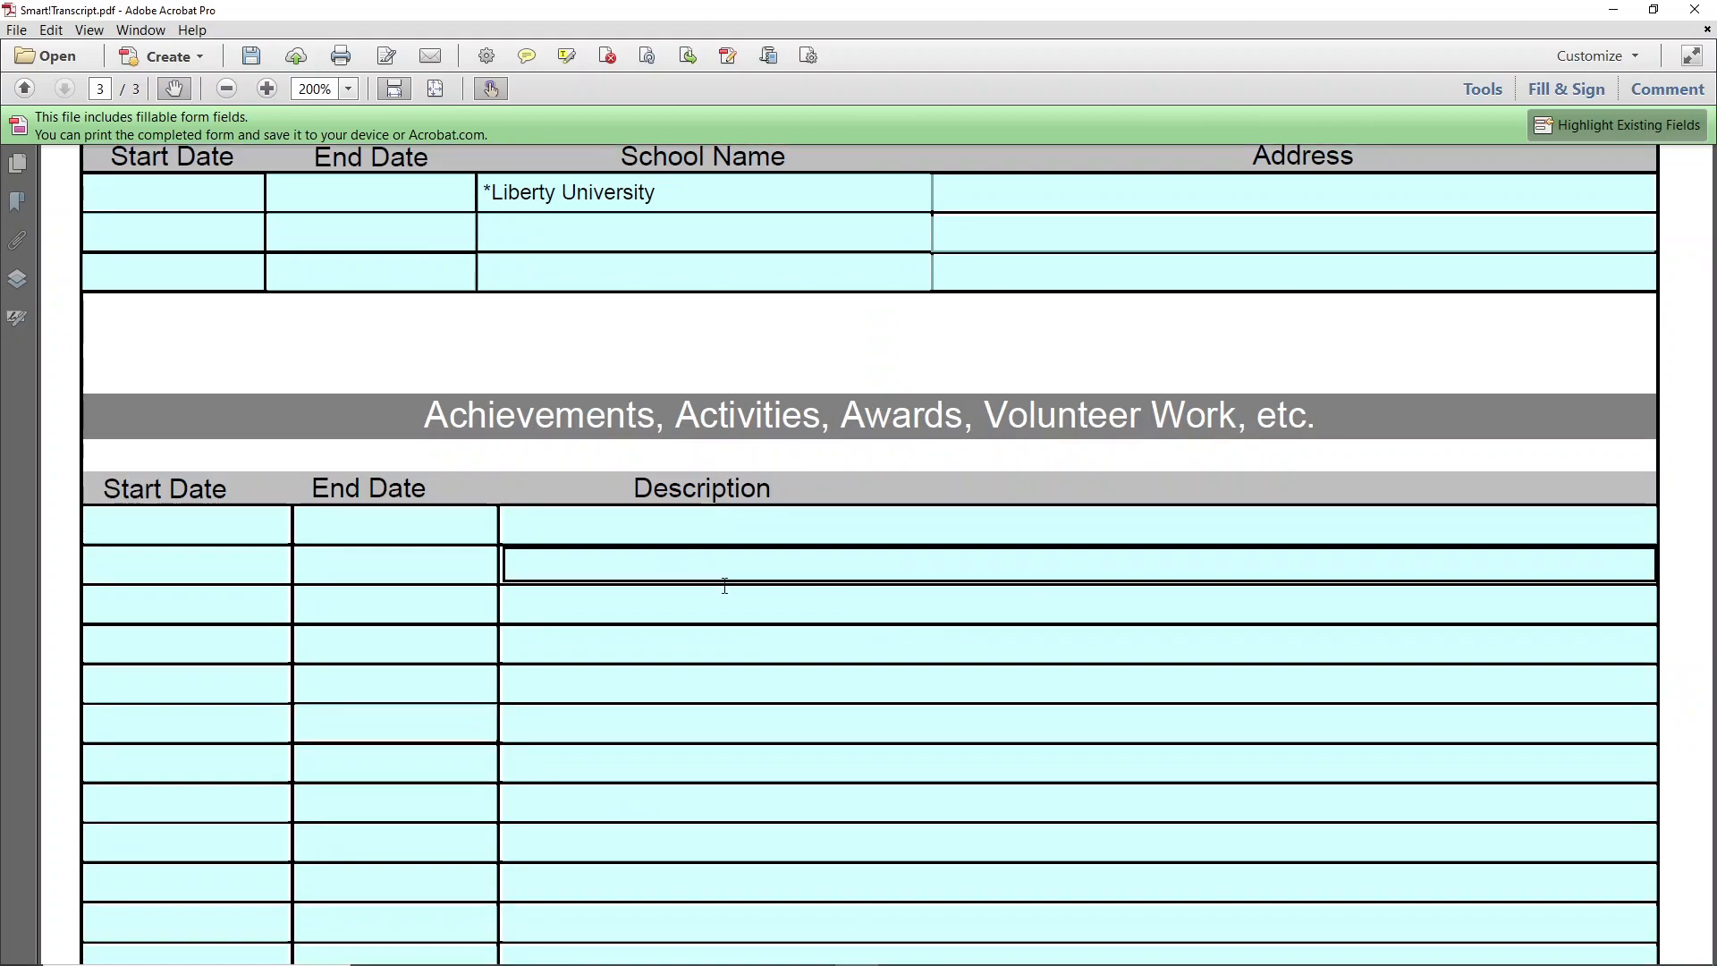
pyautogui.scroll(-1, 738, 579)
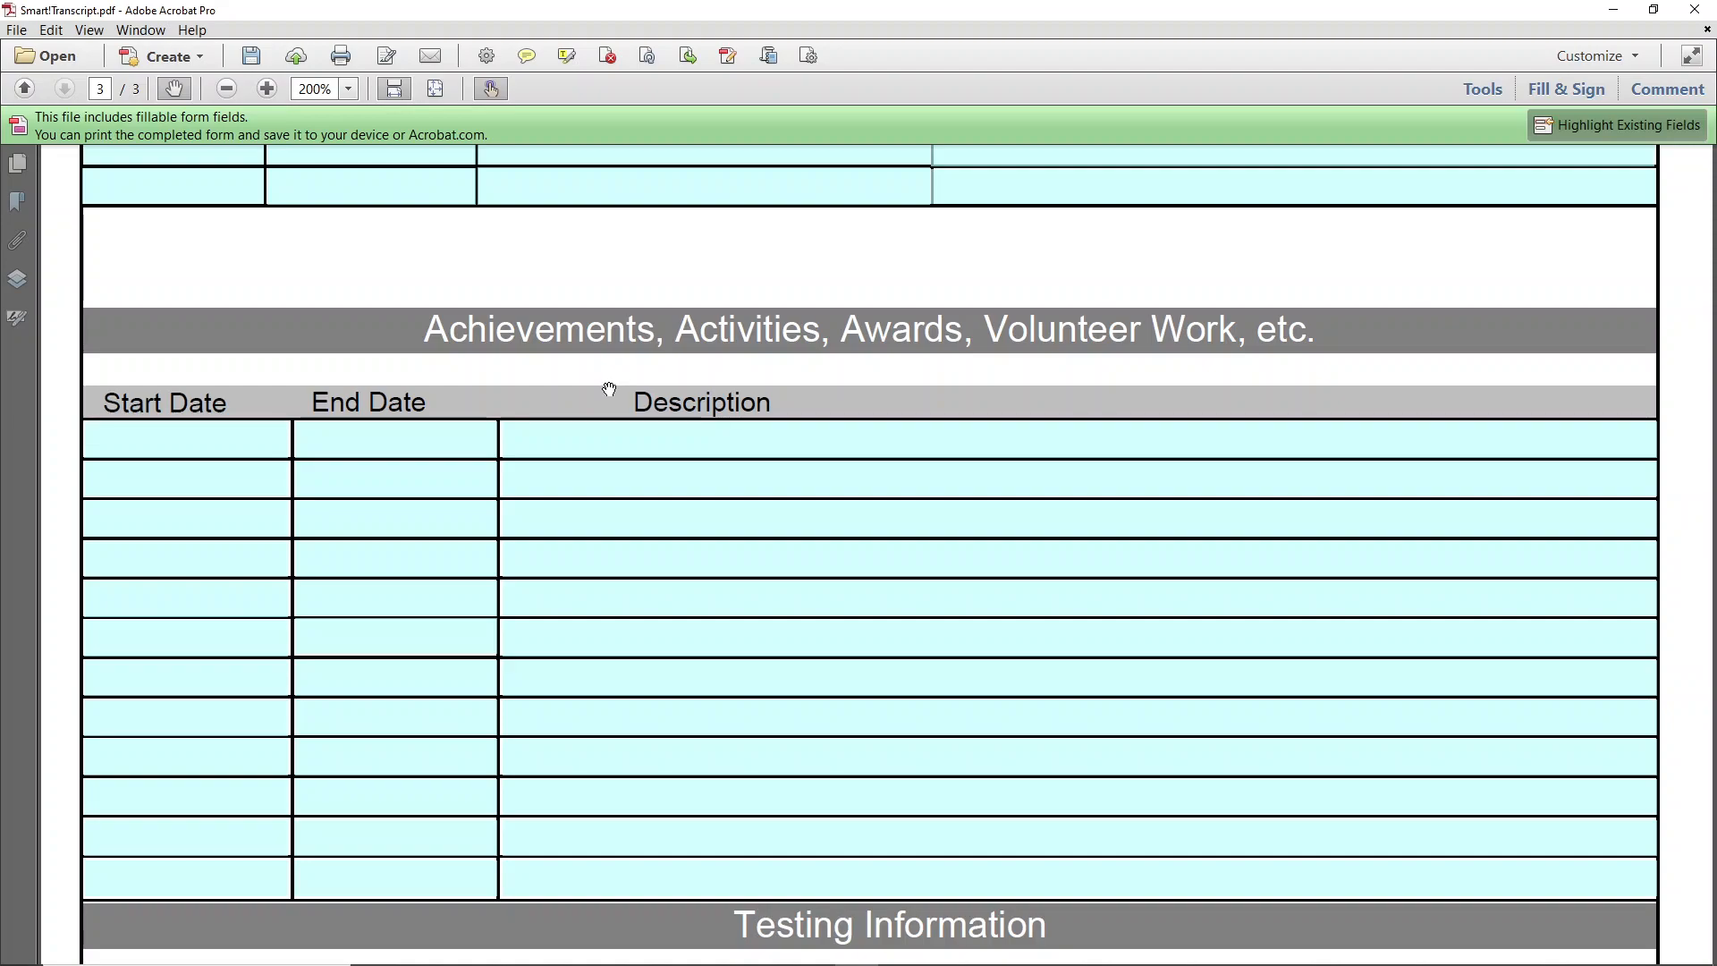
pyautogui.click(632, 438)
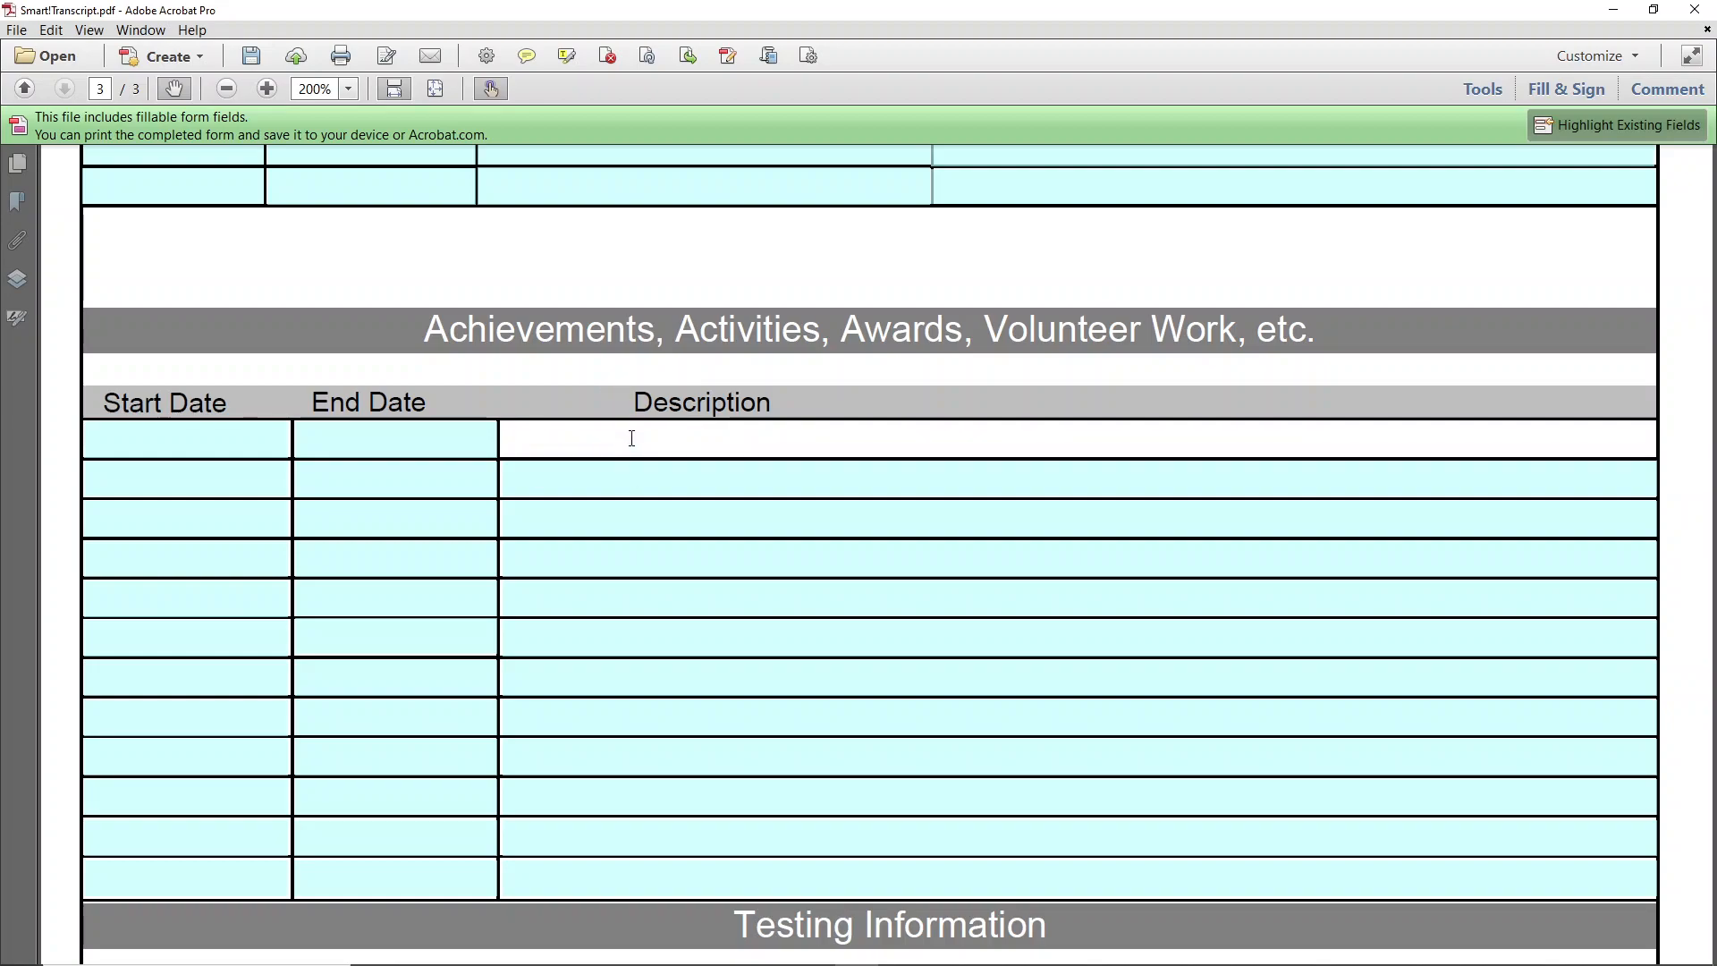
pyautogui.write('SEE ATTACHED STUDENT RESUME')
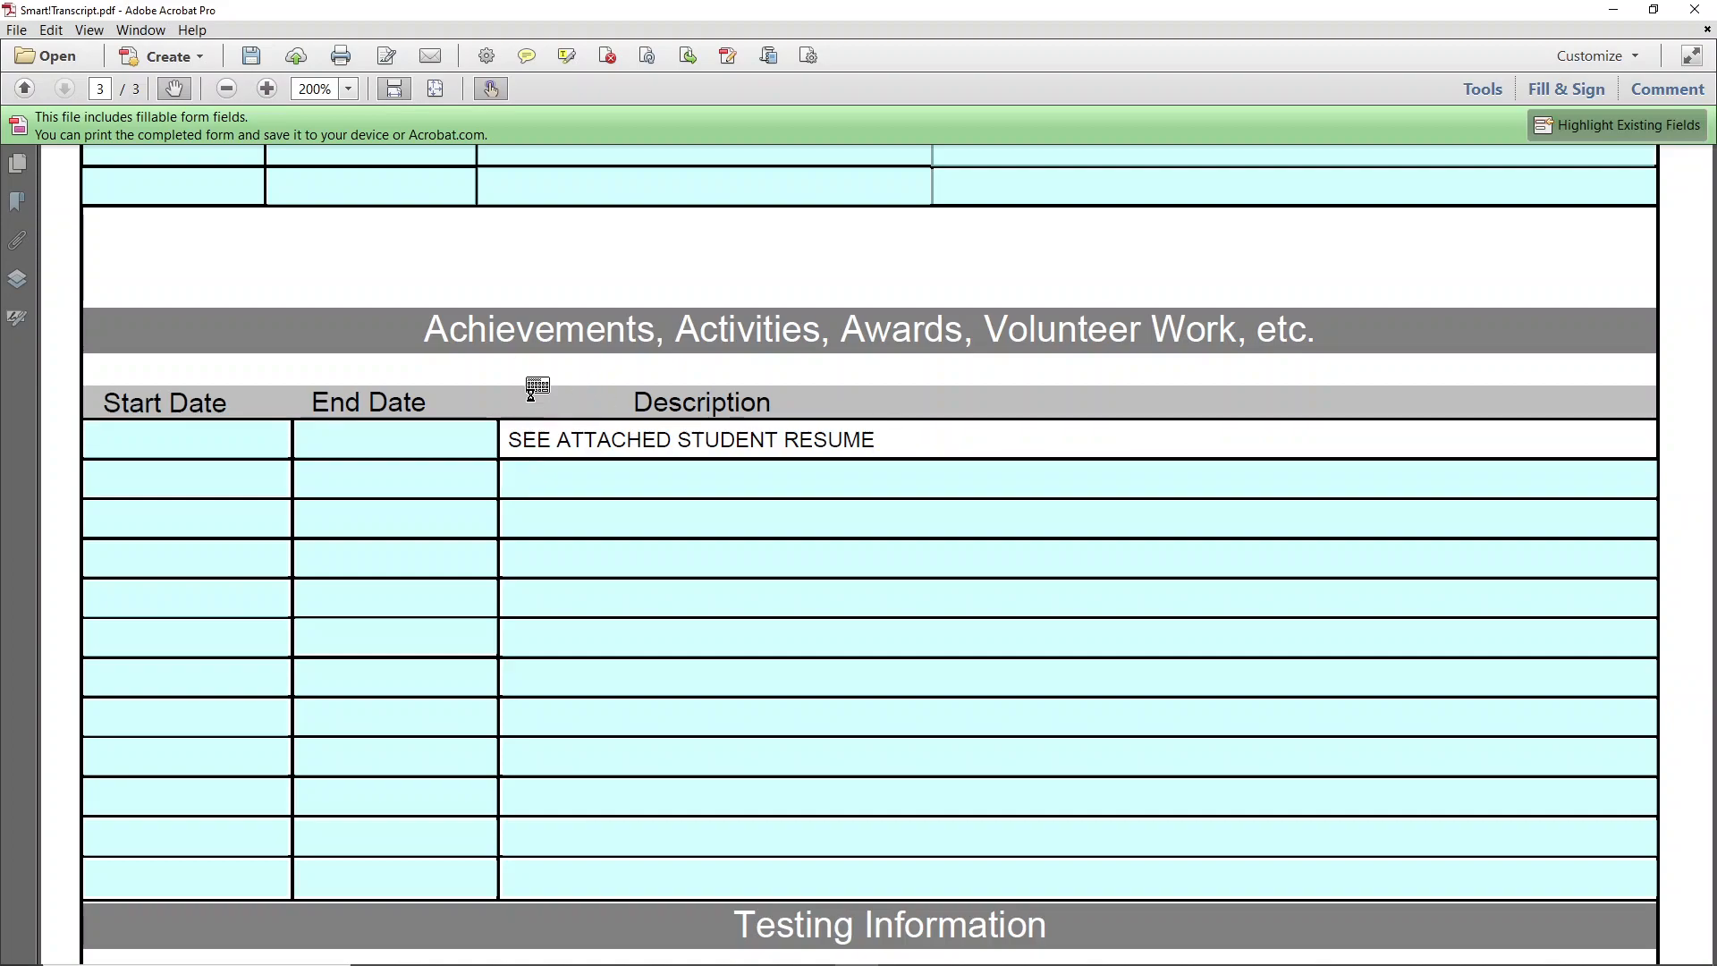
pyautogui.click(583, 519)
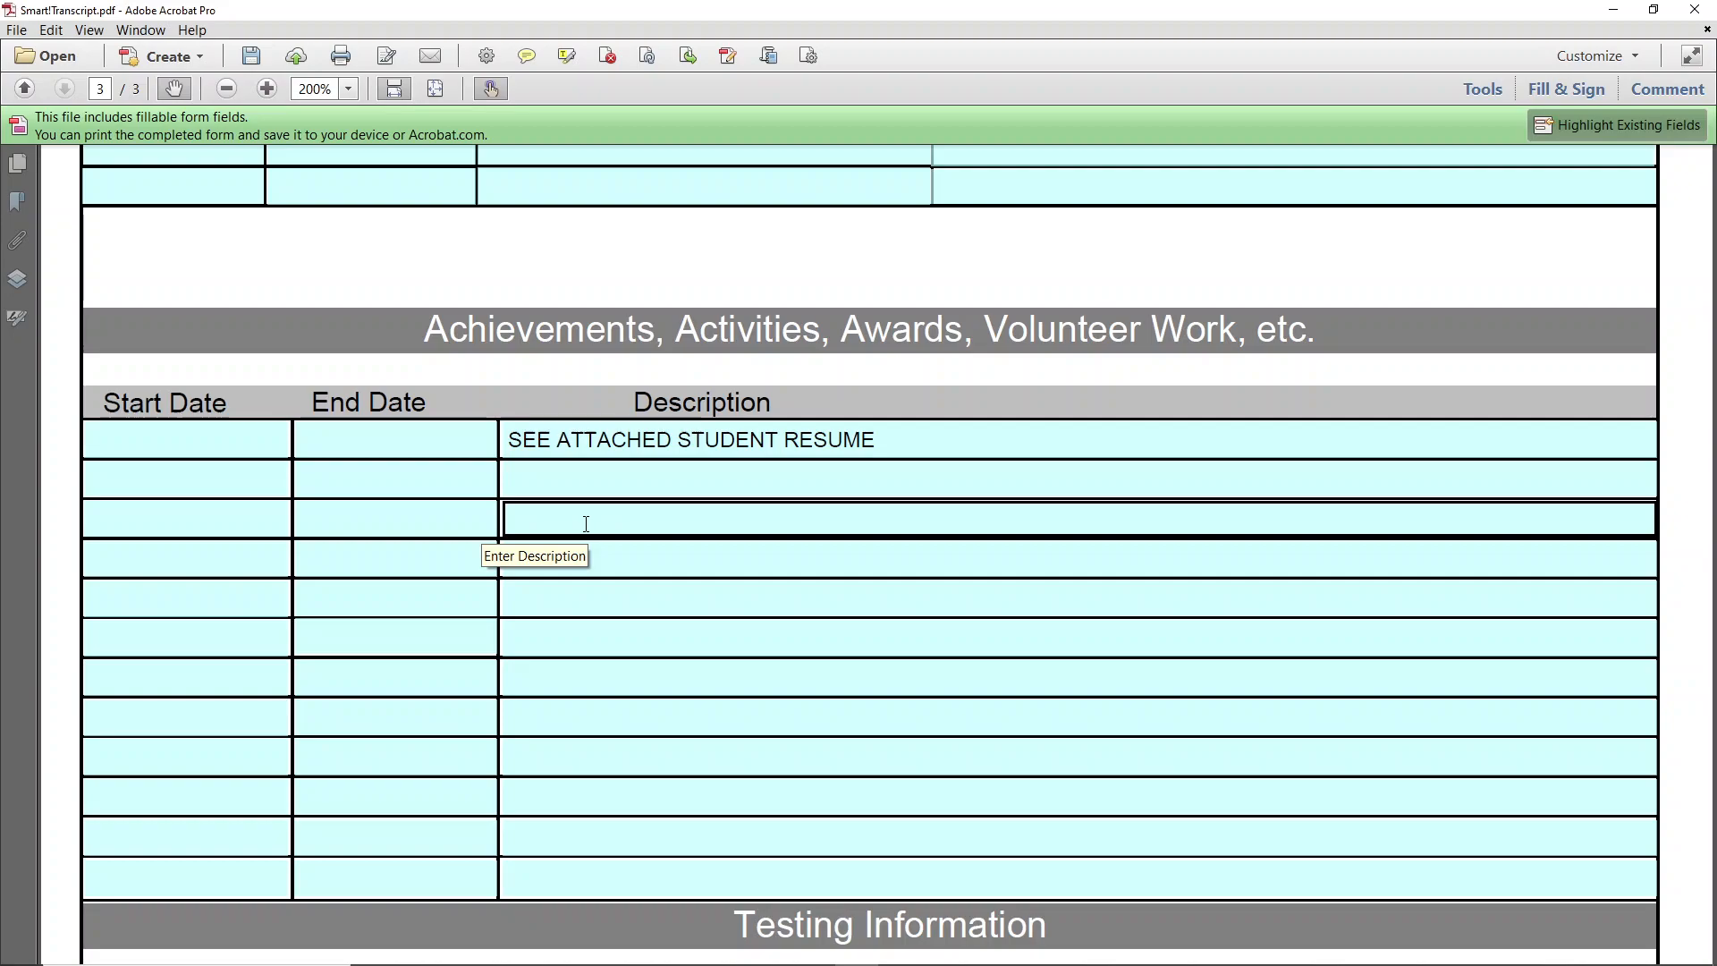
pyautogui.click(573, 433)
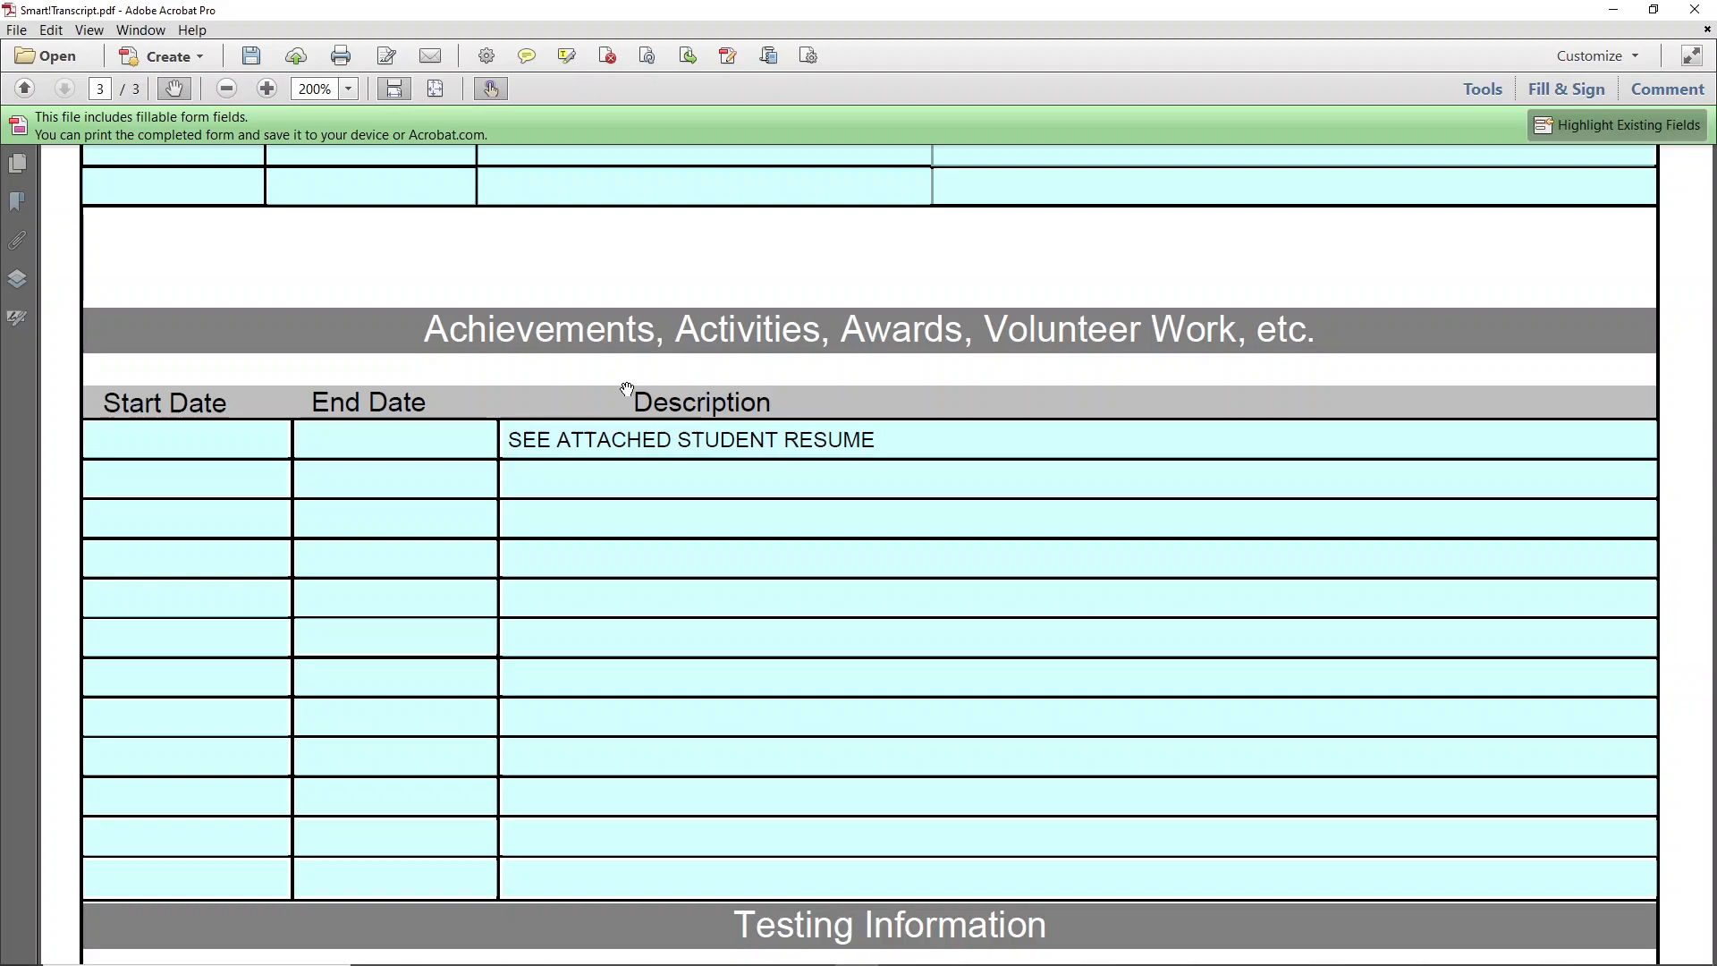
pyautogui.click(632, 467)
pyautogui.click(628, 445)
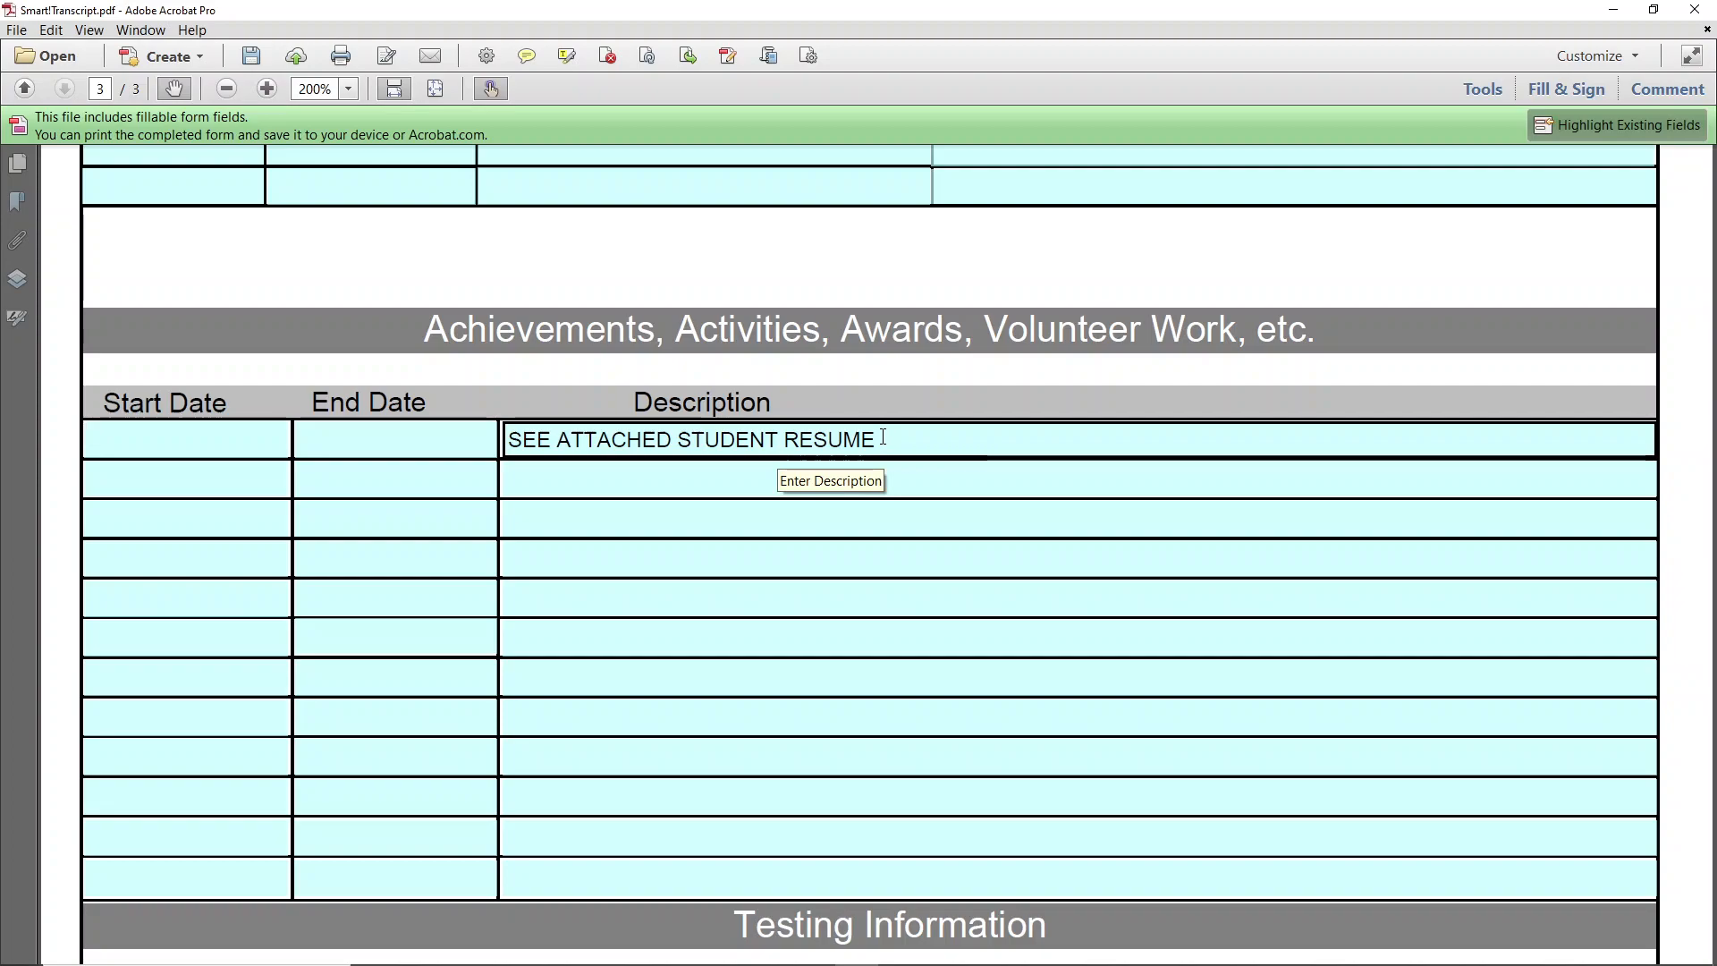
# - Complete the certification block at the end of page 3 with the date April 20, 2022 and the signer's printed name
pyautogui.scroll(-3, 1132, 539)
pyautogui.scroll(-7, 1122, 567)
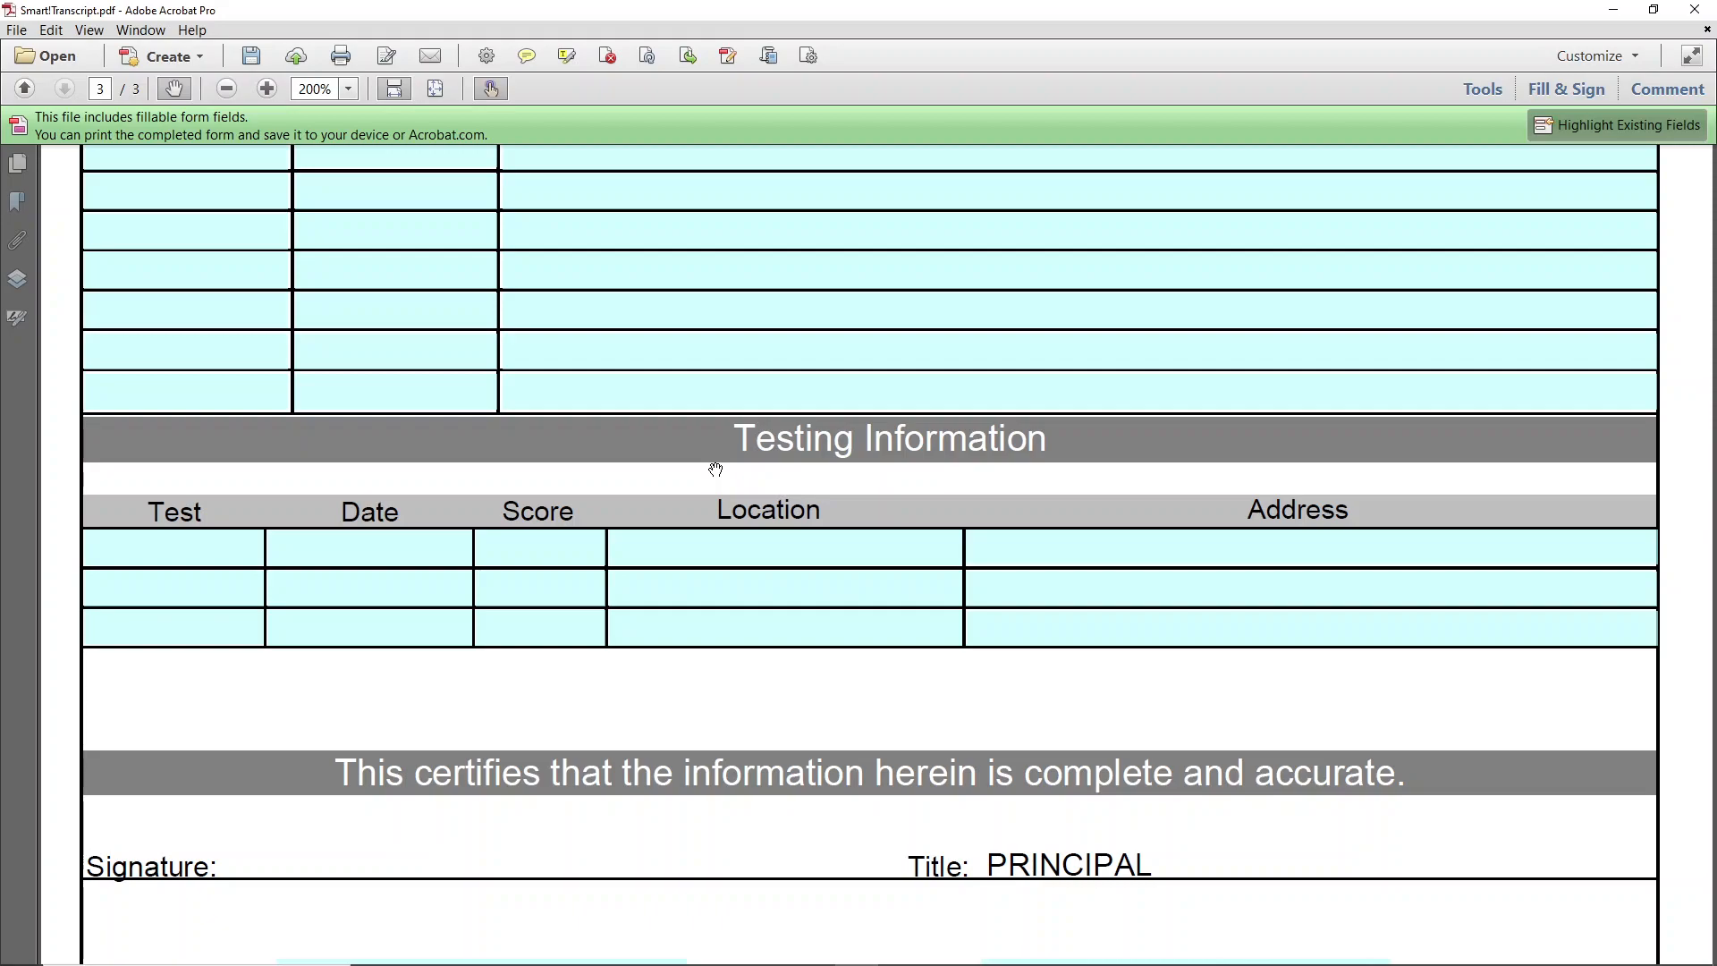
pyautogui.click(200, 557)
pyautogui.scroll(-2, 760, 683)
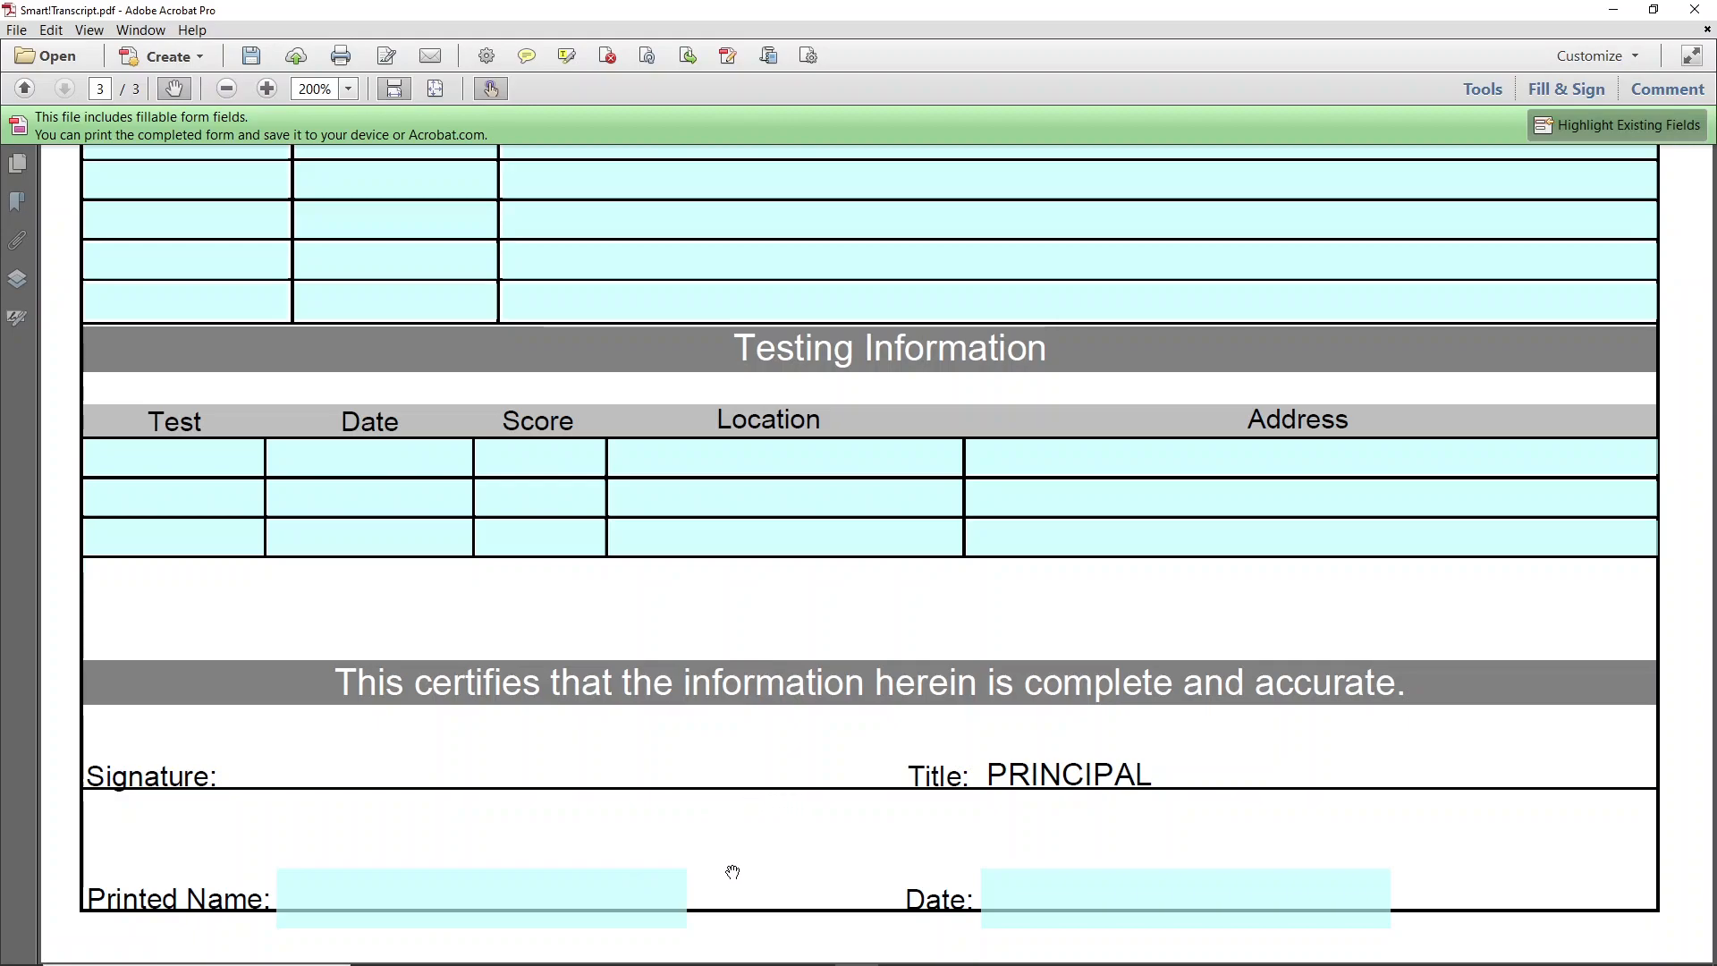
pyautogui.click(1066, 885)
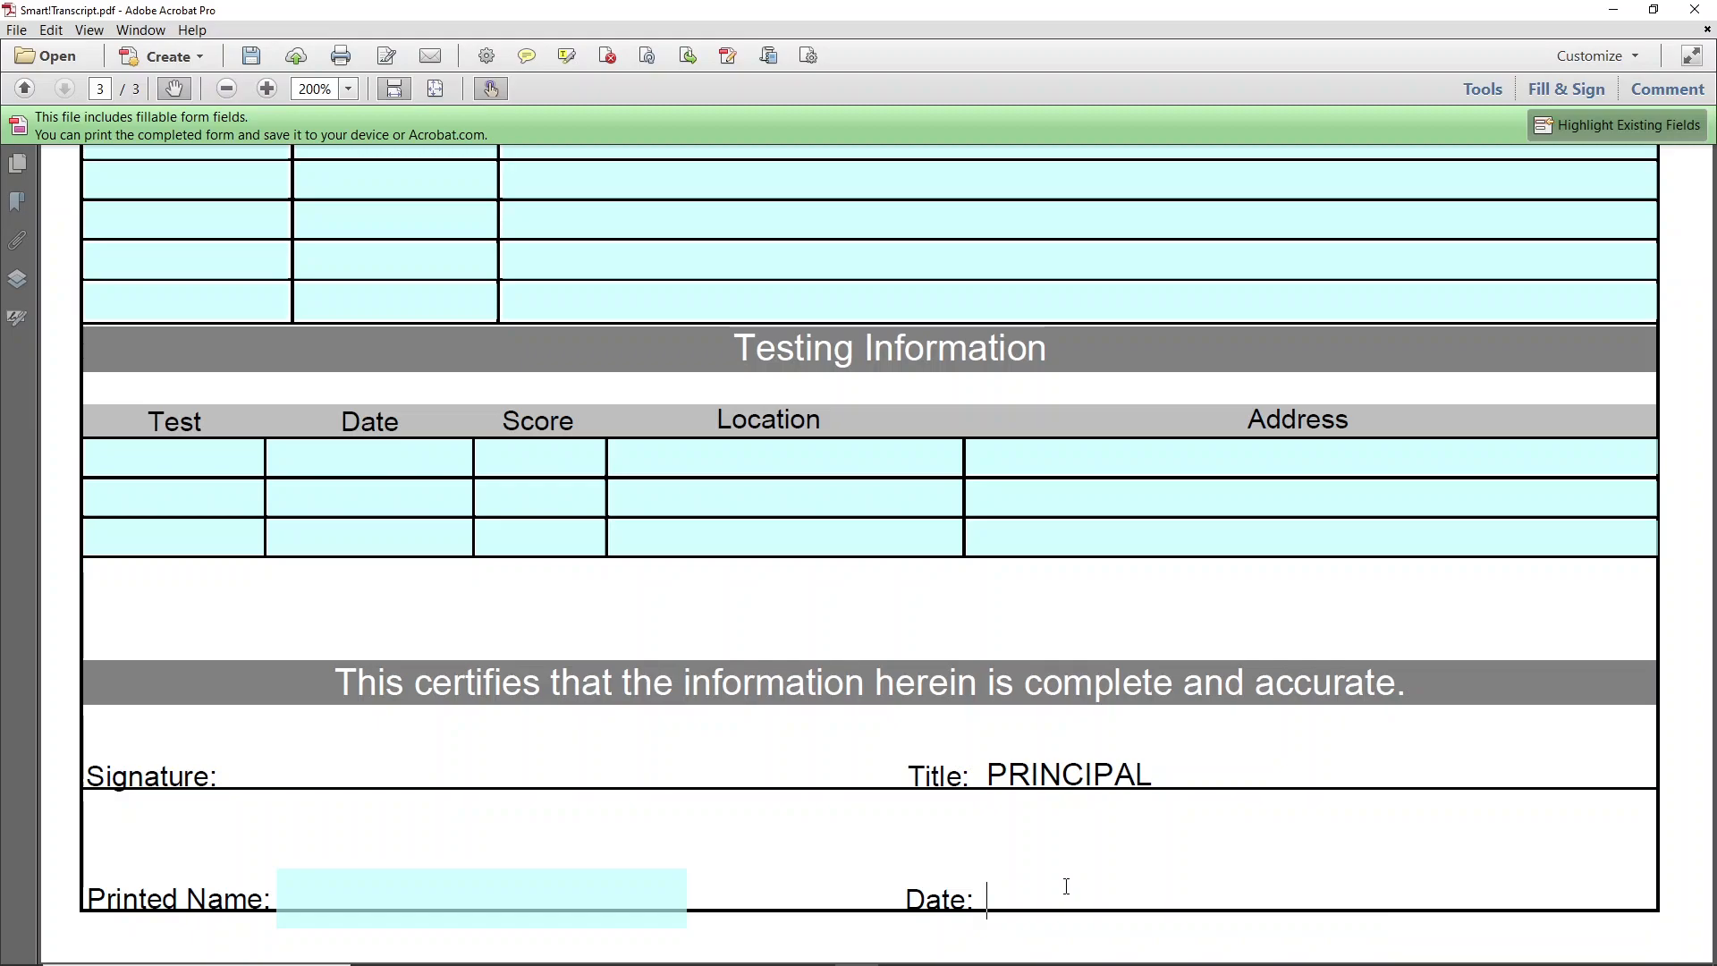
pyautogui.write('April 20, 2022')
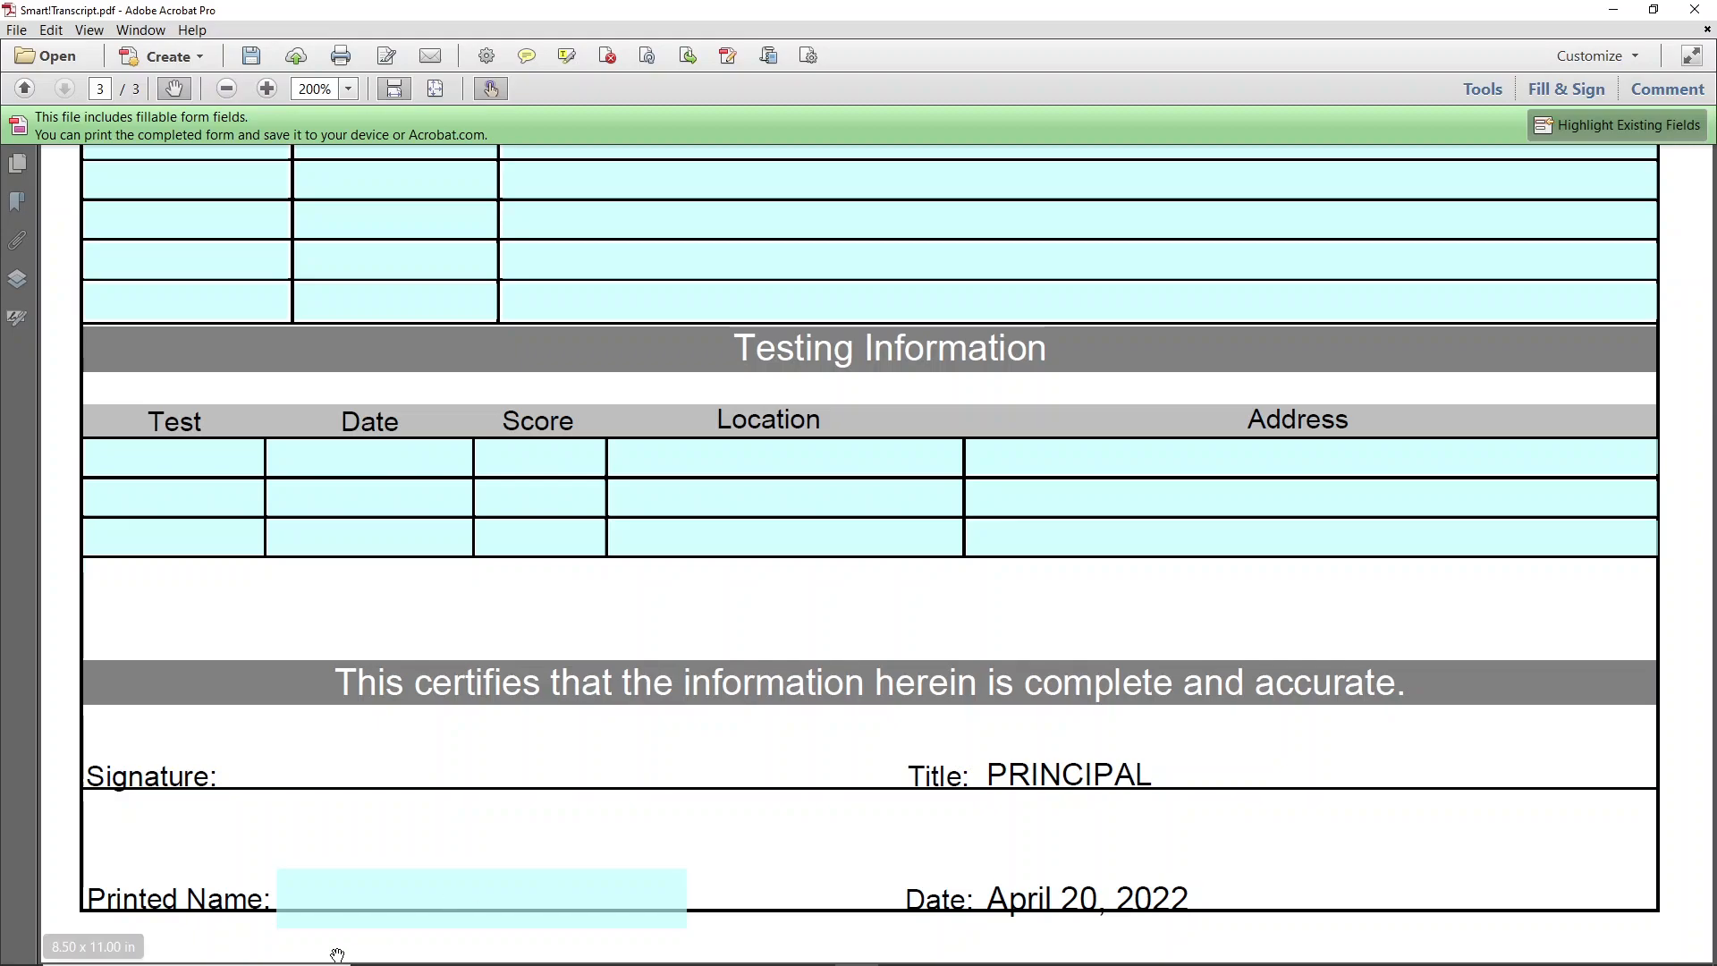
pyautogui.click(377, 886)
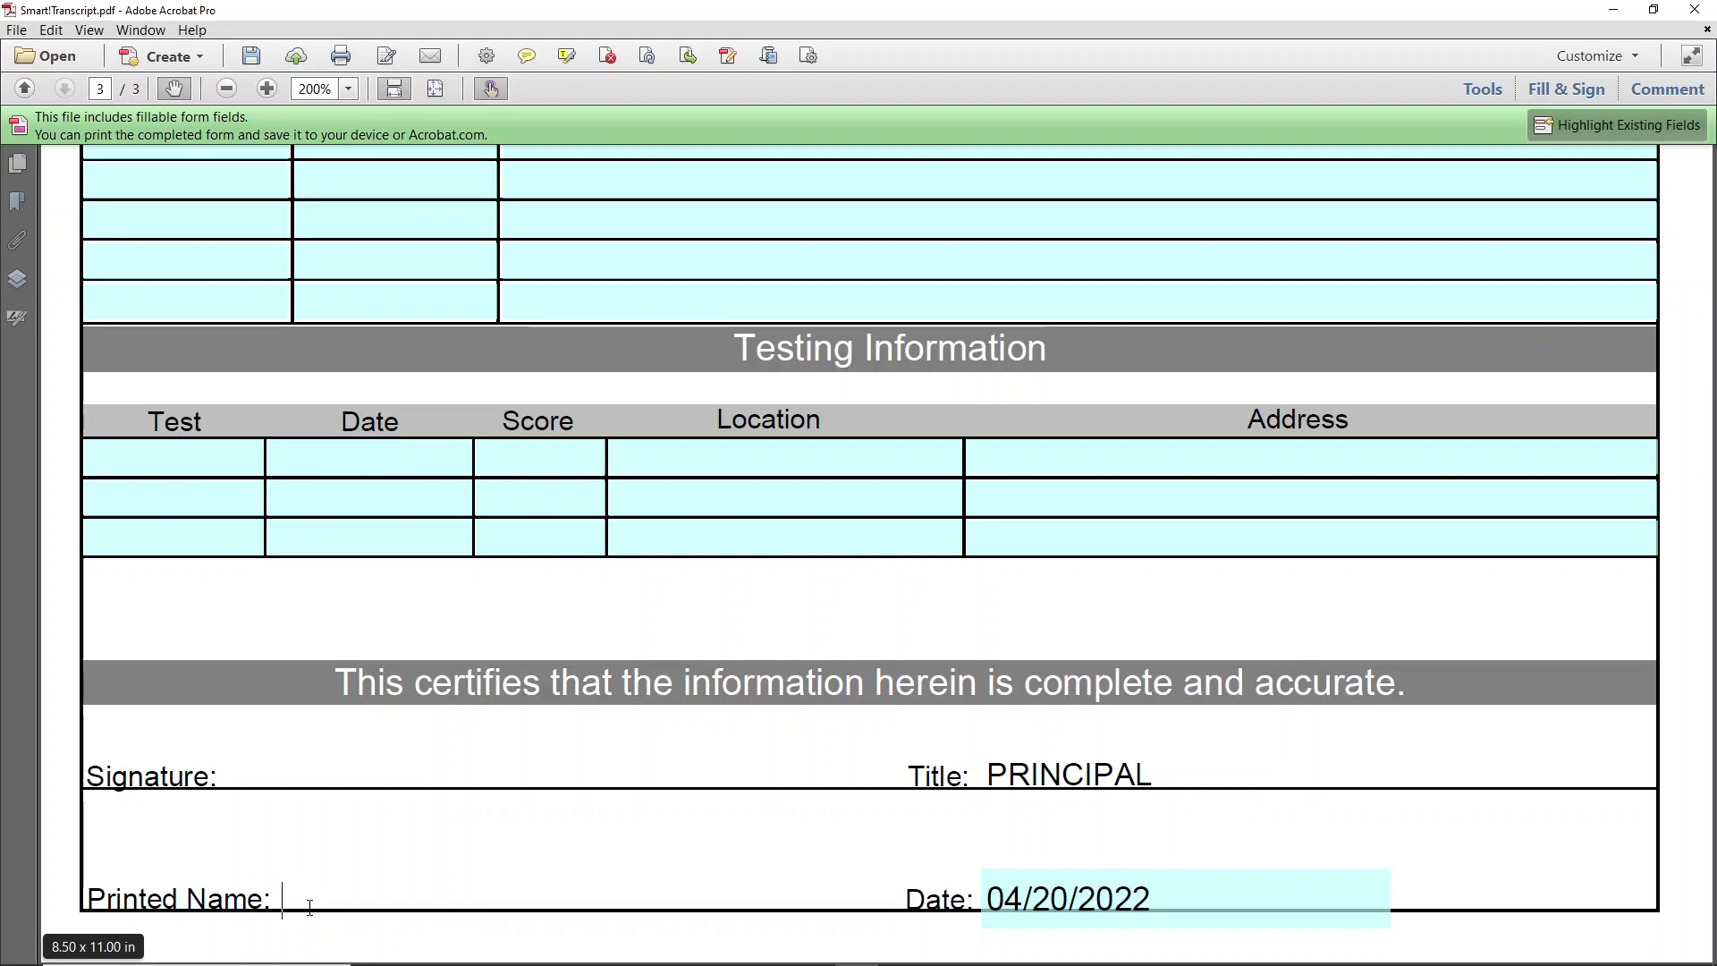
pyautogui.write('James Doe')
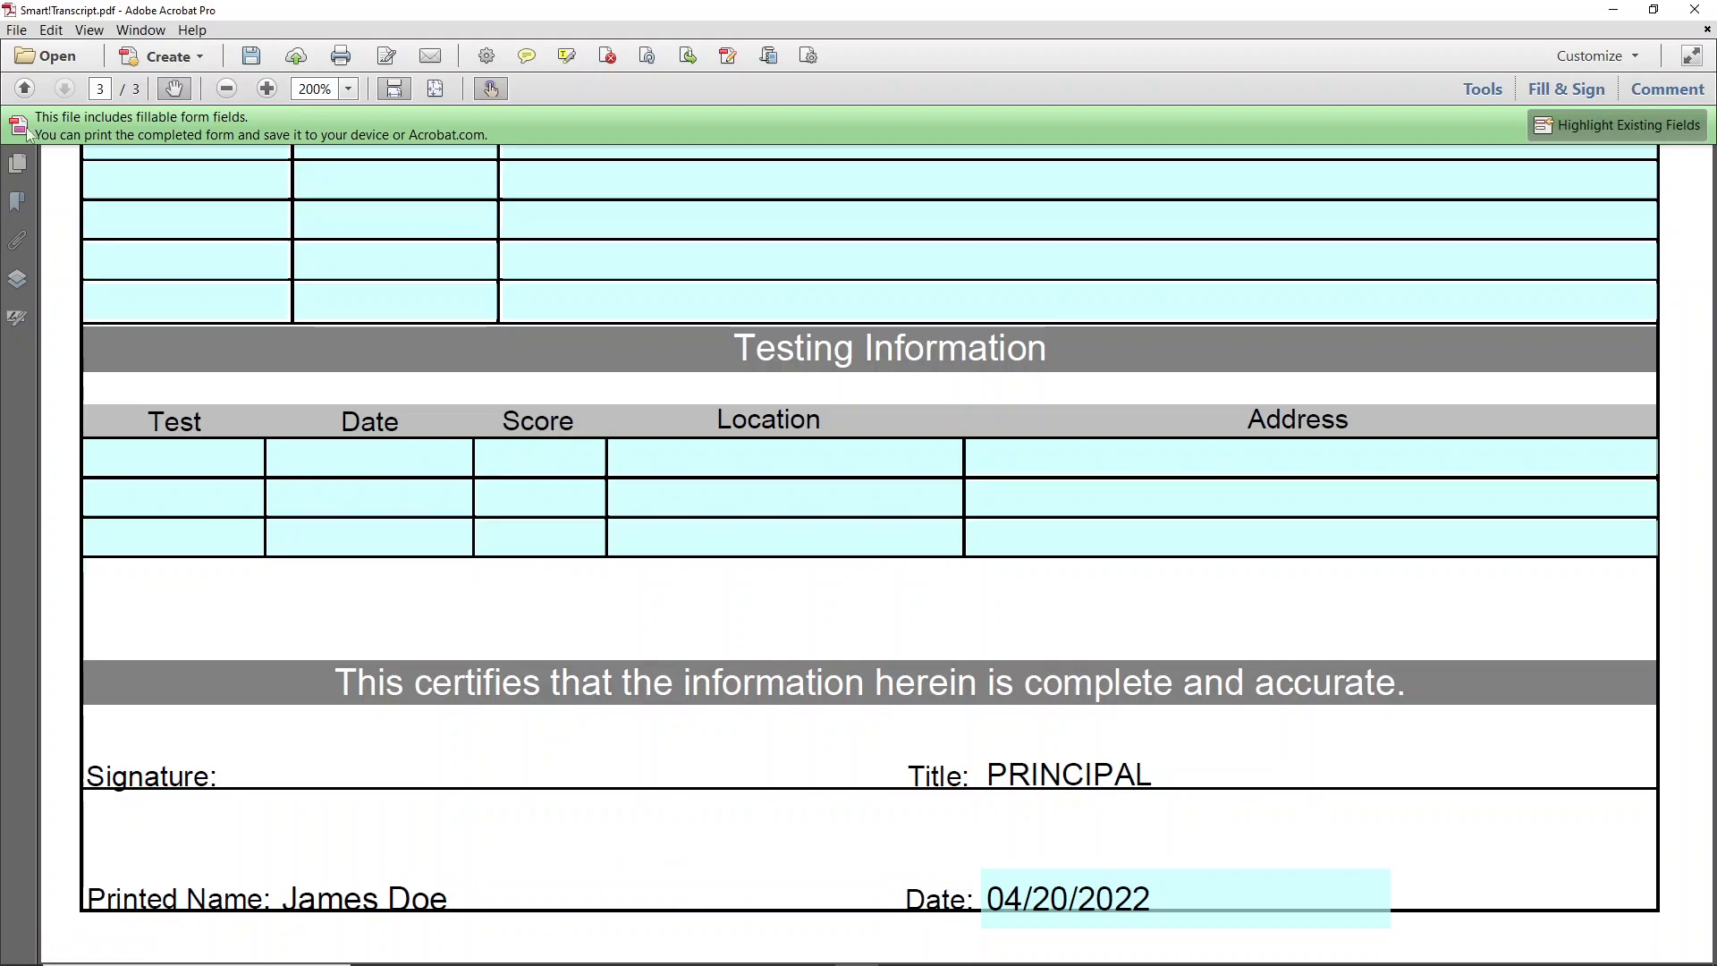
# - Save a copy of the completed form to the Desktop, named with the student's full name followed by "Transcript"
pyautogui.click(15, 32)
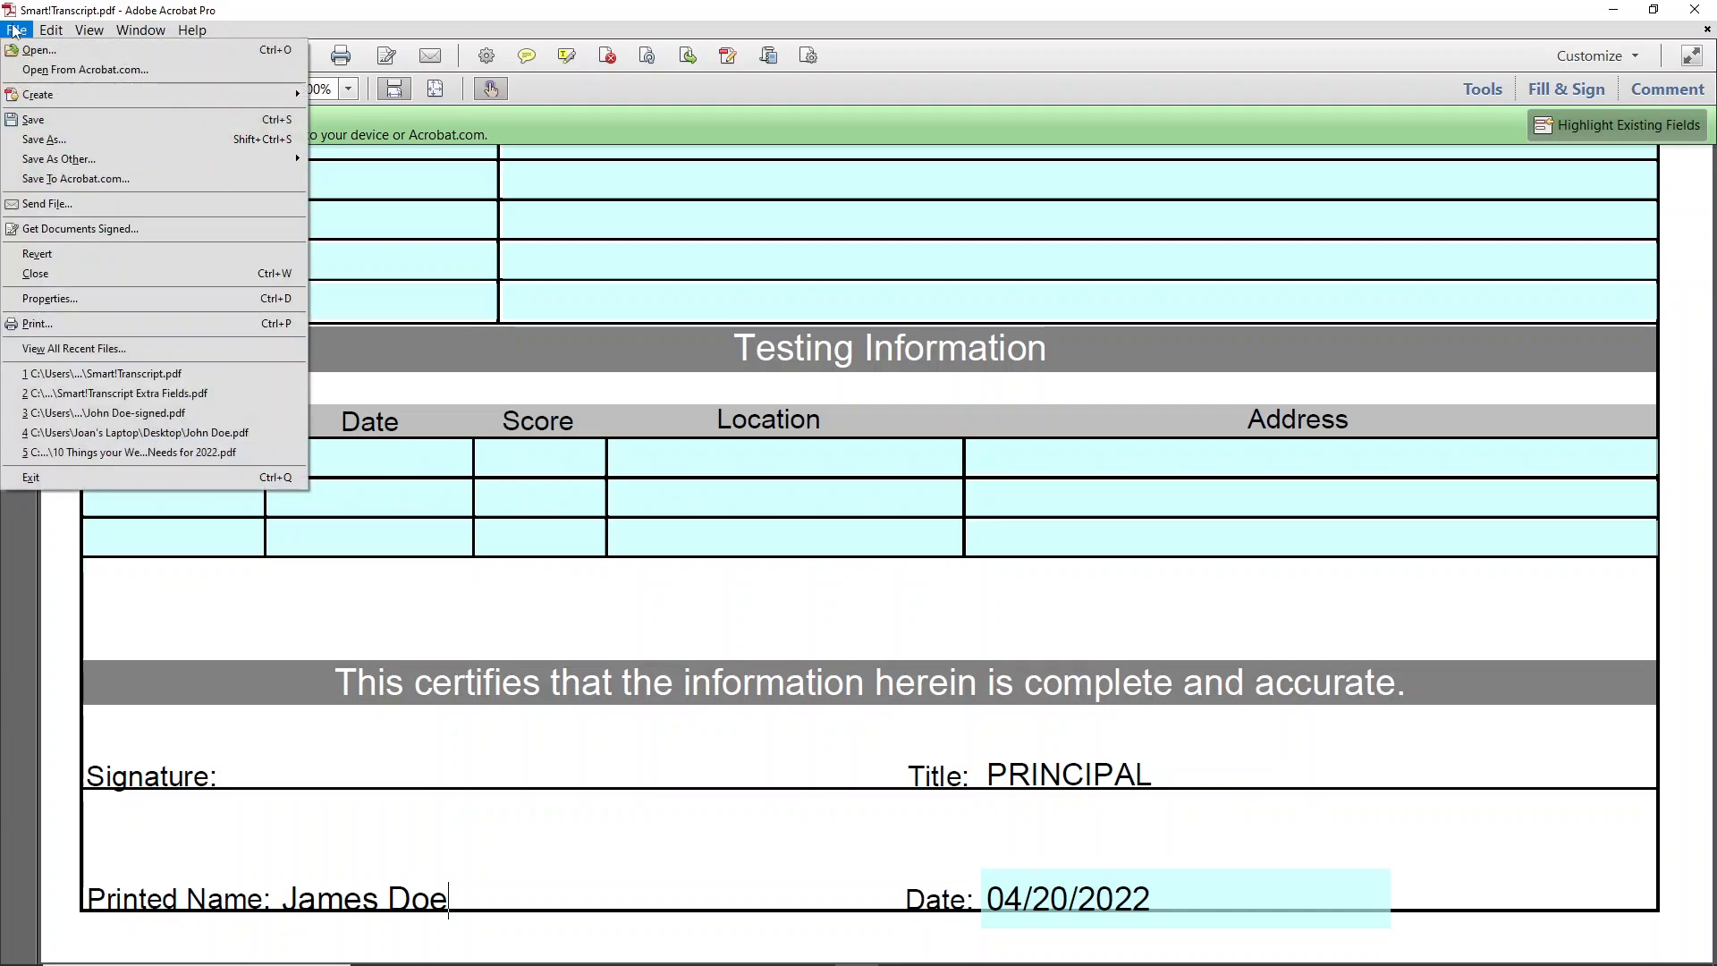
pyautogui.click(37, 140)
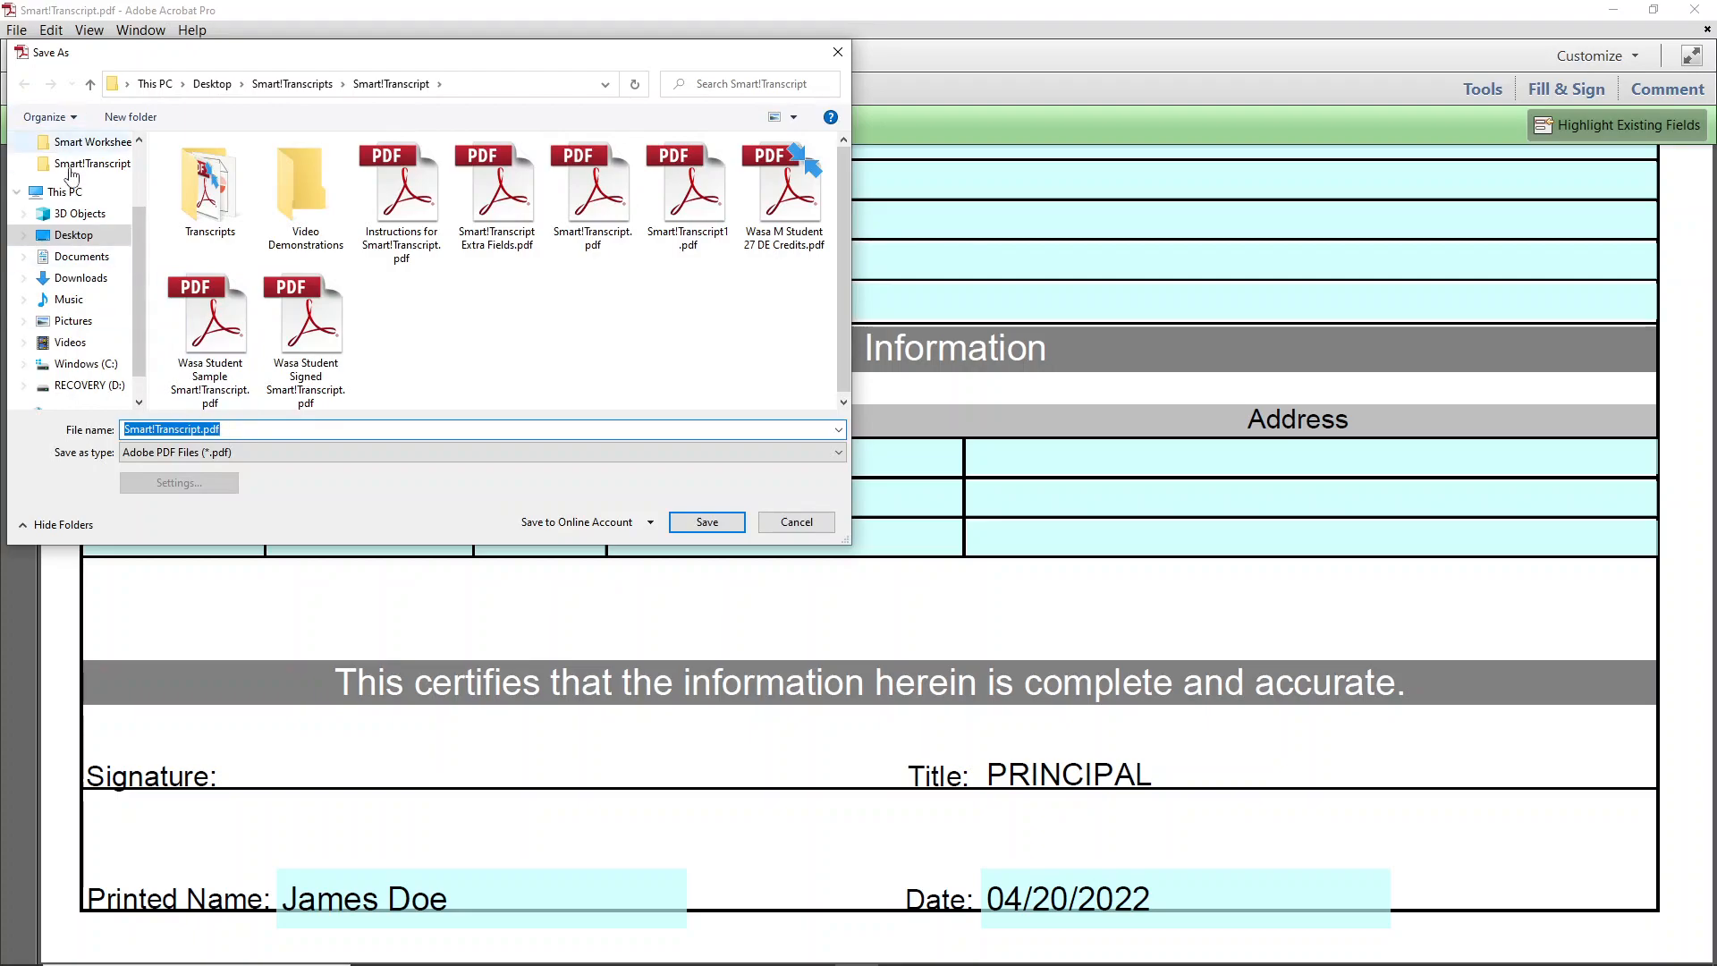
pyautogui.click(80, 213)
pyautogui.click(93, 238)
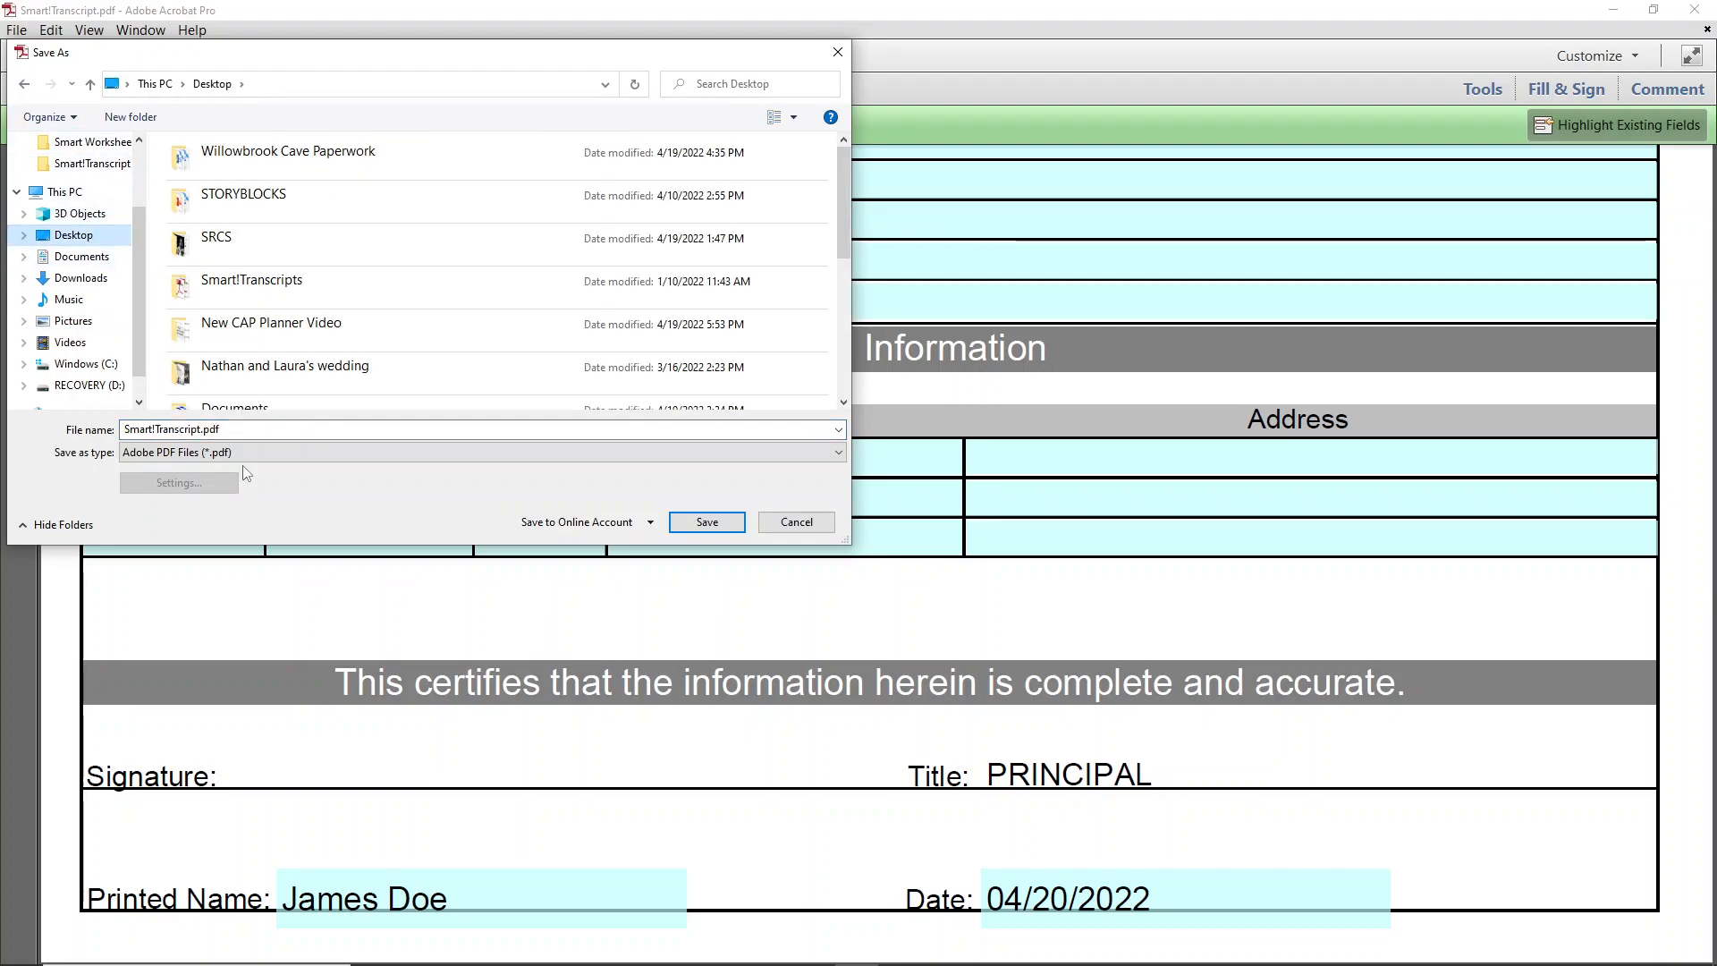
pyautogui.click(238, 429)
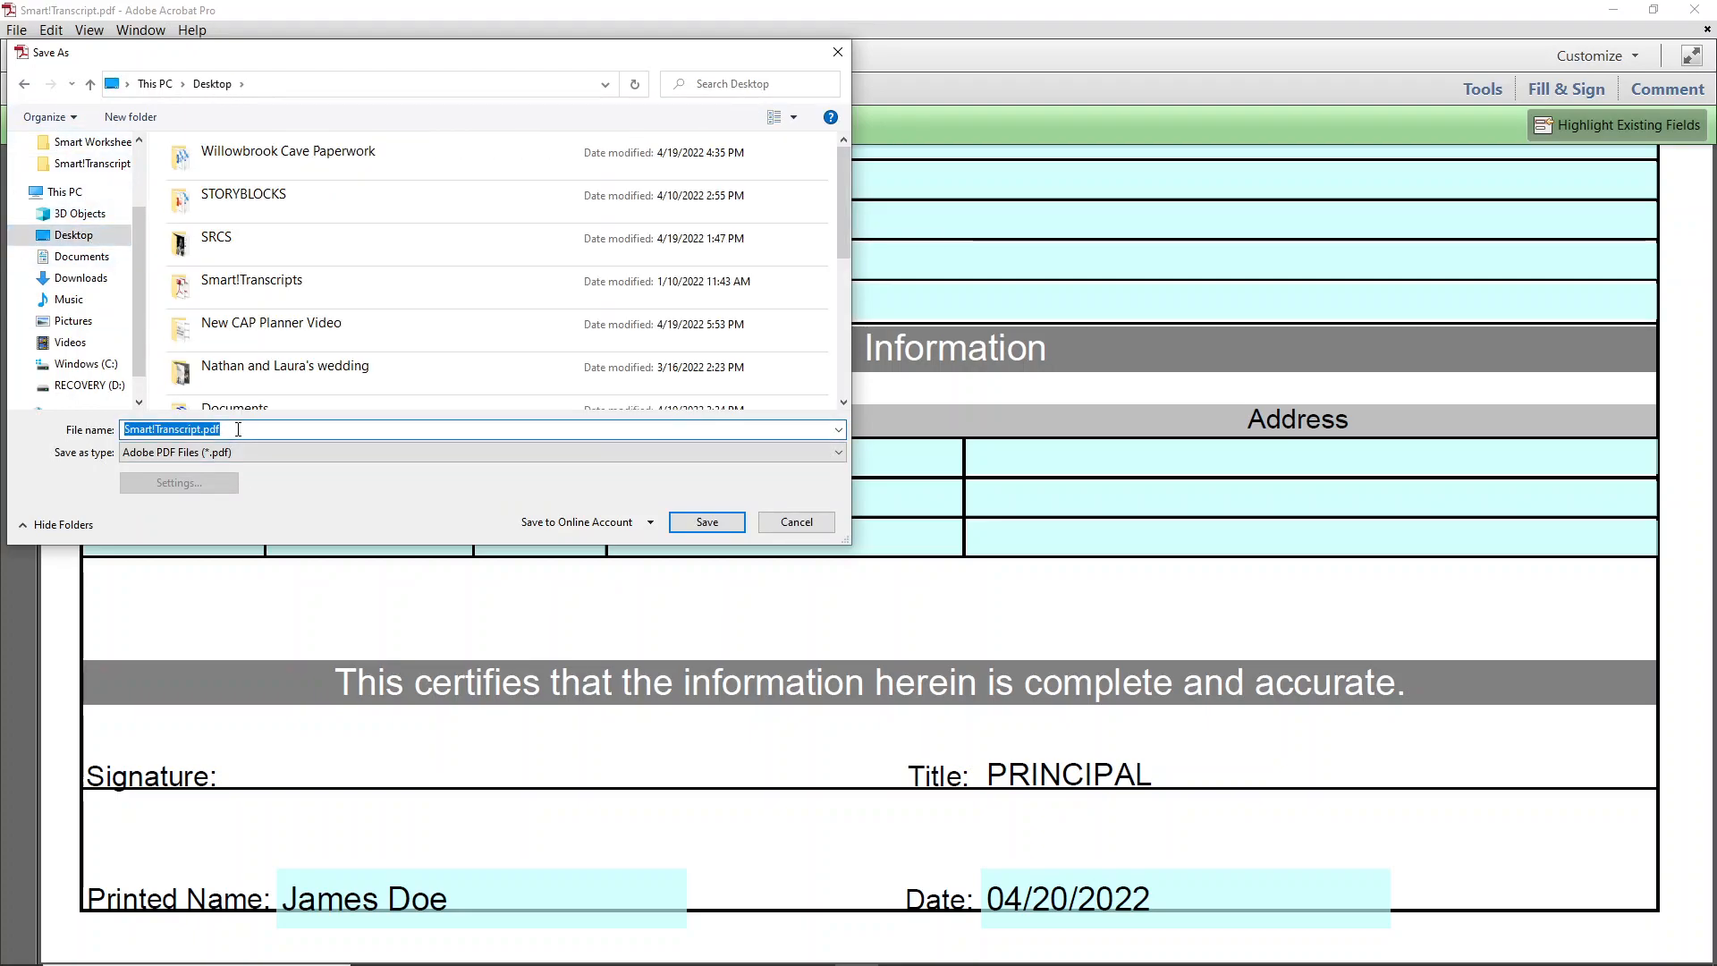
pyautogui.write('John')
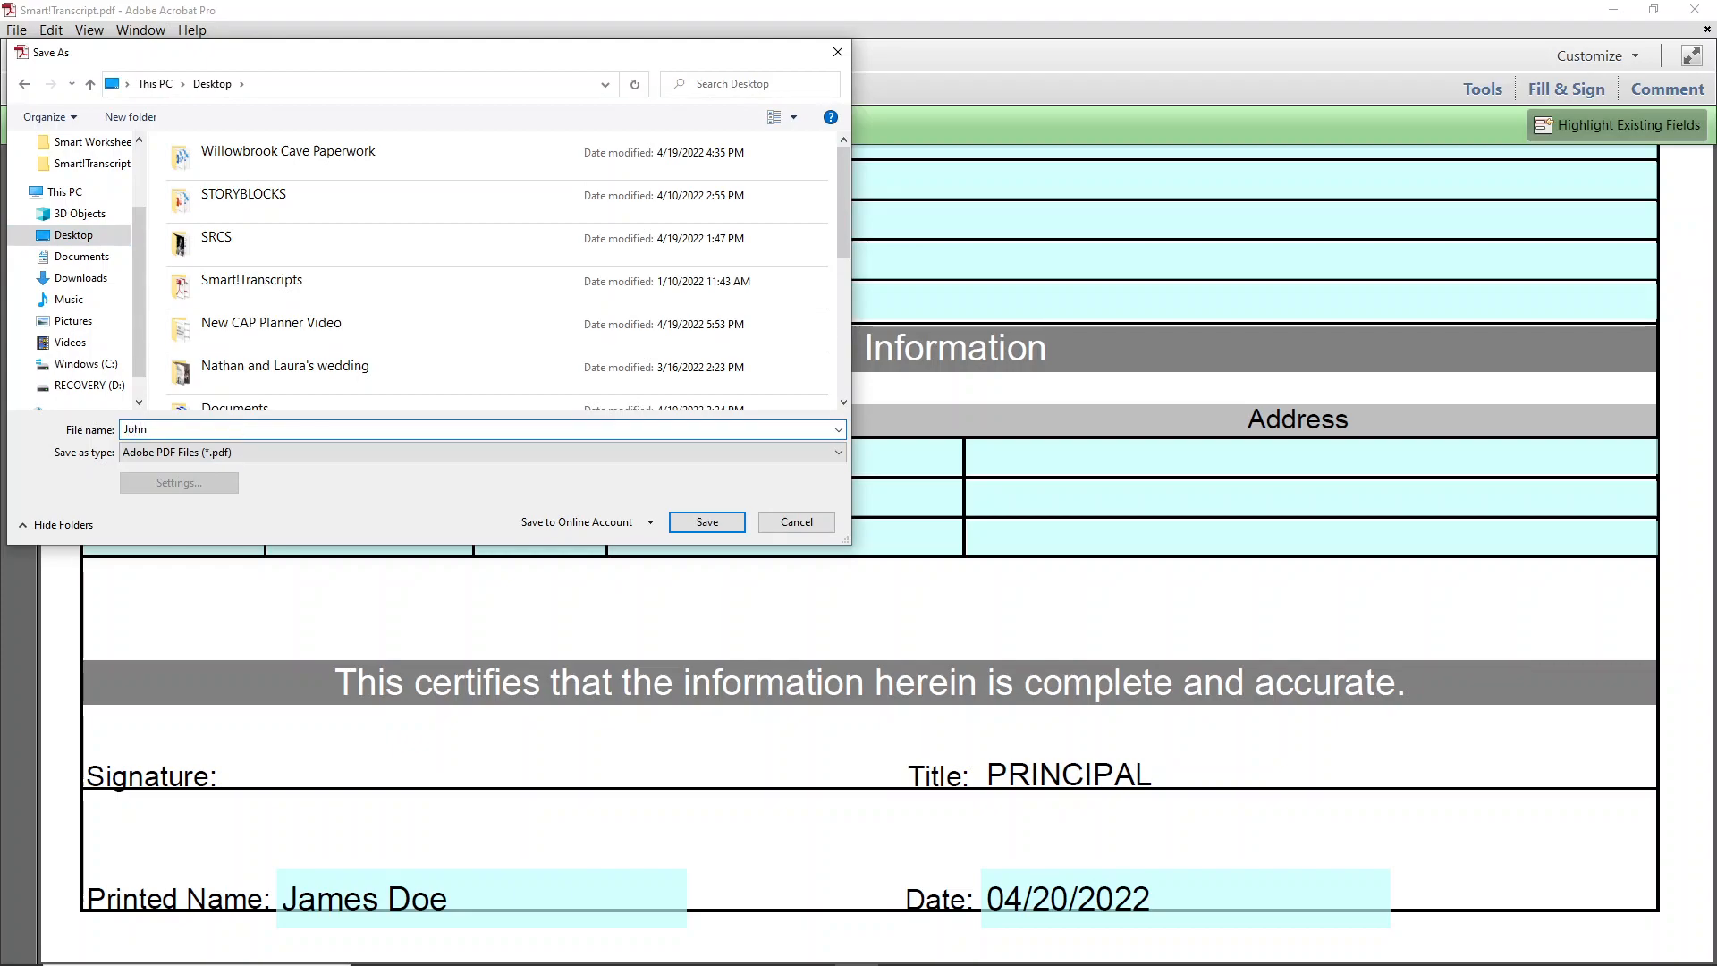
pyautogui.write(' Doe Transcript')
pyautogui.click(685, 527)
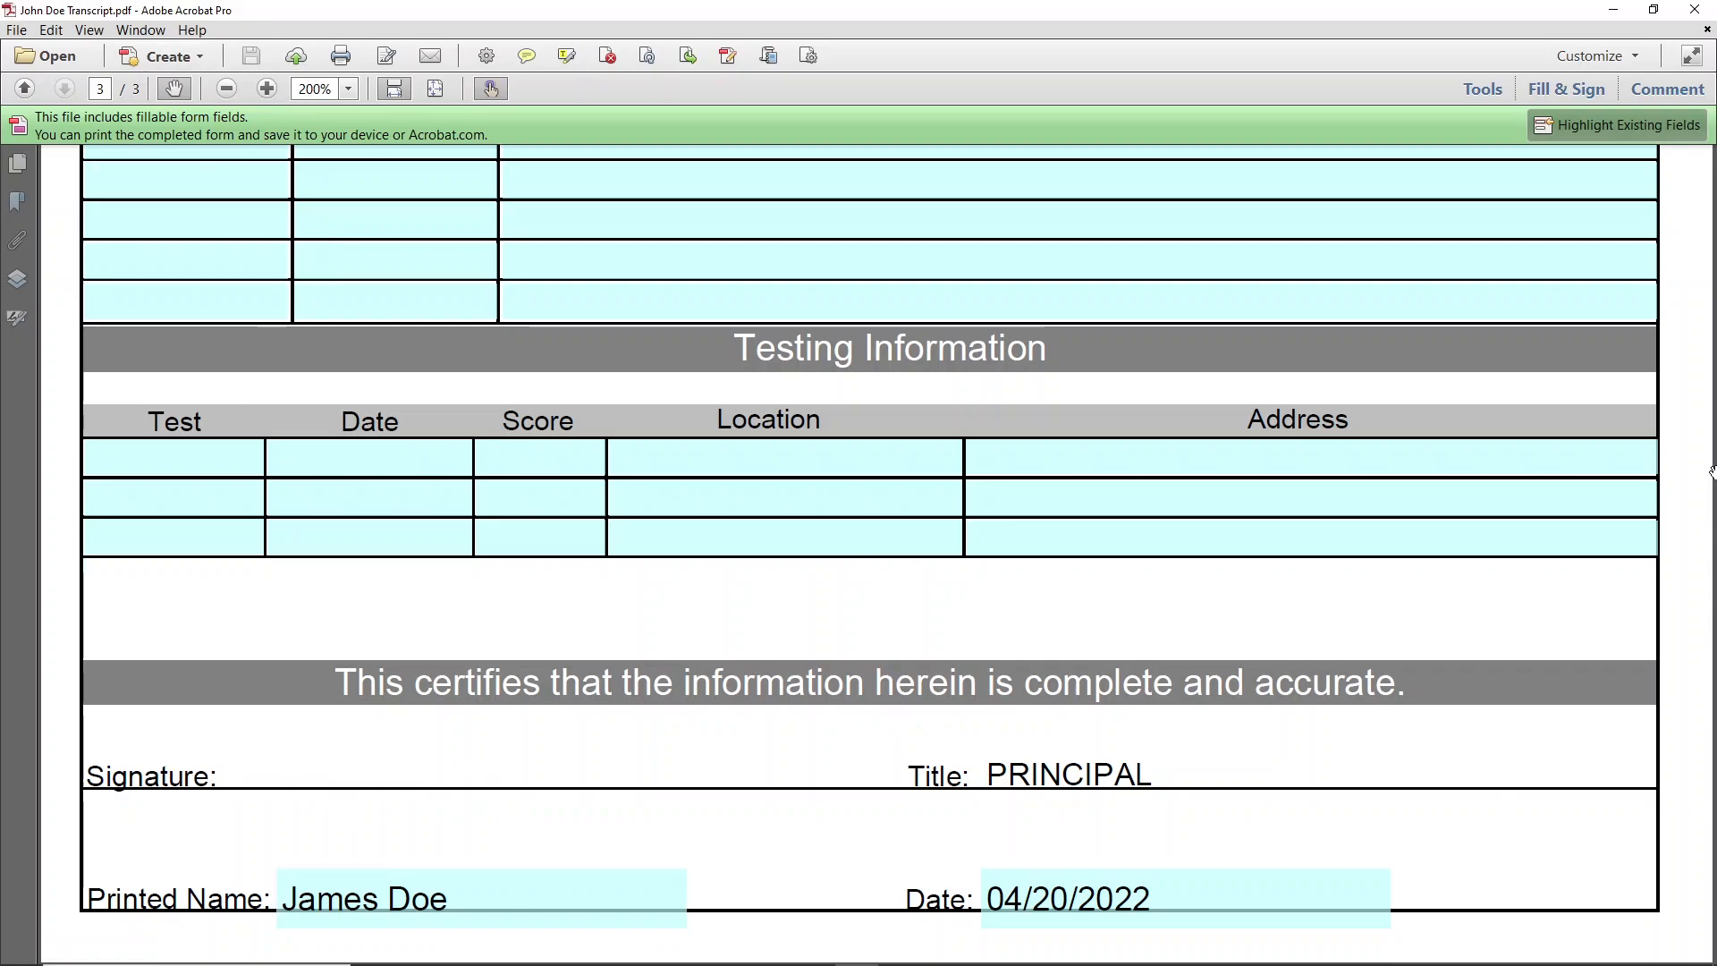
# - Using the Fill & Sign tools, change the saved signature to a typed one with the signer's full name
pyautogui.click(1557, 93)
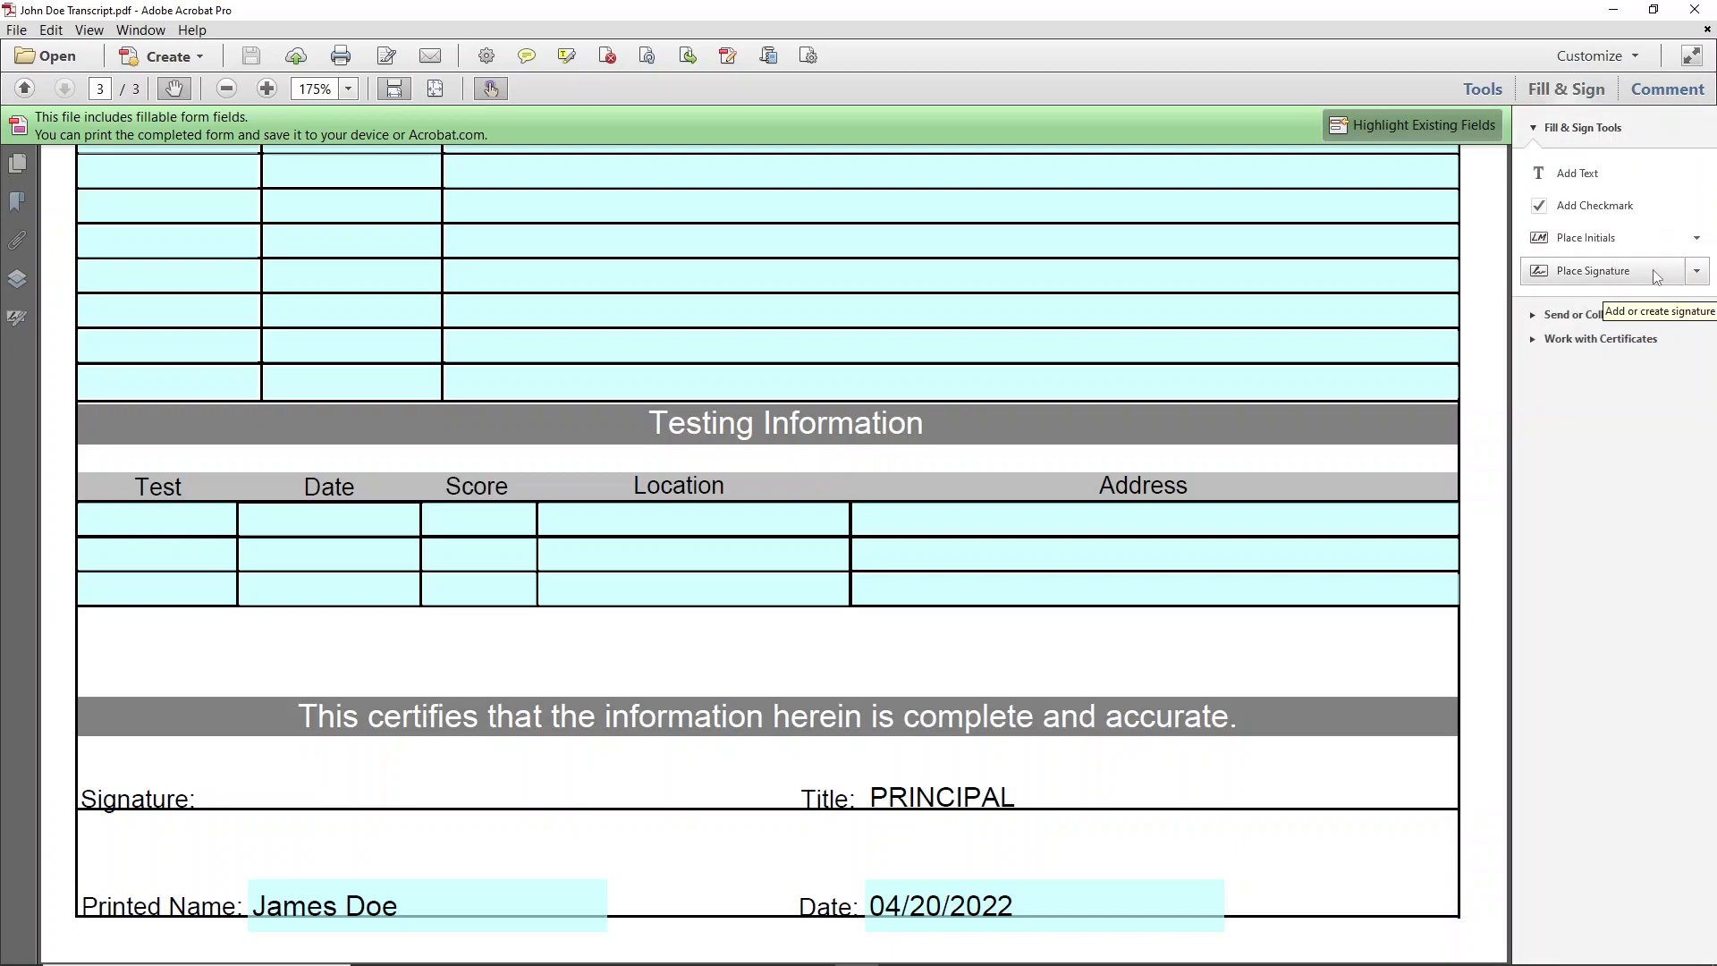
pyautogui.click(1653, 271)
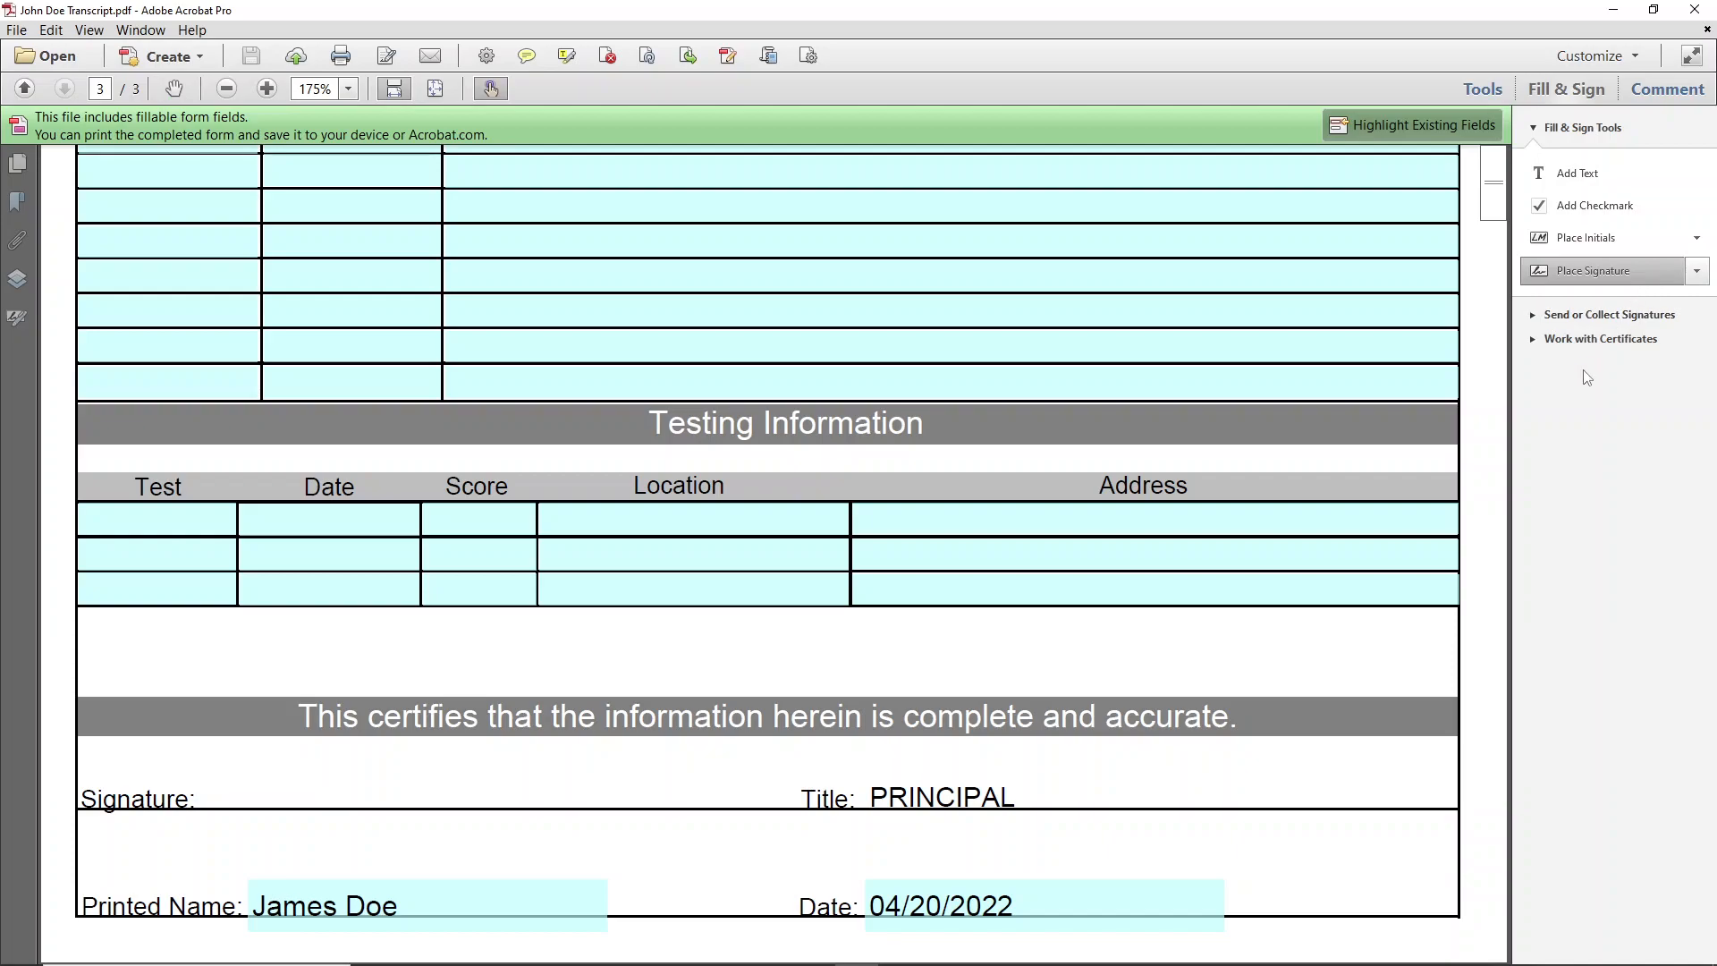
pyautogui.click(1696, 275)
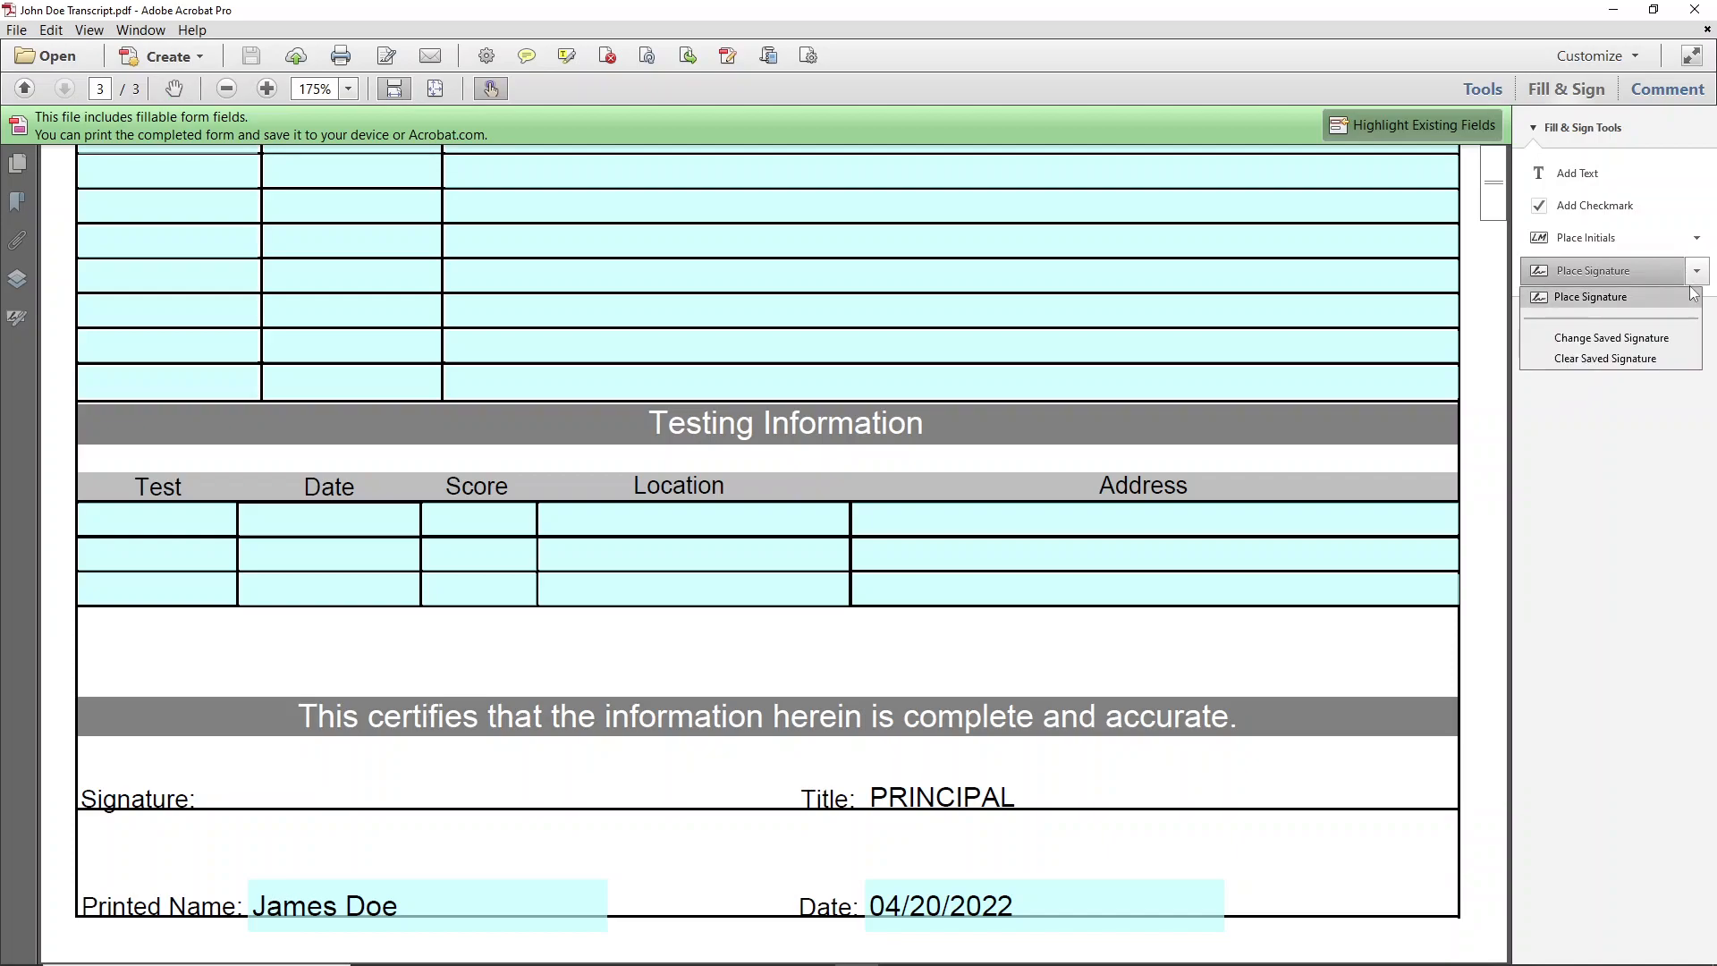
pyautogui.click(1574, 297)
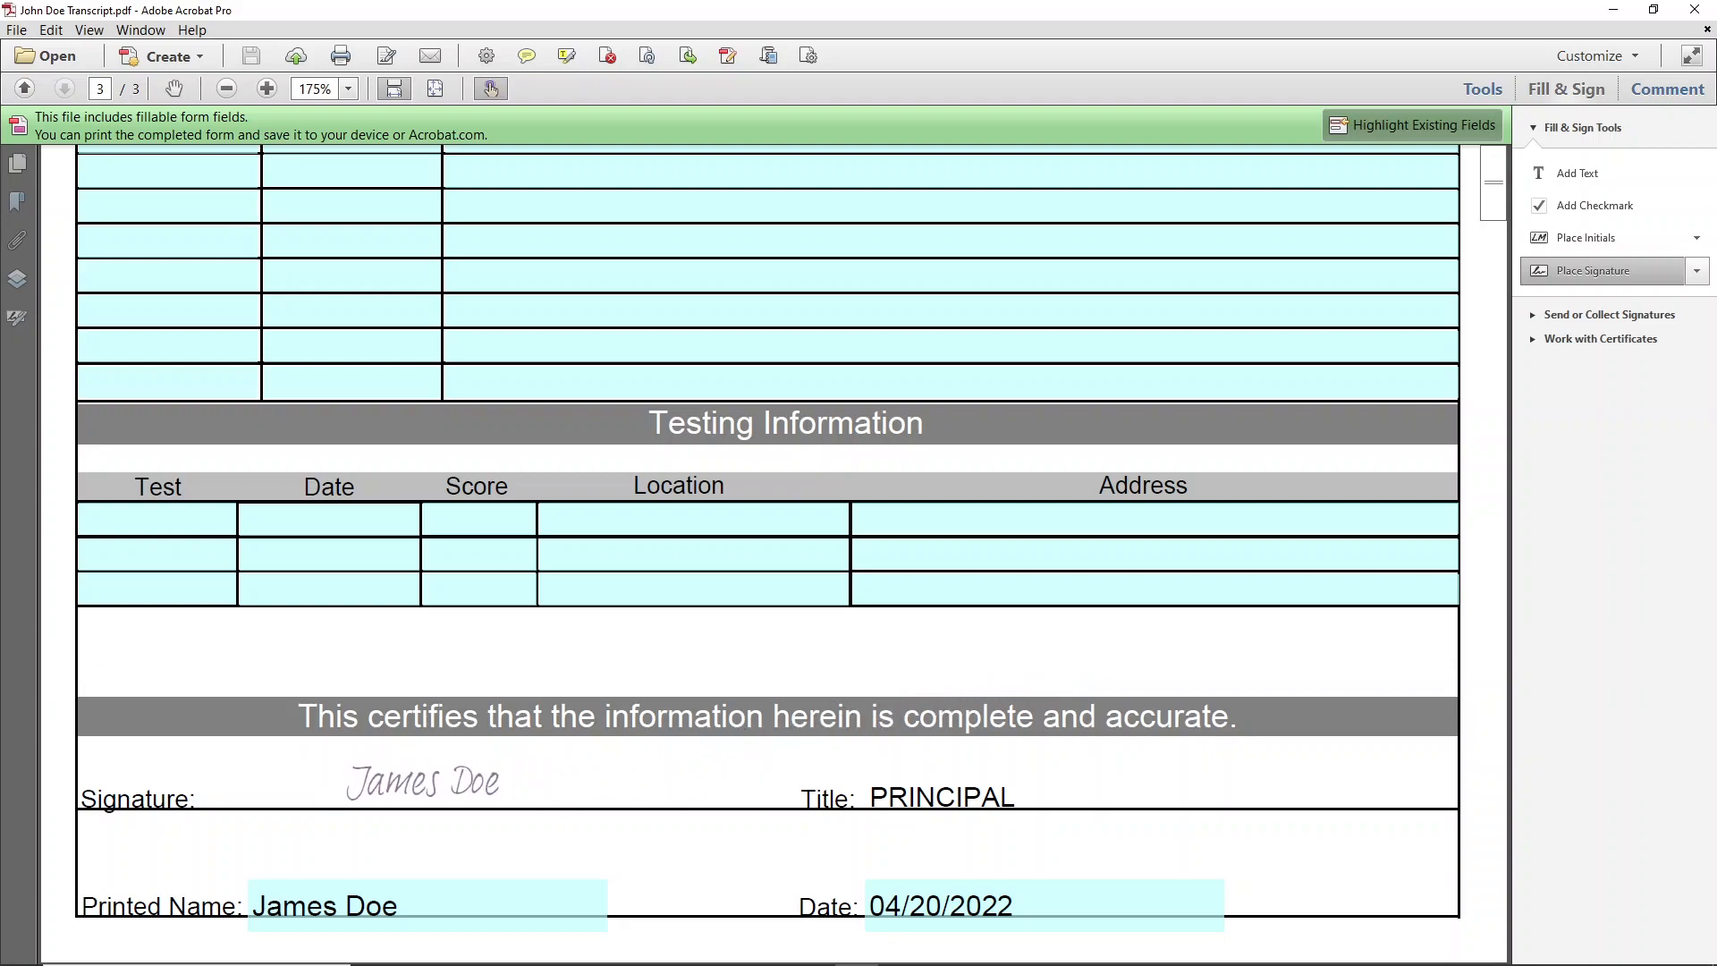
pyautogui.click(1696, 275)
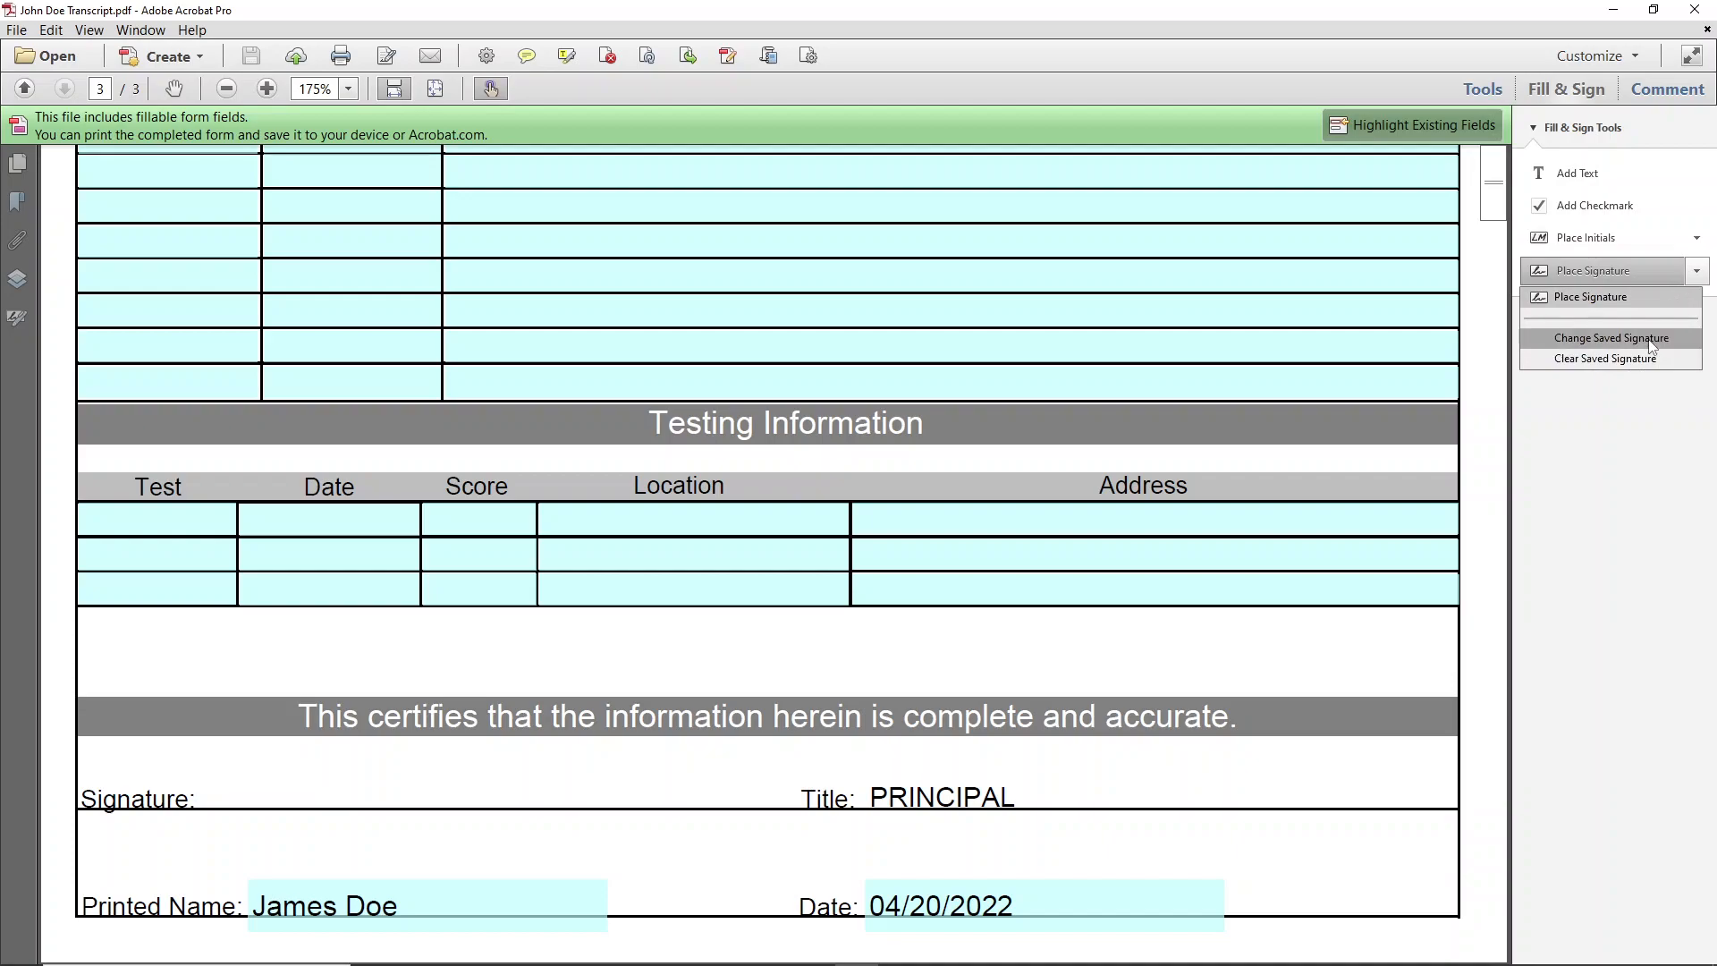
pyautogui.click(1650, 346)
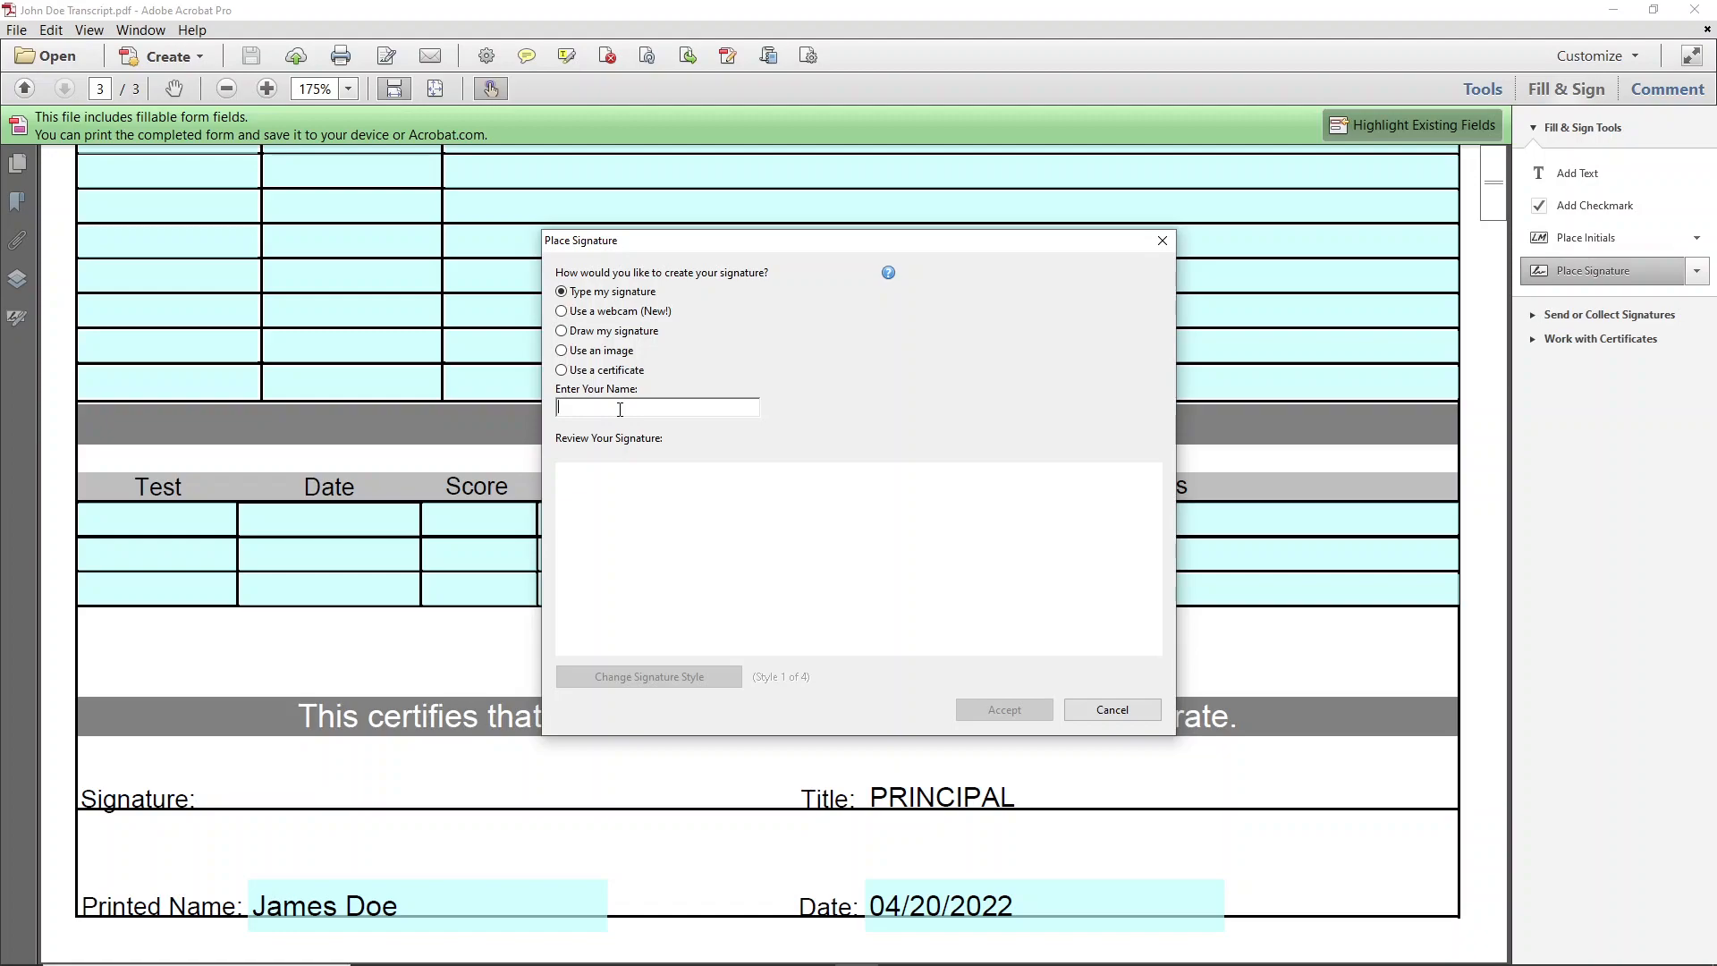
pyautogui.write('James Doe')
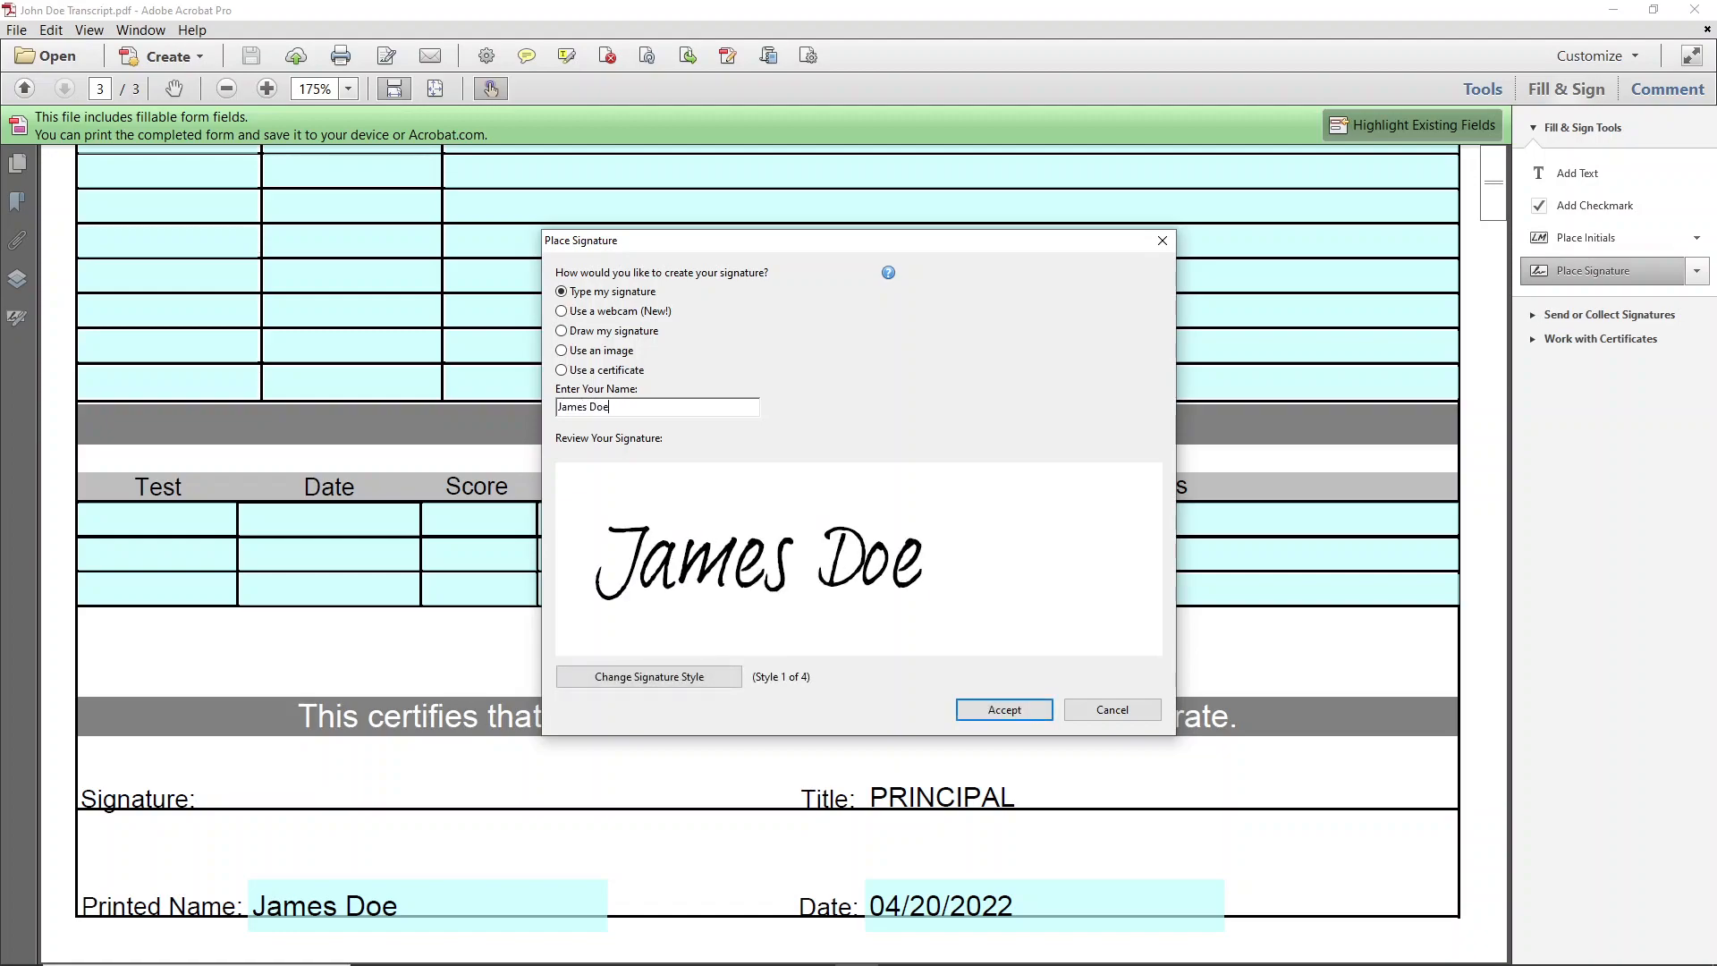
# - Preview the available signature styles, return to style 1 of 4 and accept the signature
pyautogui.click(663, 685)
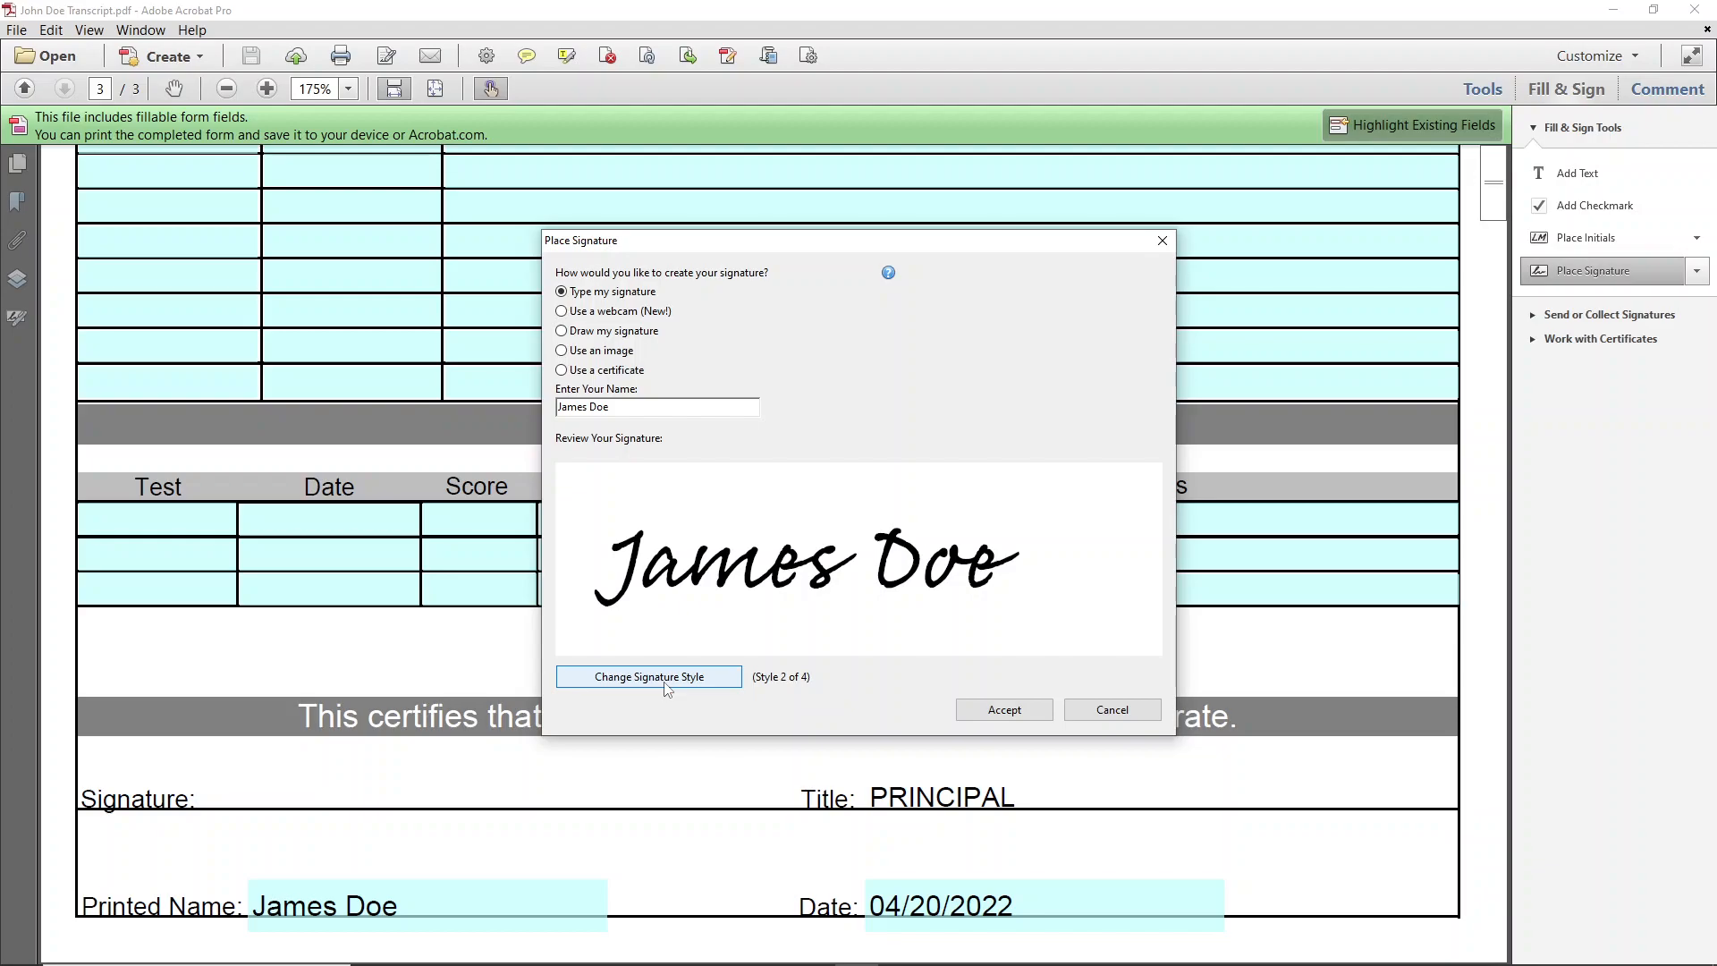
pyautogui.click(665, 687)
pyautogui.click(665, 687)
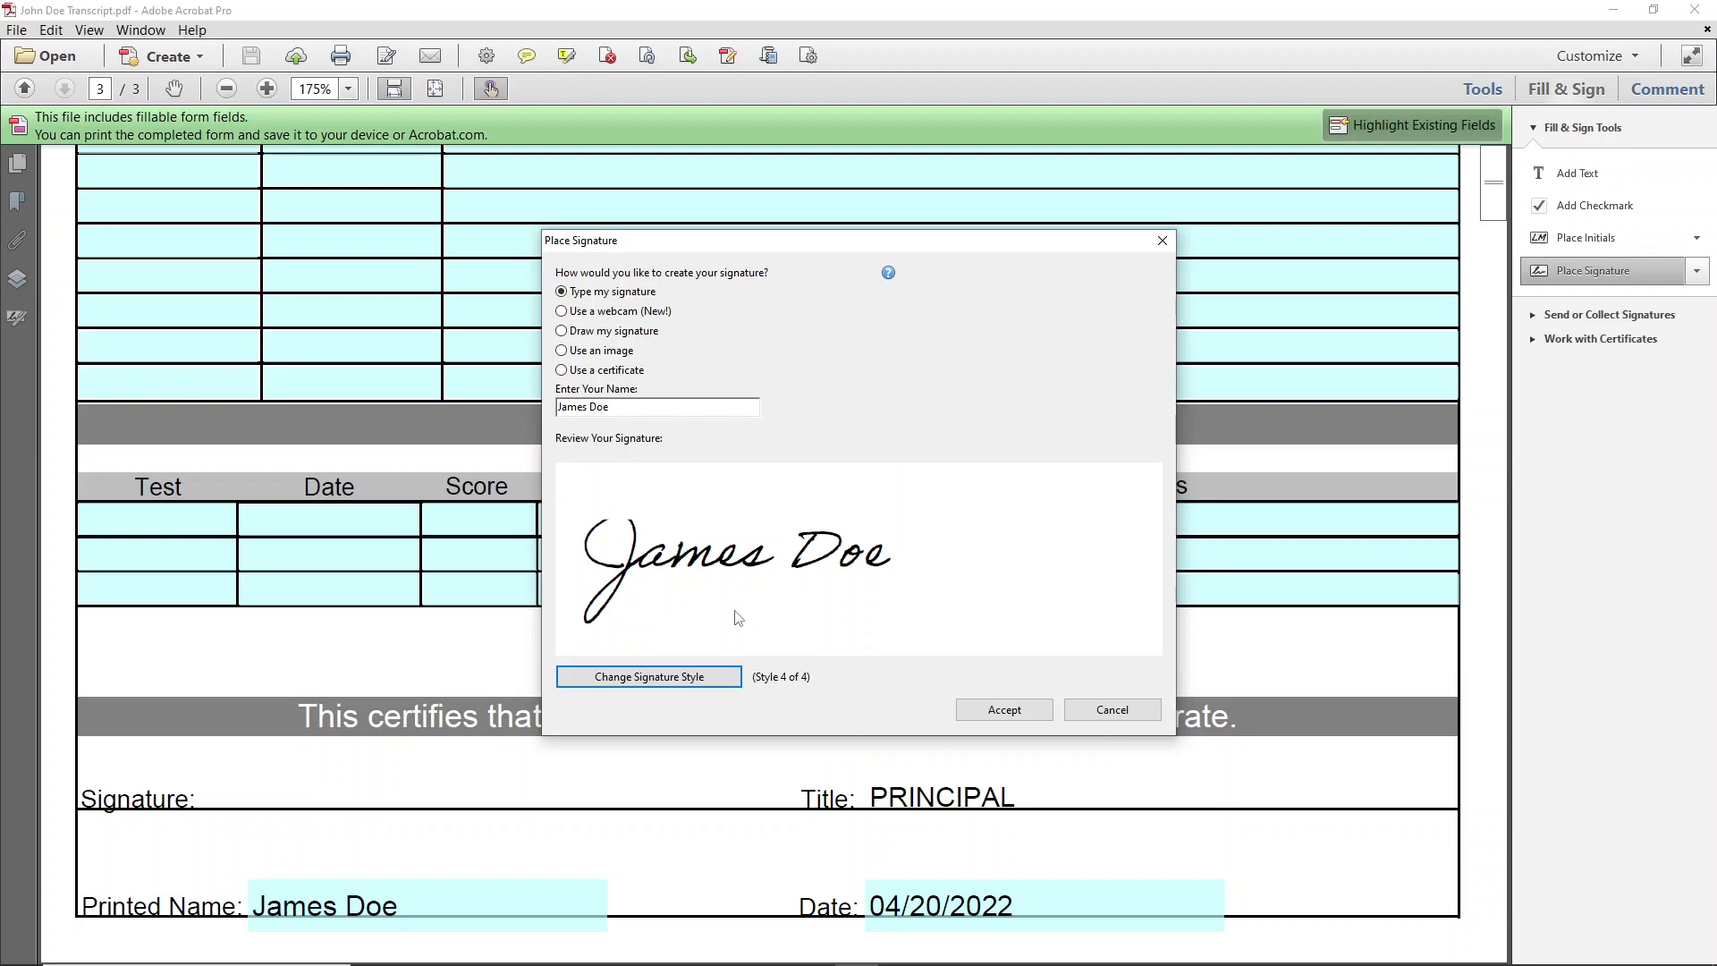
pyautogui.click(677, 689)
pyautogui.click(677, 690)
pyautogui.click(677, 689)
pyautogui.click(677, 689)
pyautogui.click(676, 689)
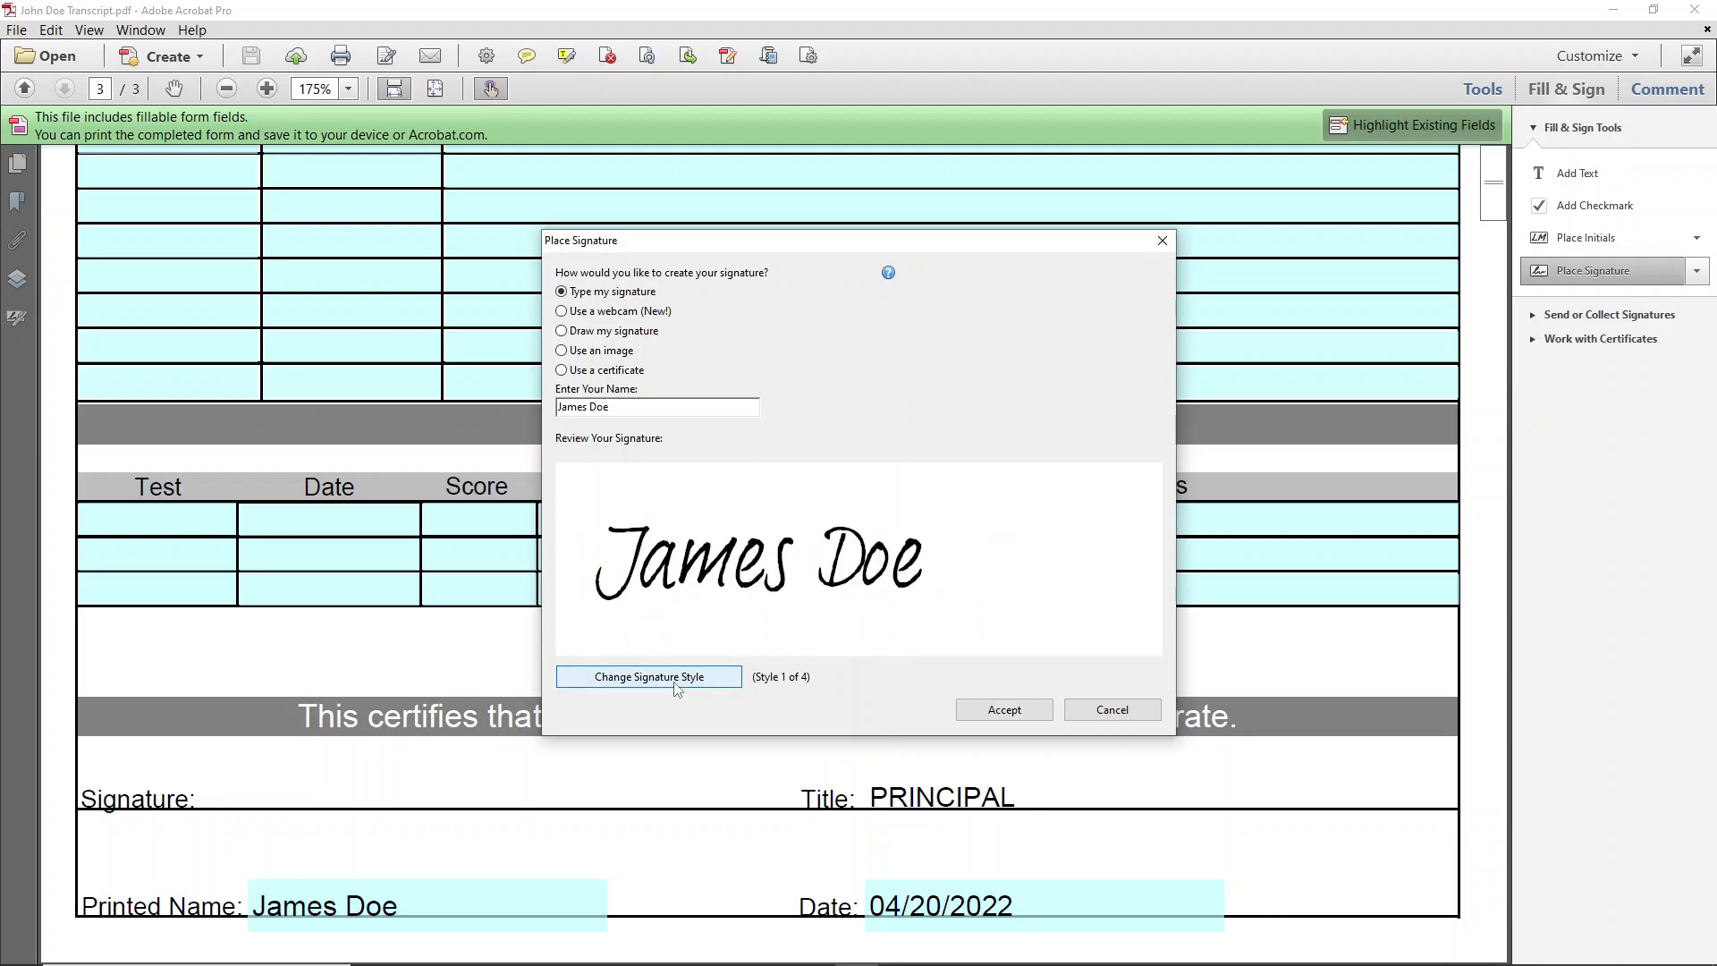
pyautogui.click(999, 711)
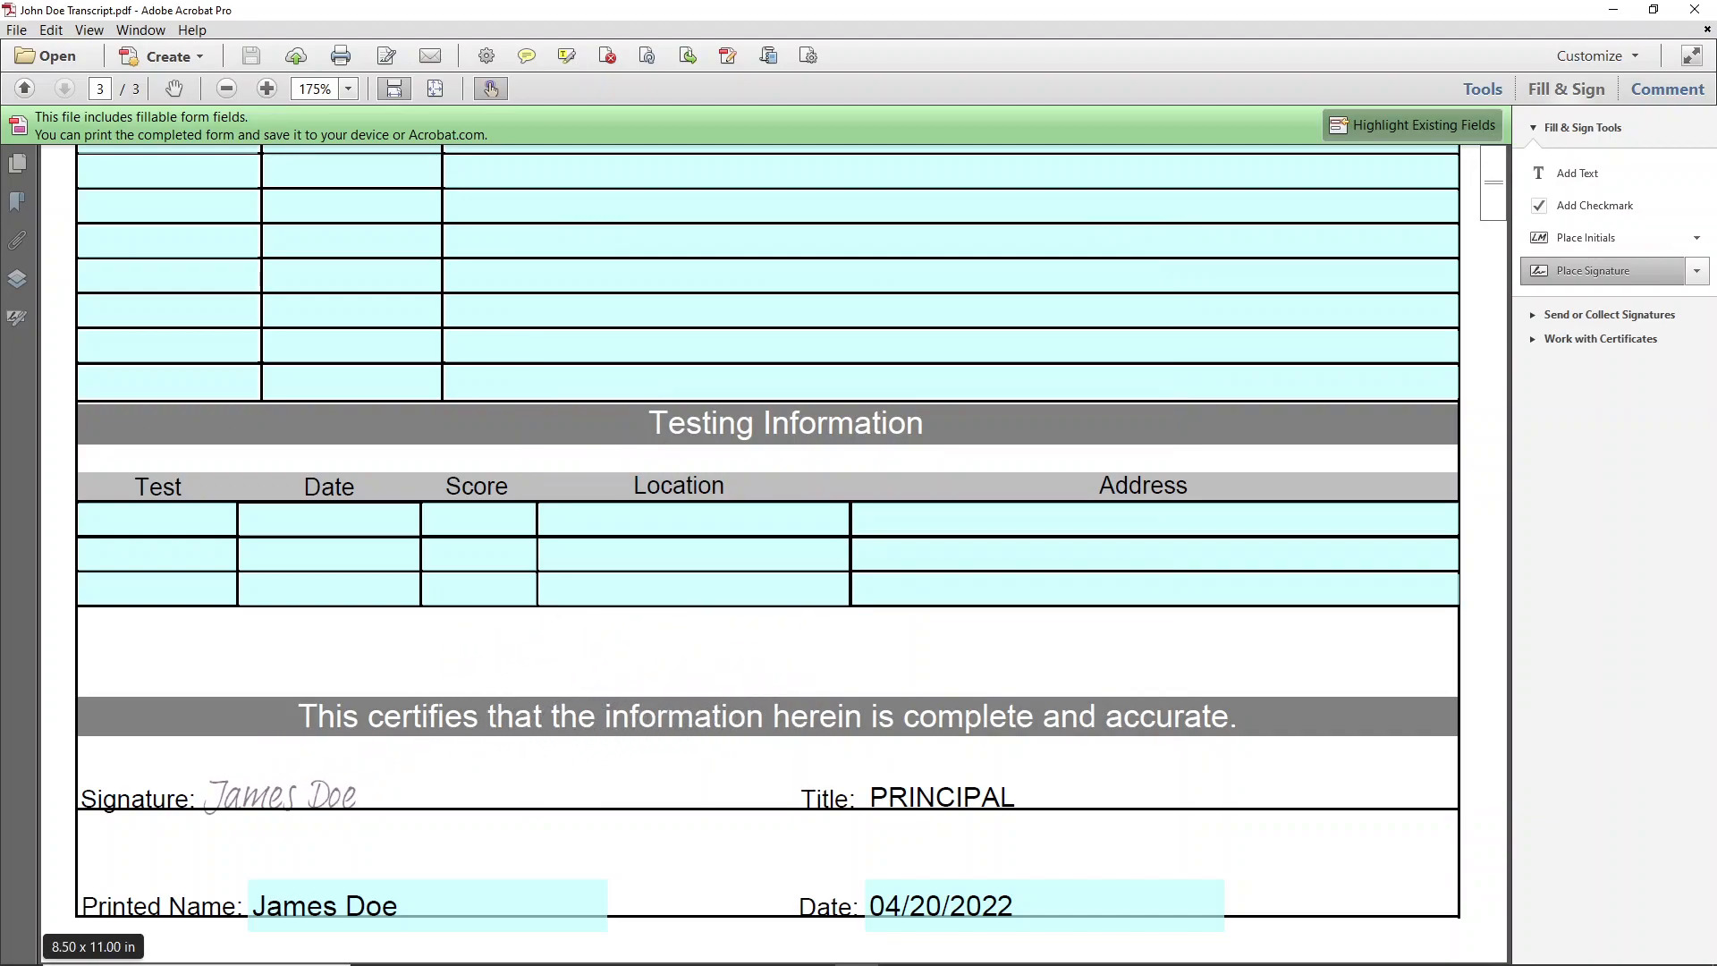
# - Place the signature on the Signature line of the certification block and nudge it into position just after the label
pyautogui.click(277, 798)
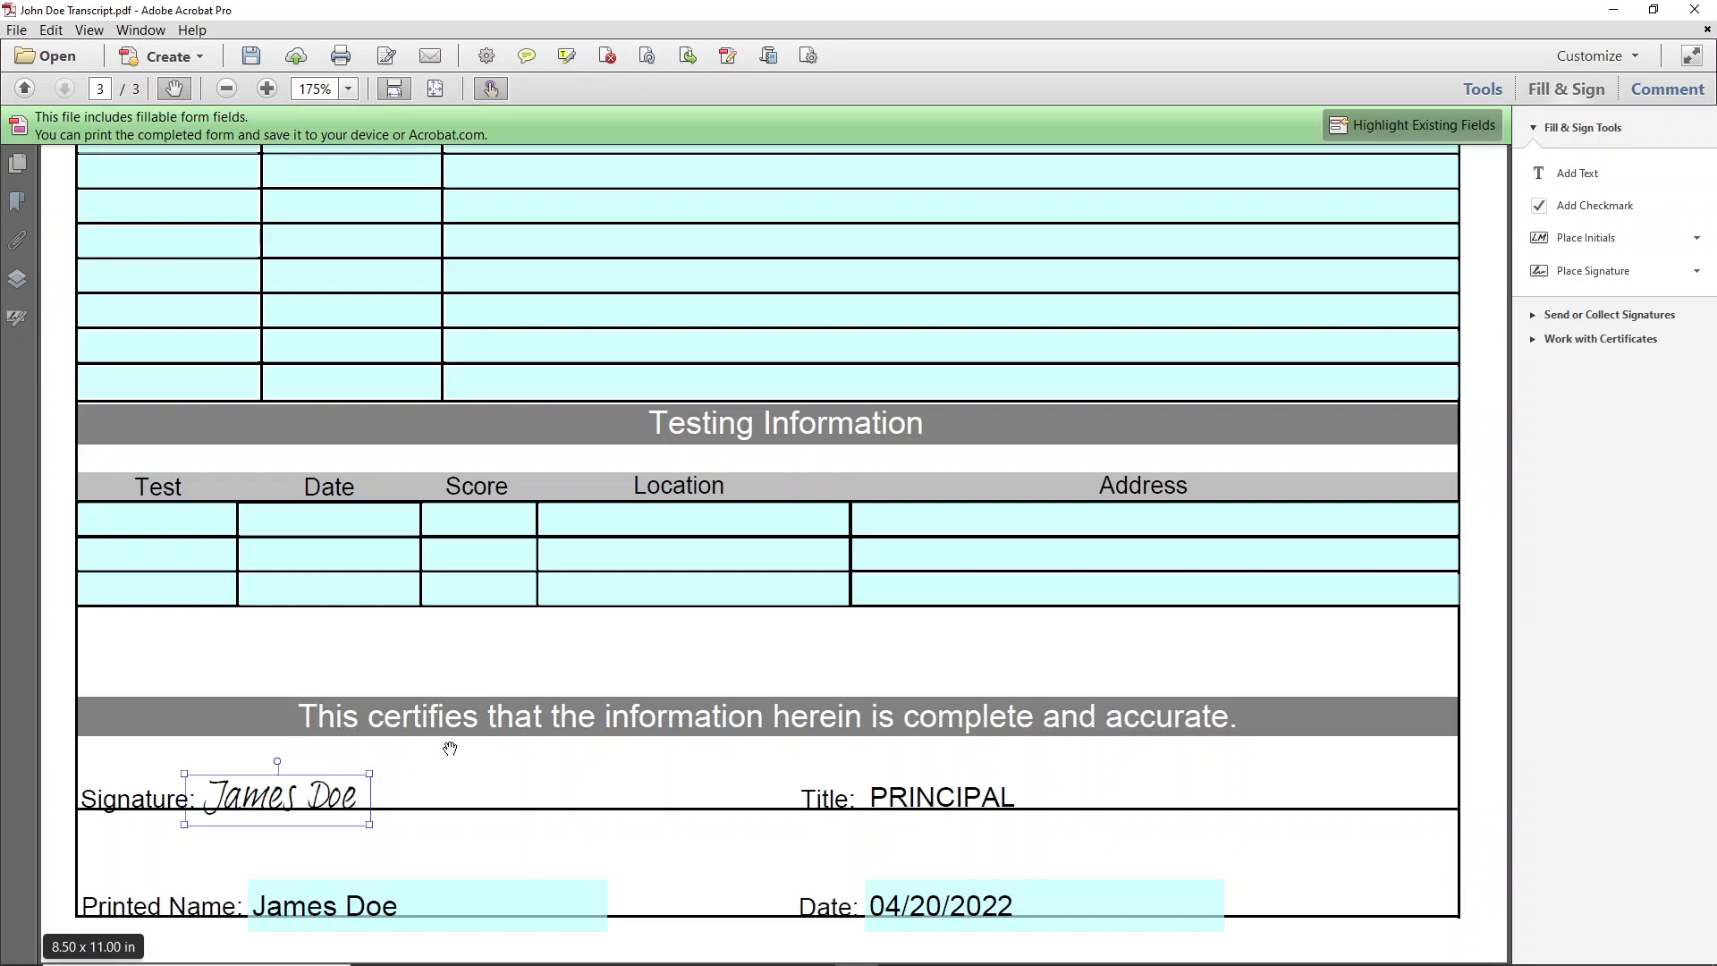
pyautogui.press('Right')
pyautogui.press('Right')
pyautogui.press('Right')
pyautogui.press('Right')
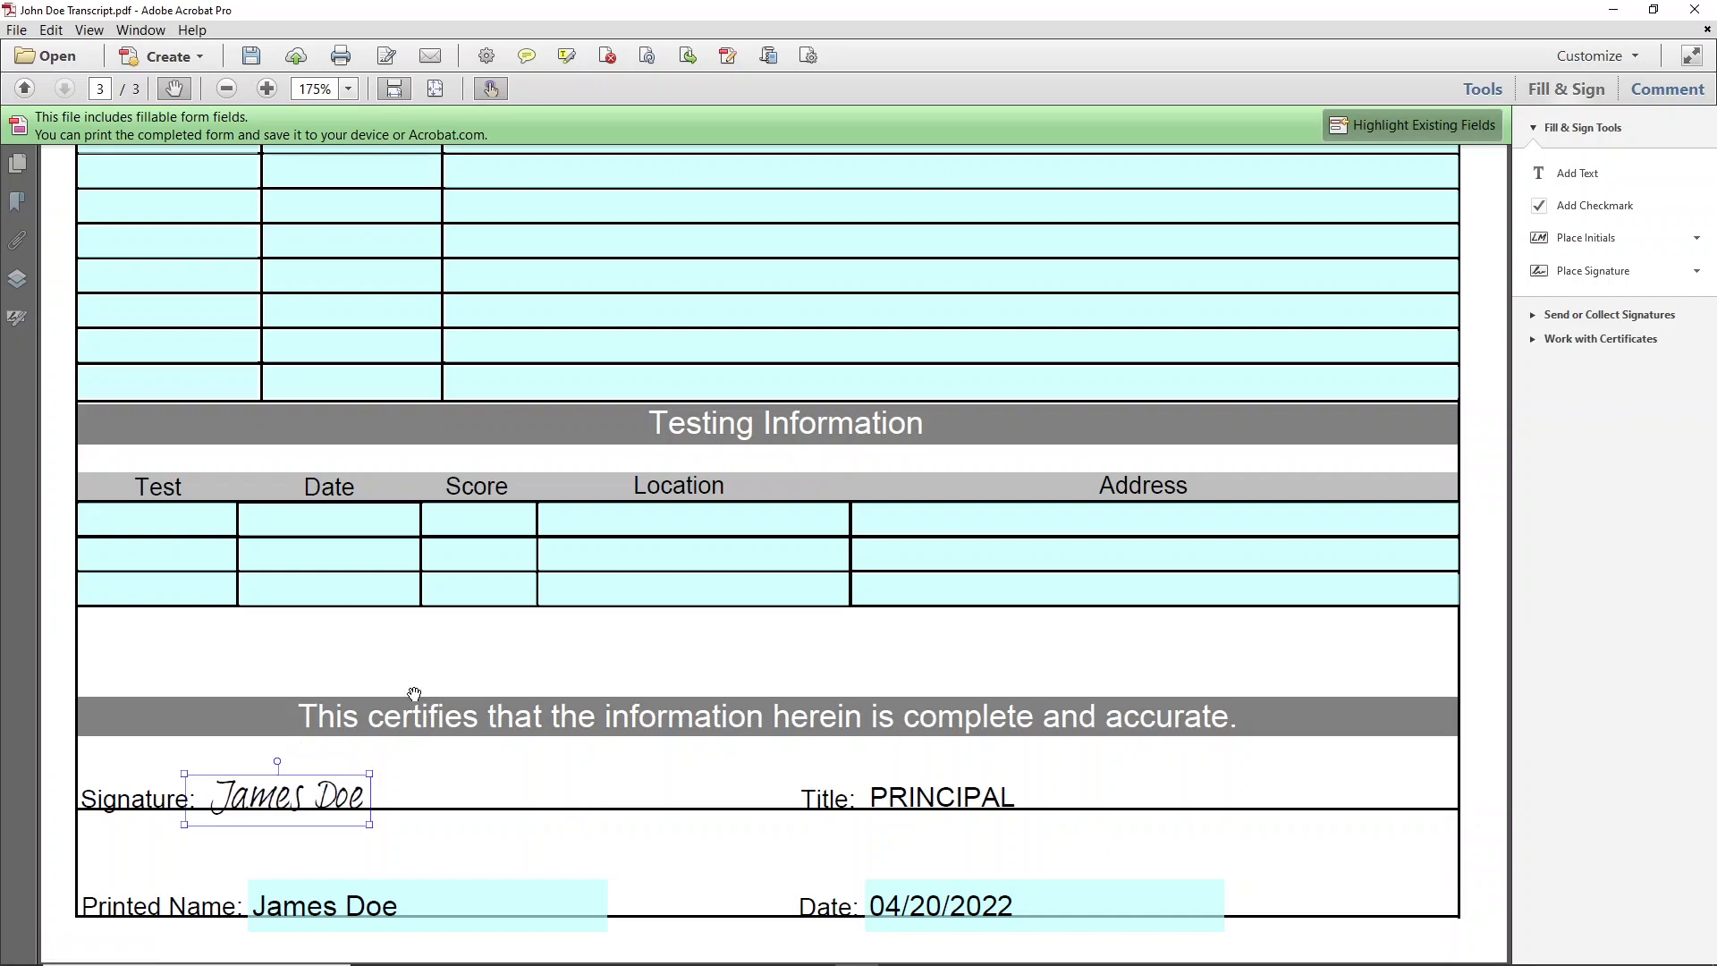
pyautogui.press('Left')
pyautogui.press('Left')
pyautogui.press('Left')
pyautogui.press('Left')
pyautogui.press('Up')
pyautogui.press('Up')
pyautogui.press('Left')
pyautogui.press('Down')
pyautogui.press('Down')
pyautogui.press('Down')
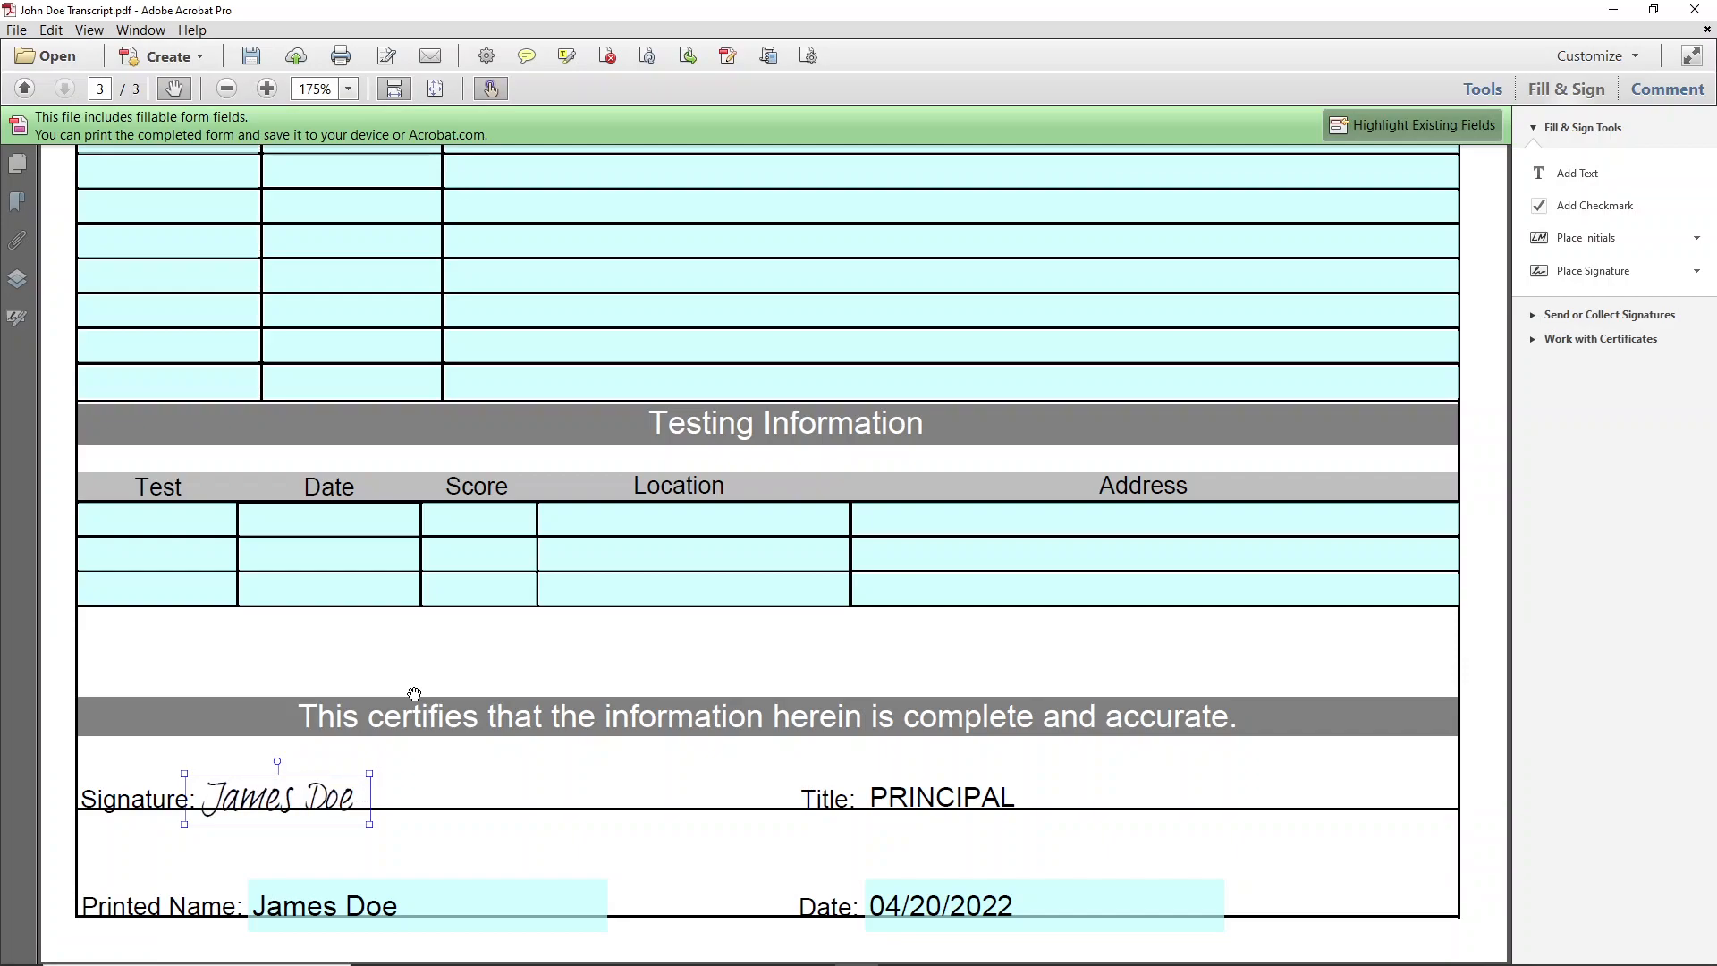
pyautogui.press('Up')
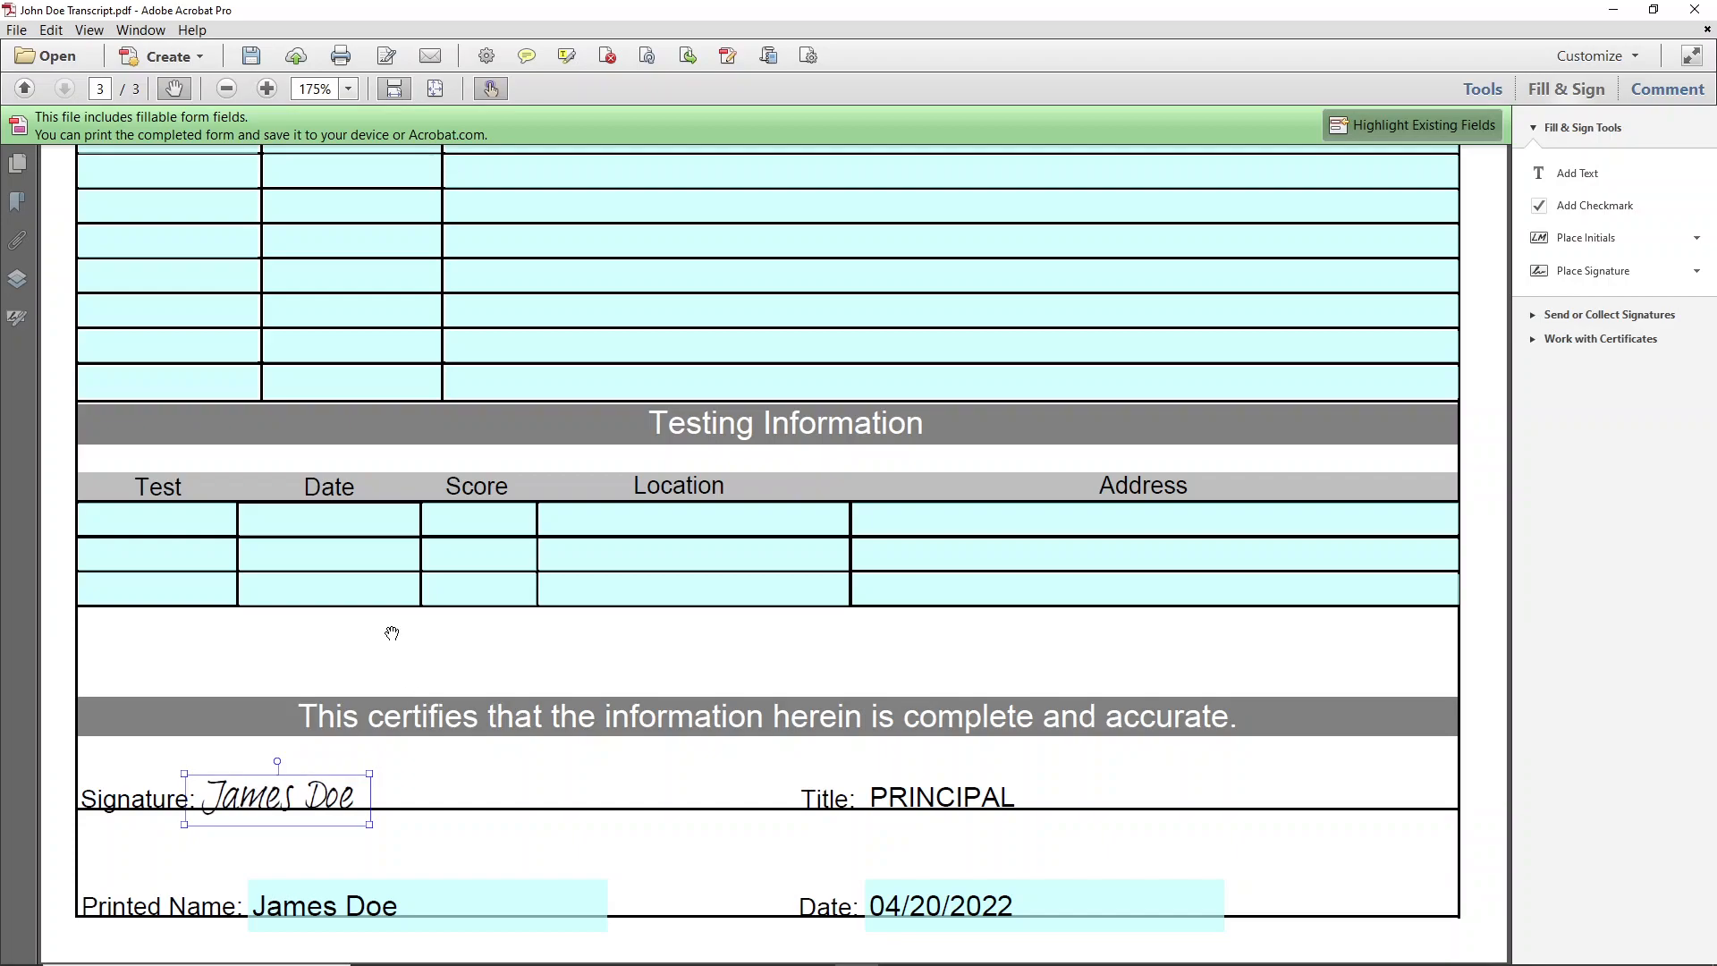
# - Save the signed transcript to the Desktop as a separate PDF with the suggested "-signed" file name
pyautogui.click(251, 57)
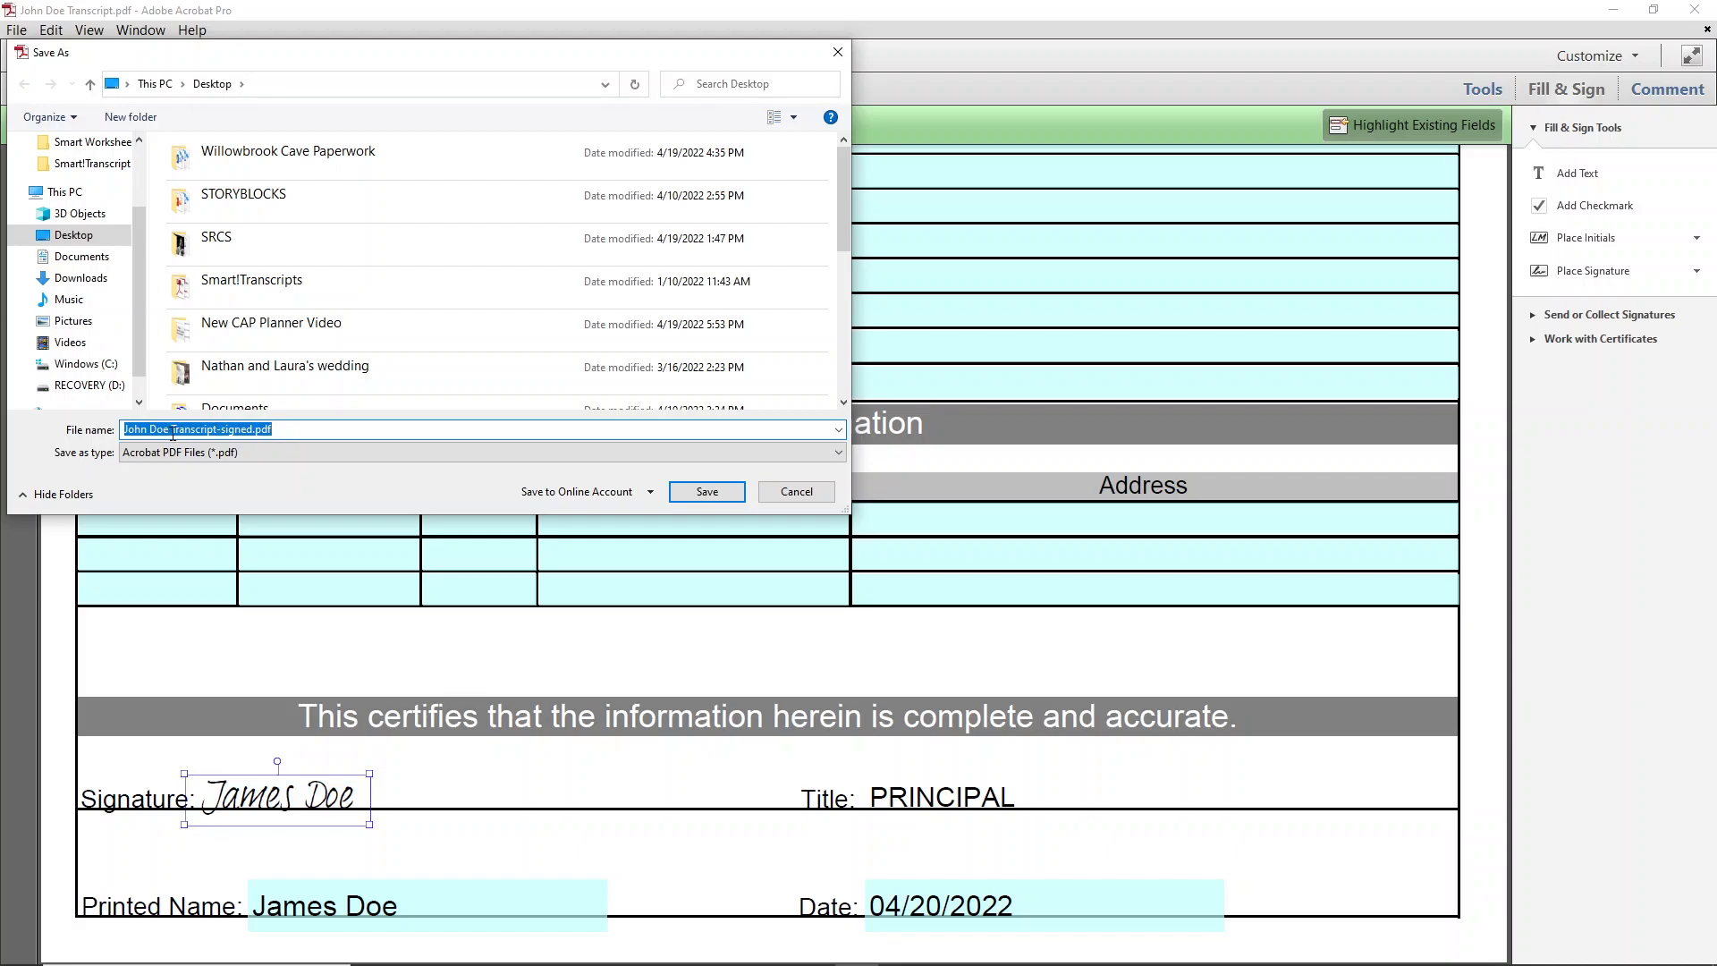
pyautogui.click(706, 493)
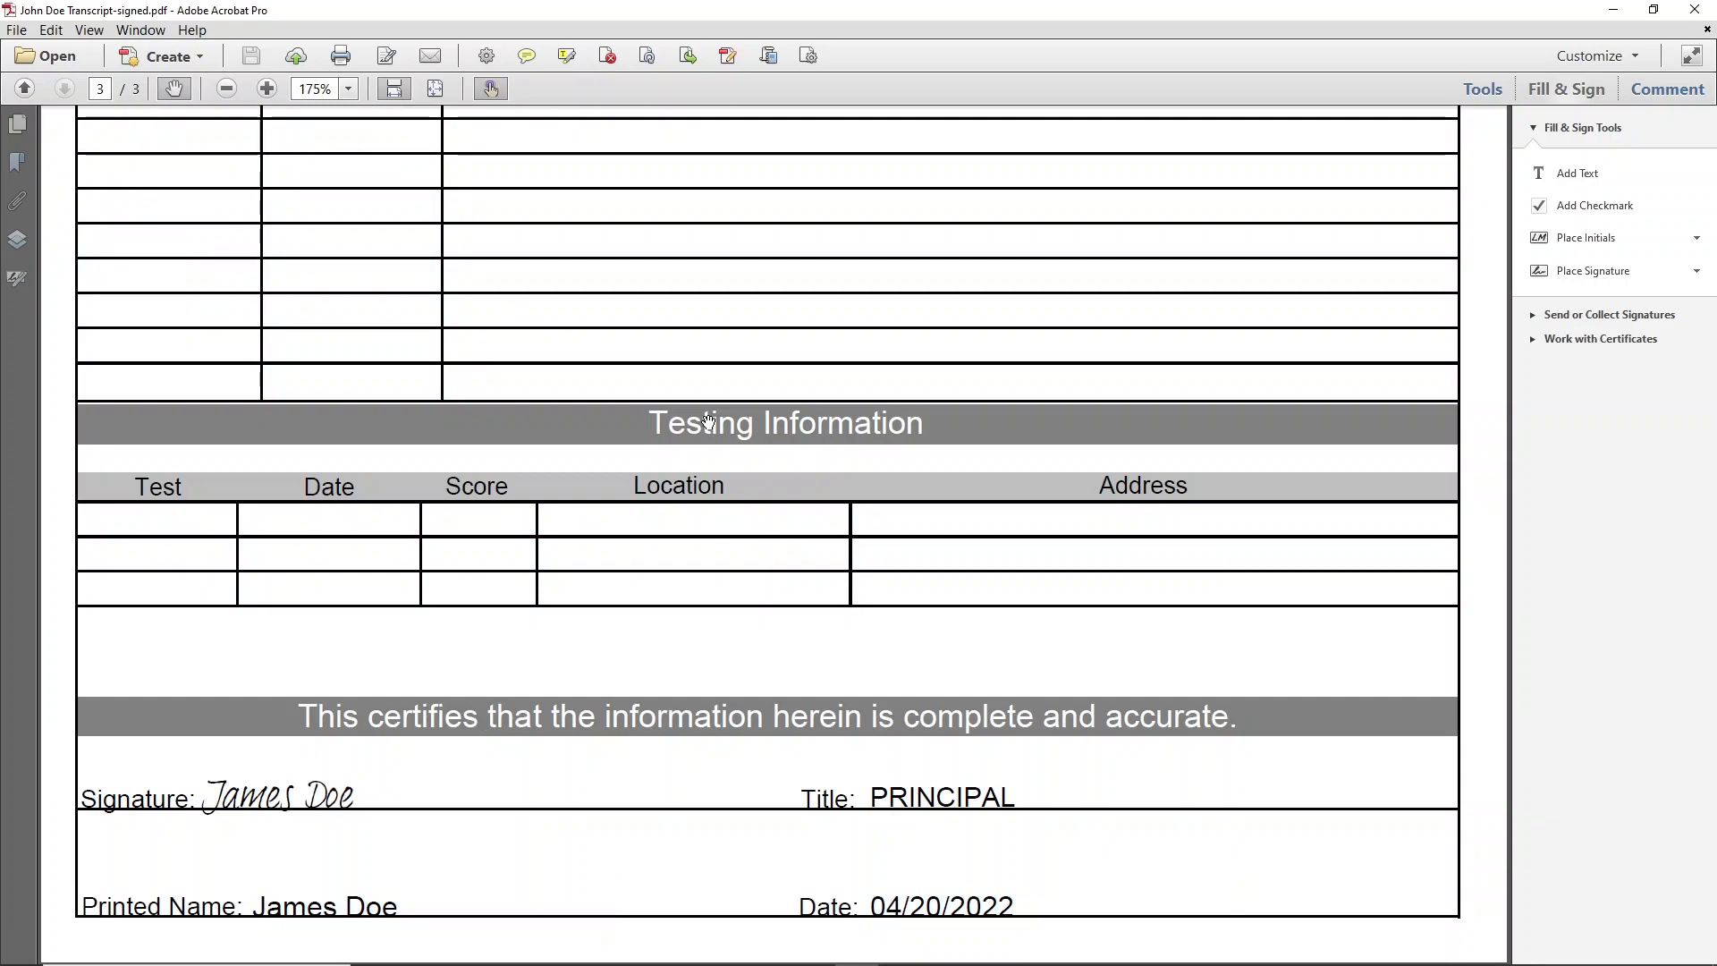
# - Examine the achievements, Testing Information and certification sections on page 3 of the signed transcript
pyautogui.moveTo(709, 260); pyautogui.dragTo(717, 366)
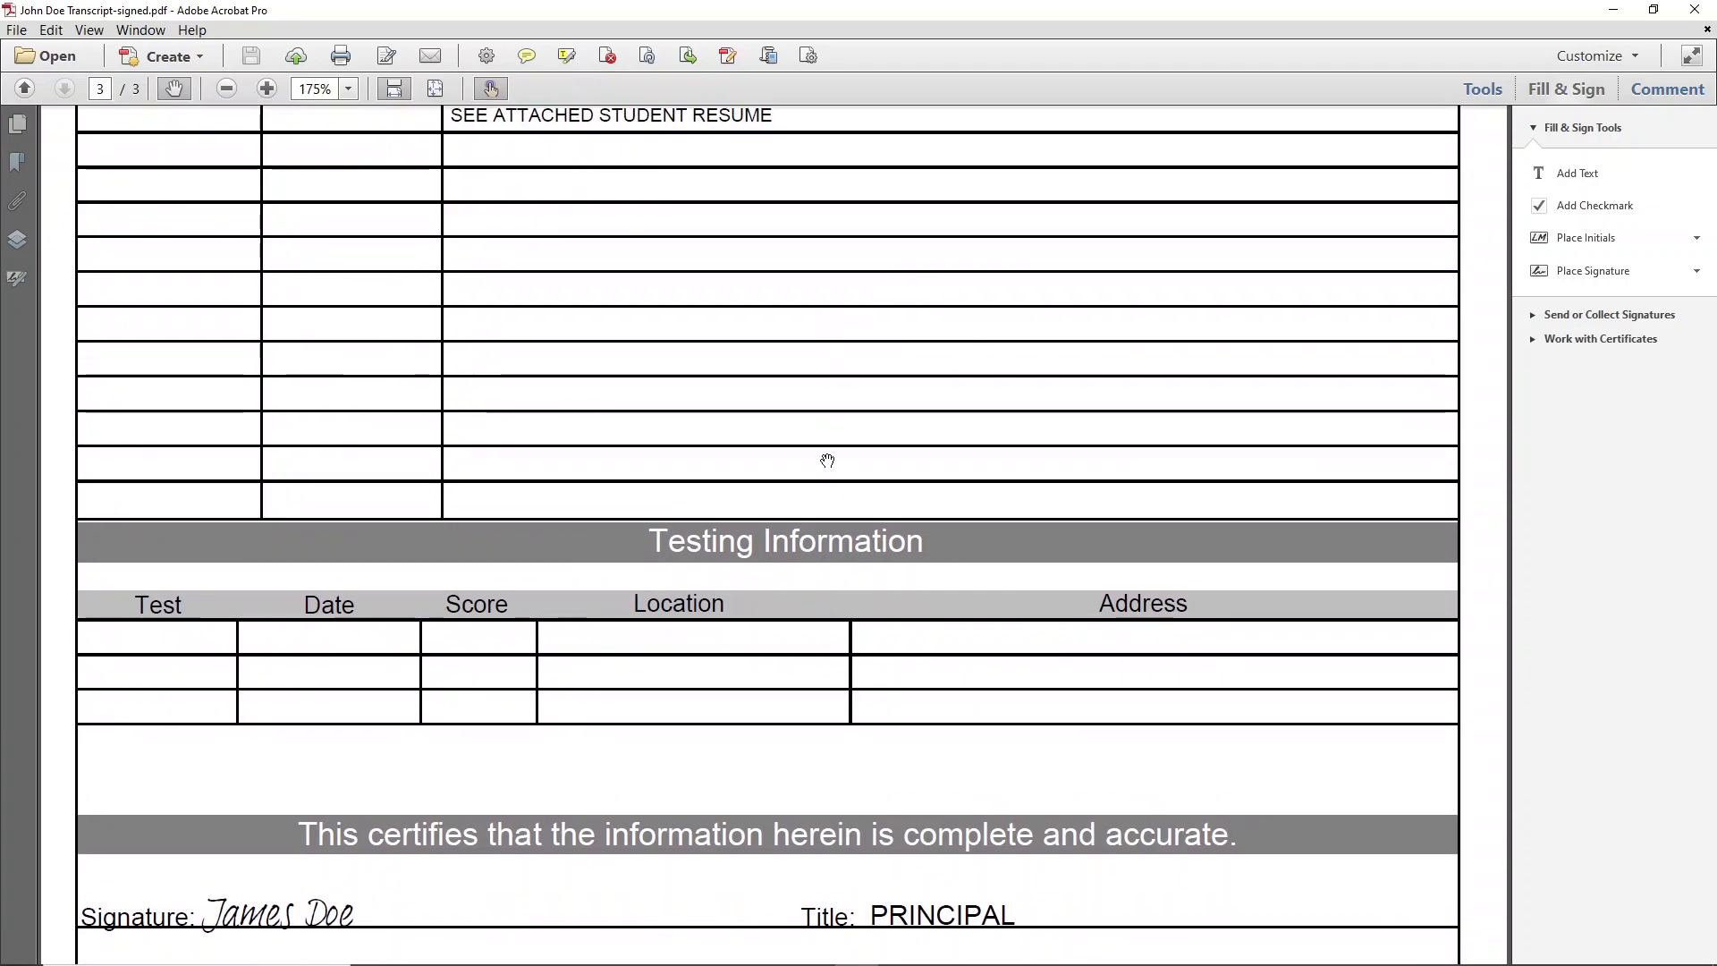
pyautogui.scroll(-3, 804, 567)
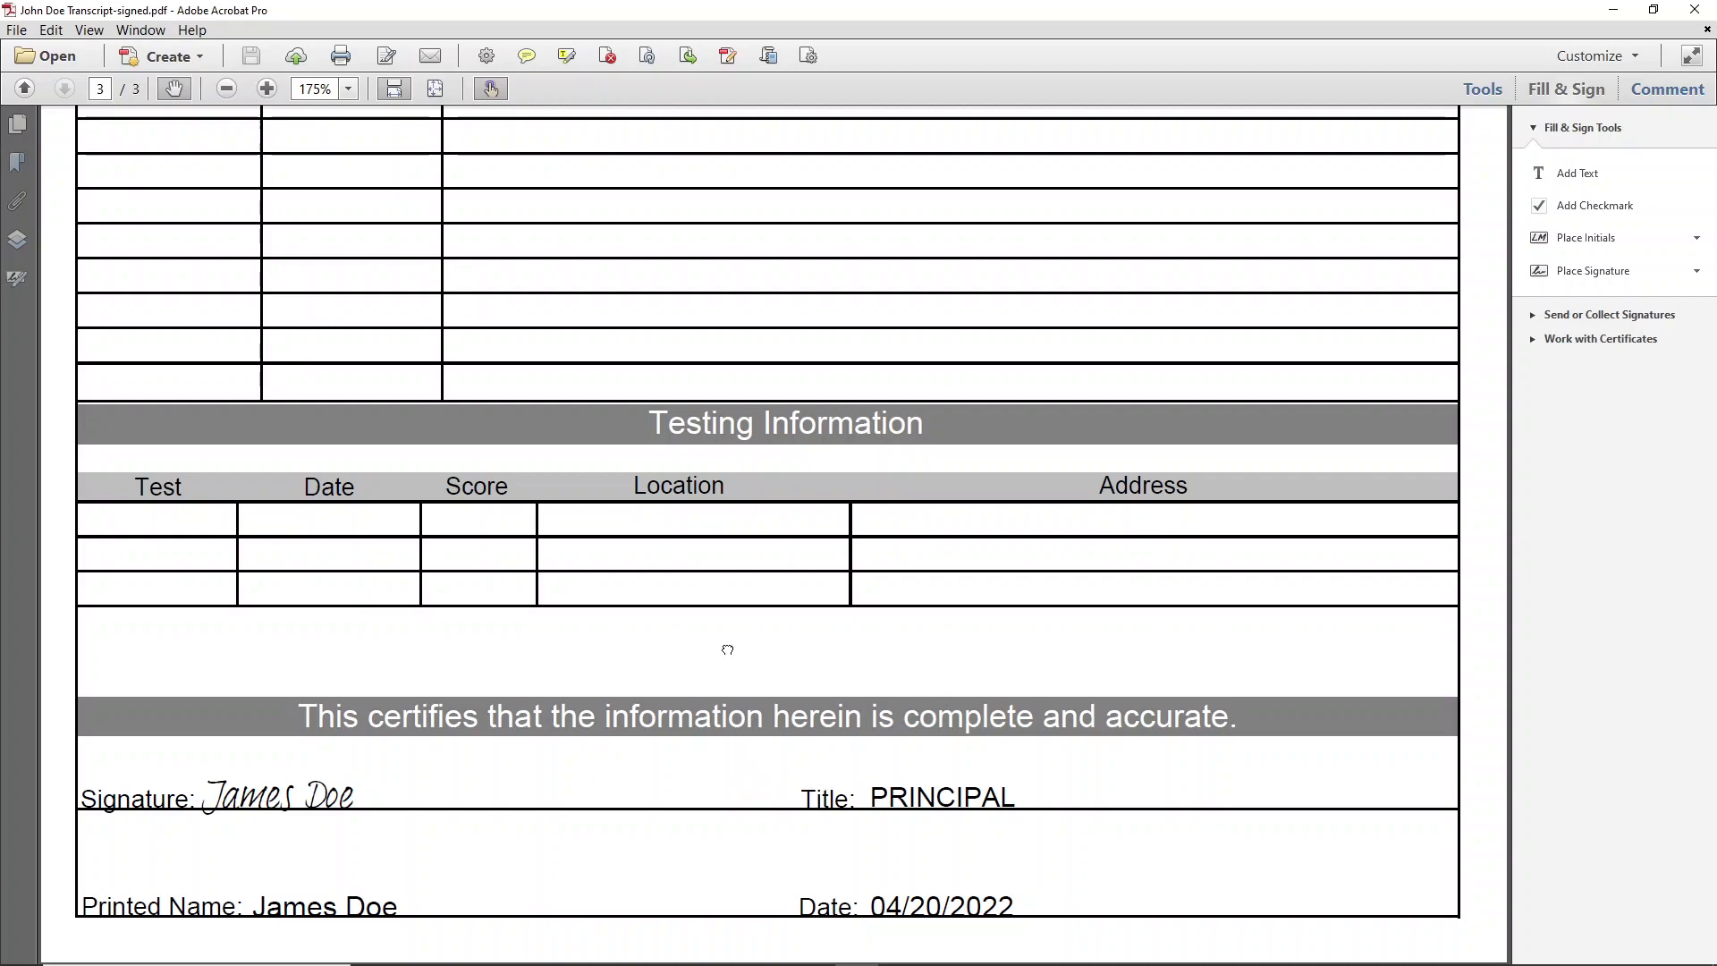
pyautogui.moveTo(733, 644); pyautogui.dragTo(726, 721)
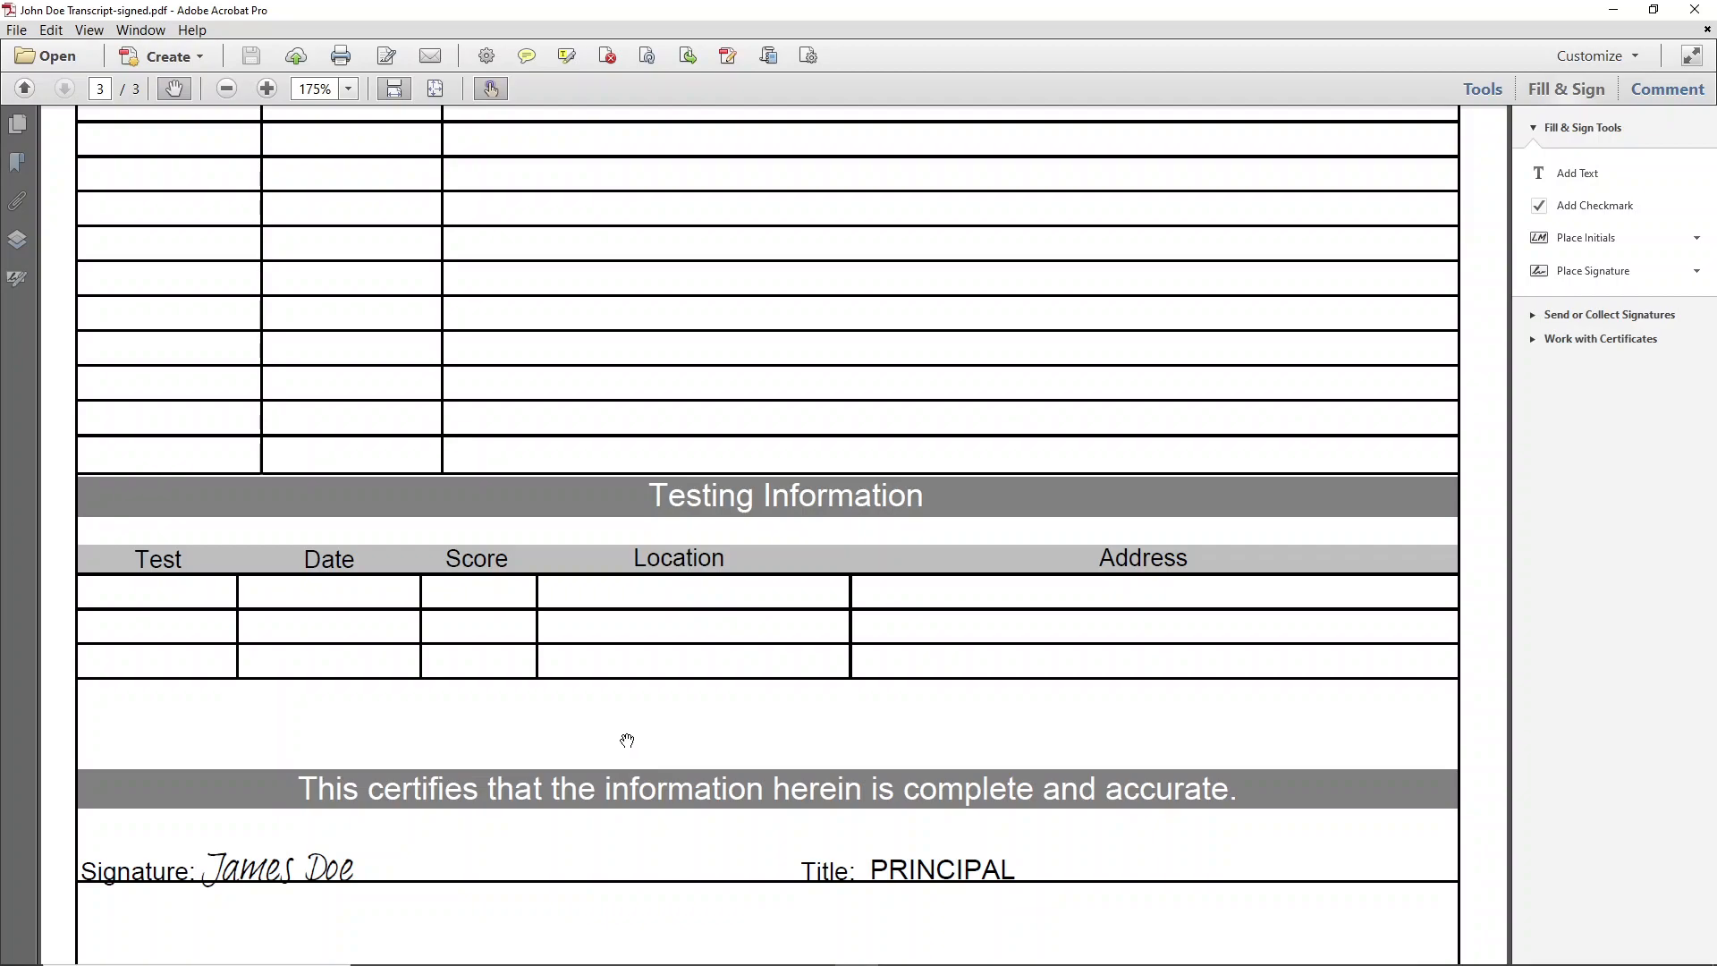
pyautogui.scroll(1, 627, 741)
pyautogui.scroll(2, 640, 710)
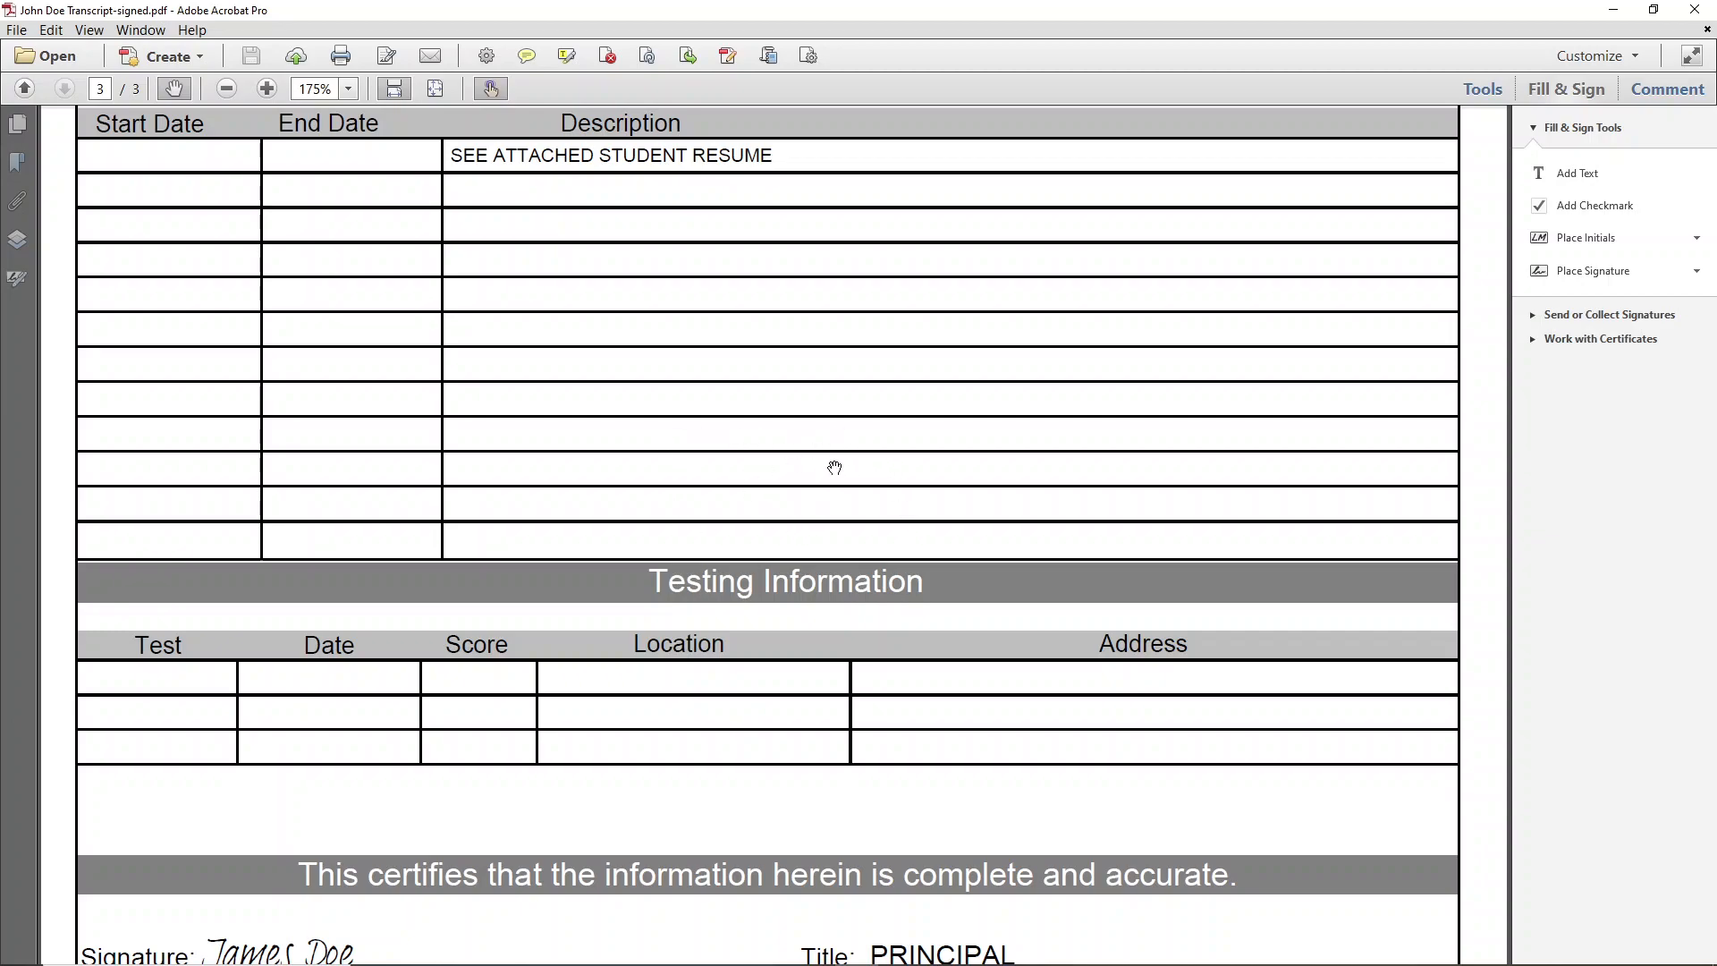
pyautogui.scroll(-2, 856, 487)
pyautogui.scroll(-1, 856, 493)
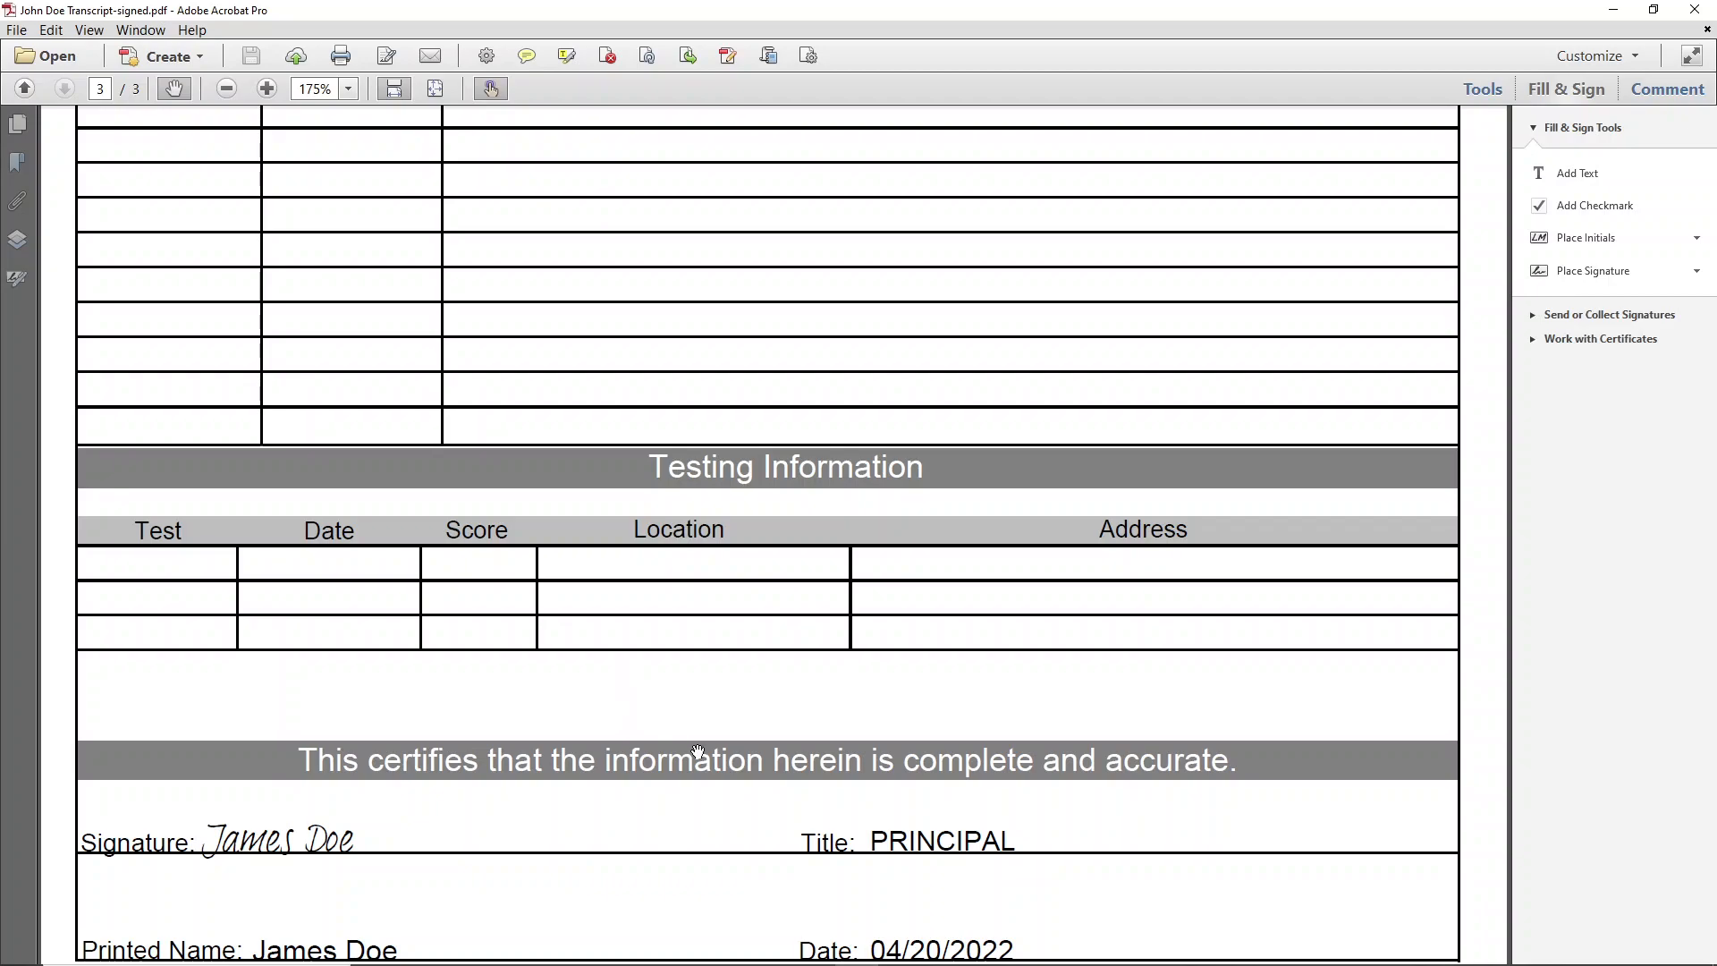
pyautogui.scroll(-1, 649, 778)
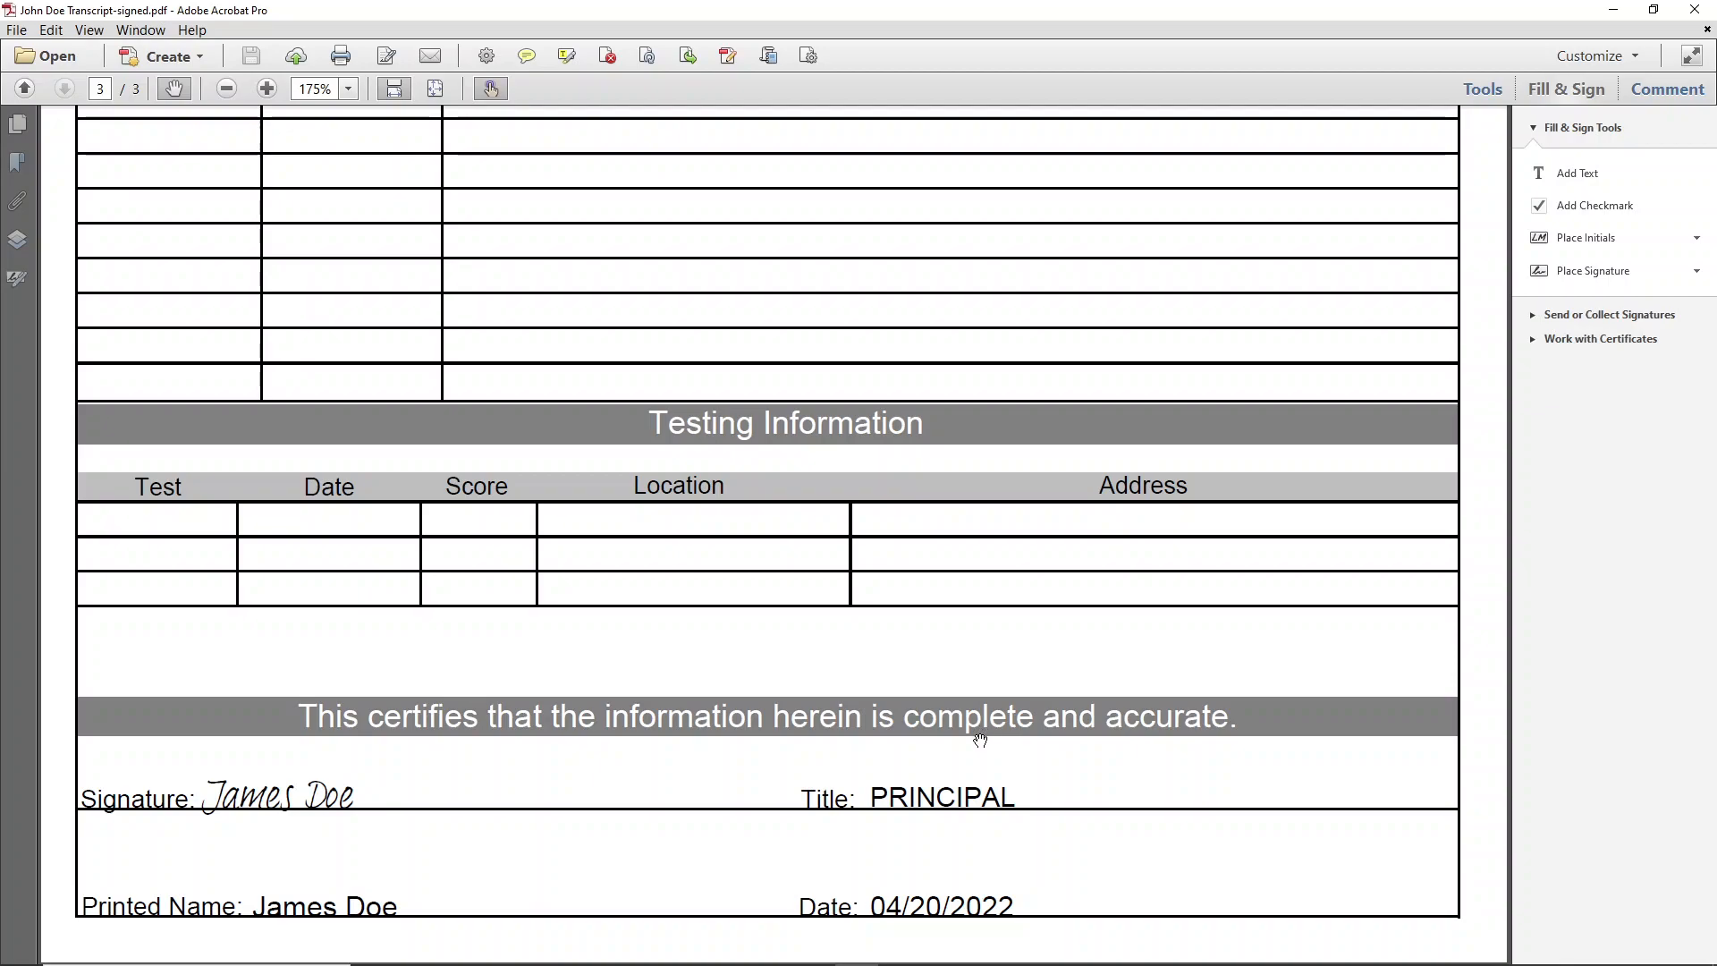
pyautogui.scroll(3, 1131, 742)
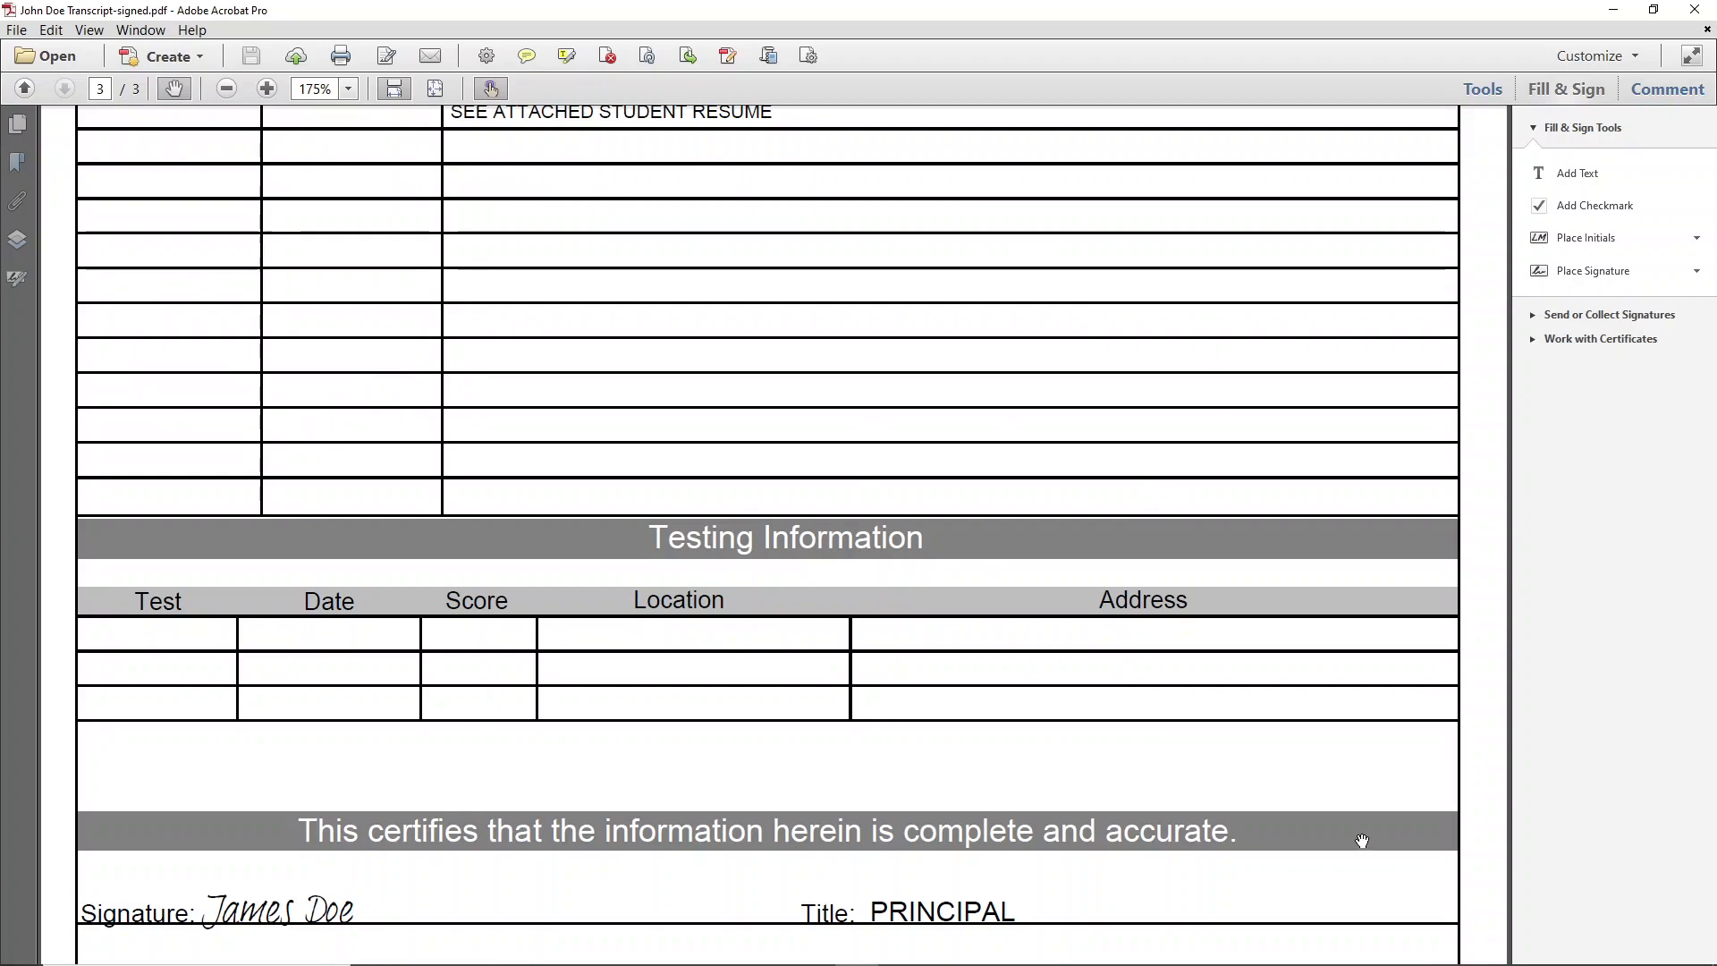
pyautogui.scroll(-1, 1378, 901)
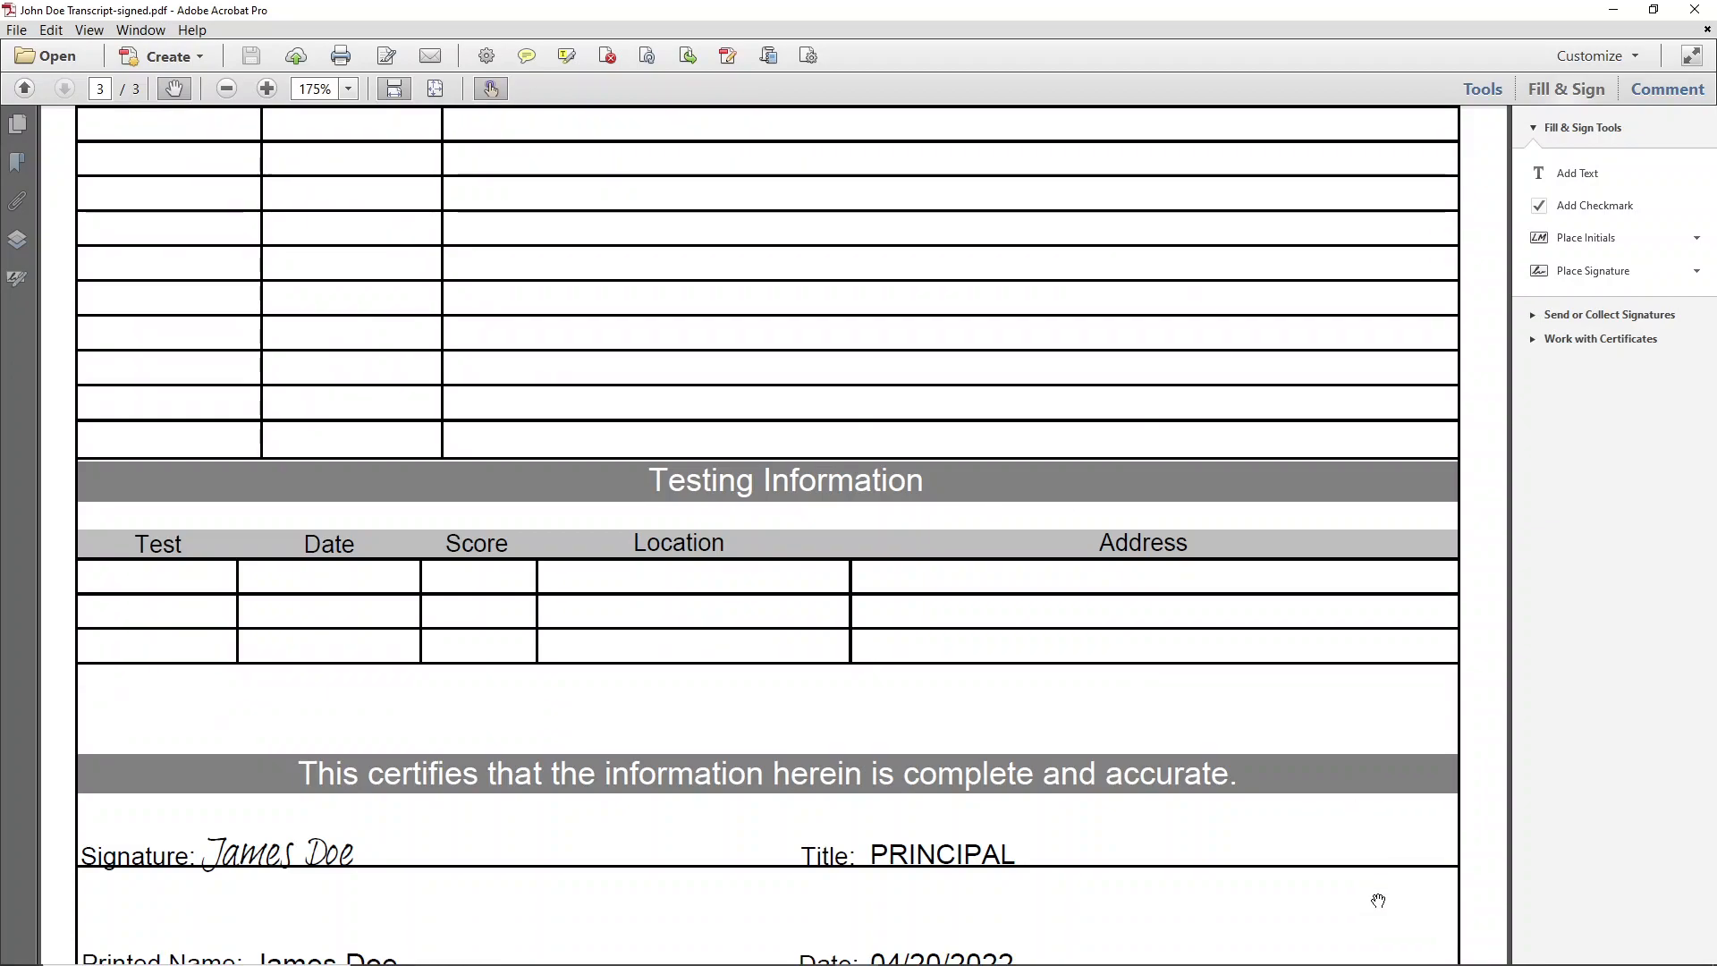